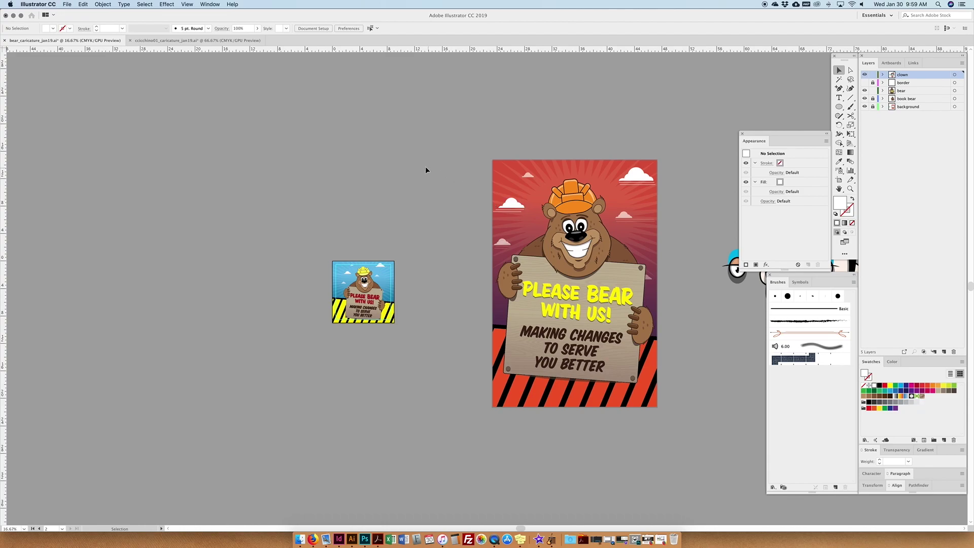
{"action": "scroll", "coordinate": [433, 199], "scroll_direction": "right", "scroll_amount": 3}
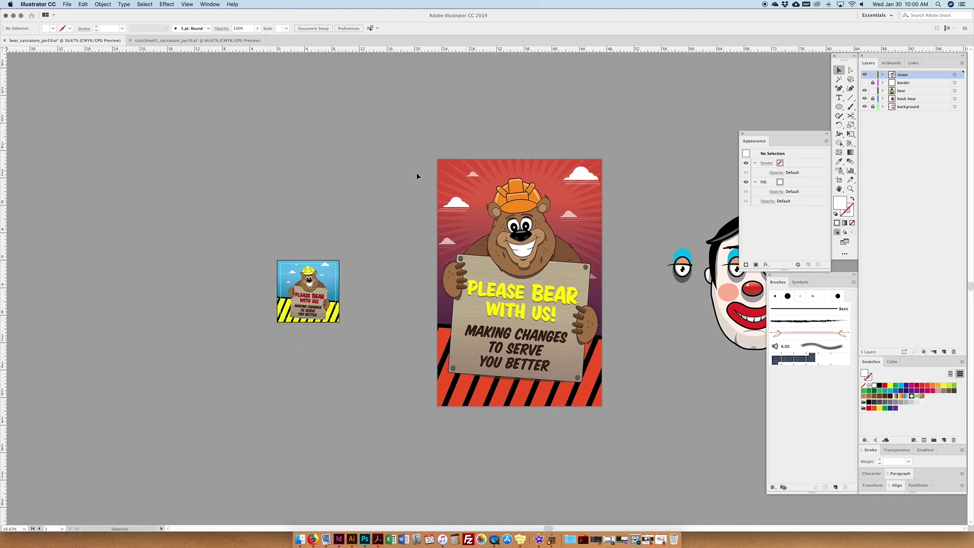
{"action": "scroll", "coordinate": [301, 222], "scroll_direction": "left", "scroll_amount": 1}
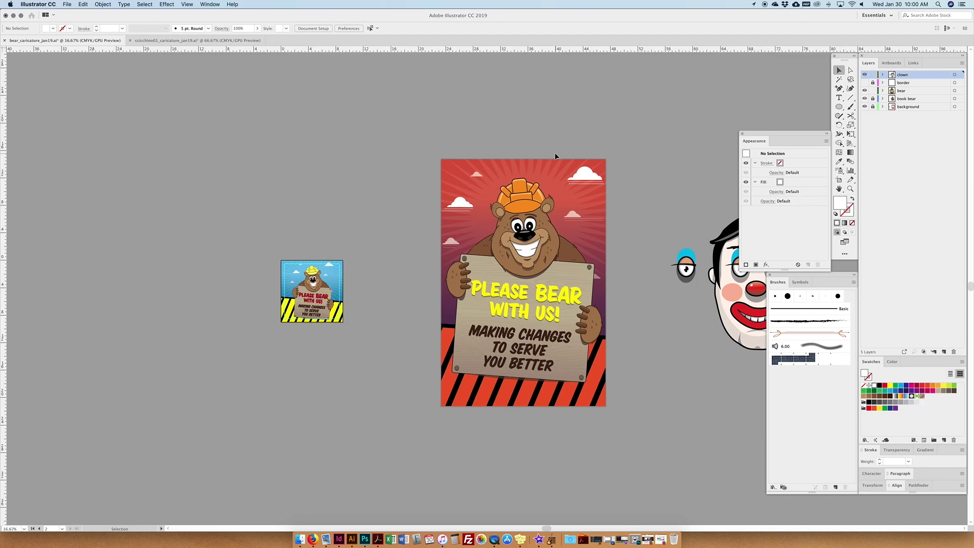
{"action": "scroll", "coordinate": [555, 155], "scroll_direction": "left", "scroll_amount": 5}
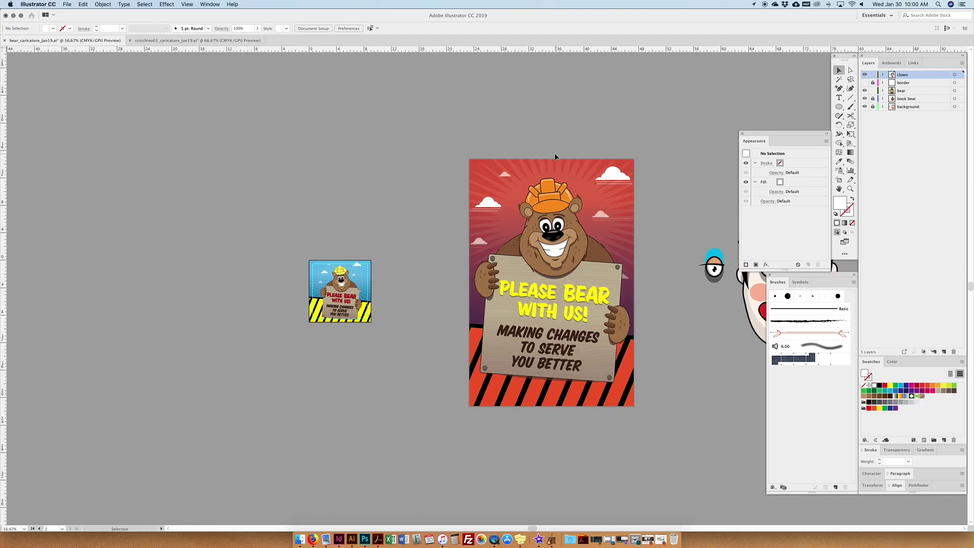
{"action": "key", "text": "a"}
{"action": "key", "text": "v"}
- Create a new single-artboard document 9 in wide by 9 in high
{"action": "key", "text": "super+n"}
{"action": "left_click_drag", "start_coordinate": [382, 98], "coordinate": [463, 106]}
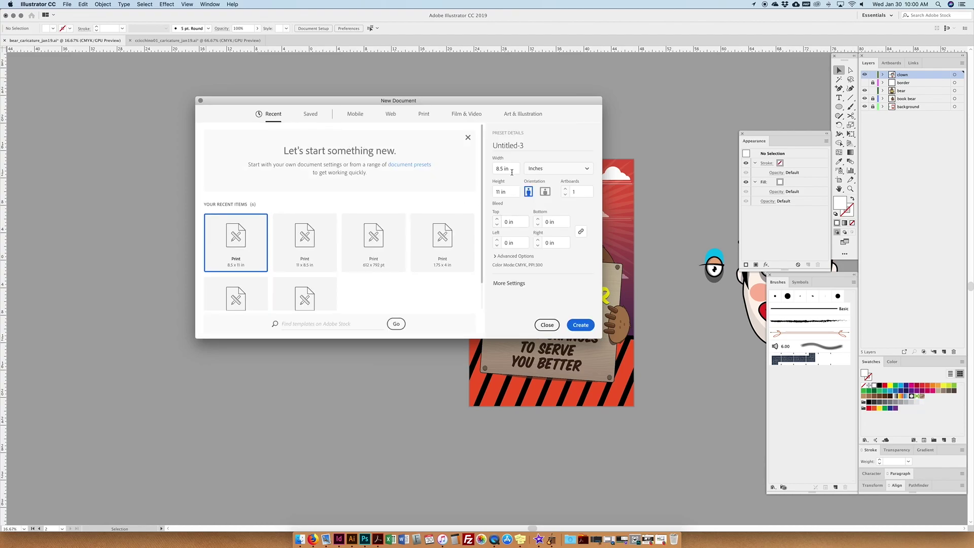
{"action": "type", "text": "9"}
{"action": "key", "text": "Tab"}
{"action": "type", "text": "9"}
{"action": "double_click", "coordinate": [507, 193]}
{"action": "left_click", "coordinate": [495, 256]}
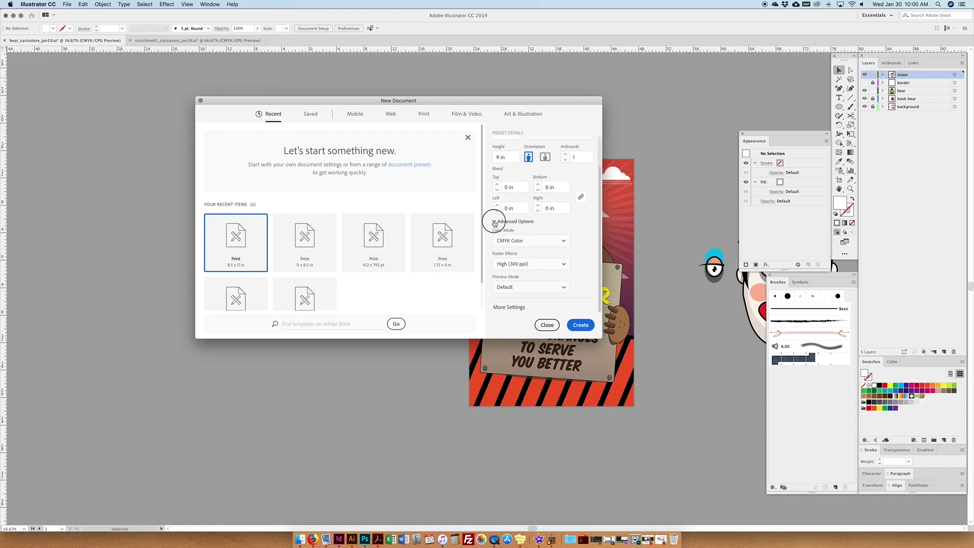
{"action": "scroll", "coordinate": [502, 229], "scroll_direction": "up", "scroll_amount": 2}
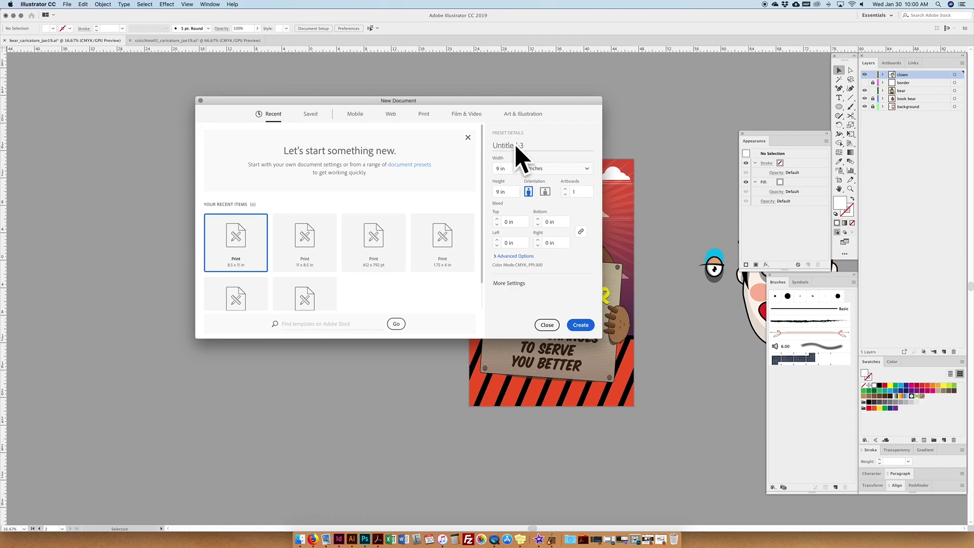
{"action": "left_click", "coordinate": [577, 327]}
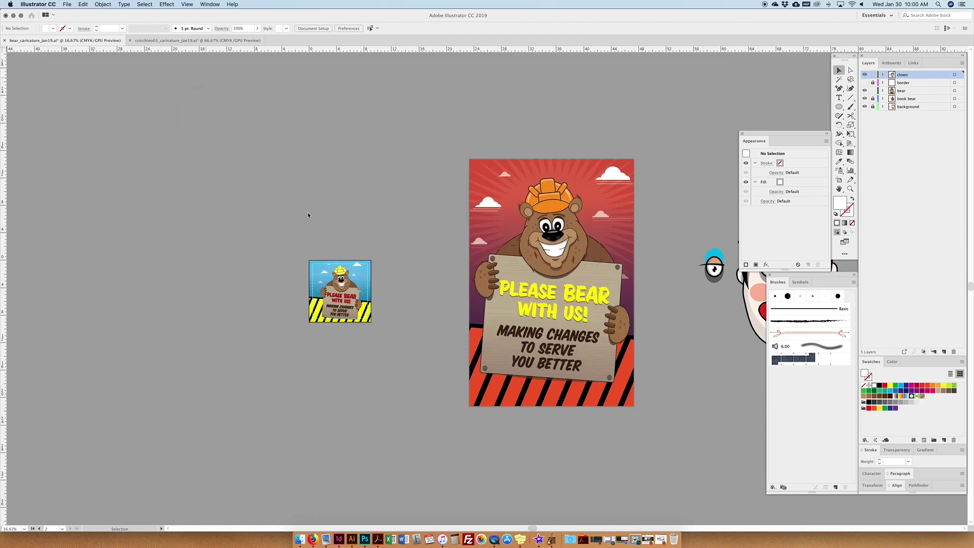
- Add a second artboard and set its size to 24 in wide by 36 in high
{"action": "key", "text": "super+minus"}
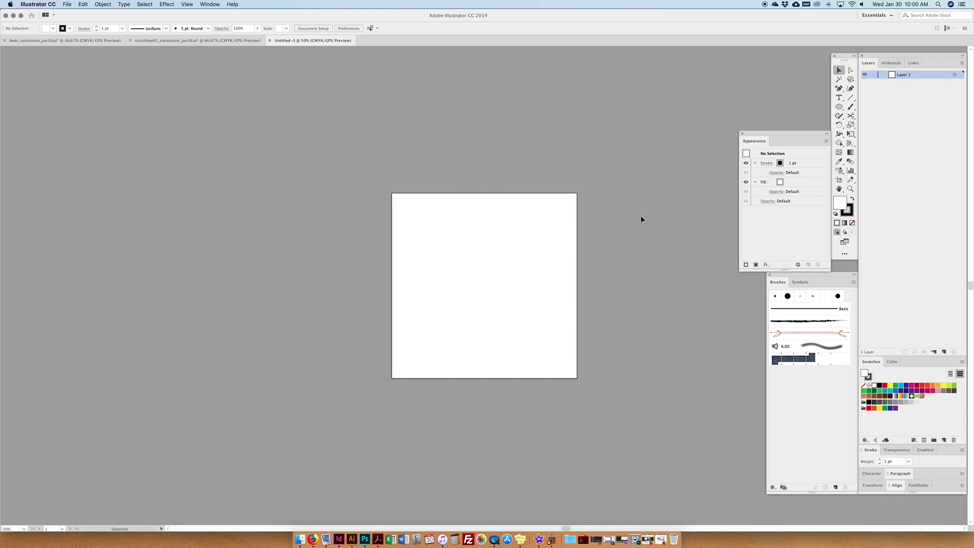
{"action": "key", "text": "super+minus"}
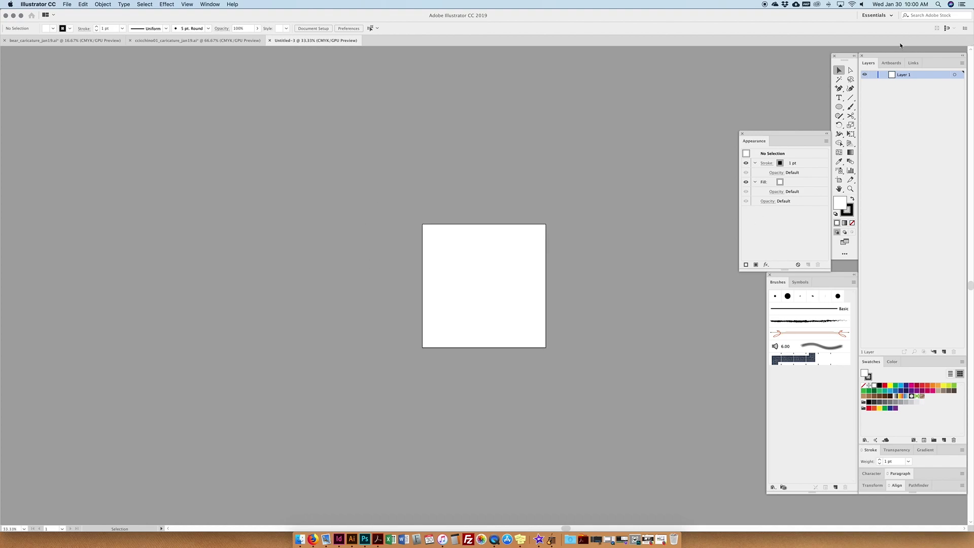
{"action": "left_click", "coordinate": [892, 63]}
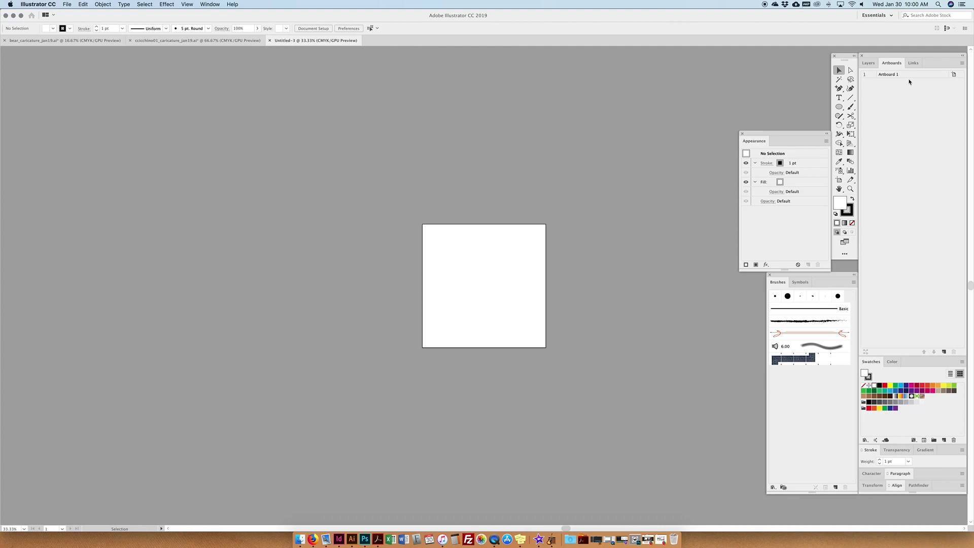
{"action": "left_click", "coordinate": [944, 351]}
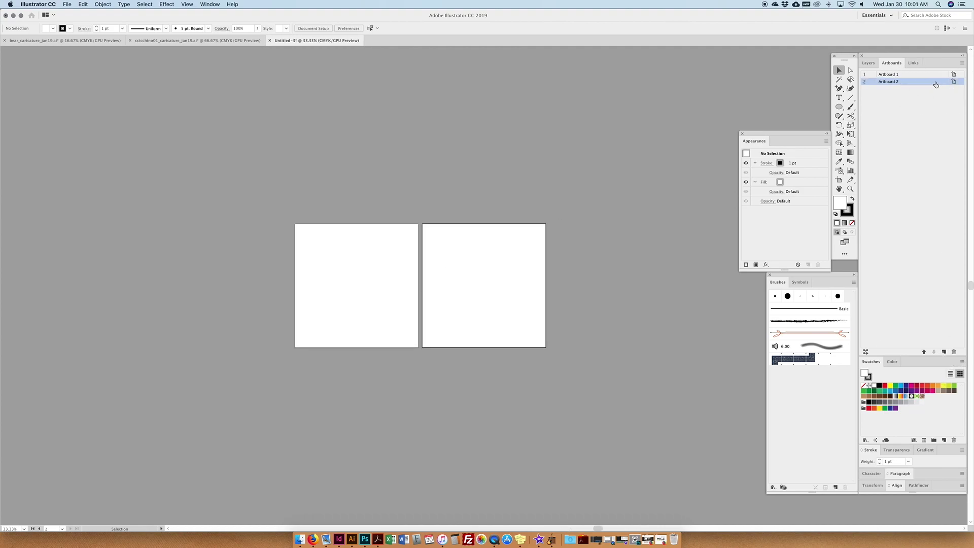
{"action": "left_click", "coordinate": [954, 82]}
{"action": "key", "text": "Tab"}
{"action": "type", "text": "24"}
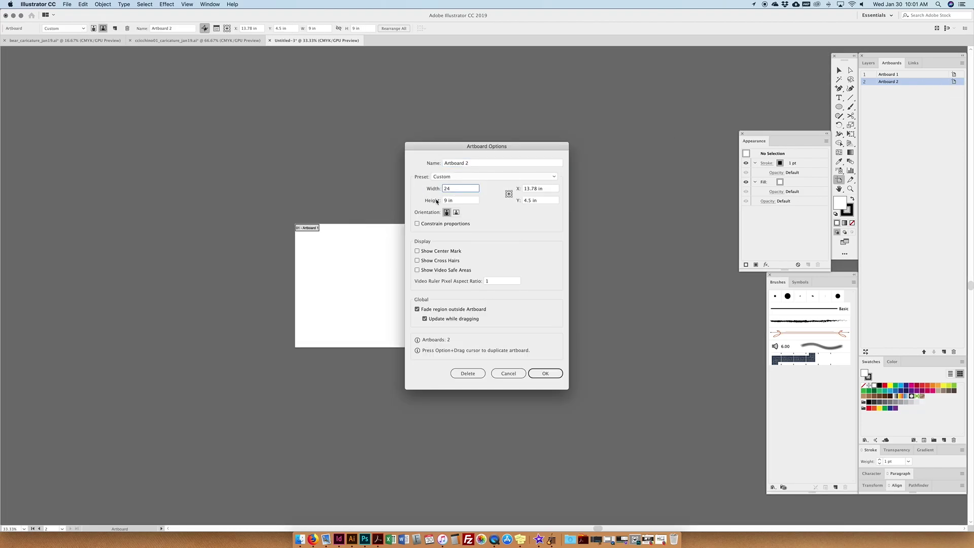
{"action": "key", "text": "Return"}
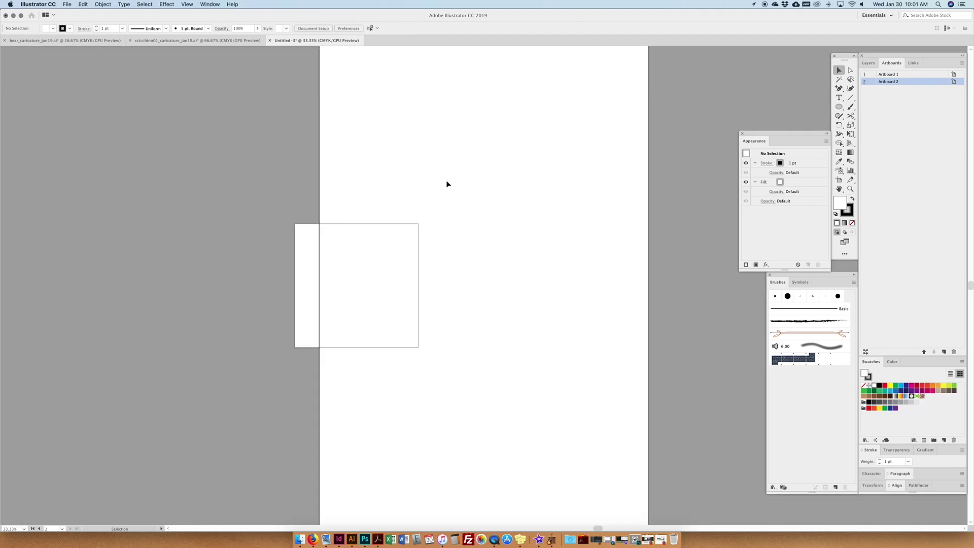
- Move the 24 by 36 in artboard to the right, clear of the small square artboard
{"action": "key", "text": "super+minus"}
{"action": "key", "text": "super+minus"}
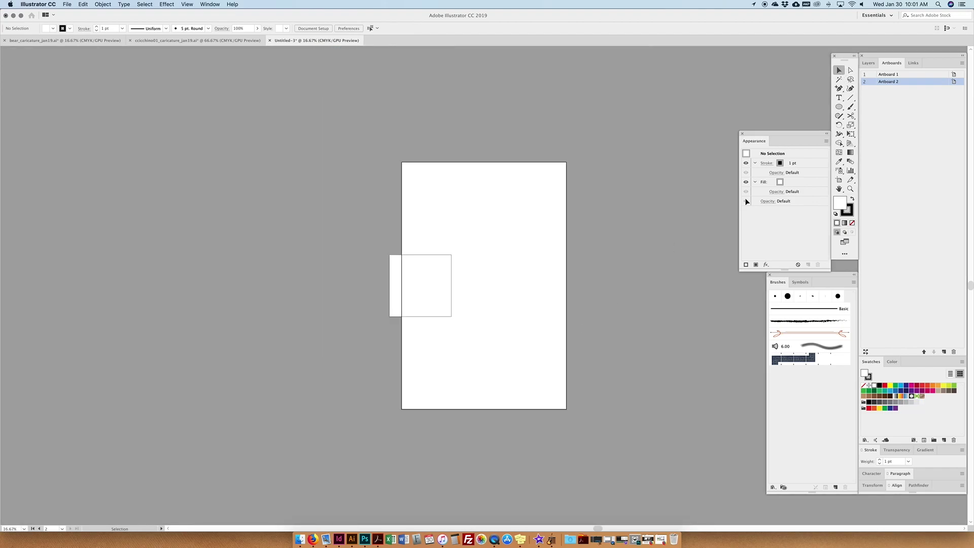
{"action": "left_click", "coordinate": [840, 180]}
{"action": "left_click_drag", "start_coordinate": [461, 252], "coordinate": [564, 268]}
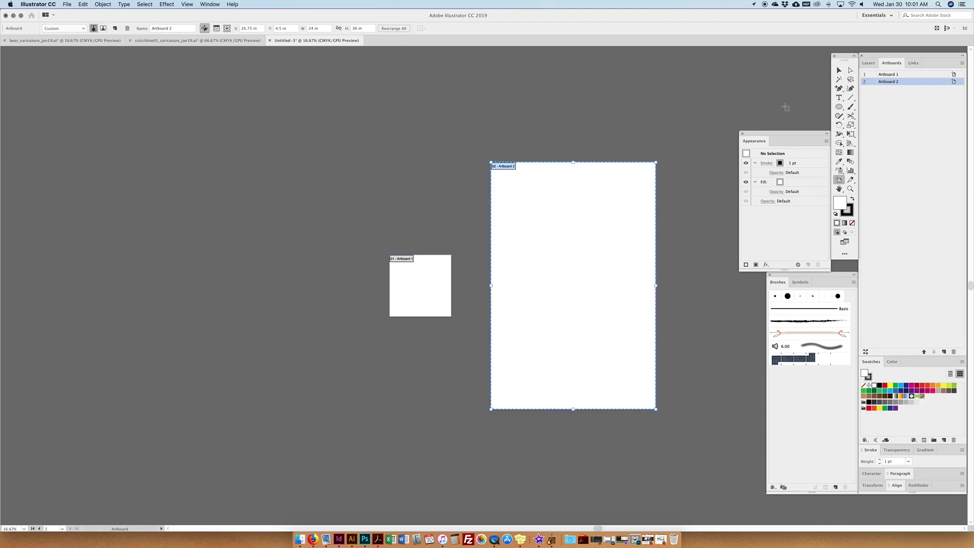
{"action": "left_click", "coordinate": [839, 71]}
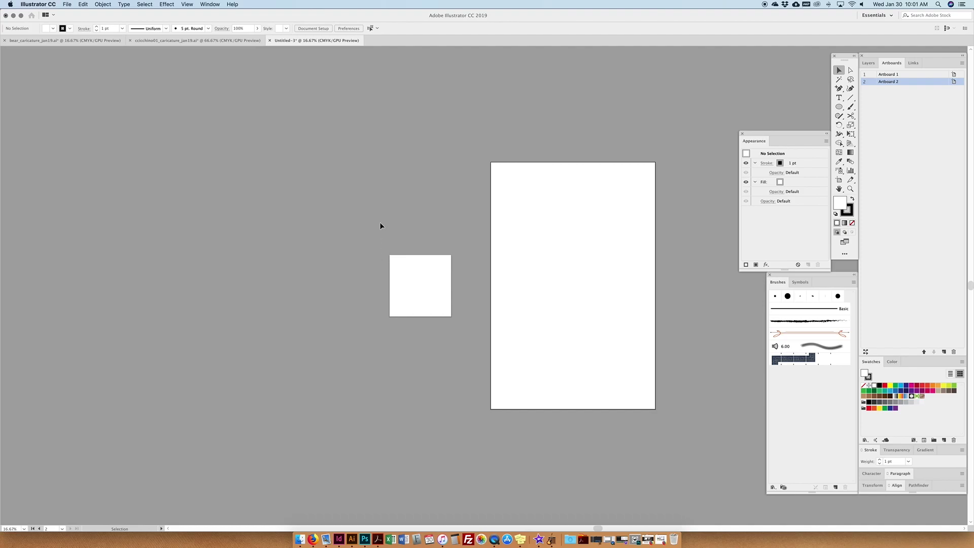
- Show the rulers and try a horizontal guide just below the large artboard's upper edge, undoing the guide
{"action": "key", "text": "super+r"}
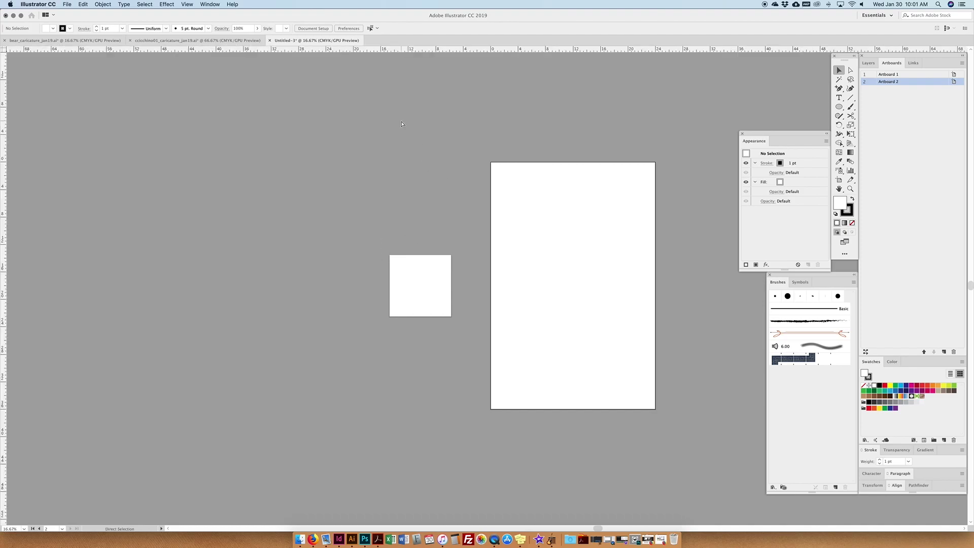
{"action": "key", "text": "a"}
{"action": "key", "text": "v"}
{"action": "left_click_drag", "start_coordinate": [240, 51], "coordinate": [420, 184]}
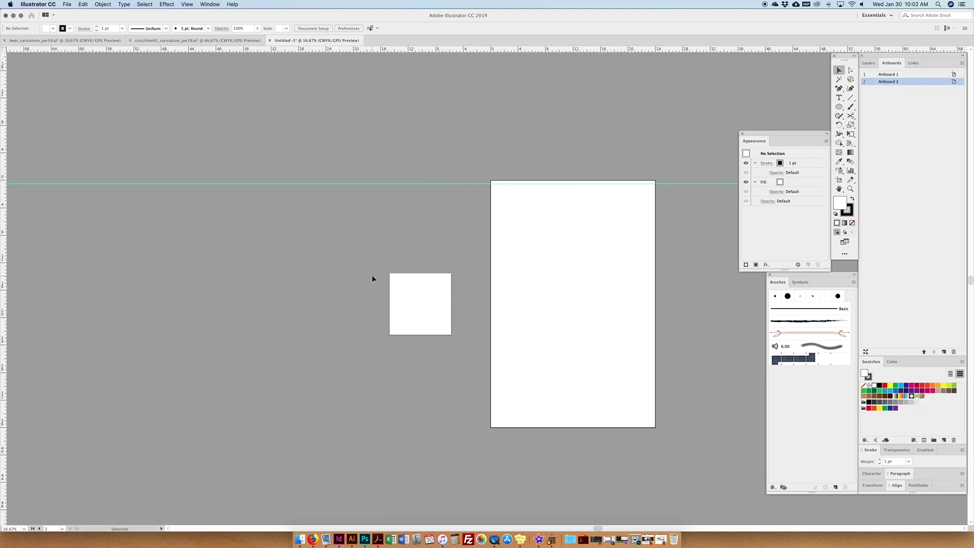
{"action": "key", "text": "super+z"}
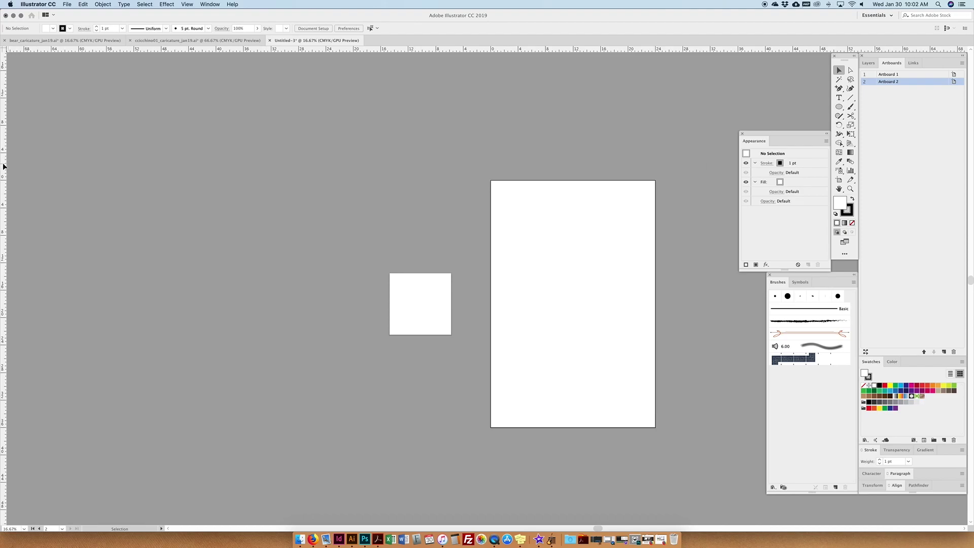
- Place a vertical guide just inside the small artboard's left edge and unlock the guides
{"action": "left_click_drag", "start_coordinate": [4, 166], "coordinate": [394, 160]}
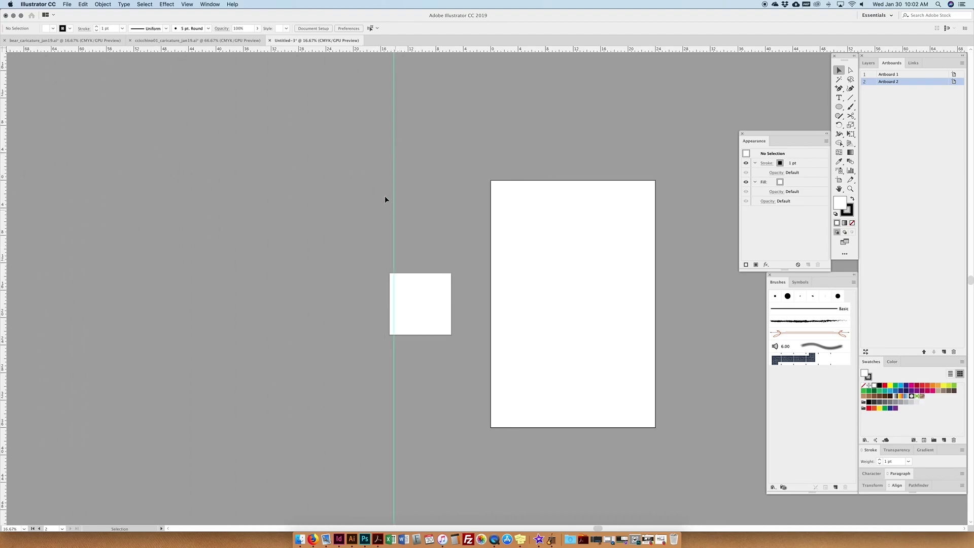
{"action": "key", "text": "super+equal"}
{"action": "key", "text": "super+equal"}
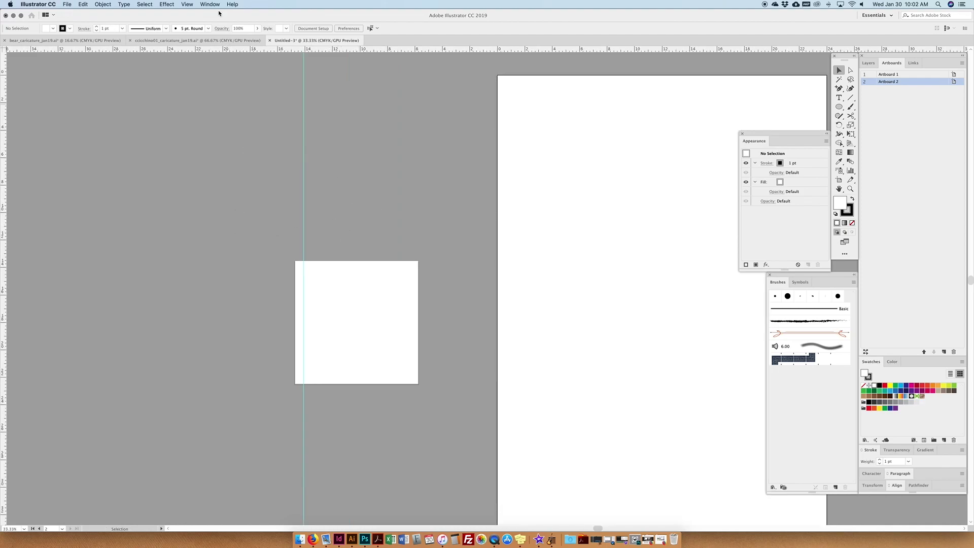
{"action": "left_click", "coordinate": [210, 4]}
{"action": "mouse_move", "coordinate": [223, 264]}
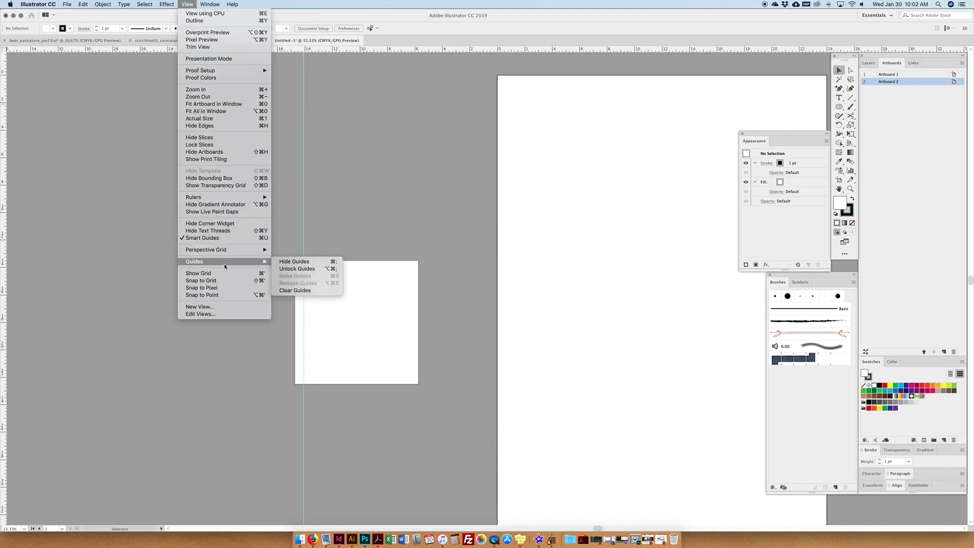
{"action": "left_click", "coordinate": [298, 269]}
- Shift the vertical guide slightly to the right and delete it
{"action": "left_click", "coordinate": [304, 217]}
{"action": "mouse_move", "coordinate": [307, 217]}
{"action": "left_mouse_down"}
{"action": "mouse_move", "coordinate": [389, 213]}
{"action": "mouse_move", "coordinate": [318, 212]}
{"action": "left_mouse_up"}
{"action": "left_click", "coordinate": [308, 215]}
{"action": "left_click", "coordinate": [192, 5]}
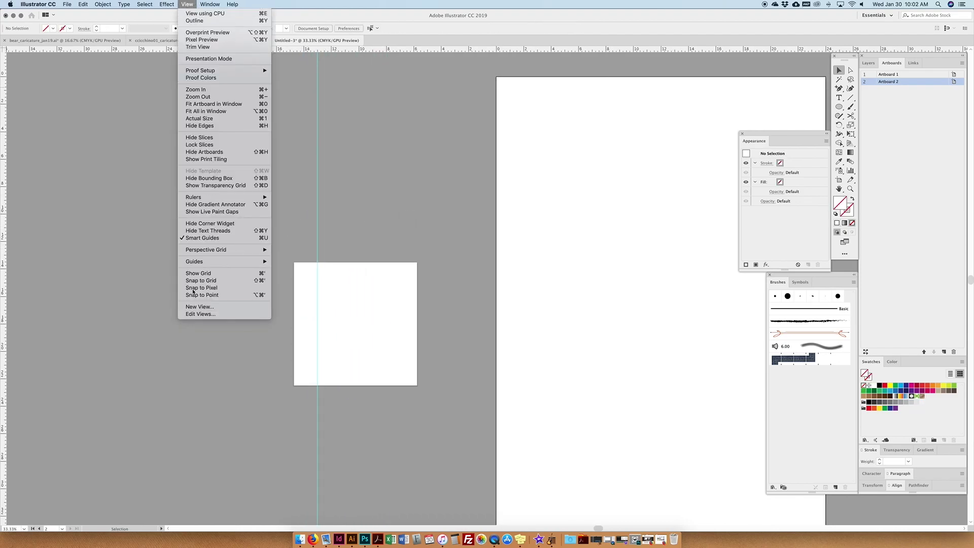
{"action": "mouse_move", "coordinate": [256, 261]}
{"action": "left_click", "coordinate": [402, 194]}
{"action": "left_click_drag", "start_coordinate": [368, 192], "coordinate": [287, 228]}
{"action": "key", "text": "Delete"}
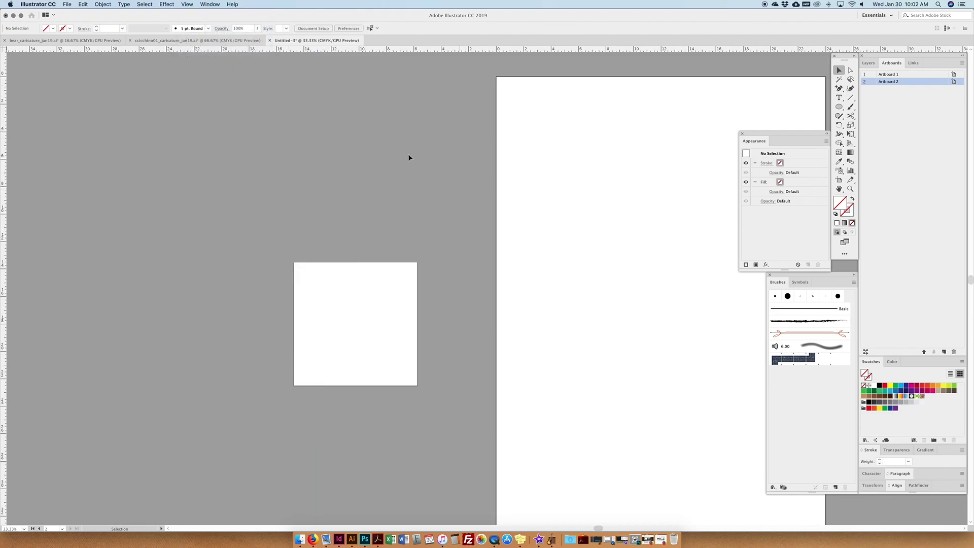
- Set the ruler origin at the upper-left corner of the small square artboard
{"action": "scroll", "coordinate": [259, 264], "scroll_direction": "left", "scroll_amount": 1}
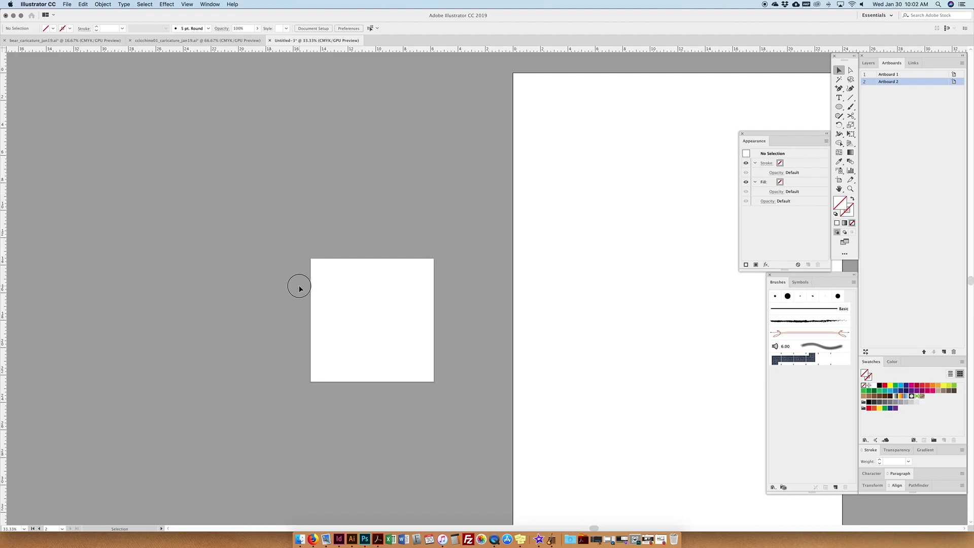
{"action": "key", "text": "super+equal"}
{"action": "left_click_drag", "start_coordinate": [3, 49], "coordinate": [137, 231]}
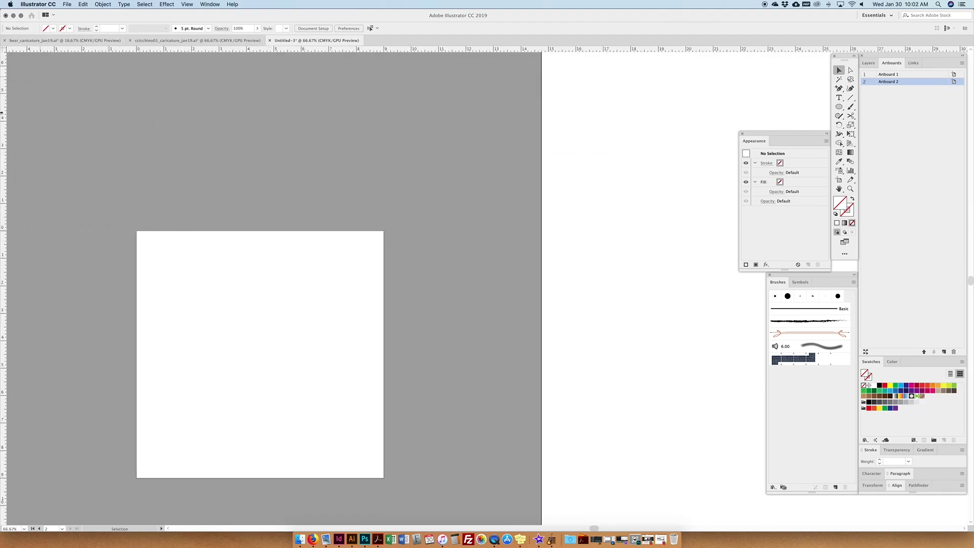
- Place two vertical and two horizontal guides about a quarter inch inside the four edges of the small artboard
{"action": "left_click_drag", "start_coordinate": [5, 119], "coordinate": [144, 117]}
{"action": "left_click_drag", "start_coordinate": [159, 49], "coordinate": [123, 238]}
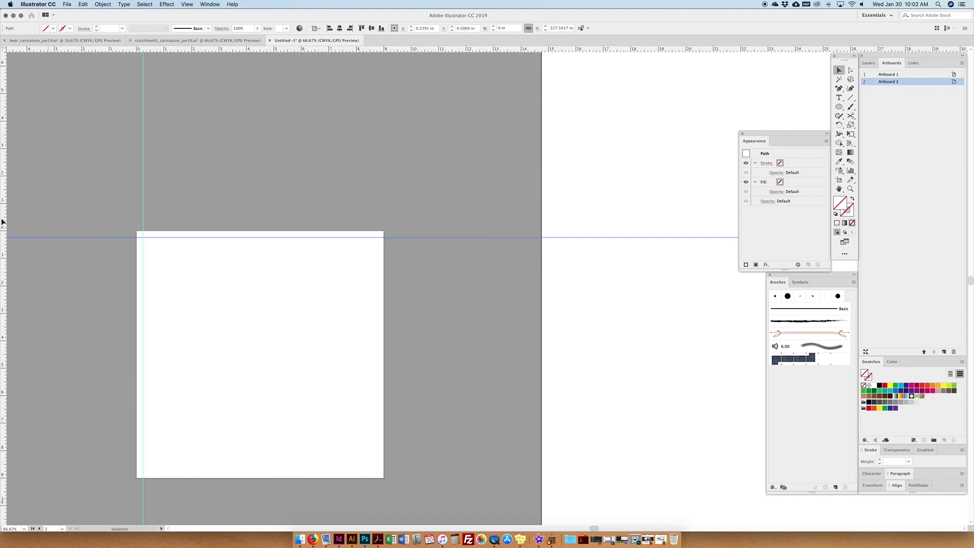
{"action": "left_click_drag", "start_coordinate": [3, 220], "coordinate": [376, 191]}
{"action": "left_click_drag", "start_coordinate": [74, 50], "coordinate": [57, 472]}
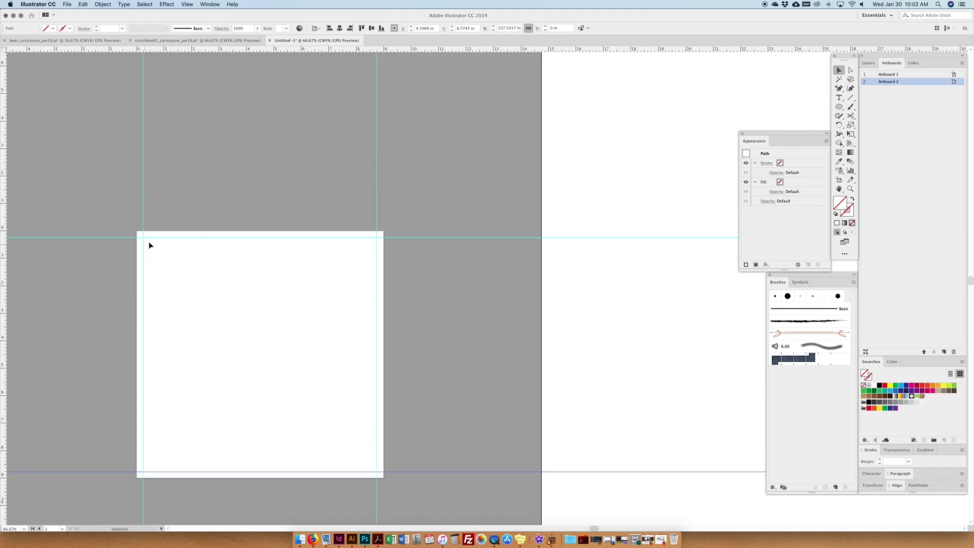
- Draw a placeholder text block about 5.4 by 5.1 in from the upper-left guide intersection and select it
{"action": "left_click", "coordinate": [839, 97]}
{"action": "left_click_drag", "start_coordinate": [144, 238], "coordinate": [291, 378]}
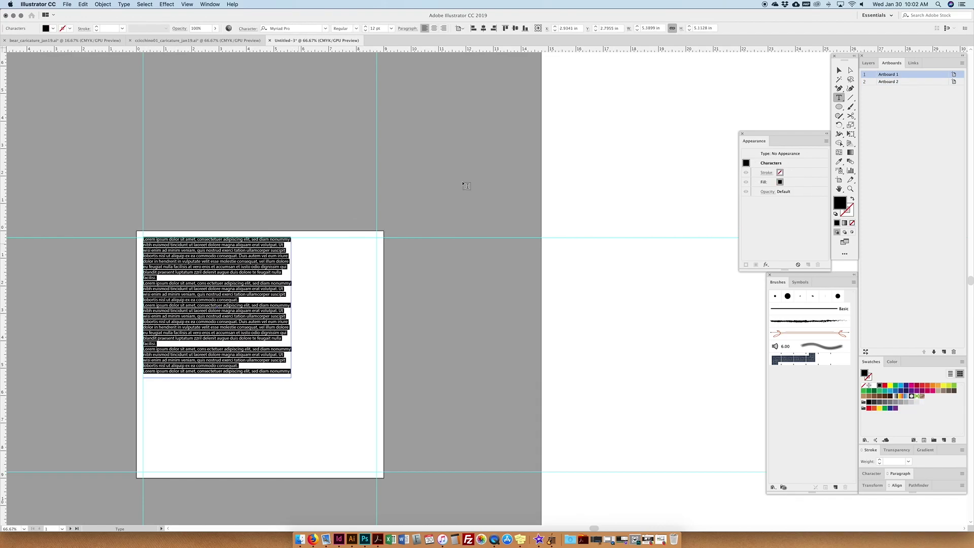
{"action": "left_click", "coordinate": [838, 70]}
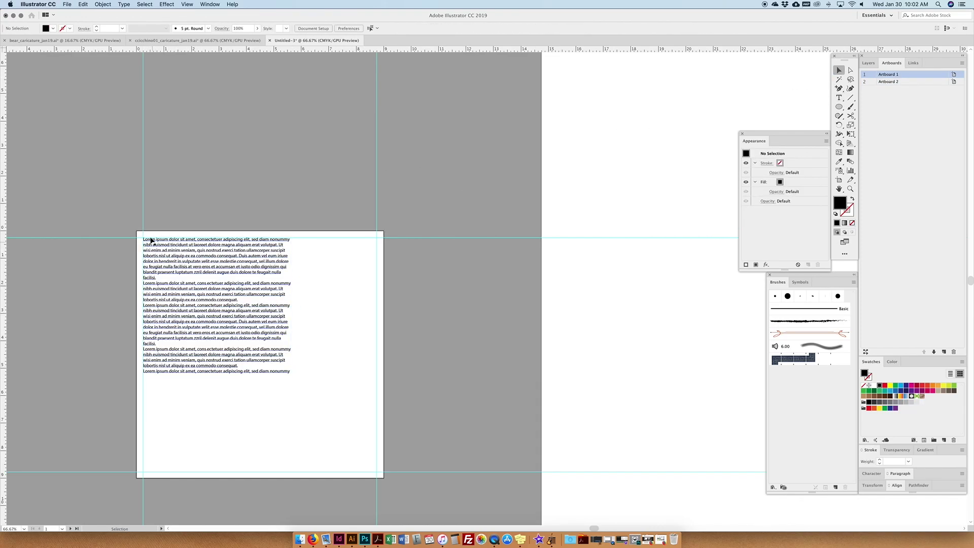
{"action": "left_click_drag", "start_coordinate": [169, 276], "coordinate": [167, 275]}
{"action": "left_click", "coordinate": [196, 202]}
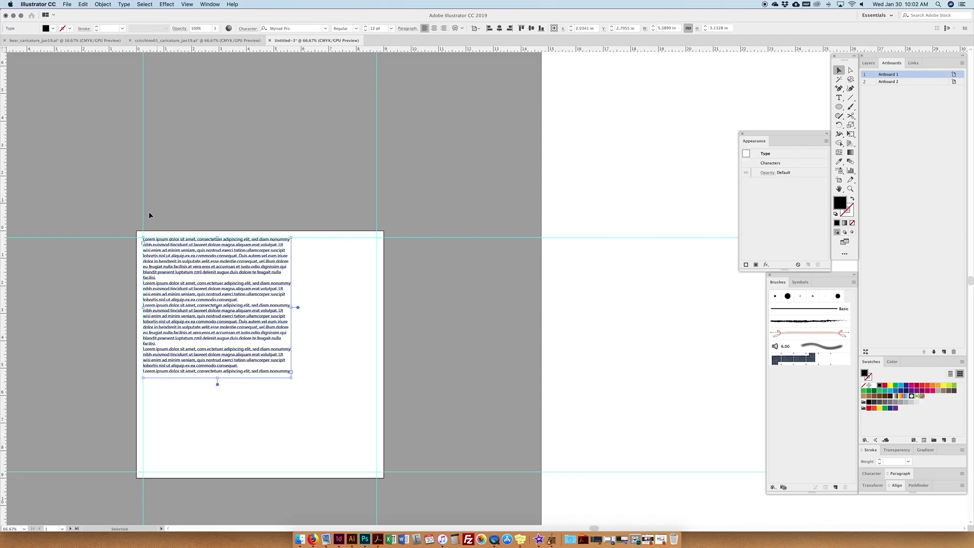
{"action": "left_click", "coordinate": [303, 284]}
{"action": "left_click", "coordinate": [260, 273]}
- Toggle the guides' visibility off and on several times, leaving them shown, to check the artboards without them
{"action": "key", "text": "super+minus"}
{"action": "key", "text": "super+minus"}
{"action": "scroll", "coordinate": [404, 252], "scroll_direction": "right", "scroll_amount": 8}
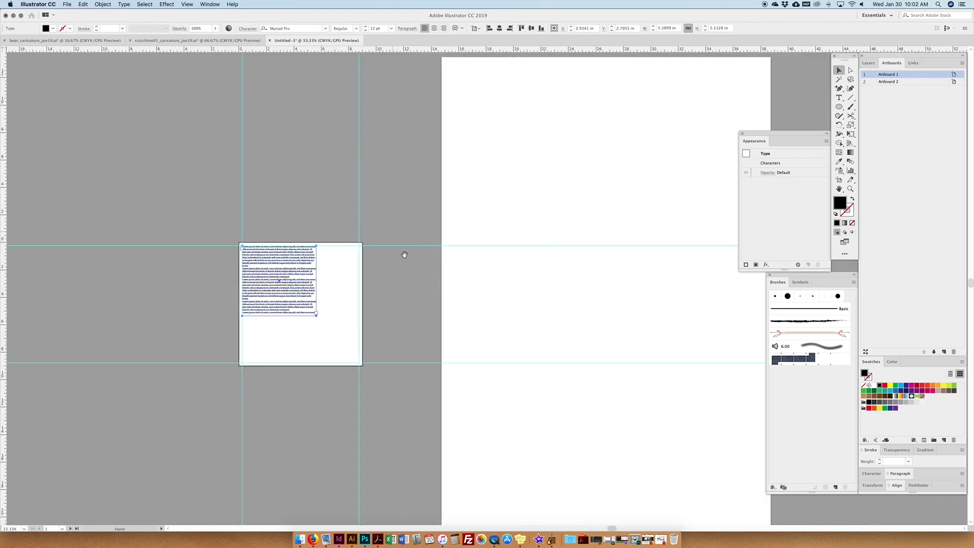
{"action": "key", "text": "a"}
{"action": "key", "text": "super+semicolon"}
{"action": "key", "text": "super+semicolon"}
{"action": "key", "text": "super+semicolon"}
{"action": "key", "text": "super+semicolon"}
{"action": "key", "text": "super+semicolon"}
{"action": "key", "text": "super+semicolon"}
{"action": "key", "text": "v"}
- Select the placeholder text block together with all four guides and delete them
{"action": "key", "text": "super+minus"}
{"action": "scroll", "coordinate": [436, 263], "scroll_direction": "right", "scroll_amount": 5}
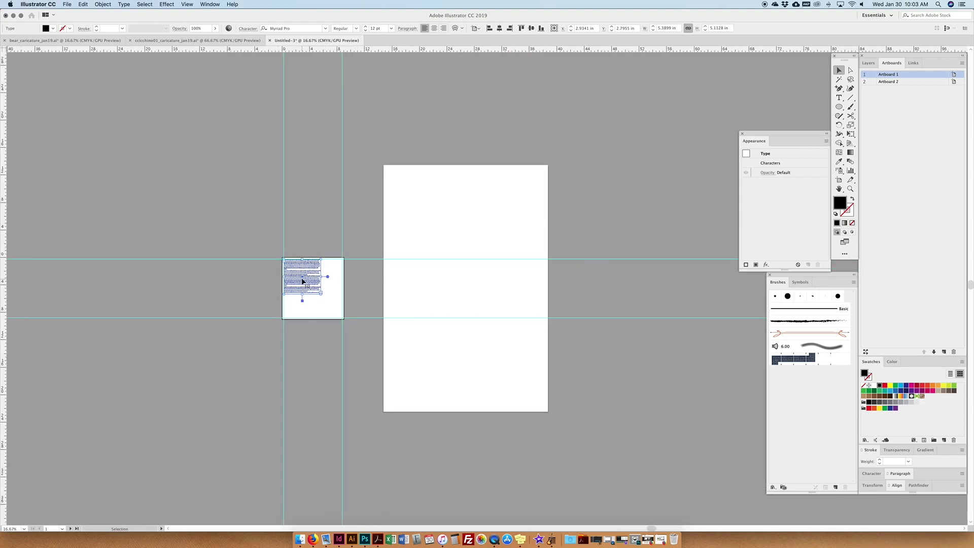
{"action": "left_click", "coordinate": [341, 227]}
{"action": "left_click_drag", "start_coordinate": [257, 336], "coordinate": [262, 343]}
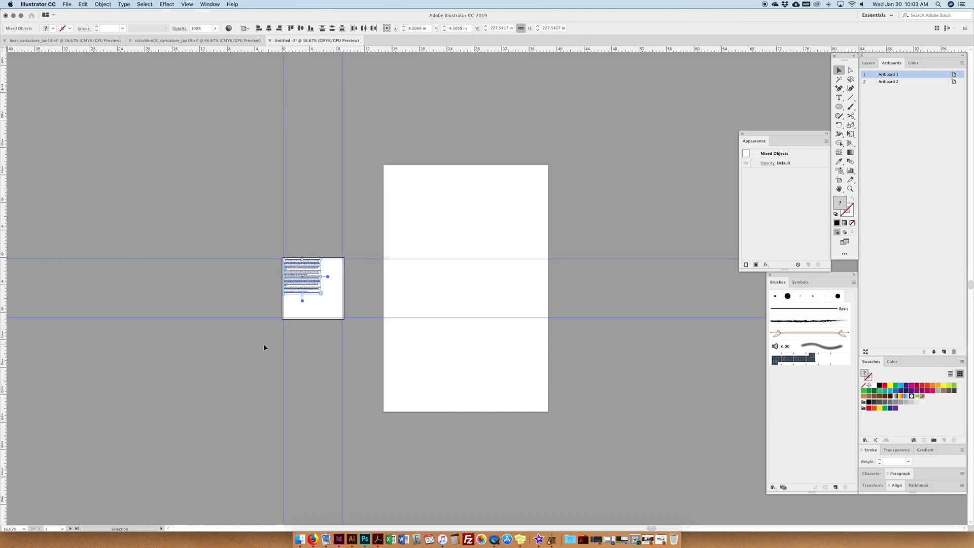
{"action": "key", "text": "Delete"}
{"action": "key", "text": "super+minus"}
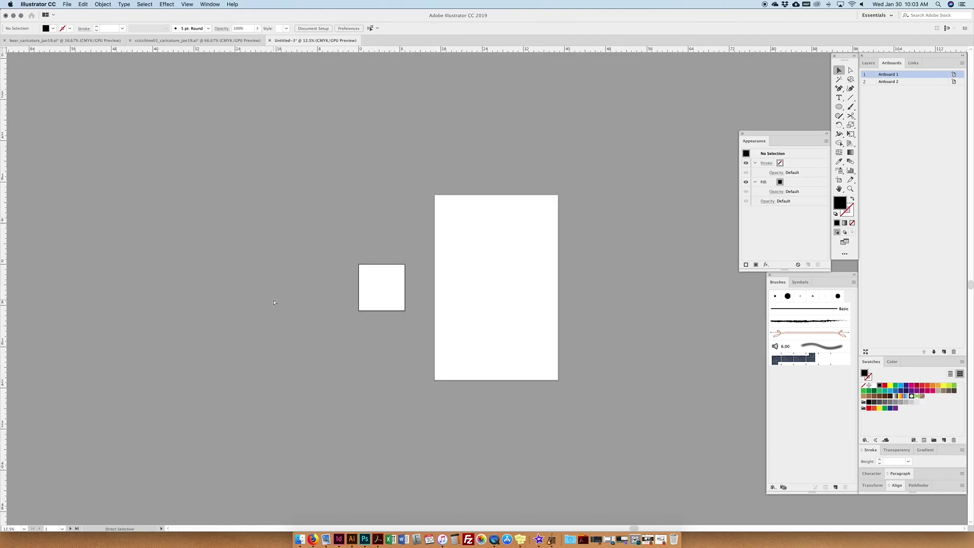
- Create a rectangle measuring 8 by 8 in on the small square artboard
{"action": "key", "text": "super+plus"}
{"action": "key", "text": "super+plus"}
{"action": "key", "text": "super+plus"}
{"action": "left_click_drag", "start_coordinate": [280, 304], "coordinate": [422, 288]}
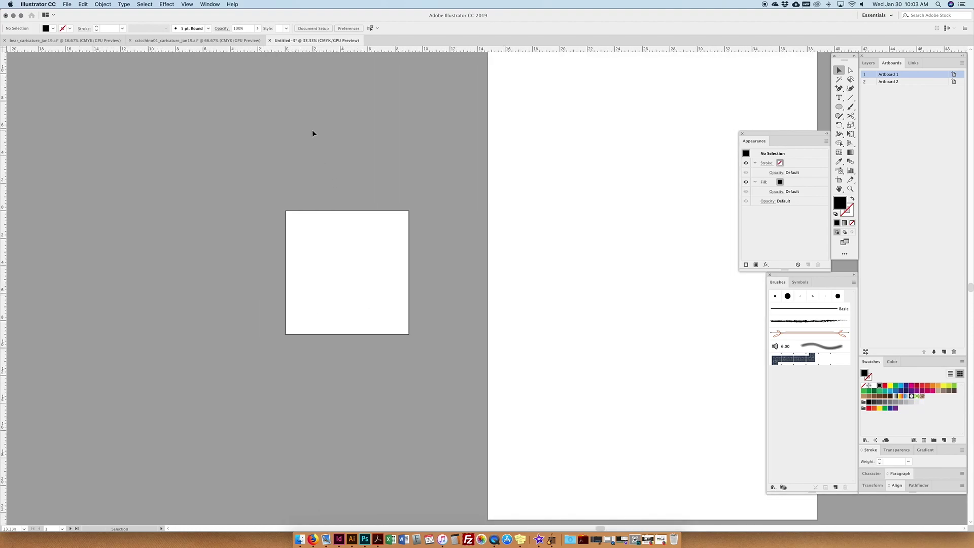
{"action": "left_click_drag", "start_coordinate": [839, 106], "coordinate": [883, 108]}
{"action": "left_click", "coordinate": [346, 273]}
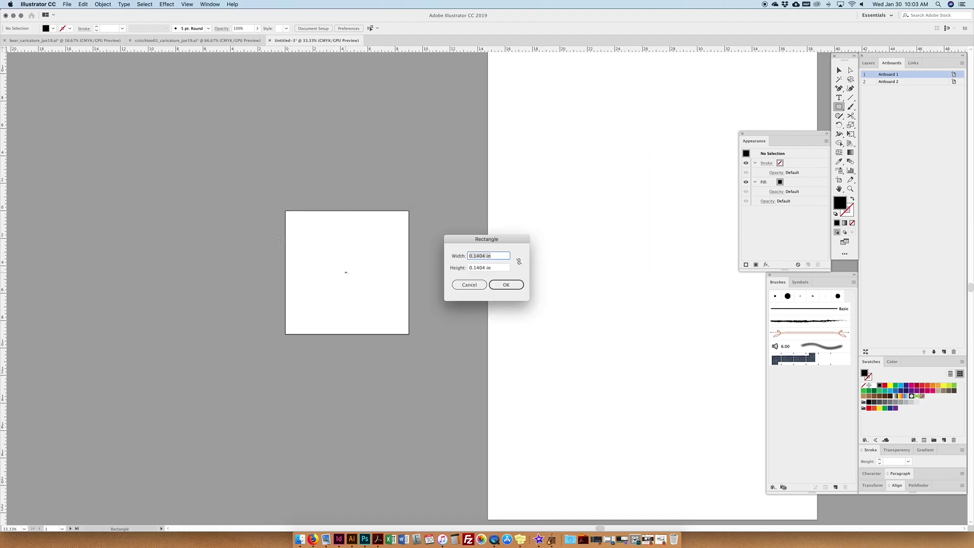
{"action": "type", "text": "9"}
{"action": "key", "text": "Tab"}
{"action": "type", "text": "9"}
{"action": "key", "text": "Tab"}
{"action": "type", "text": "8"}
{"action": "key", "text": "Tab"}
{"action": "type", "text": "8"}
{"action": "left_click", "coordinate": [516, 287]}
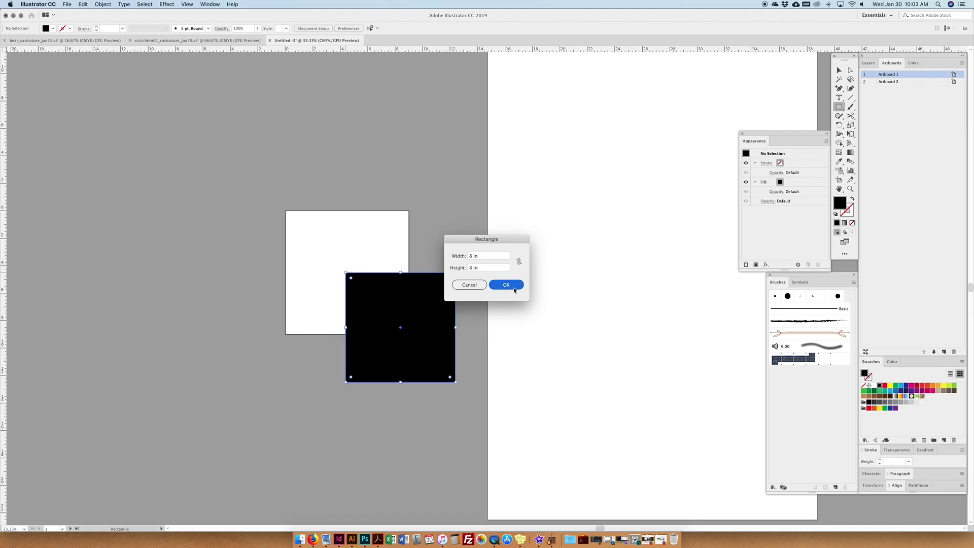
- Move the black square onto the small artboard and centre it horizontally there
{"action": "left_click", "coordinate": [839, 70]}
{"action": "left_click_drag", "start_coordinate": [419, 316], "coordinate": [363, 261]}
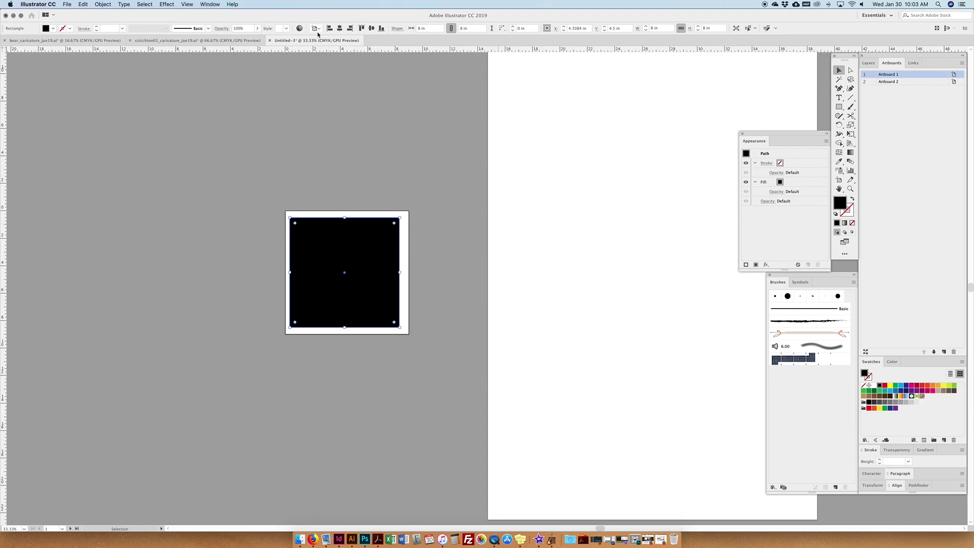
{"action": "left_click", "coordinate": [339, 28]}
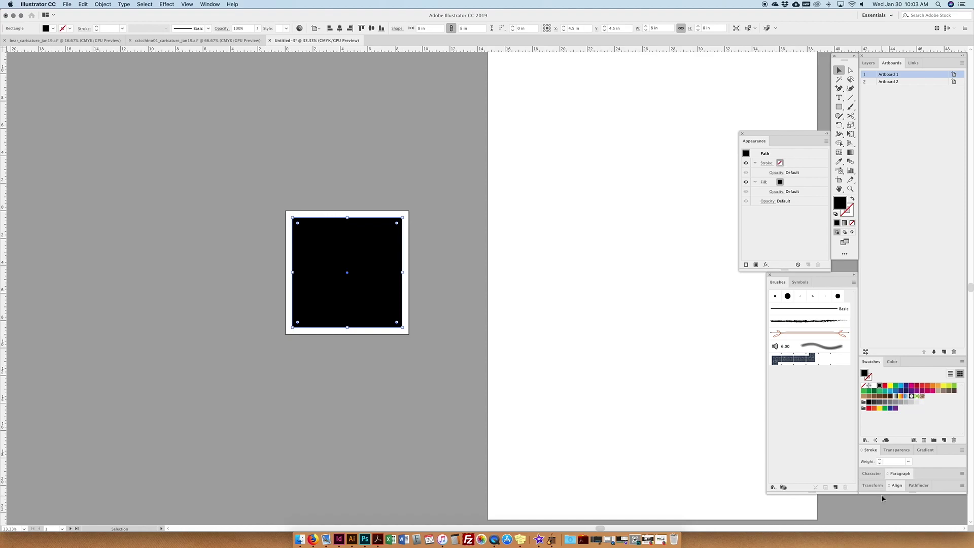
- Show the full alignment options, align to the artboard, and centre the square horizontally and vertically
{"action": "left_click", "coordinate": [211, 4]}
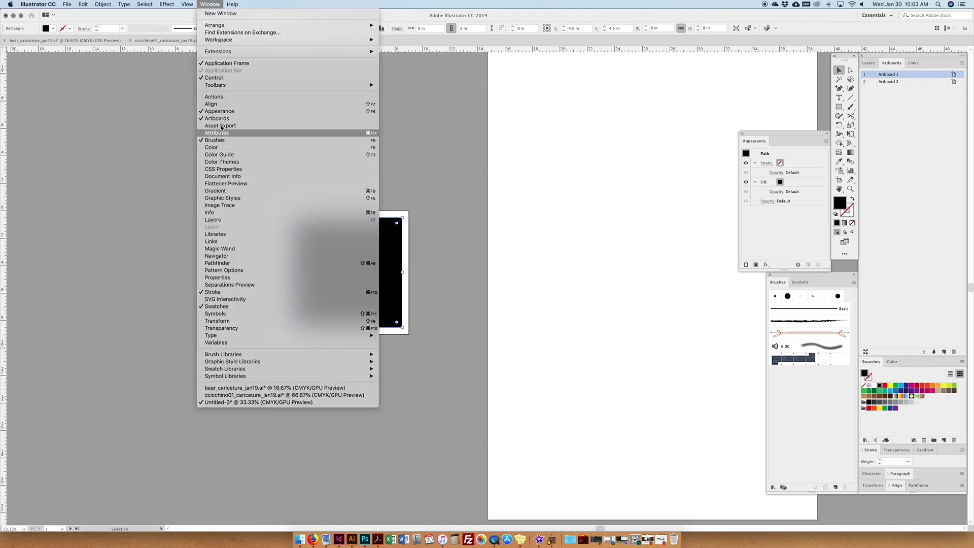
{"action": "left_click", "coordinate": [584, 212]}
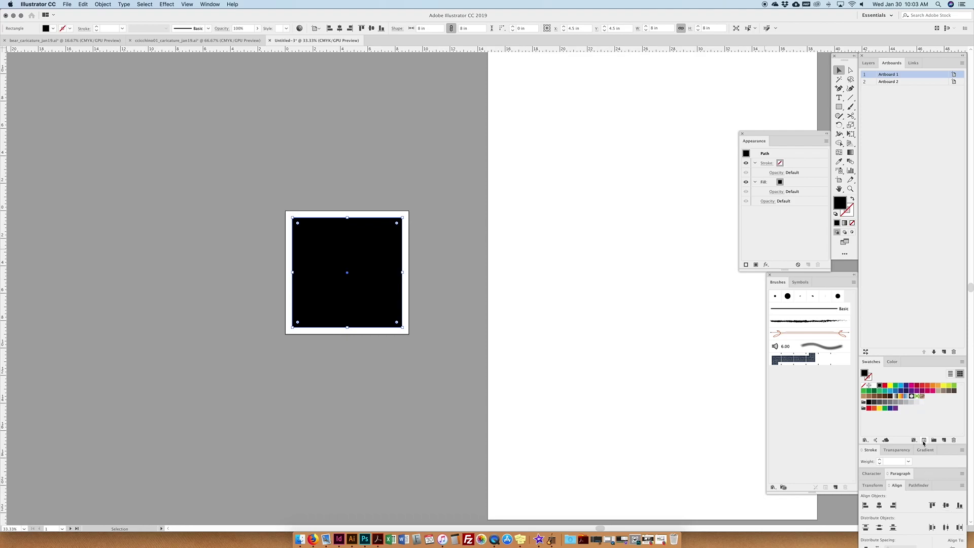
{"action": "left_click", "coordinate": [915, 357]}
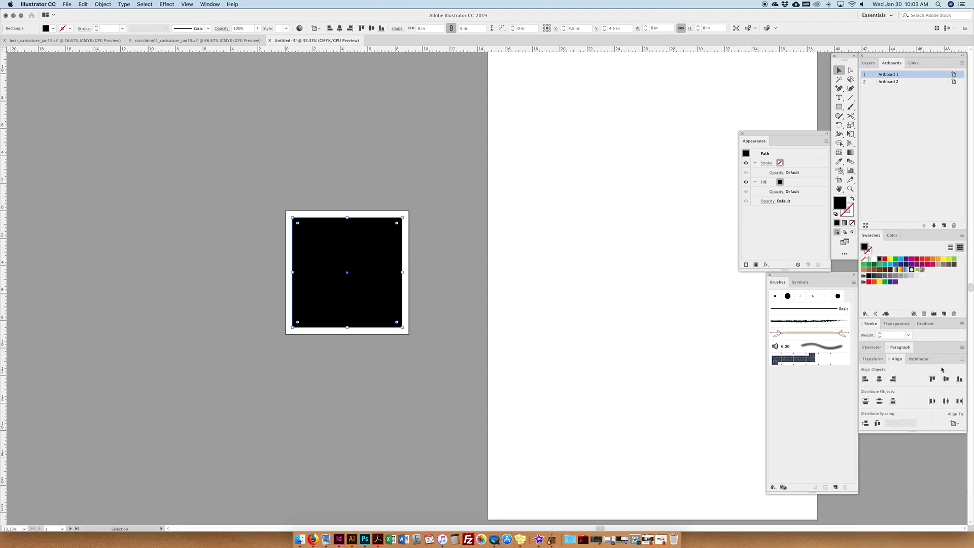
{"action": "left_click", "coordinate": [962, 358]}
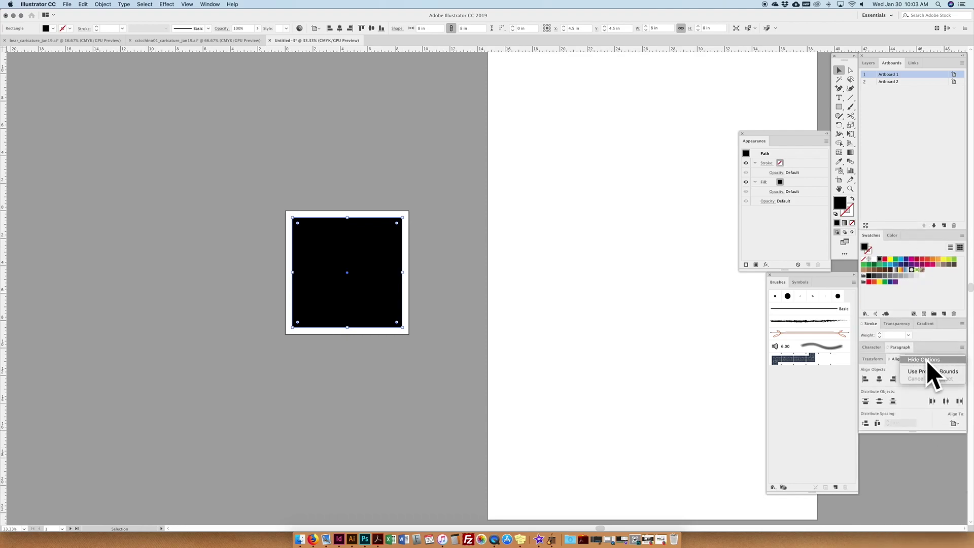
{"action": "left_click", "coordinate": [925, 419]}
{"action": "left_click", "coordinate": [953, 424]}
{"action": "left_click", "coordinate": [938, 451]}
{"action": "left_click", "coordinate": [880, 379]}
{"action": "left_click", "coordinate": [947, 378]}
- Convert the centred 8 in square into guides and deselect it
{"action": "left_click", "coordinate": [354, 196]}
{"action": "scroll", "coordinate": [291, 106], "scroll_direction": "up", "scroll_amount": 1}
{"action": "left_click", "coordinate": [187, 5]}
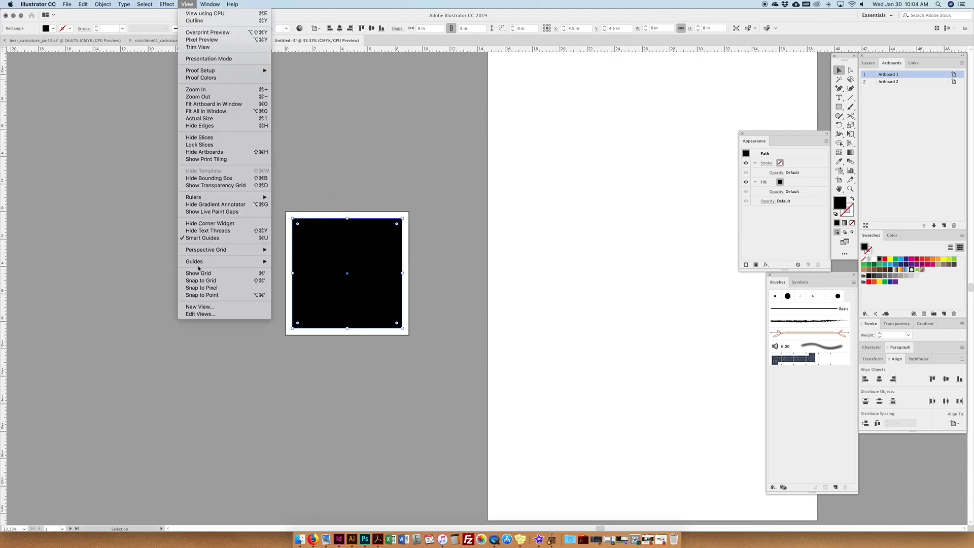
{"action": "mouse_move", "coordinate": [238, 261]}
{"action": "left_click", "coordinate": [296, 277]}
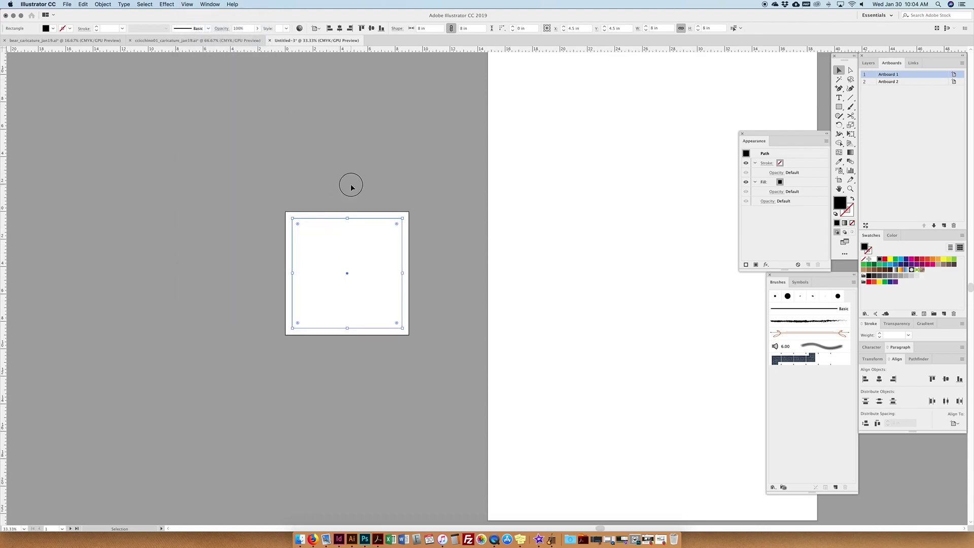
{"action": "left_click", "coordinate": [337, 129]}
- Lock the guides in the document
{"action": "left_click", "coordinate": [210, 4]}
{"action": "mouse_move", "coordinate": [186, 4]}
{"action": "mouse_move", "coordinate": [213, 262]}
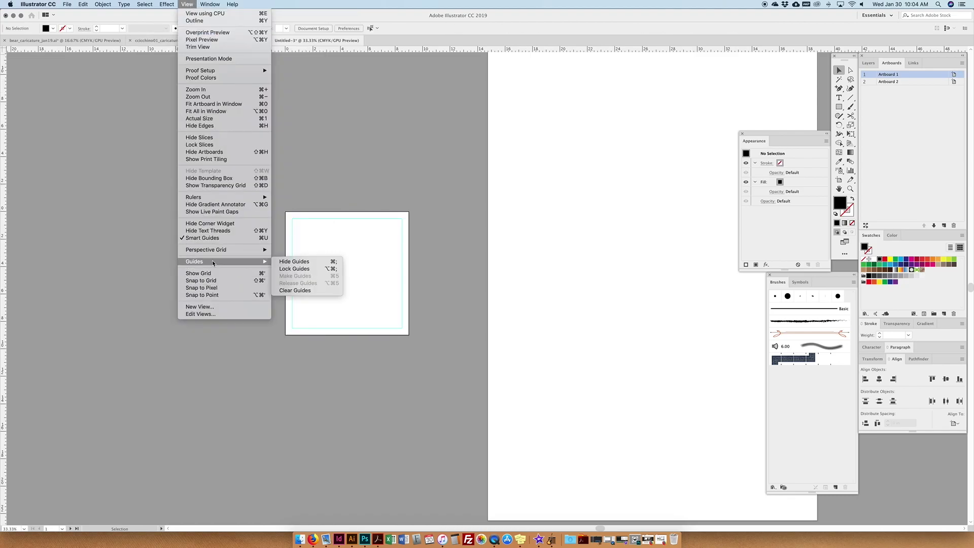
{"action": "left_click", "coordinate": [294, 268]}
- Create a rectangle 23 in wide and 35 in high on the poster artboard
{"action": "key", "text": "super+equal"}
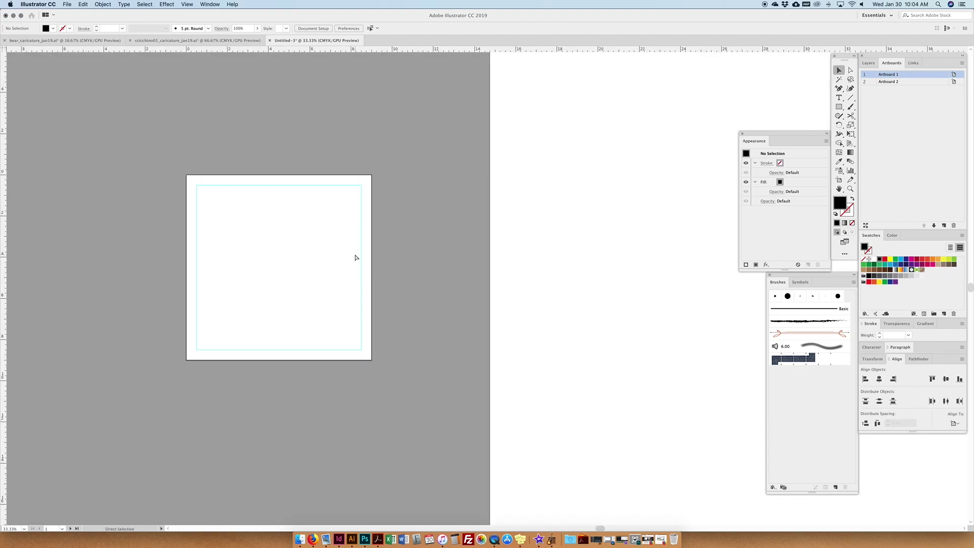
{"action": "key", "text": "super+equal"}
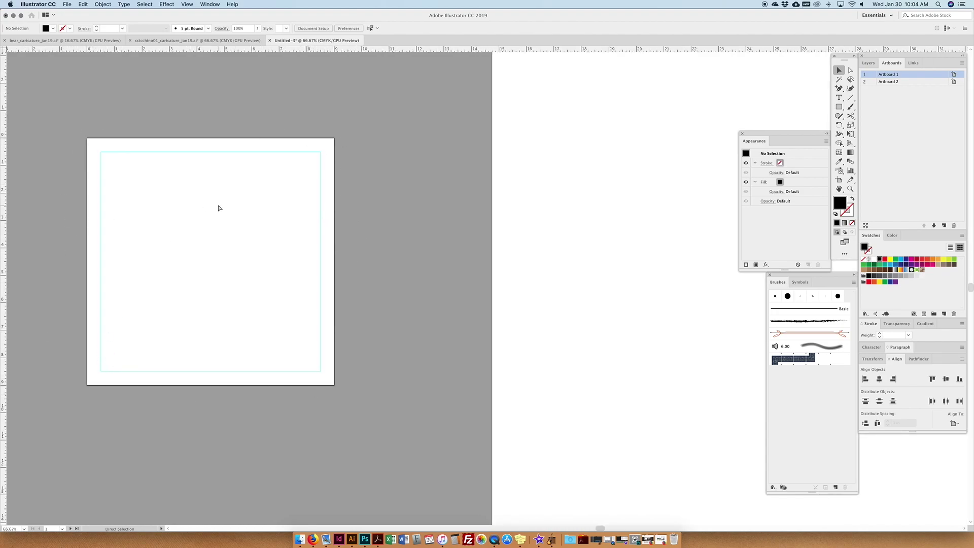
{"action": "key", "text": "super+minus"}
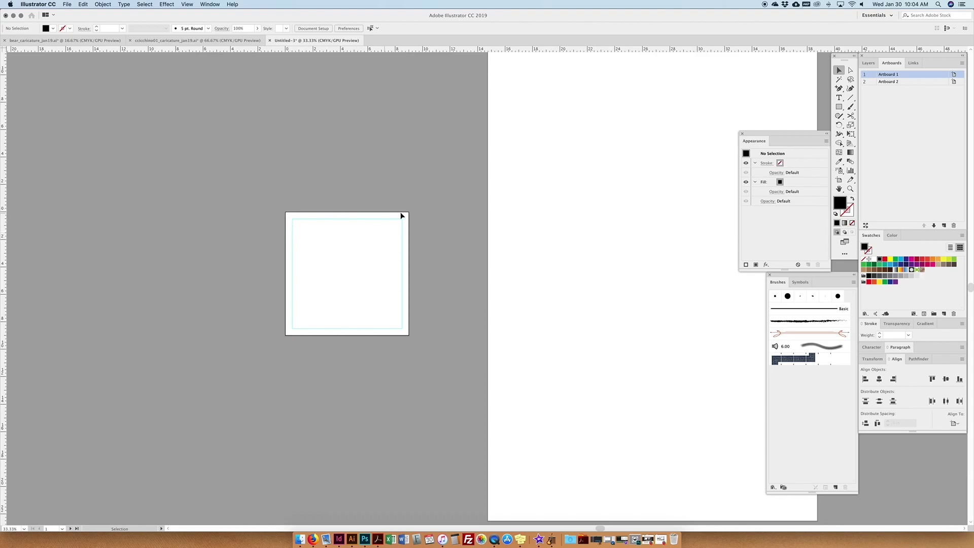
{"action": "key", "text": "super+minus"}
{"action": "scroll", "coordinate": [508, 244], "scroll_direction": "right", "scroll_amount": 3}
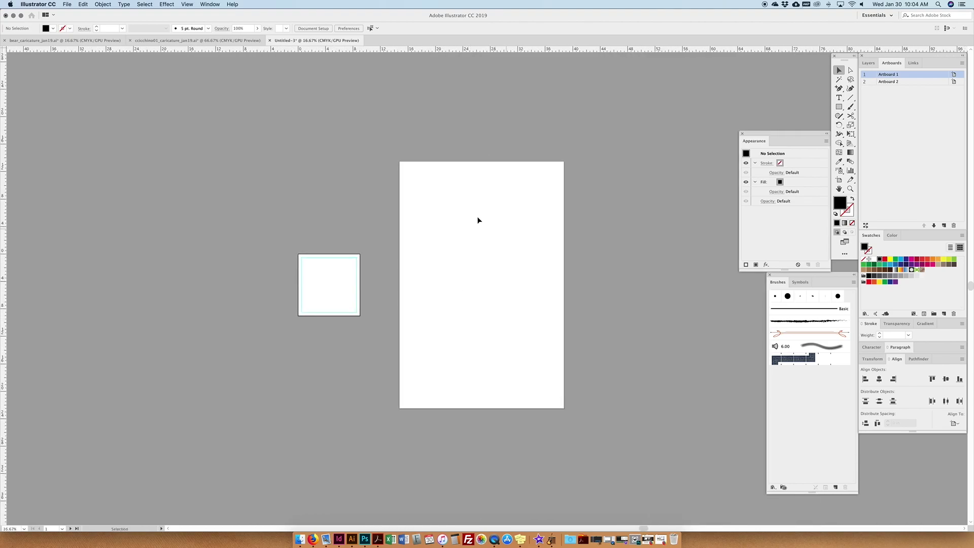
{"action": "left_click", "coordinate": [842, 111]}
{"action": "left_click", "coordinate": [474, 242]}
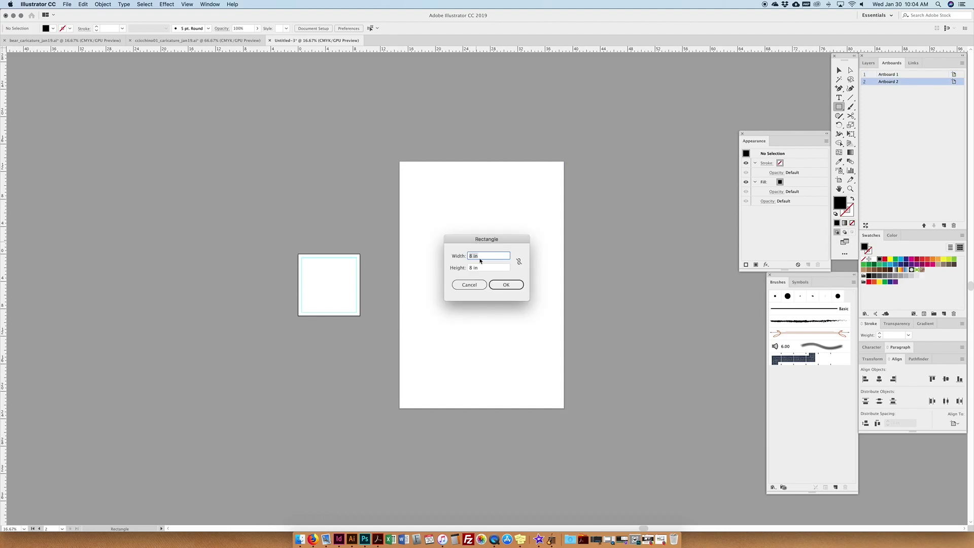
{"action": "type", "text": "24"}
{"action": "key", "text": "Tab"}
{"action": "type", "text": "36"}
{"action": "key", "text": "Tab"}
{"action": "type", "text": "23"}
{"action": "key", "text": "Tab"}
{"action": "type", "text": "35"}
{"action": "key", "text": "Return"}
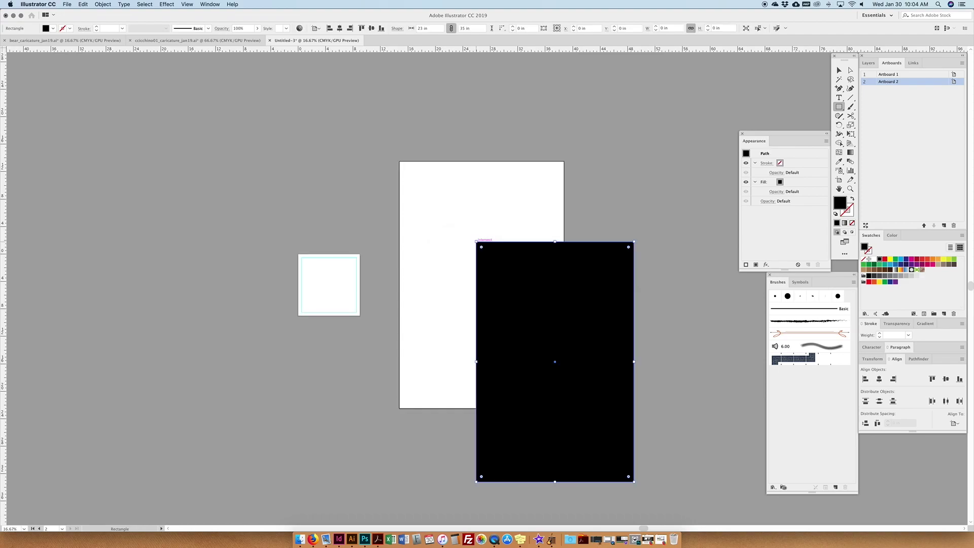
- Centre the 23 by 35 in rectangle on the poster artboard, convert it into guides and deselect it
{"action": "left_click", "coordinate": [839, 70]}
{"action": "left_click_drag", "start_coordinate": [533, 276], "coordinate": [460, 198]}
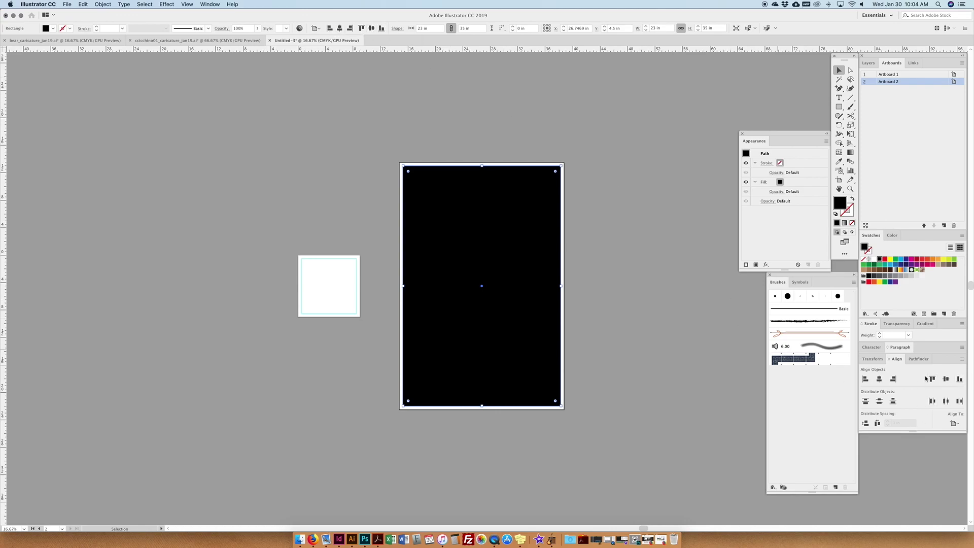
{"action": "left_click", "coordinate": [188, 4]}
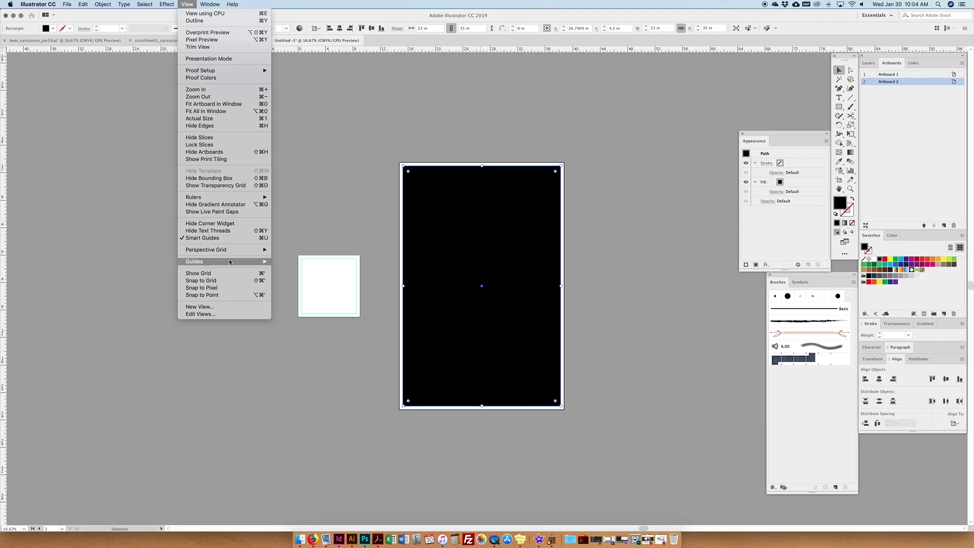
{"action": "mouse_move", "coordinate": [231, 261]}
{"action": "left_click", "coordinate": [303, 290]}
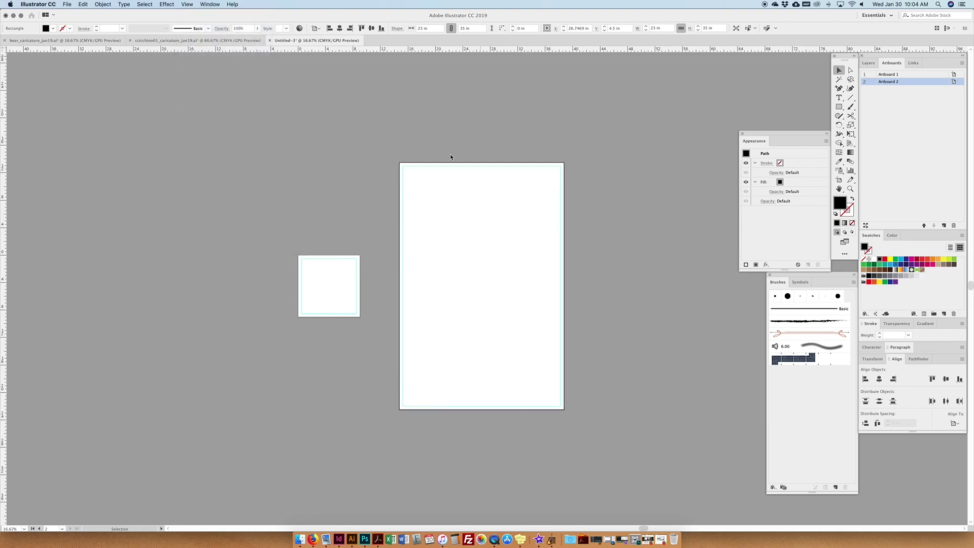
{"action": "left_click", "coordinate": [435, 252]}
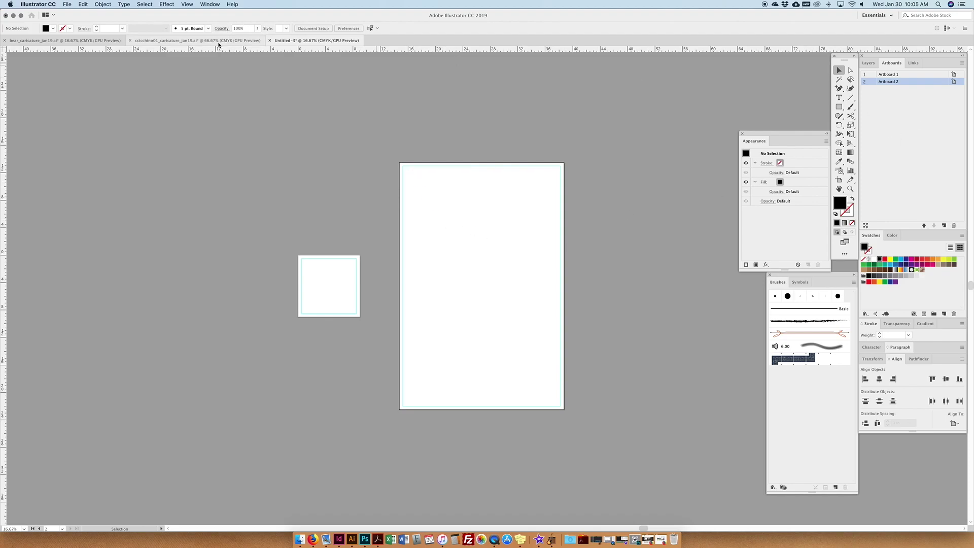
- Switch to the clown caricature document and close it
{"action": "left_click", "coordinate": [198, 40]}
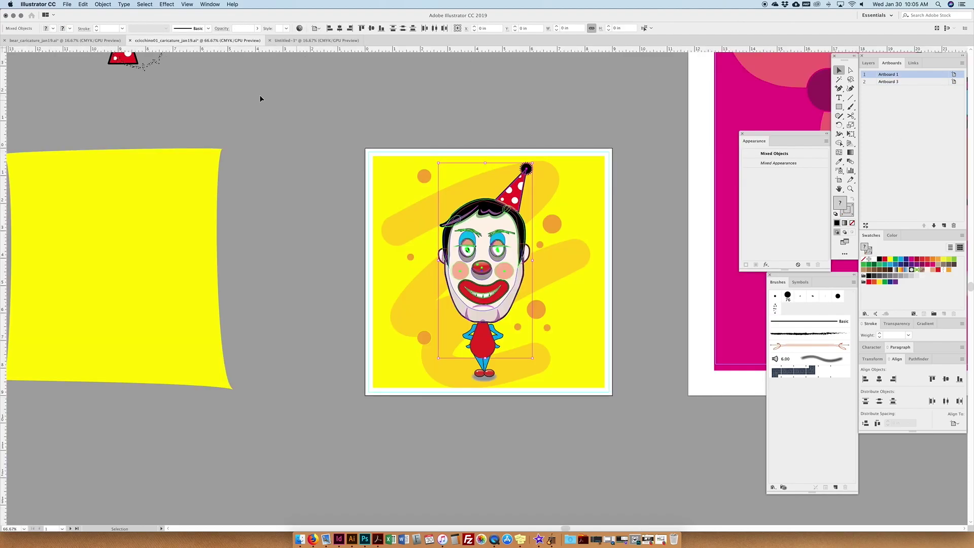
{"action": "left_click", "coordinate": [130, 40]}
{"action": "left_click", "coordinate": [491, 289]}
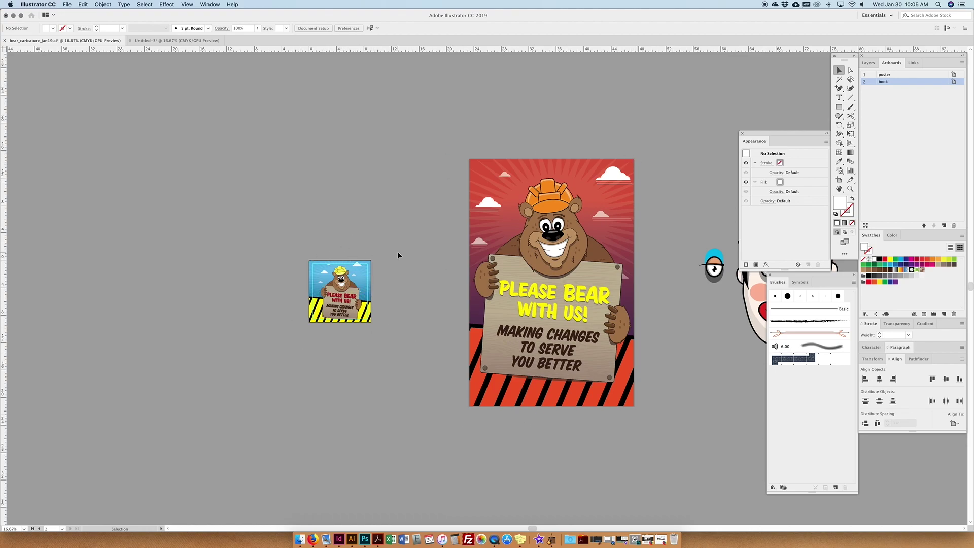
- Show the border layer in bear_caricature_jan19.ai and look through the bear layer's sublayers
{"action": "left_click", "coordinate": [868, 63]}
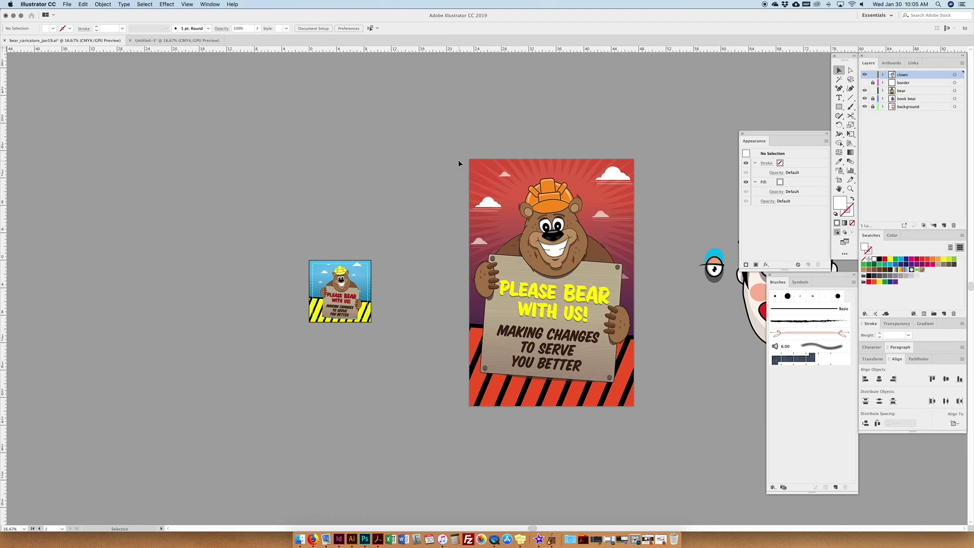
{"action": "left_click", "coordinate": [865, 82]}
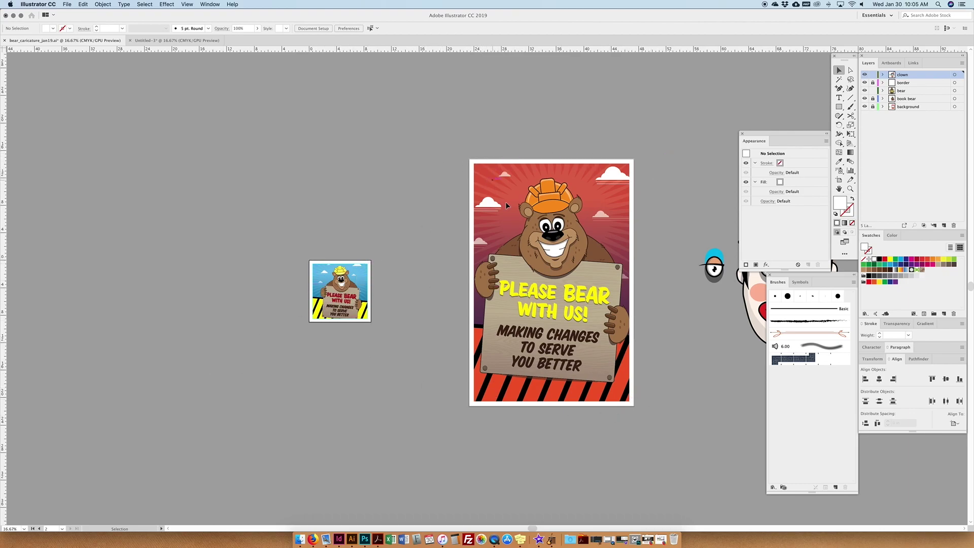
{"action": "left_click", "coordinate": [196, 40]}
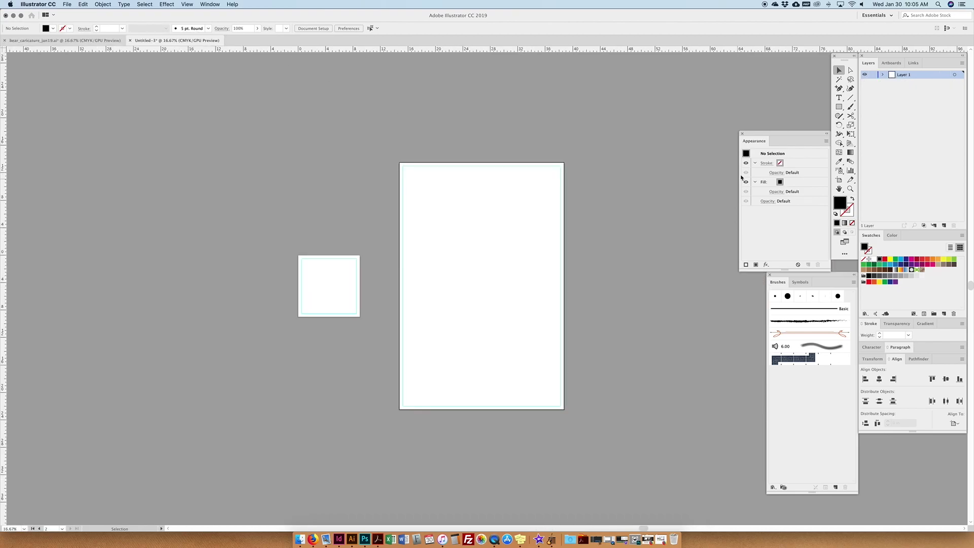
{"action": "left_click", "coordinate": [840, 107]}
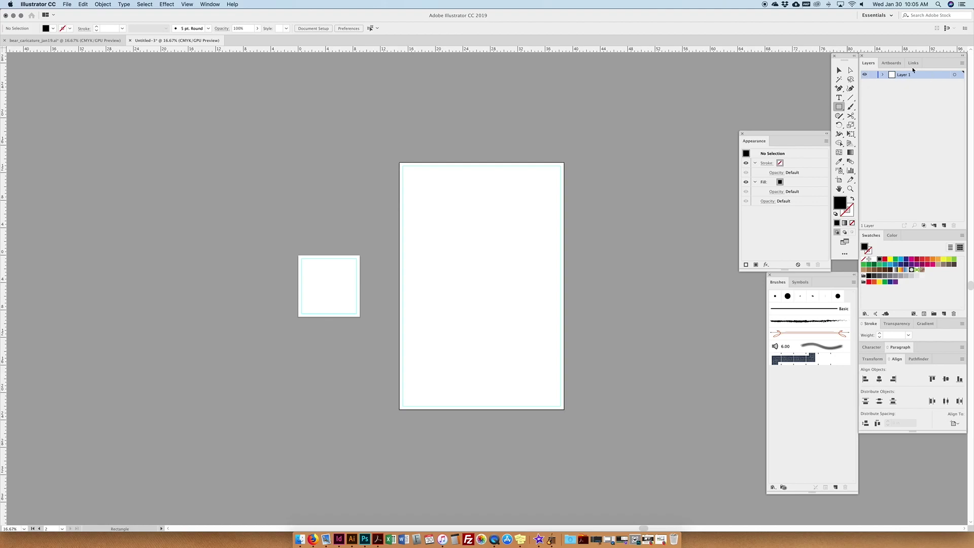
{"action": "left_click", "coordinate": [65, 40]}
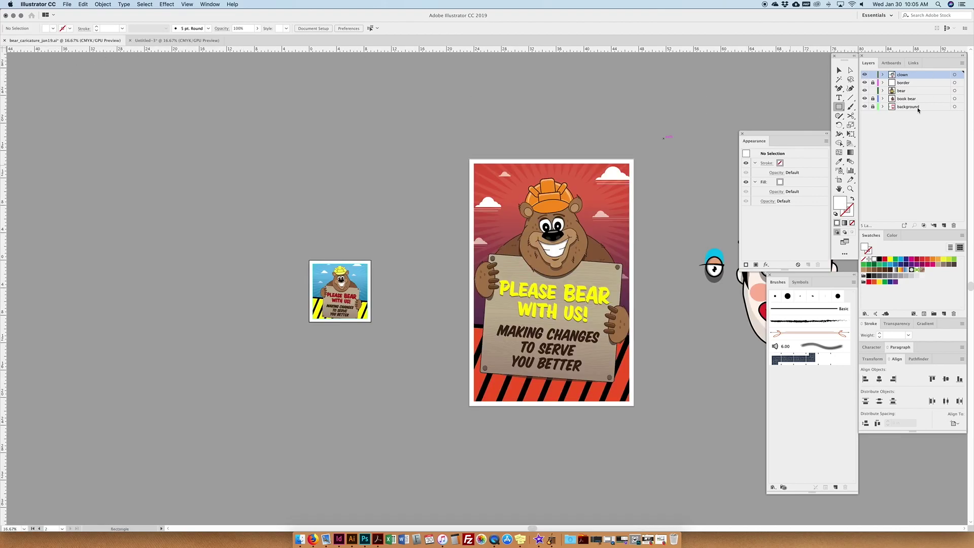
{"action": "left_click", "coordinate": [882, 91]}
{"action": "left_click", "coordinate": [882, 91]}
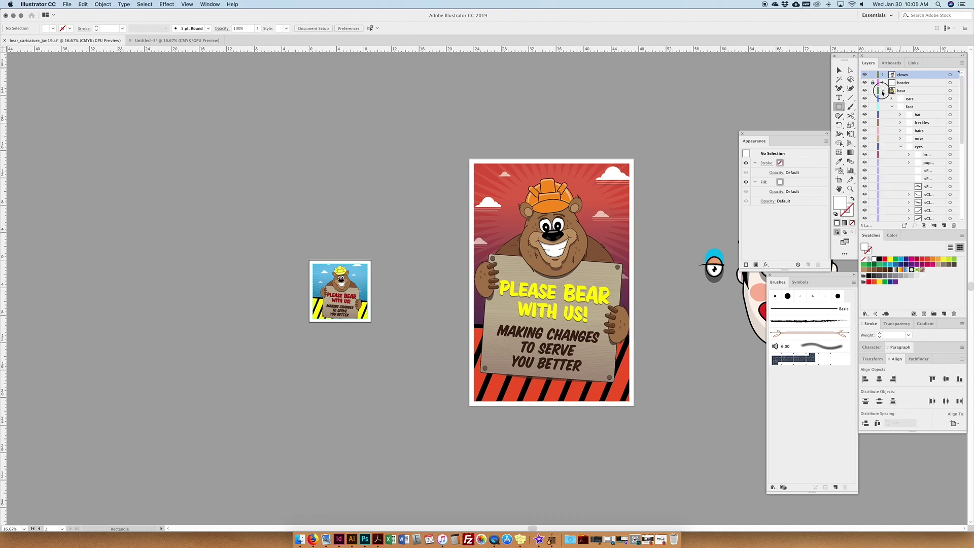
- Return to the untitled two-artboard document and add a new layer named border
{"action": "left_click", "coordinate": [189, 41]}
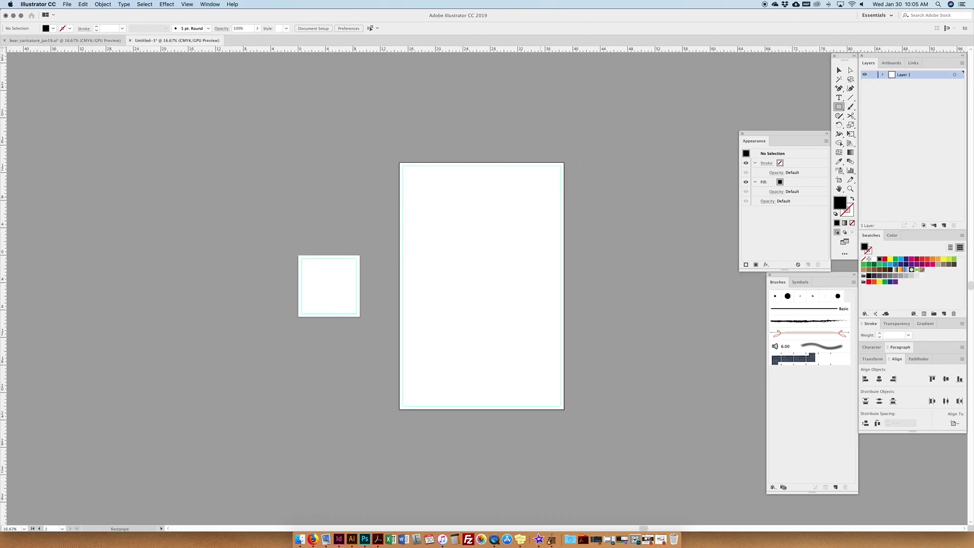
{"action": "left_click", "coordinate": [944, 225]}
{"action": "double_click", "coordinate": [905, 75]}
{"action": "type", "text": "border"}
{"action": "key", "text": "Return"}
- Create a 24 by 36 in rectangle on the border layer over the poster artboard
{"action": "left_click", "coordinate": [410, 172]}
{"action": "type", "text": "24"}
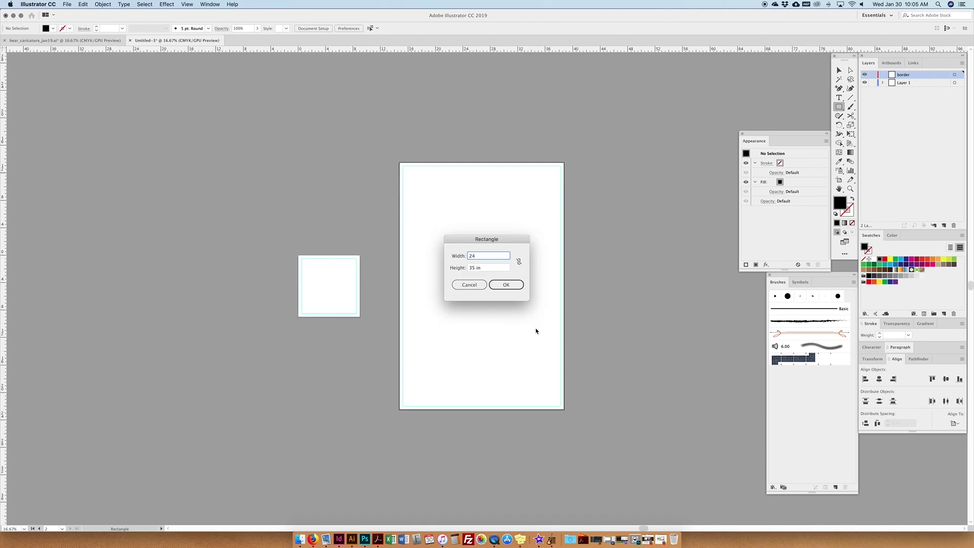
{"action": "key", "text": "Tab"}
{"action": "type", "text": "36"}
{"action": "key", "text": "Return"}
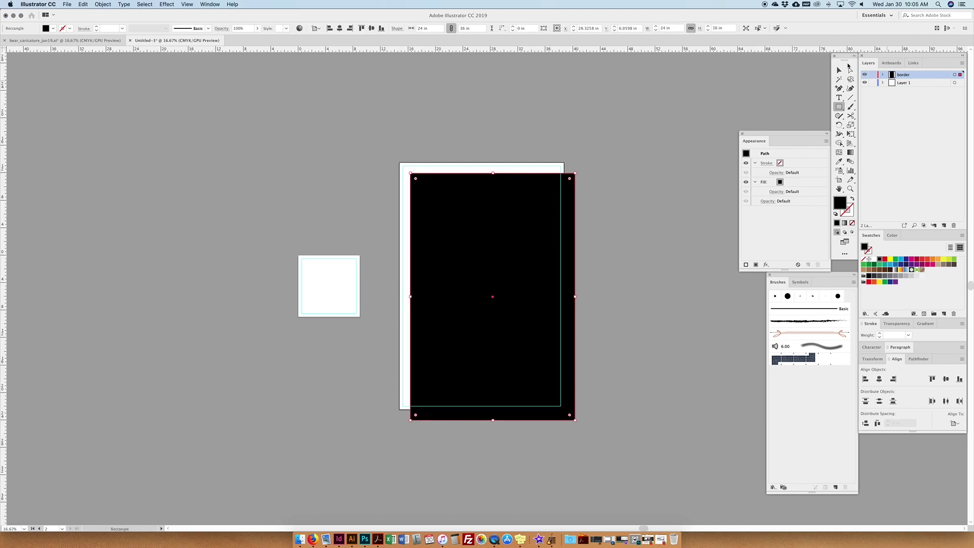
- Move the 24 by 36 in rectangle exactly over the poster artboard and swap its fill and stroke
{"action": "left_click", "coordinate": [839, 69]}
{"action": "left_click_drag", "start_coordinate": [519, 234], "coordinate": [509, 224]}
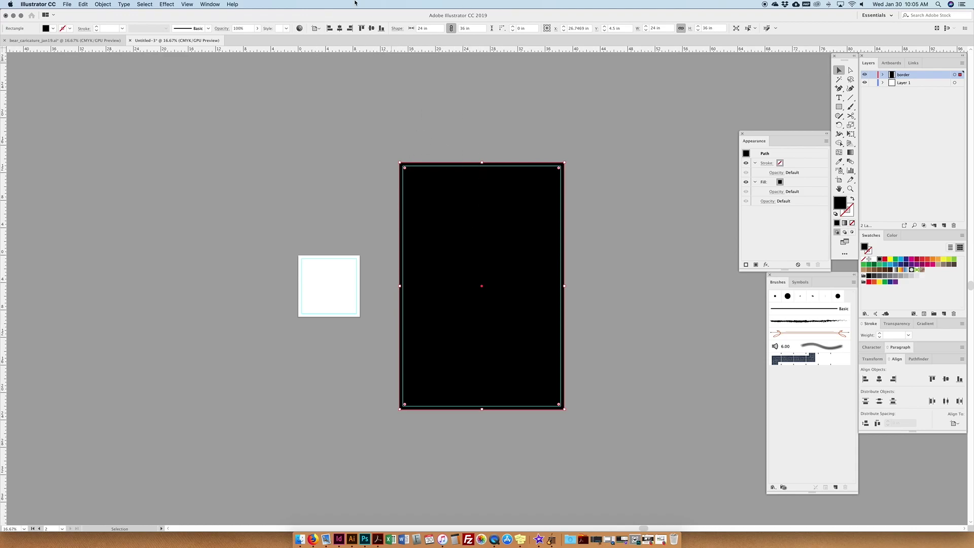
{"action": "left_click", "coordinate": [531, 200]}
{"action": "left_click", "coordinate": [852, 199]}
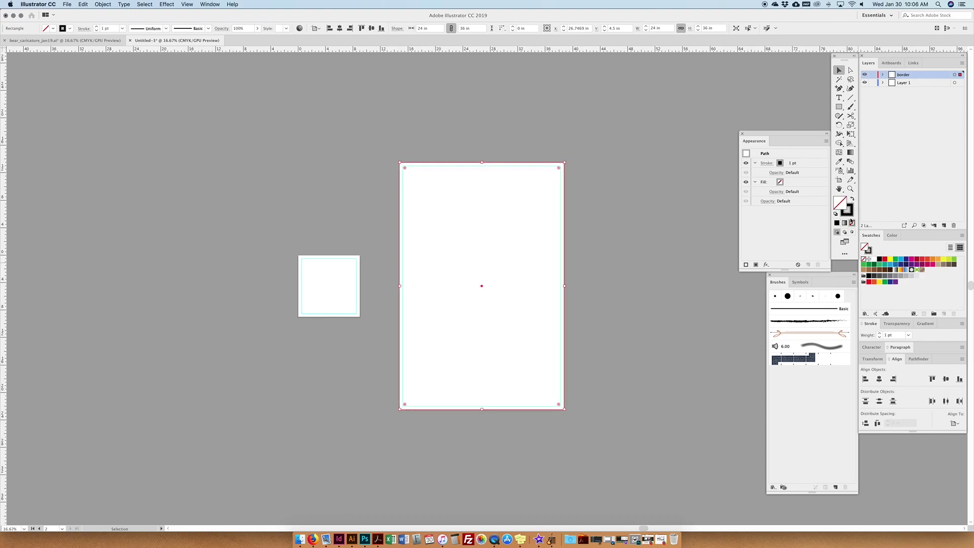
- Give the poster rectangle a solid black stroke colour and expand the stroke settings to show all options
{"action": "left_click", "coordinate": [837, 223]}
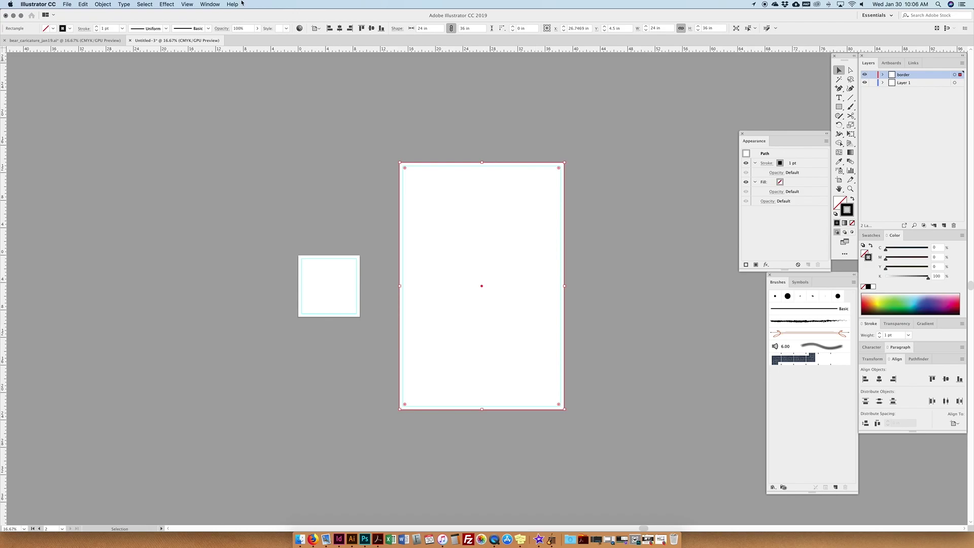
{"action": "left_click", "coordinate": [209, 4]}
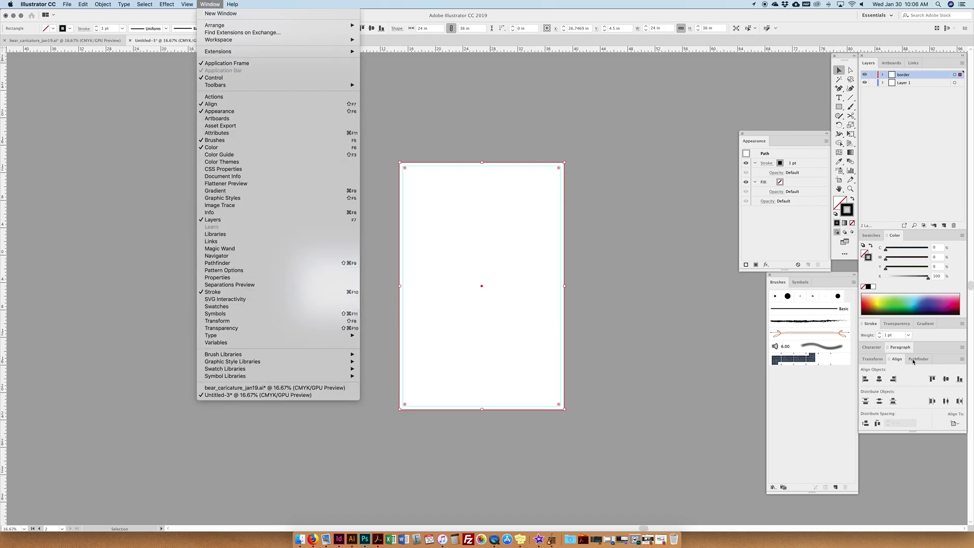
{"action": "left_click", "coordinate": [871, 325]}
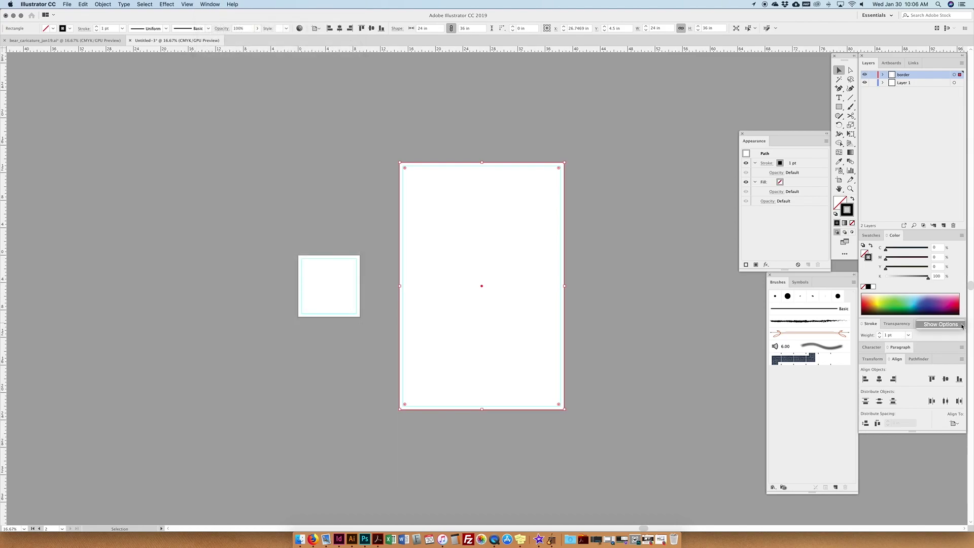
{"action": "left_click", "coordinate": [942, 325]}
- Thicken the poster rectangle's stroke in 10 pt increments to a weight of 70 pt
{"action": "left_click", "coordinate": [901, 335]}
{"action": "type", "text": "10"}
{"action": "key", "text": "Return"}
{"action": "key", "text": "shift+Up"}
{"action": "key", "text": "shift+Up"}
{"action": "key", "text": "shift+Up"}
{"action": "key", "text": "shift+Up"}
{"action": "key", "text": "shift+Up"}
{"action": "key", "text": "shift+Up"}
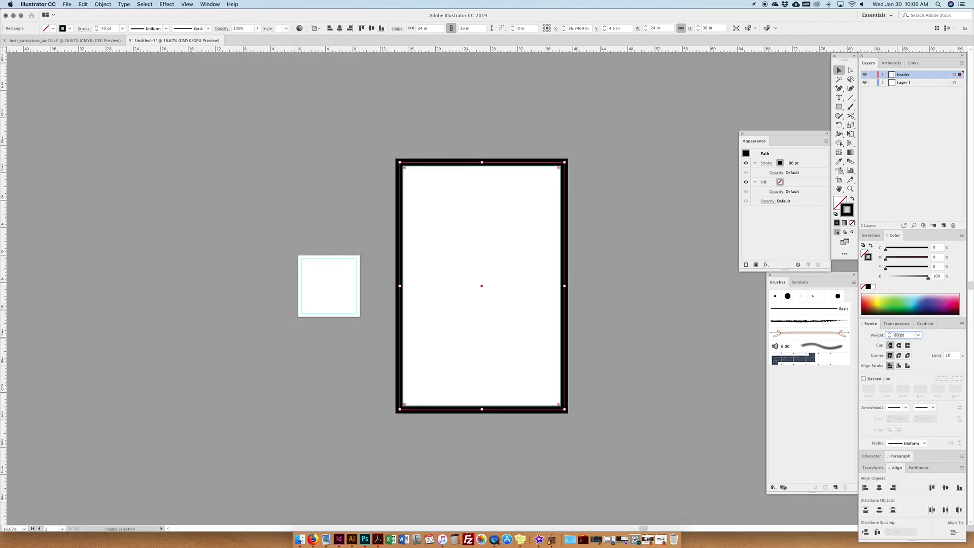
{"action": "key", "text": "shift+Down"}
{"action": "key", "text": "shift+Down"}
{"action": "key", "text": "shift+Up"}
{"action": "key", "text": "shift+Up"}
{"action": "key", "text": "shift+Up"}
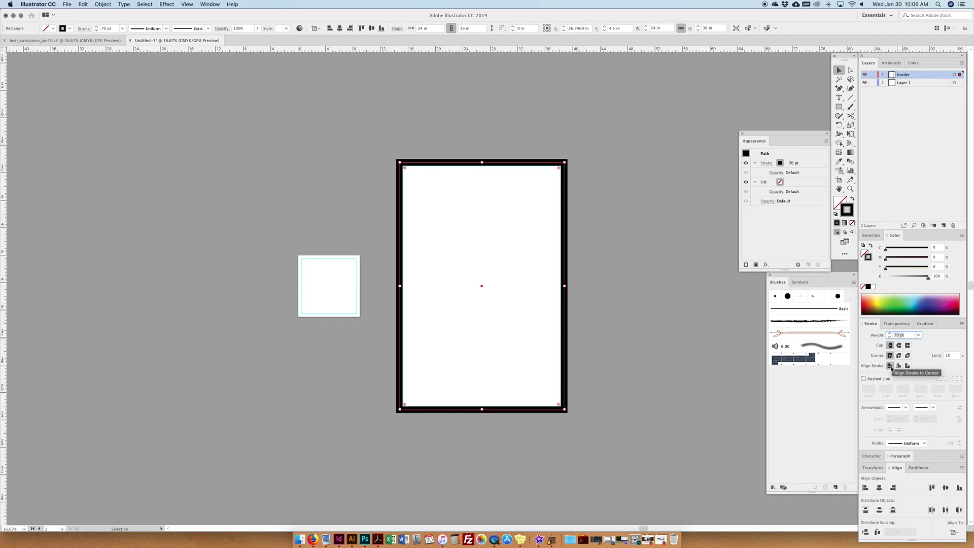
- Try the outside stroke alignment on the poster rectangle and settle on aligning the stroke to the inside
{"action": "scroll", "coordinate": [571, 170], "scroll_direction": "left", "scroll_amount": 2}
{"action": "scroll", "coordinate": [571, 167], "scroll_direction": "right", "scroll_amount": 1}
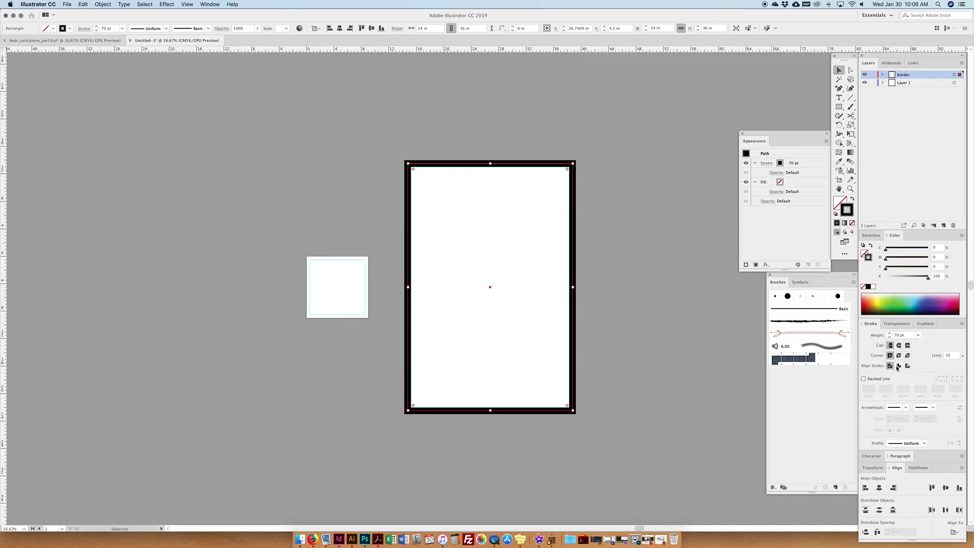
{"action": "left_click", "coordinate": [899, 366]}
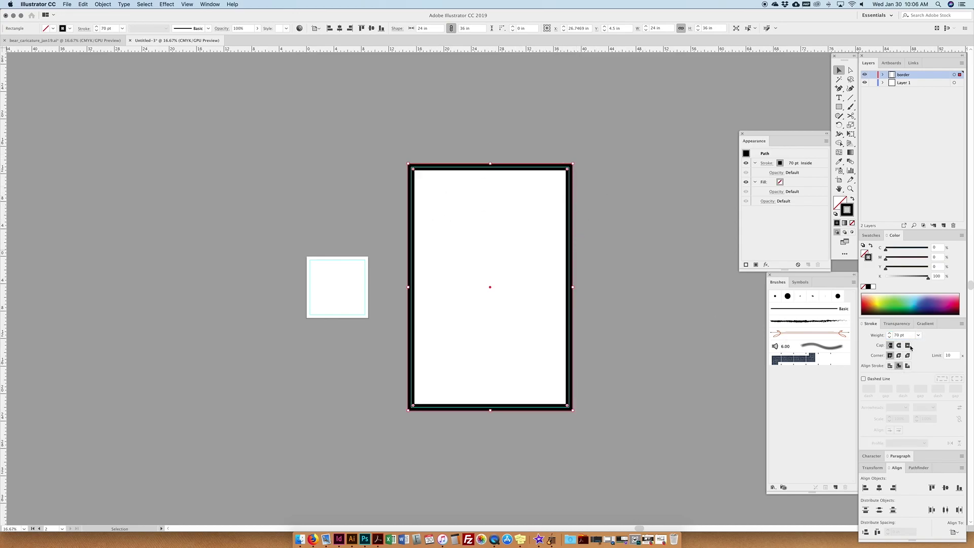
{"action": "left_click", "coordinate": [908, 366]}
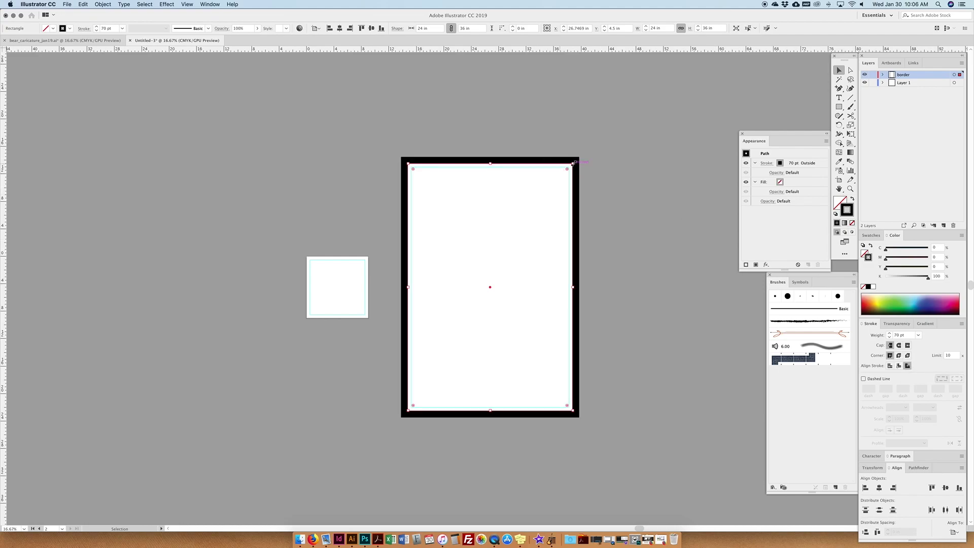
{"action": "left_click", "coordinate": [899, 366]}
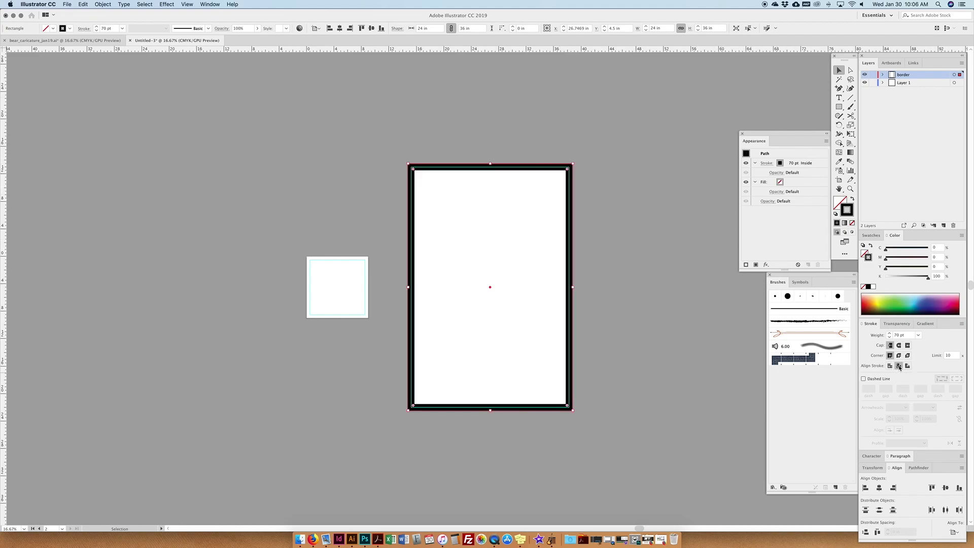
- Reduce the poster rectangle's stroke weight to 40 pt so it matches the margin guides
{"action": "left_click", "coordinate": [903, 335]}
{"action": "type", "text": "80"}
{"action": "key", "text": "Return"}
{"action": "key", "text": "shift+Down"}
{"action": "key", "text": "shift+Down"}
{"action": "key", "text": "shift+Down"}
{"action": "key", "text": "shift+Down"}
{"action": "key", "text": "shift+Down"}
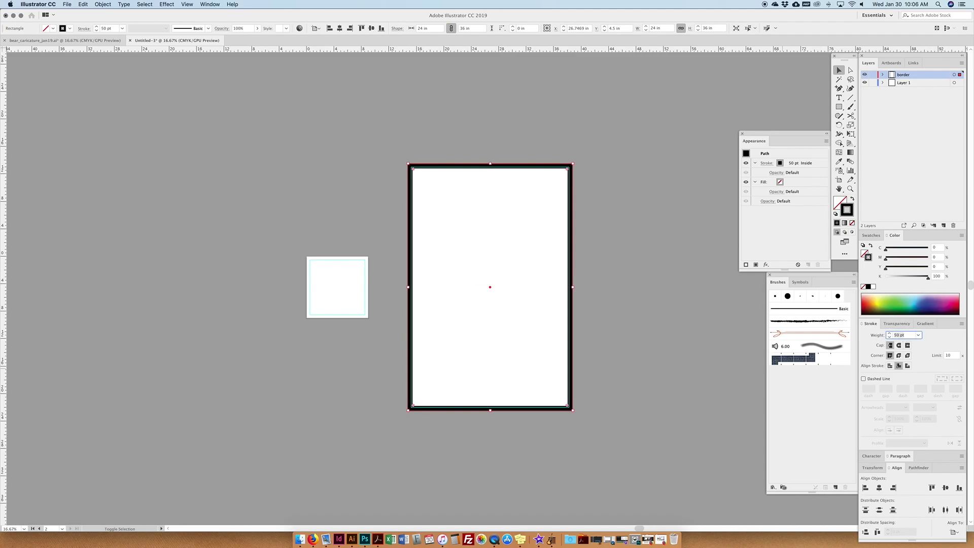
{"action": "key", "text": "shift+Up"}
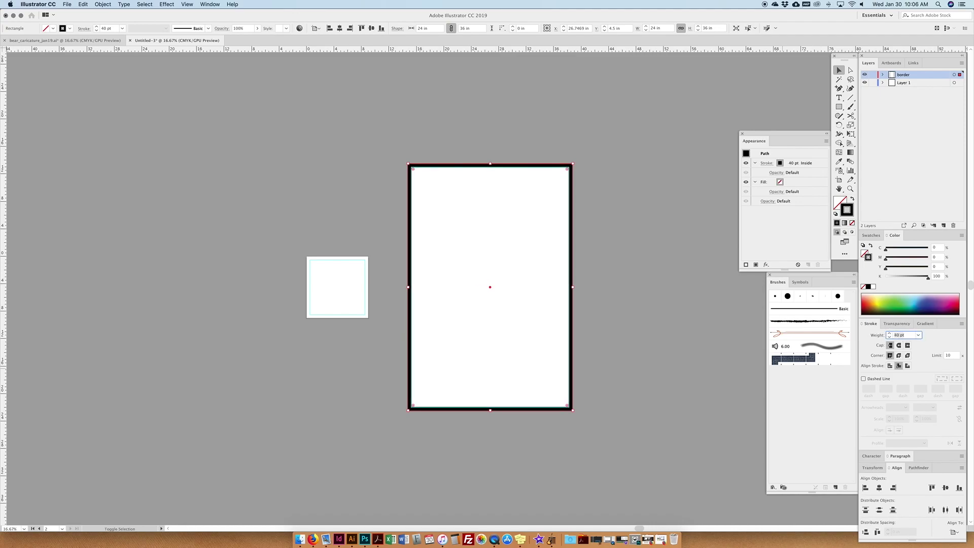
{"action": "key", "text": "Down"}
{"action": "key", "text": "Down"}
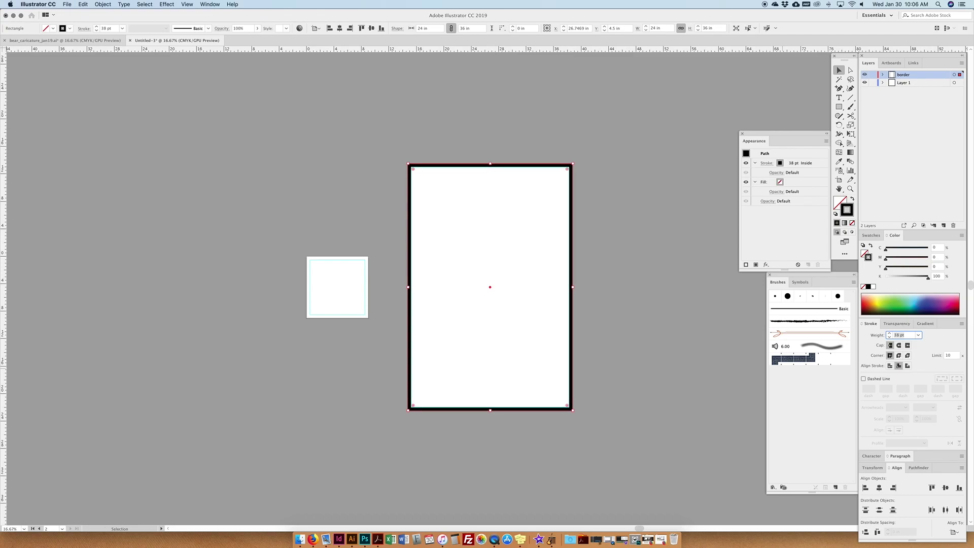
{"action": "key", "text": "Up"}
{"action": "key", "text": "Up"}
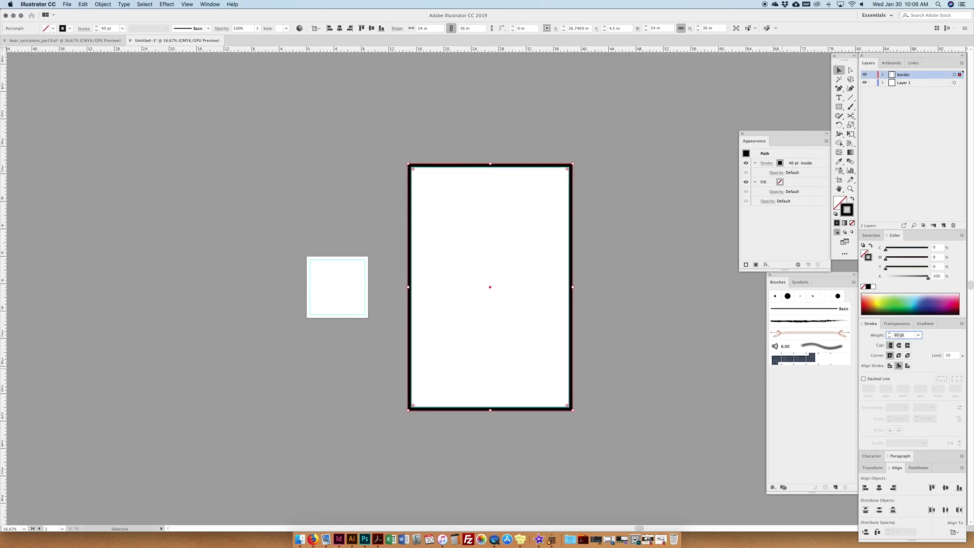
- Colour the poster rectangle's stroke white and deselect it
{"action": "left_click", "coordinate": [847, 214]}
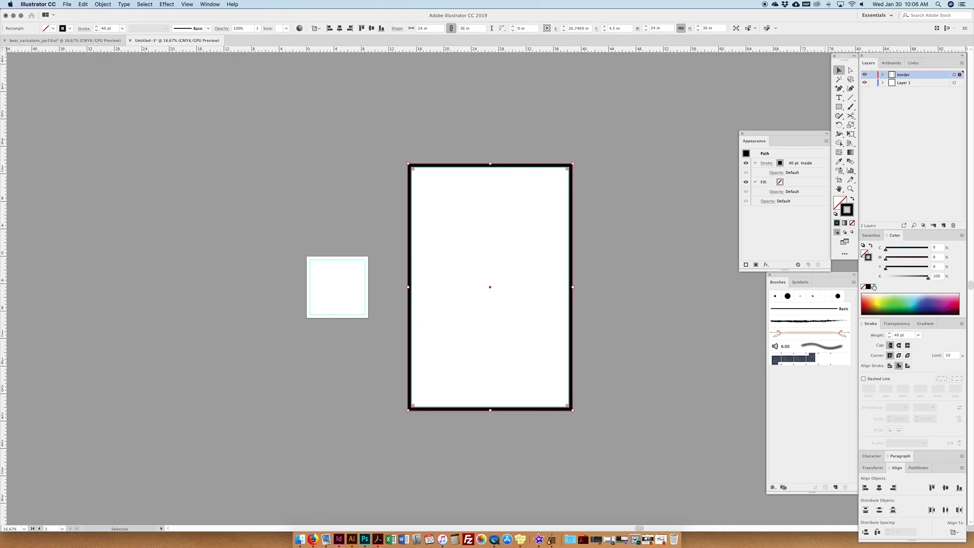
{"action": "left_click", "coordinate": [873, 287]}
{"action": "left_click", "coordinate": [574, 160]}
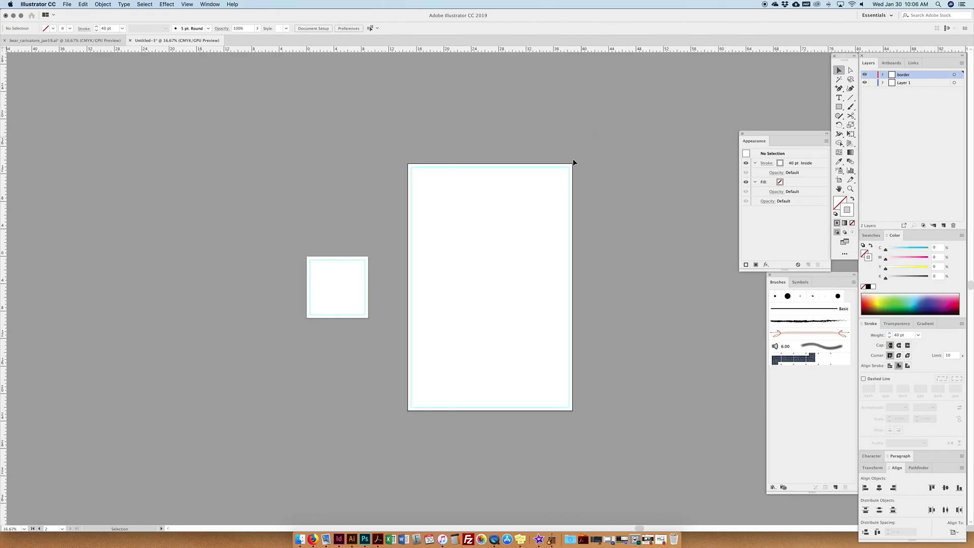
- Draw a test rectangle about 12.8 by 16.3 in on Layer 1 over the poster's upper-right corner and fill it blue
{"action": "left_click", "coordinate": [839, 107]}
{"action": "left_click", "coordinate": [903, 83]}
{"action": "left_click_drag", "start_coordinate": [584, 159], "coordinate": [496, 270]}
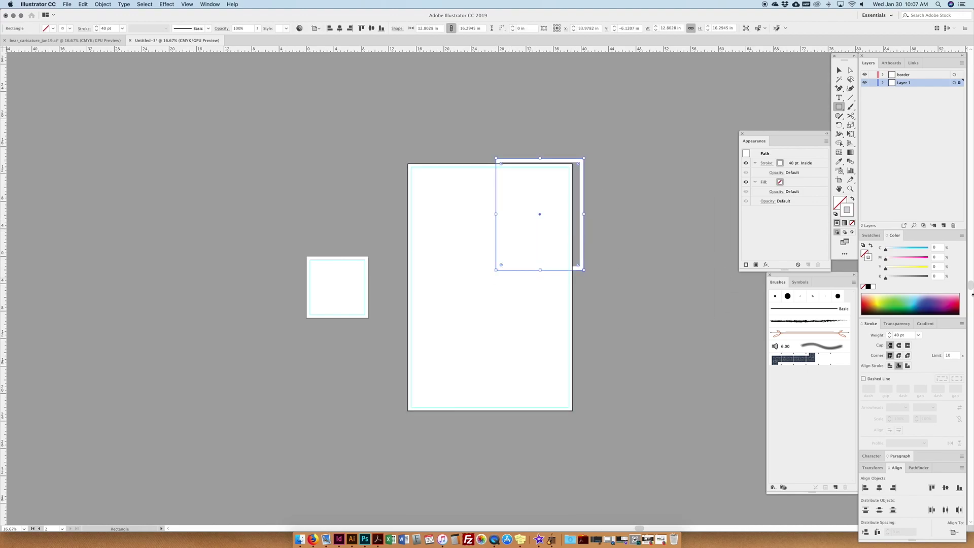
{"action": "left_click", "coordinate": [865, 252]}
{"action": "left_click", "coordinate": [919, 307]}
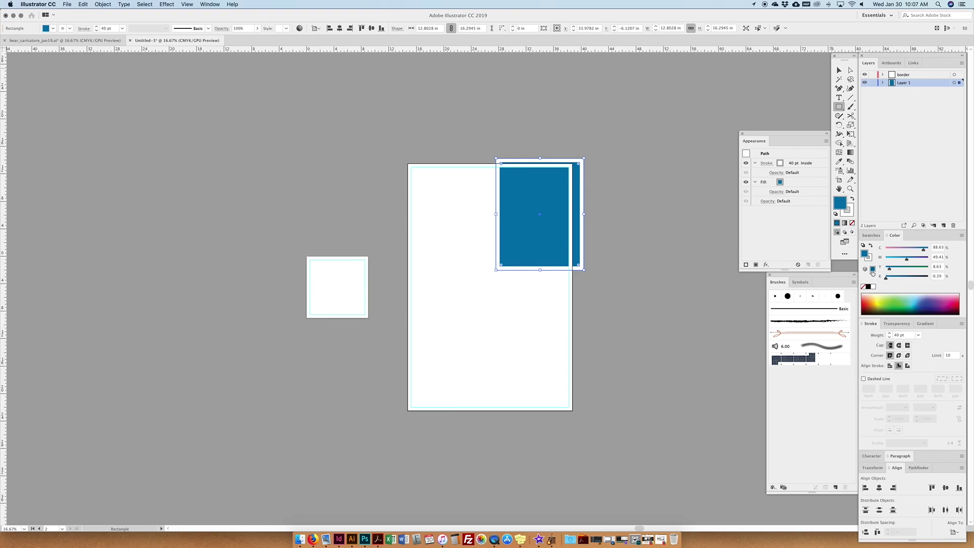
- Clear and reapply the test rectangle's blue fill, and remove its white stroke
{"action": "left_click", "coordinate": [865, 287]}
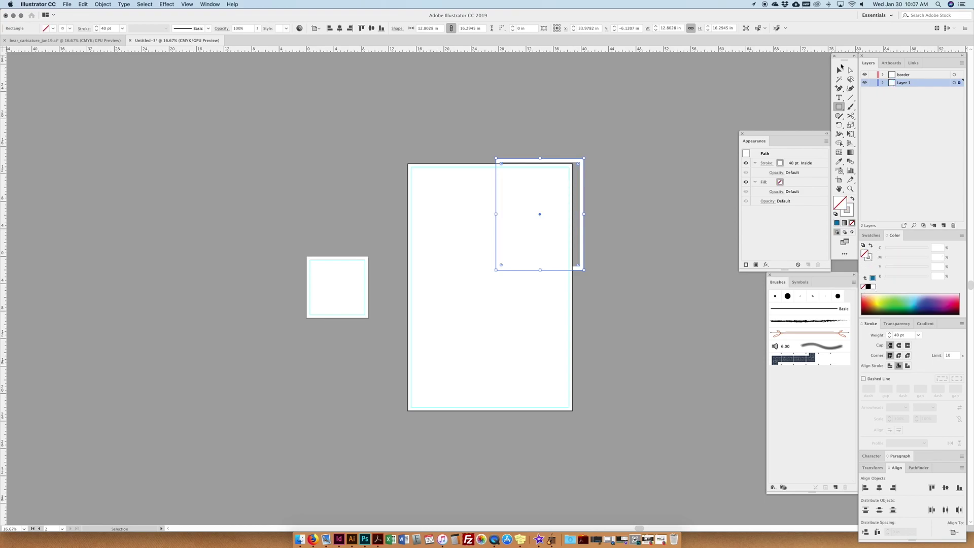
{"action": "left_click", "coordinate": [840, 70]}
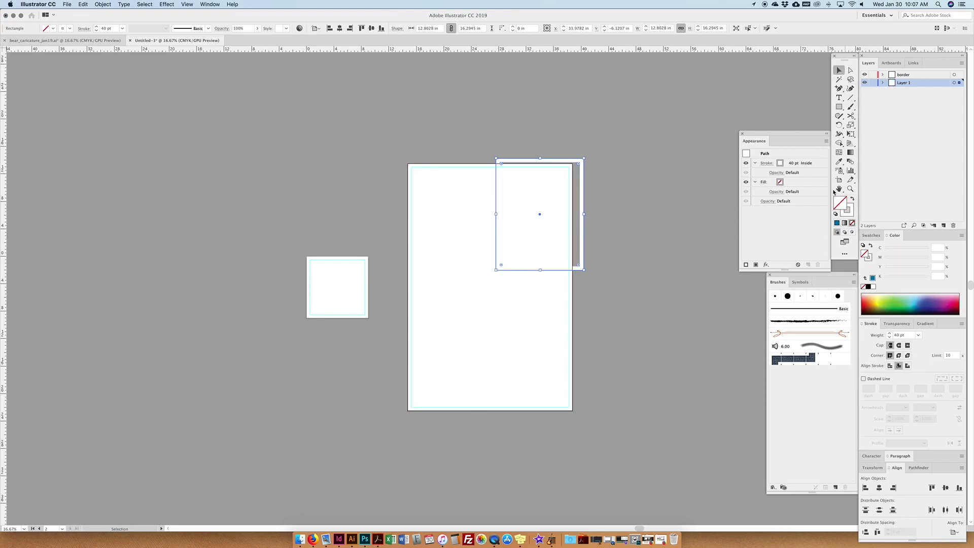
{"action": "left_click", "coordinate": [839, 223]}
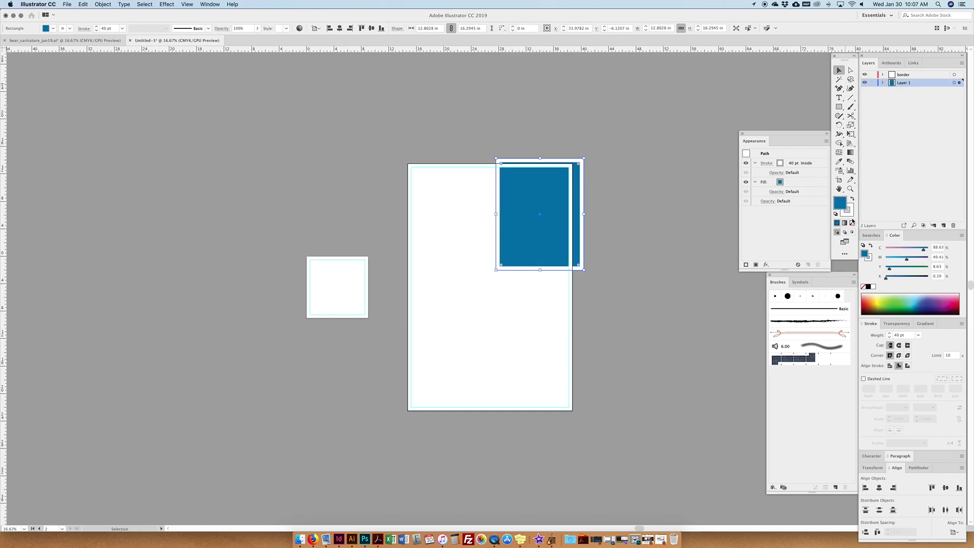
{"action": "left_click", "coordinate": [849, 209]}
{"action": "left_click", "coordinate": [853, 223]}
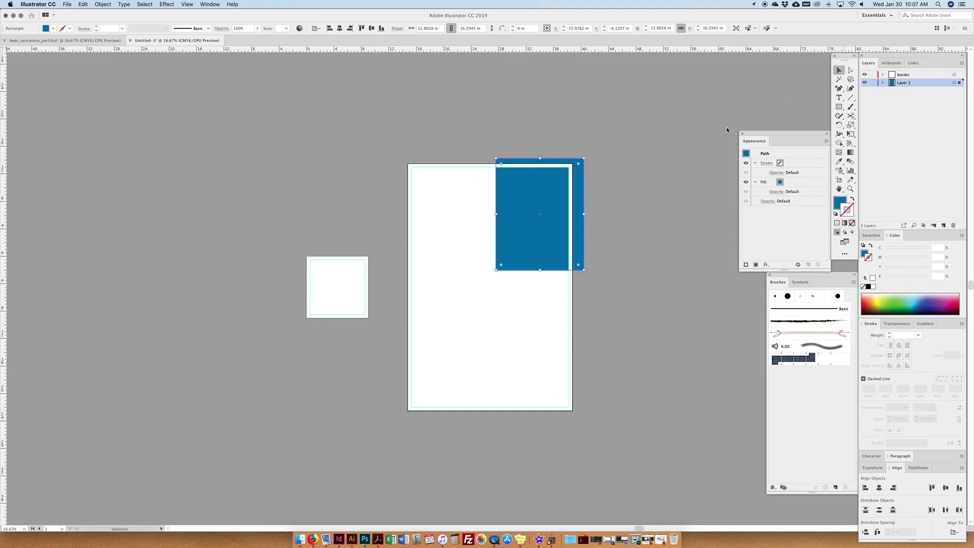
- Move the blue test rectangle beneath the poster's white border to test the masking, and delete the rectangle
{"action": "left_click_drag", "start_coordinate": [570, 189], "coordinate": [556, 207]}
{"action": "left_click", "coordinate": [603, 196]}
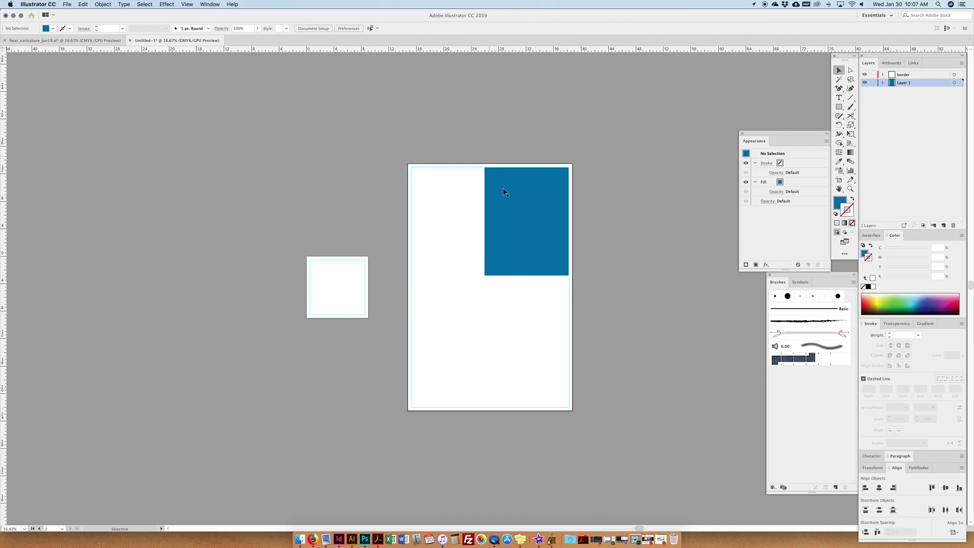
{"action": "left_click", "coordinate": [541, 198]}
{"action": "key", "text": "Delete"}
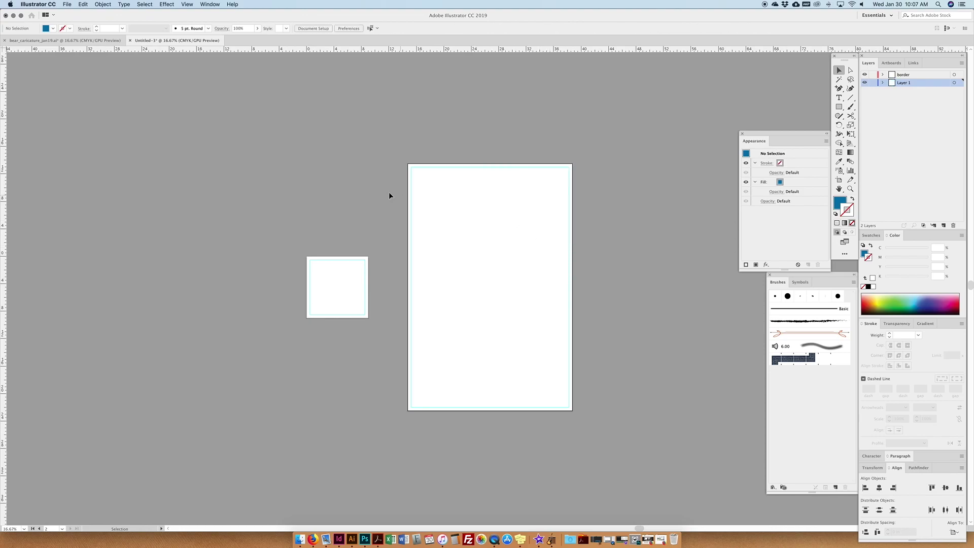
- Create a 9 by 9 in rectangle on the border layer over the square artboard
{"action": "left_click", "coordinate": [562, 177]}
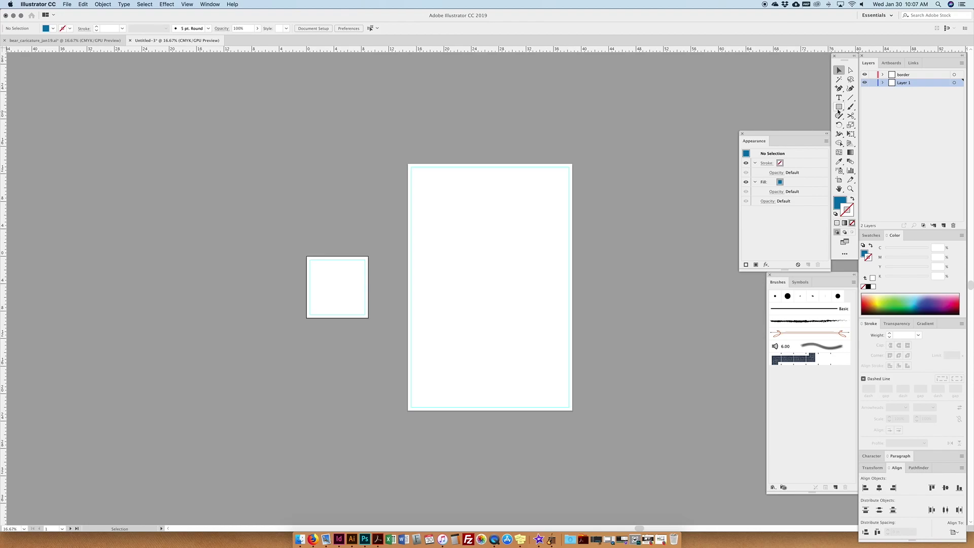
{"action": "left_click", "coordinate": [930, 75]}
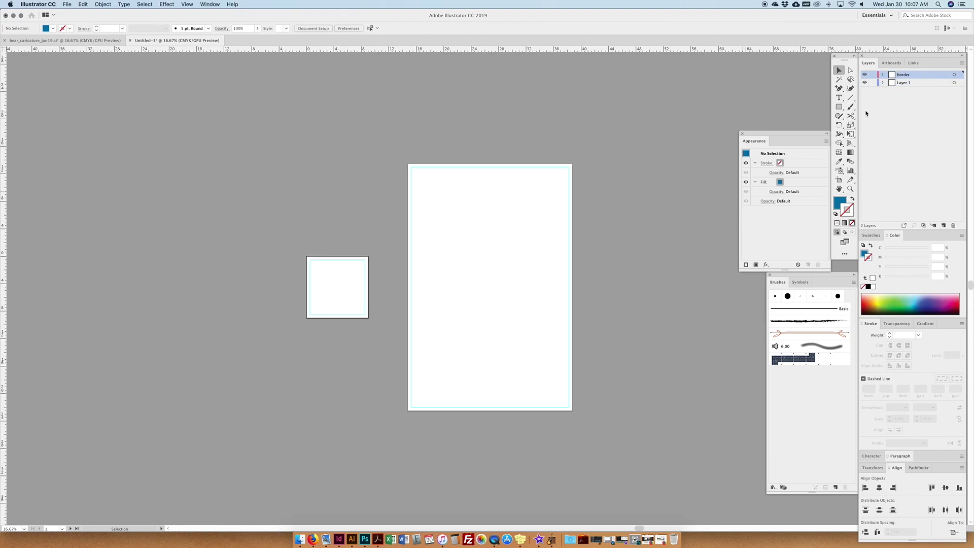
{"action": "left_click", "coordinate": [840, 108]}
{"action": "left_click", "coordinate": [322, 283]}
{"action": "type", "text": "9"}
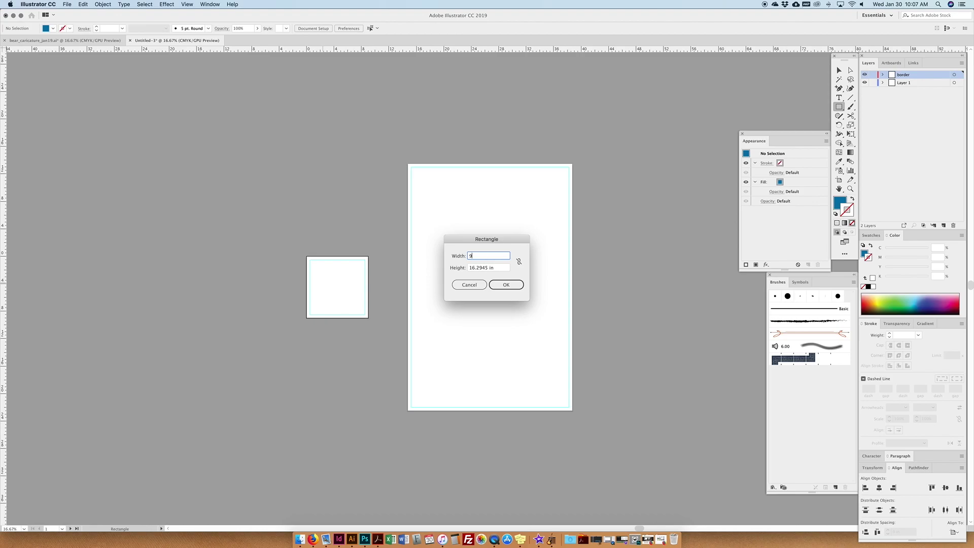
{"action": "key", "text": "Tab"}
{"action": "type", "text": "9"}
{"action": "key", "text": "Return"}
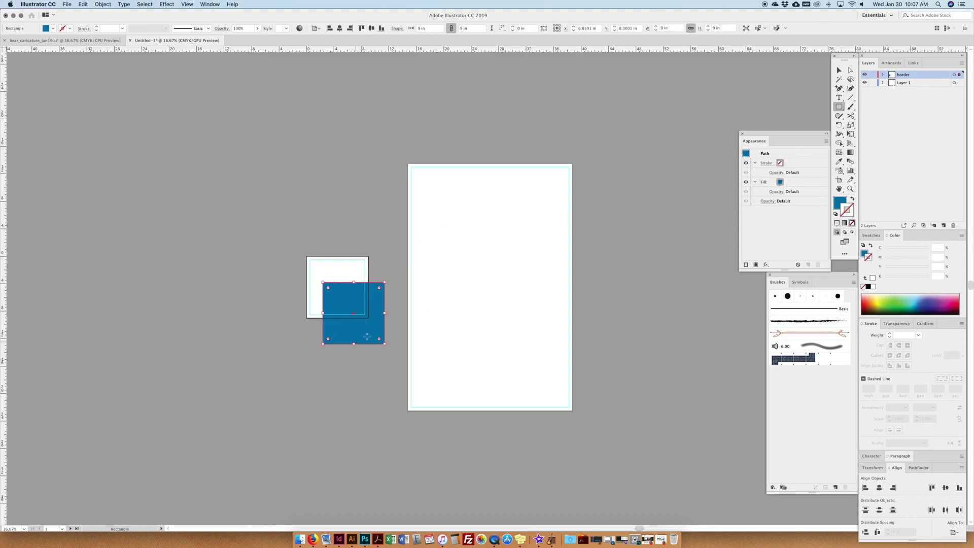
- Move the 9 in square exactly over the square artboard and swap its fill and stroke
{"action": "left_click", "coordinate": [842, 67]}
{"action": "left_click_drag", "start_coordinate": [355, 330], "coordinate": [322, 278]}
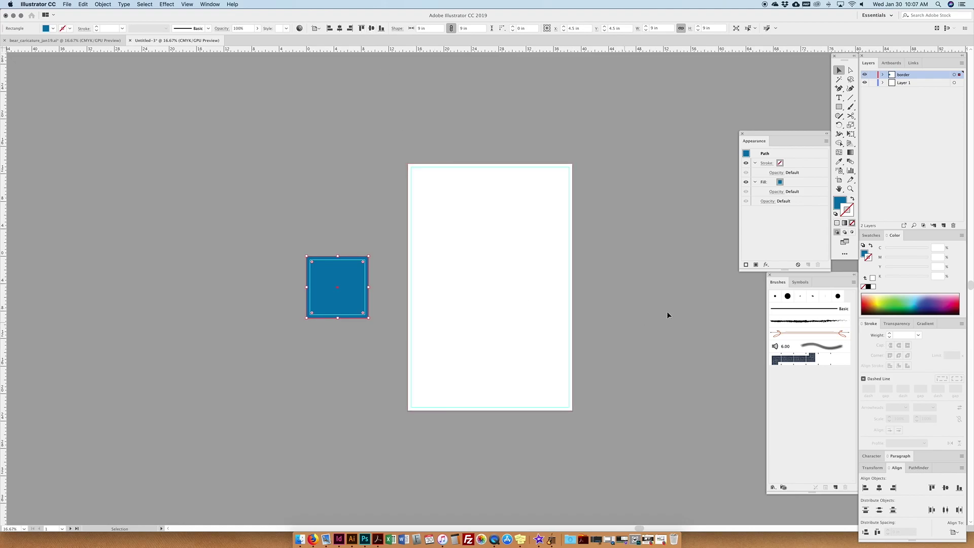
{"action": "left_click", "coordinate": [853, 200]}
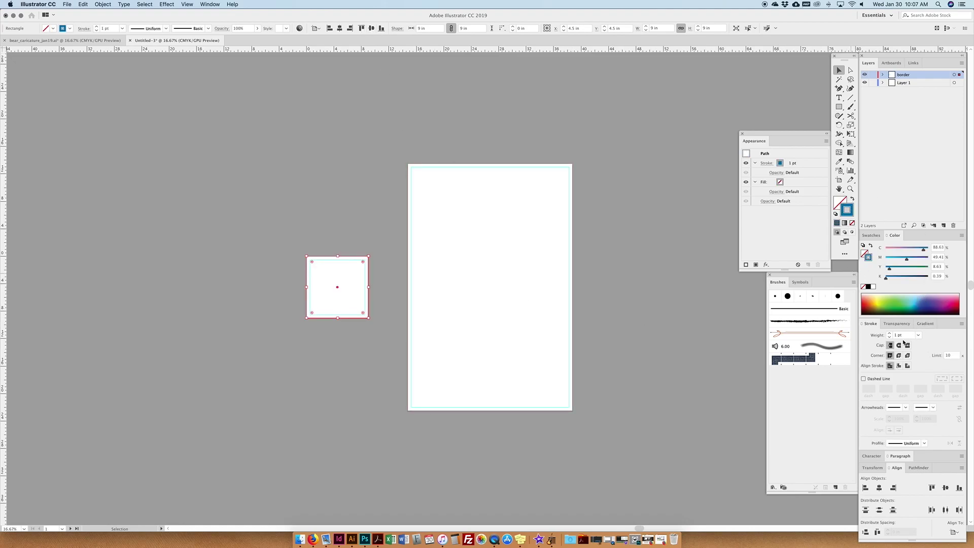
- Align the square's stroke to the inside, set its weight to 40 pt and colour it white
{"action": "left_click", "coordinate": [898, 366]}
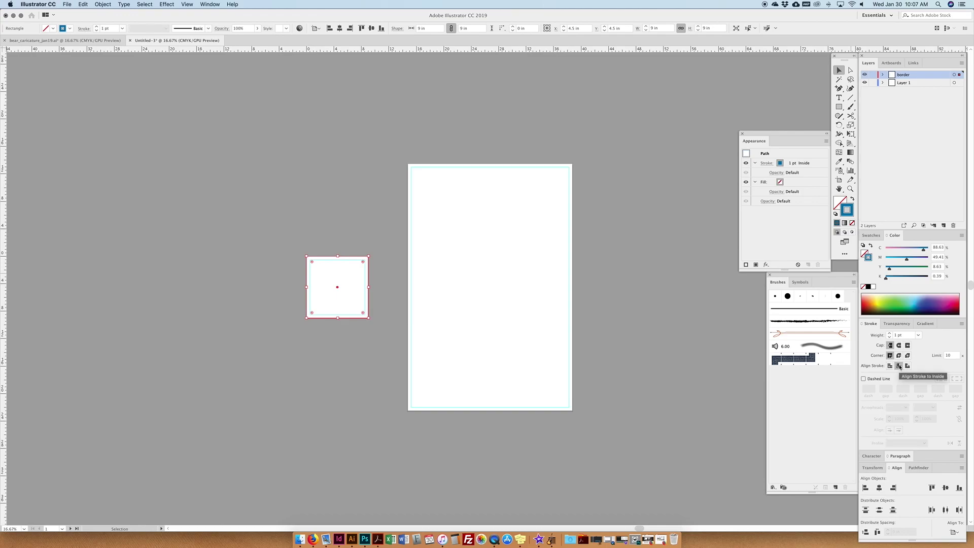
{"action": "left_click", "coordinate": [906, 336]}
{"action": "type", "text": "40"}
{"action": "key", "text": "Return"}
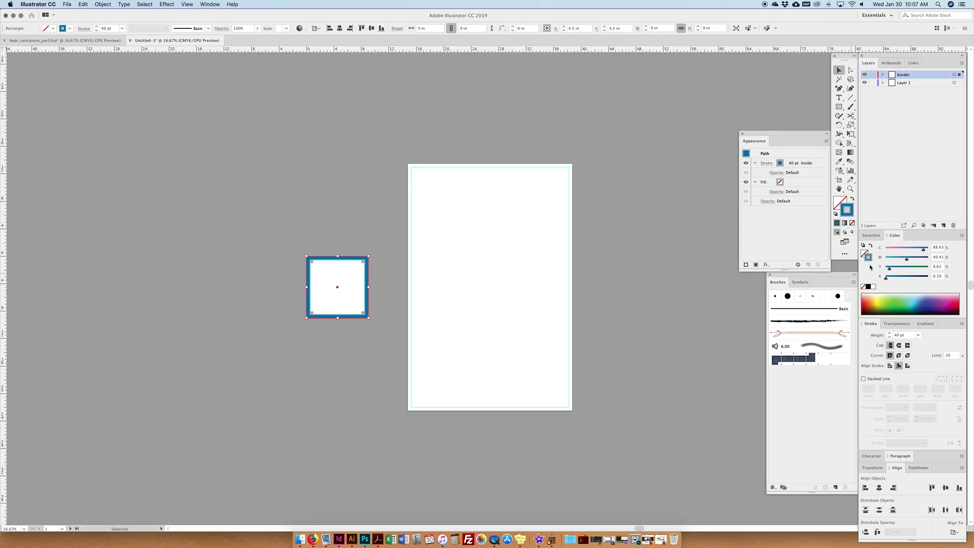
{"action": "left_click", "coordinate": [873, 286]}
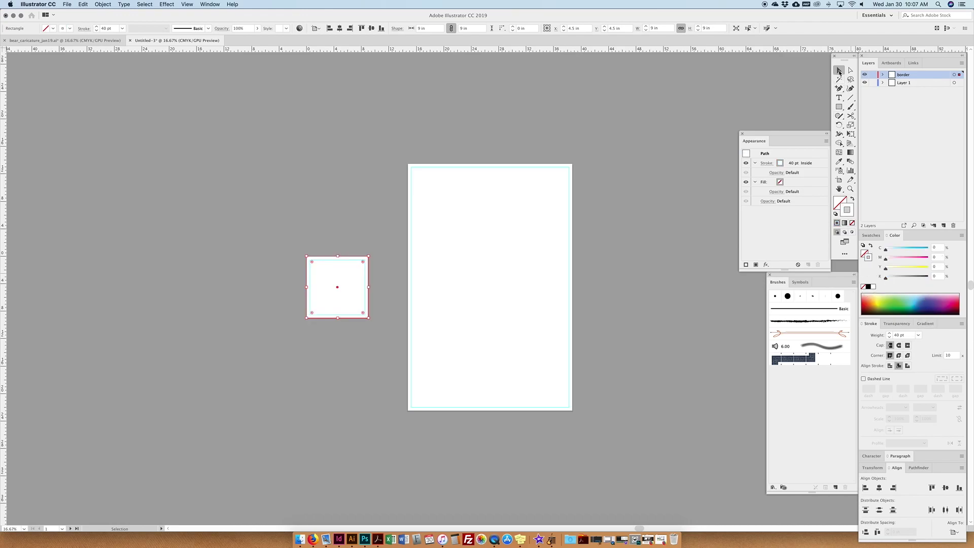
- Add the poster border to the selection and lock the border layer
{"action": "left_click", "coordinate": [493, 201], "text": "shift"}
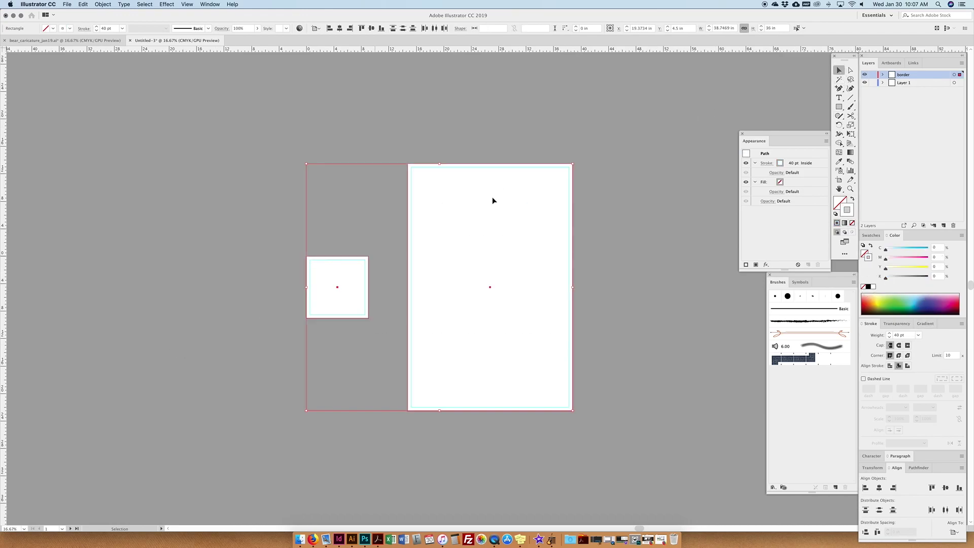
{"action": "left_click", "coordinate": [873, 75]}
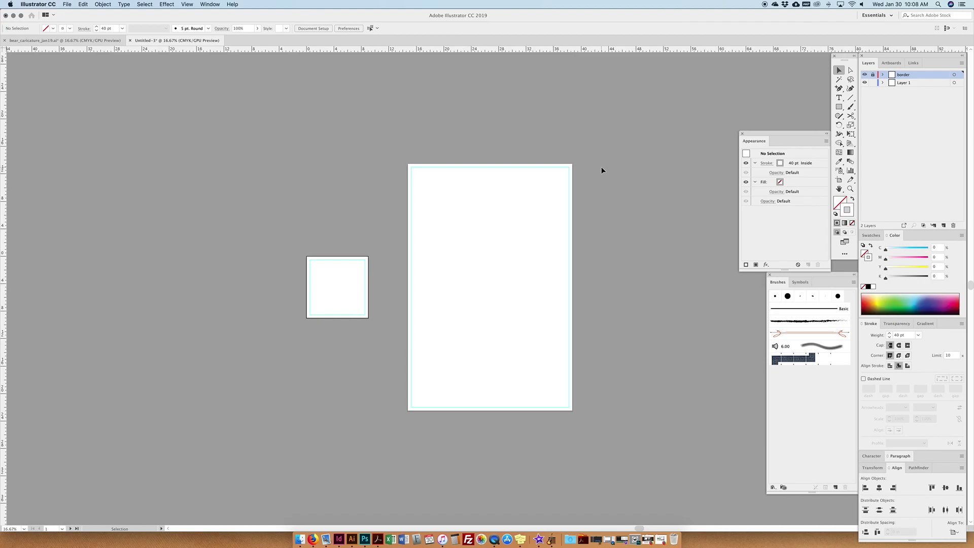
{"action": "scroll", "coordinate": [307, 98], "scroll_direction": "up", "scroll_amount": 2}
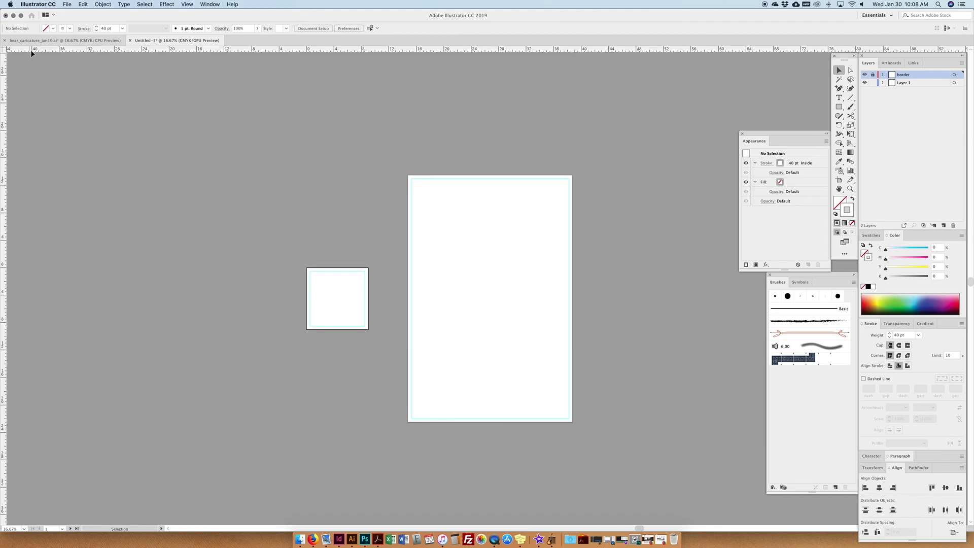
- Switch to the bear_caricature_jan19.ai document and examine its square and poster artboards with the clown artwork beside them
{"action": "key", "text": "ctrl+Tab"}
{"action": "key", "text": "super+minus"}
{"action": "key", "text": "super+minus"}
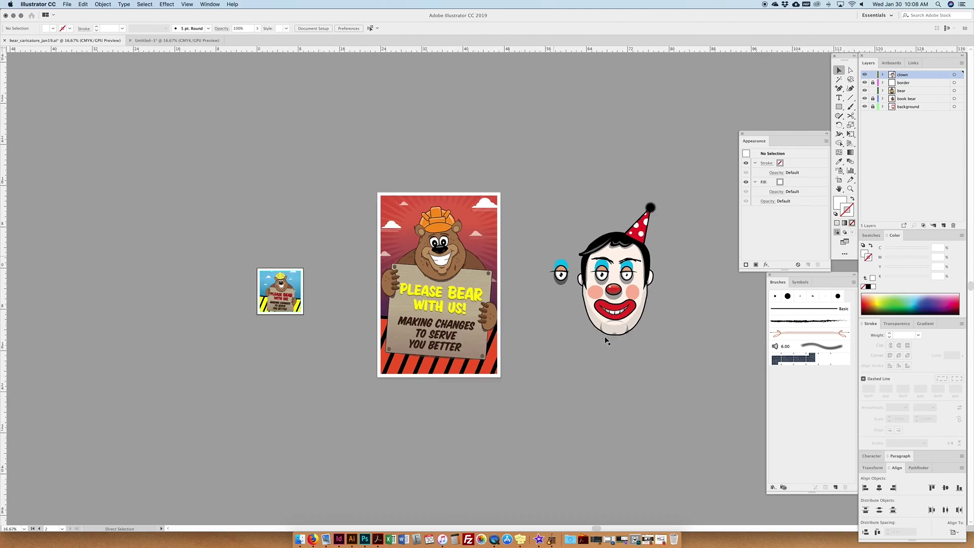
{"action": "key", "text": "super+plus"}
{"action": "key", "text": "super+plus"}
{"action": "key", "text": "super+plus"}
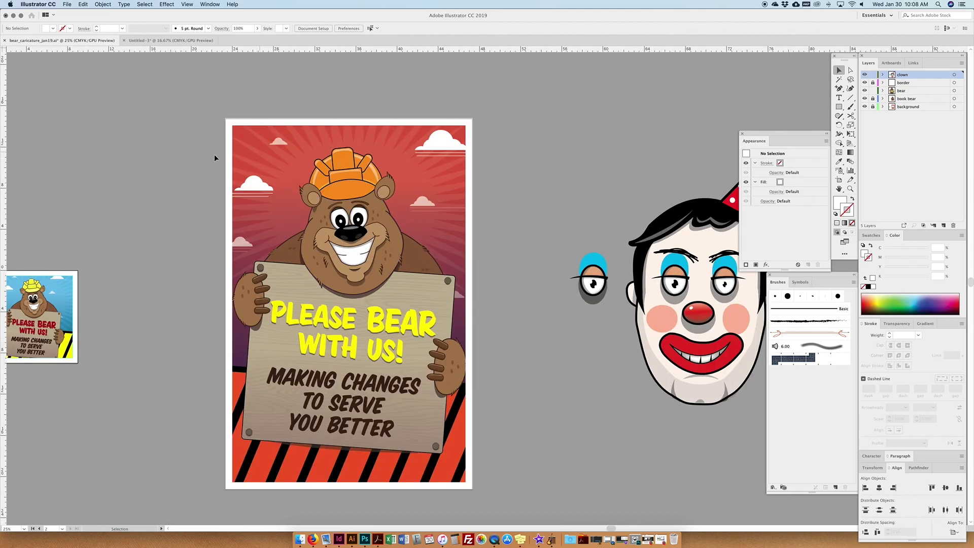
- Select the whole clown face with its hat and the spare eye to inspect the paths, then clear the selection
{"action": "left_click_drag", "start_coordinate": [634, 228], "coordinate": [444, 224]}
{"action": "left_click_drag", "start_coordinate": [376, 139], "coordinate": [607, 438]}
{"action": "key", "text": "super+minus"}
{"action": "key", "text": "super+plus"}
{"action": "key", "text": "super+plus"}
{"action": "key", "text": "super+plus"}
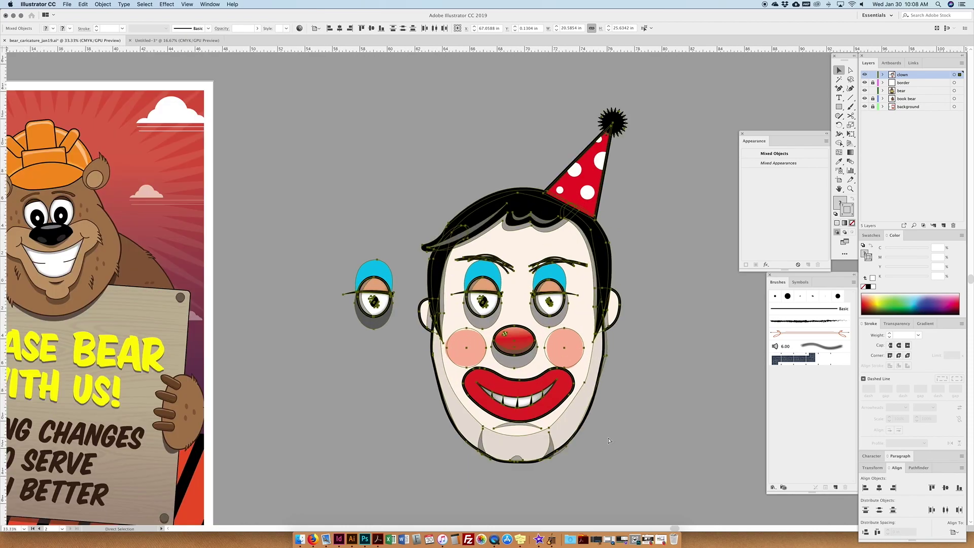
{"action": "left_click", "coordinate": [330, 181]}
- Select the clown's blue eye shadow, red nose and teeth in turn to inspect them as separate objects
{"action": "scroll", "coordinate": [402, 206], "scroll_direction": "down", "scroll_amount": 5}
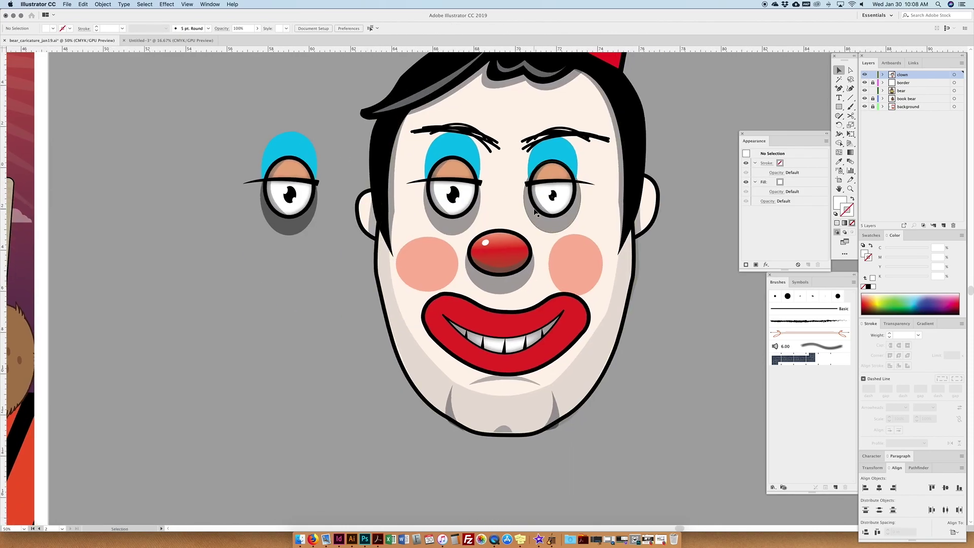
{"action": "left_click", "coordinate": [441, 171]}
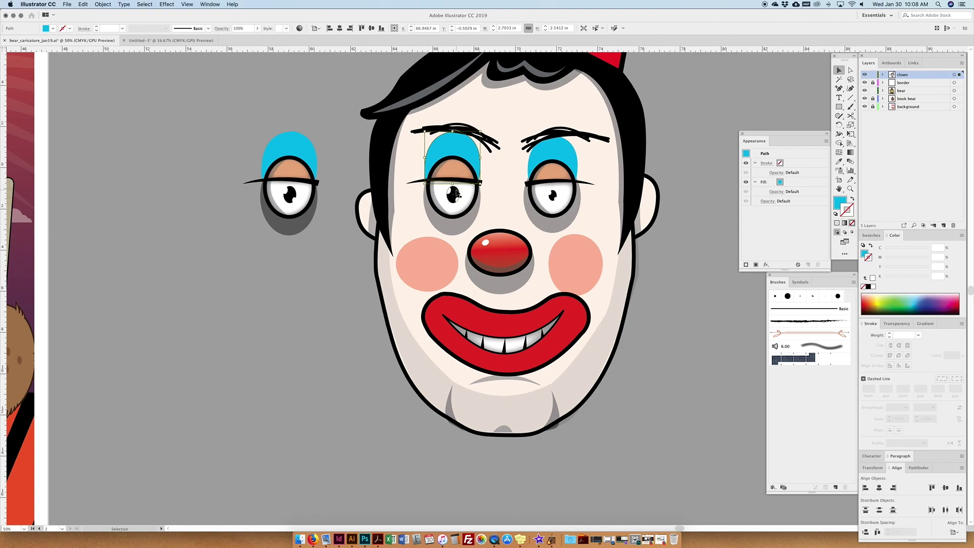
{"action": "left_click", "coordinate": [502, 257]}
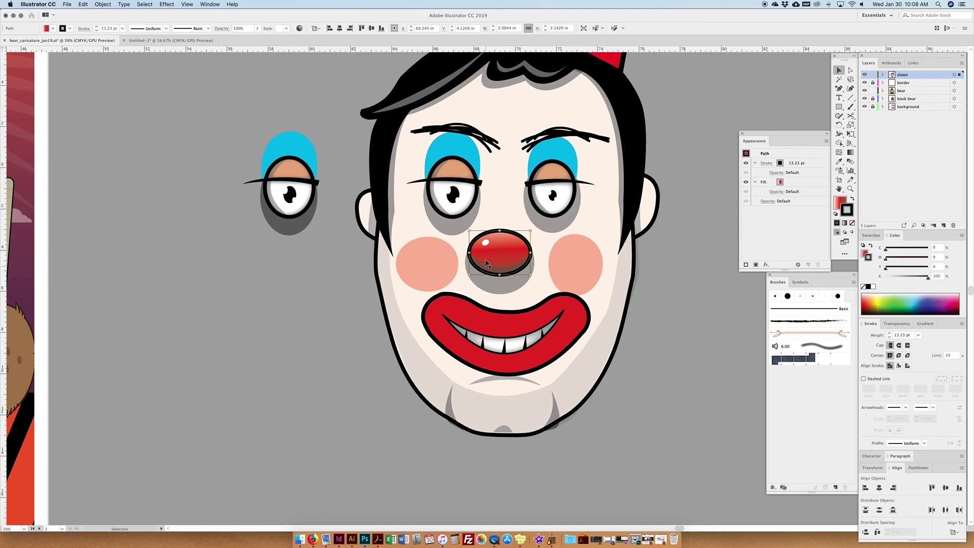
{"action": "left_click", "coordinate": [513, 353]}
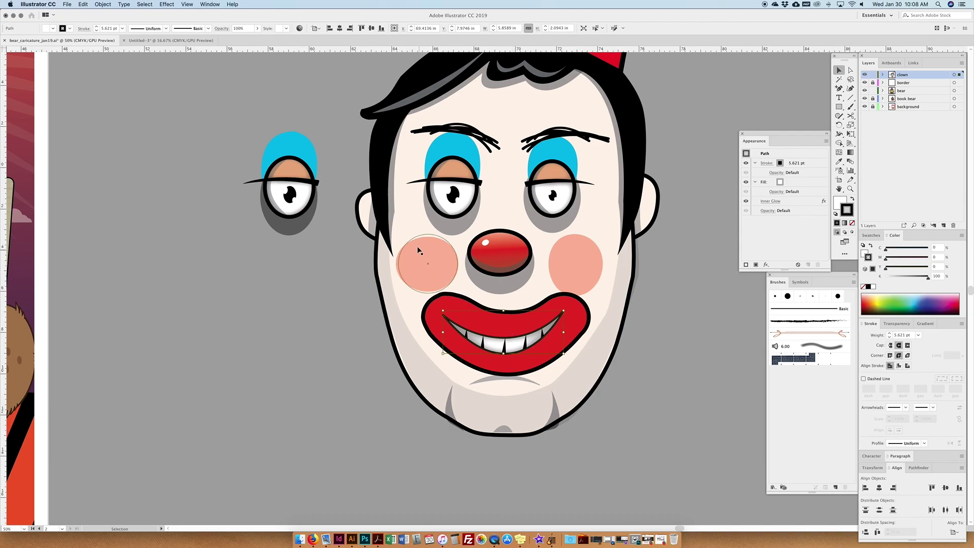
{"action": "scroll", "coordinate": [354, 176], "scroll_direction": "up", "scroll_amount": 5}
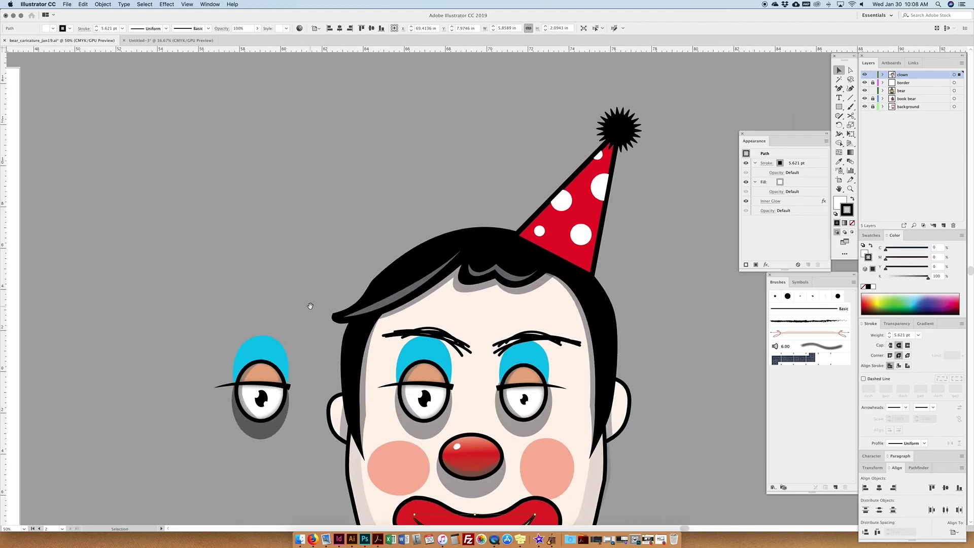
- Delete the blue eye shadow and the grey shadow from the spare eye beside the clown face
{"action": "left_click_drag", "start_coordinate": [310, 305], "coordinate": [412, 303]}
{"action": "key", "text": "a"}
{"action": "key", "text": "super+equal"}
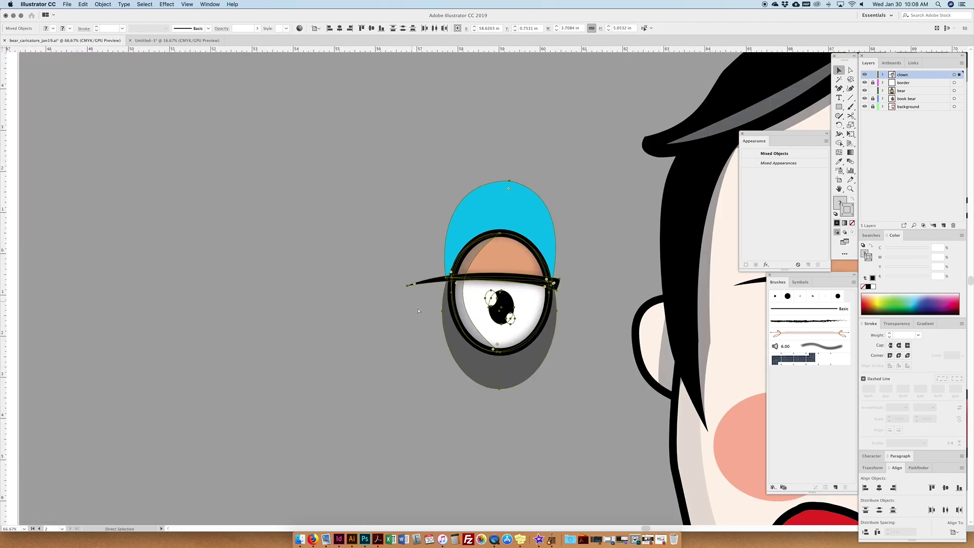
{"action": "key", "text": "super+equal"}
{"action": "left_click_drag", "start_coordinate": [398, 269], "coordinate": [413, 198]}
{"action": "left_click", "coordinate": [614, 130]}
{"action": "left_click_drag", "start_coordinate": [553, 115], "coordinate": [231, 114]}
{"action": "key", "text": "Delete"}
{"action": "key", "text": "l"}
{"action": "left_click_drag", "start_coordinate": [94, 130], "coordinate": [265, 359]}
{"action": "key", "text": "Delete"}
- Pull the spare eye apart by moving its lash line, orange eyelid and pupil away from the outline
{"action": "left_click_drag", "start_coordinate": [538, 206], "coordinate": [263, 196]}
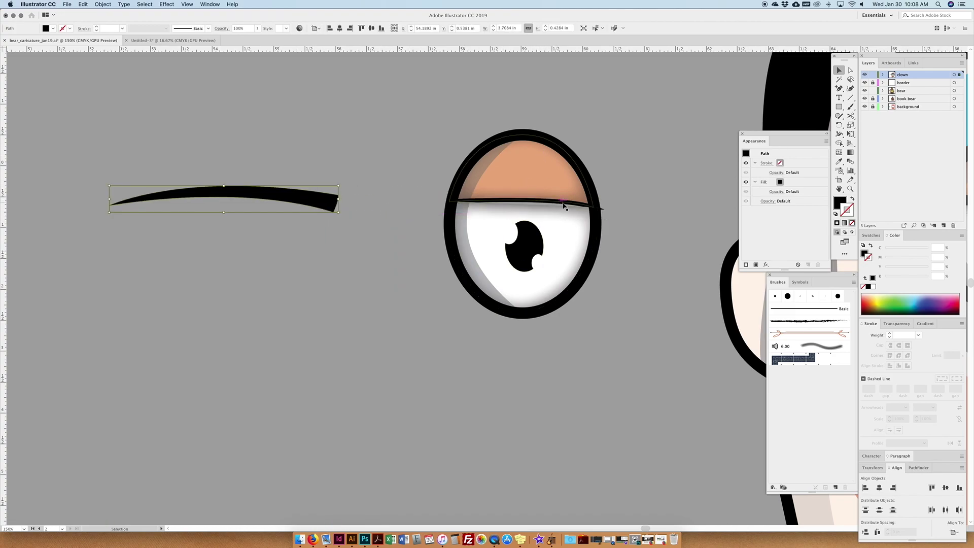
{"action": "left_click_drag", "start_coordinate": [561, 198], "coordinate": [398, 106]}
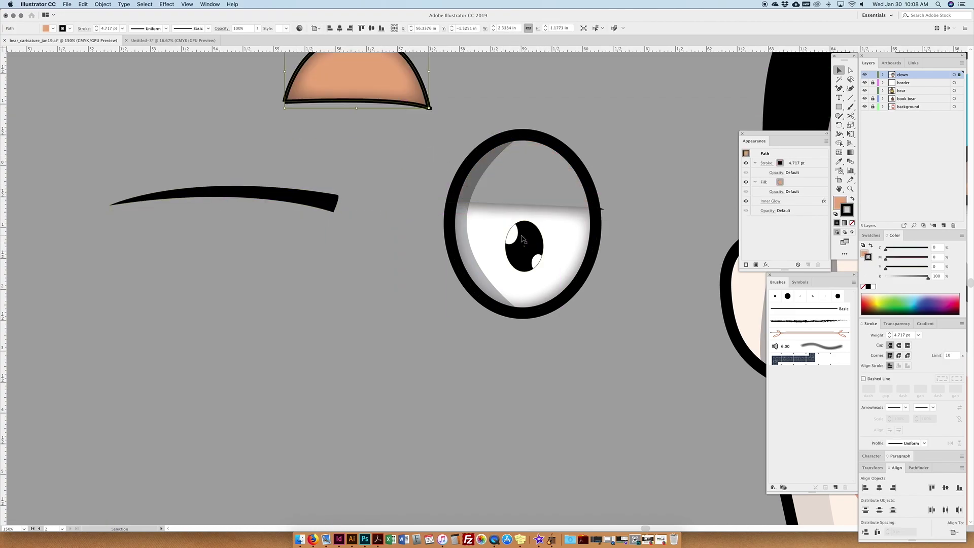
{"action": "left_click_drag", "start_coordinate": [535, 257], "coordinate": [540, 424]}
{"action": "left_click", "coordinate": [579, 365]}
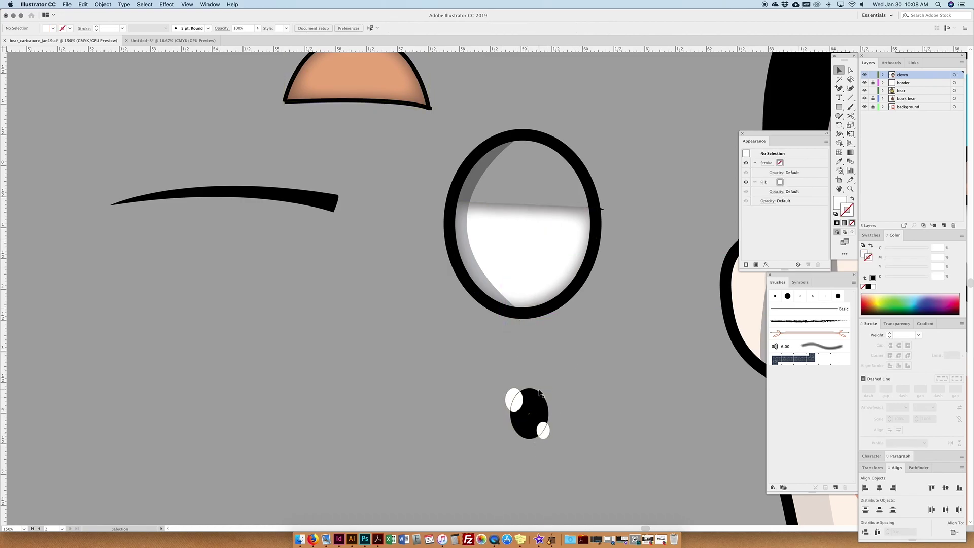
- Select the spare eye's white shape and its pupil group in turn to inspect the separated parts
{"action": "left_click", "coordinate": [542, 283]}
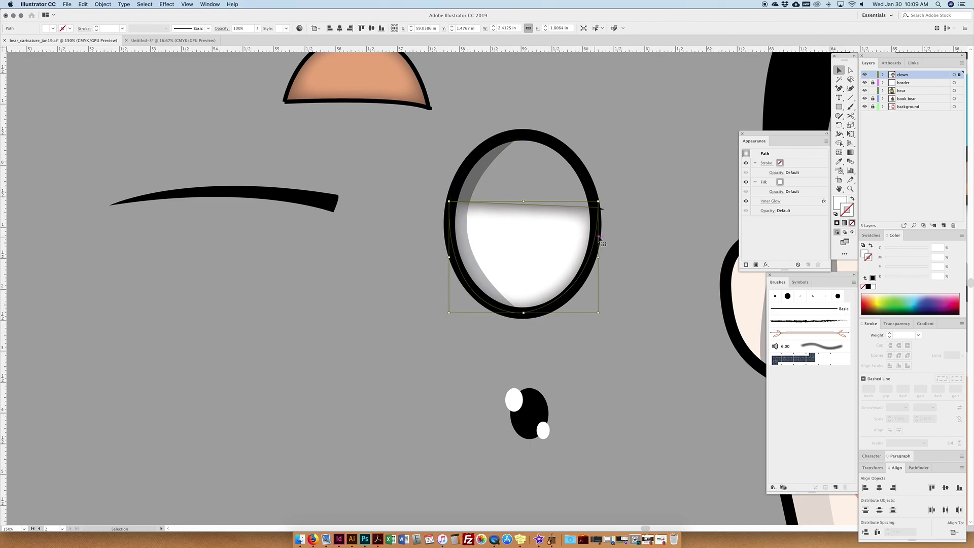
{"action": "left_click", "coordinate": [617, 167]}
{"action": "left_click_drag", "start_coordinate": [608, 113], "coordinate": [398, 352]}
{"action": "left_click", "coordinate": [399, 352]}
{"action": "left_click", "coordinate": [515, 409]}
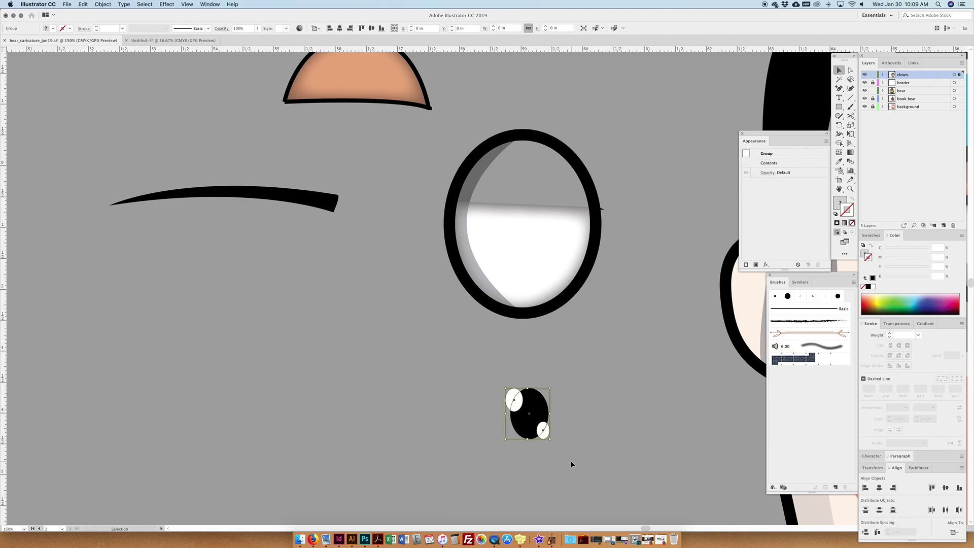
{"action": "key", "text": "super+minus"}
{"action": "key", "text": "super+minus"}
{"action": "key", "text": "super+minus"}
{"action": "left_click_drag", "start_coordinate": [530, 324], "coordinate": [482, 359]}
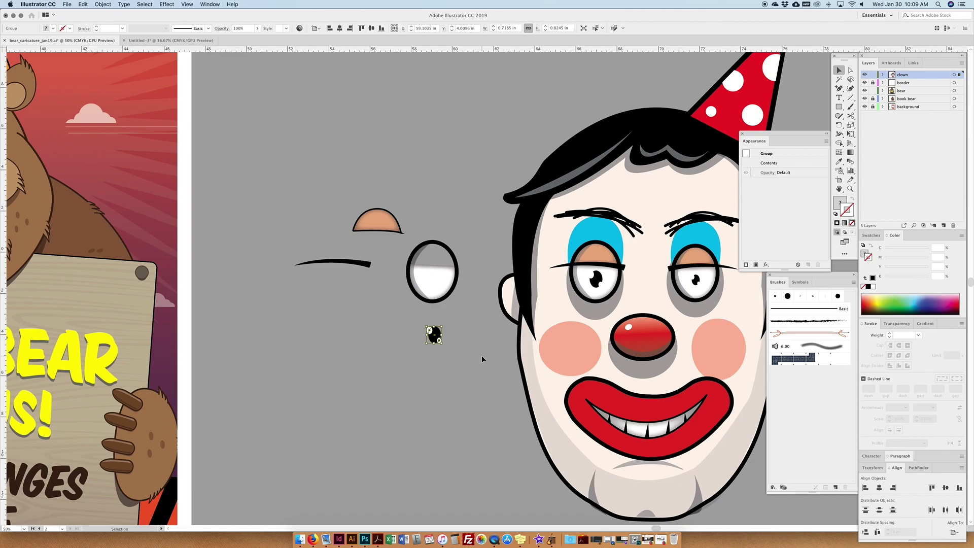
{"action": "mouse_move", "coordinate": [444, 317]}
{"action": "left_mouse_down"}
{"action": "mouse_move", "coordinate": [394, 319]}
{"action": "mouse_move", "coordinate": [447, 332]}
{"action": "left_mouse_up"}
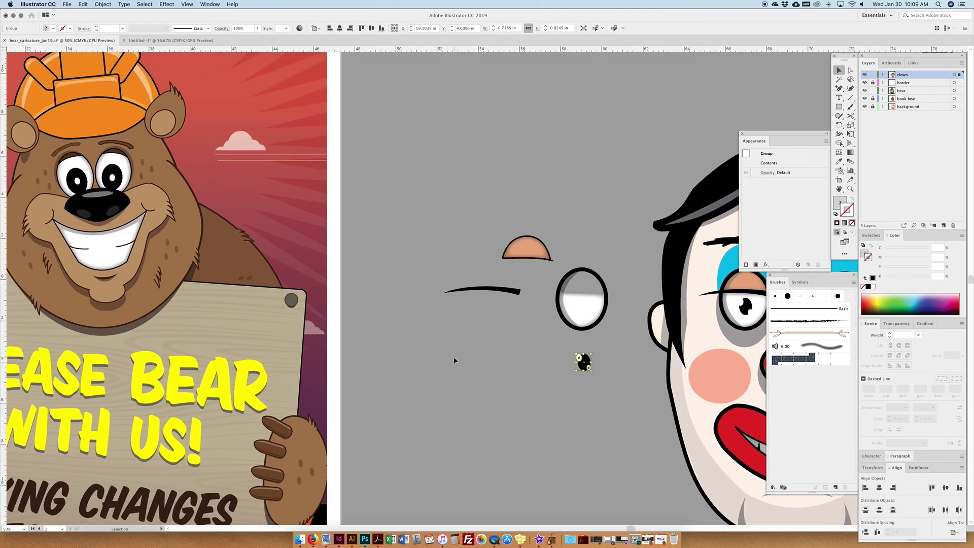
{"action": "key", "text": "a"}
{"action": "key", "text": "super+equal"}
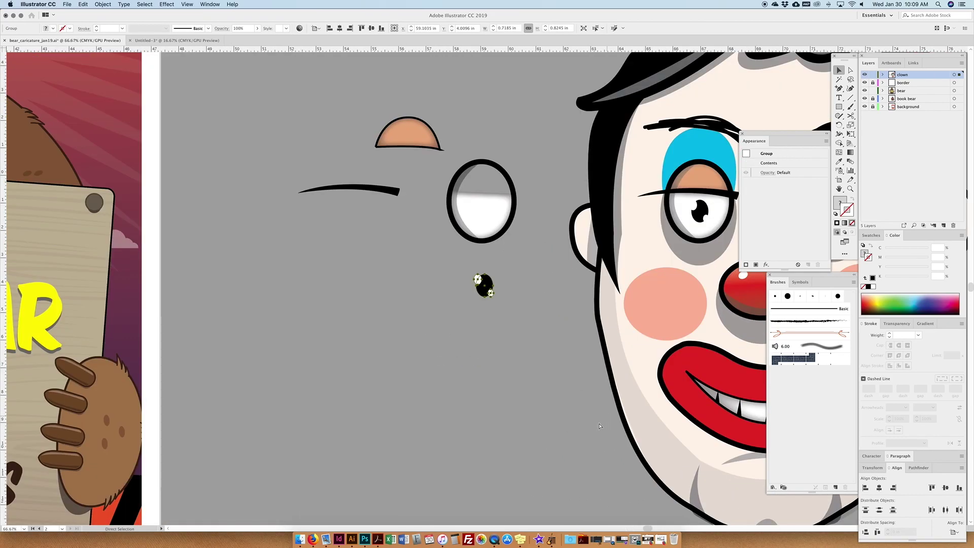
{"action": "key", "text": "v"}
{"action": "key", "text": "super+equal"}
{"action": "key", "text": "super+equal"}
{"action": "key", "text": "super+minus"}
{"action": "key", "text": "super+minus"}
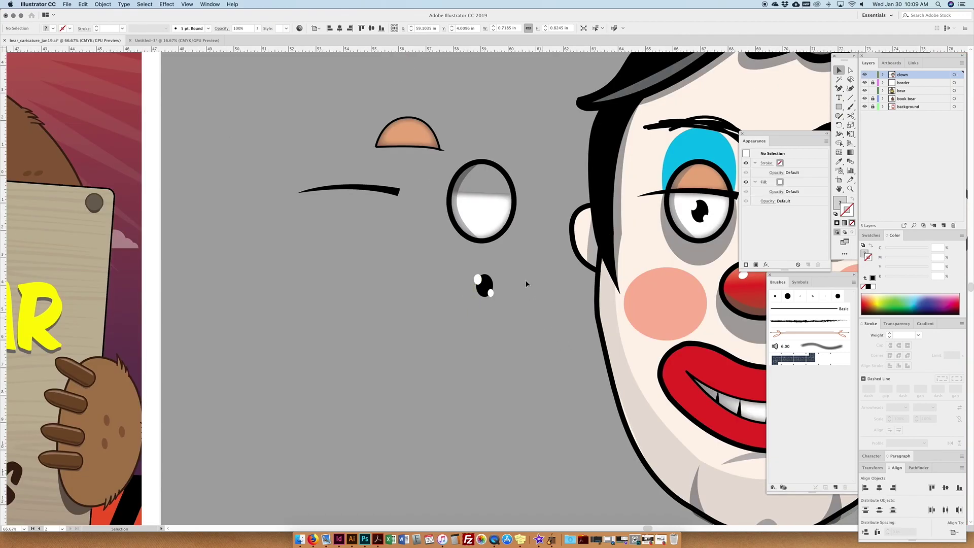
- Undo the moves of the spare eye's pupil, eyelid and lash line
{"action": "key", "text": "super+z"}
{"action": "key", "text": "super+z"}
{"action": "key", "text": "super+z"}
{"action": "key", "text": "super+z"}
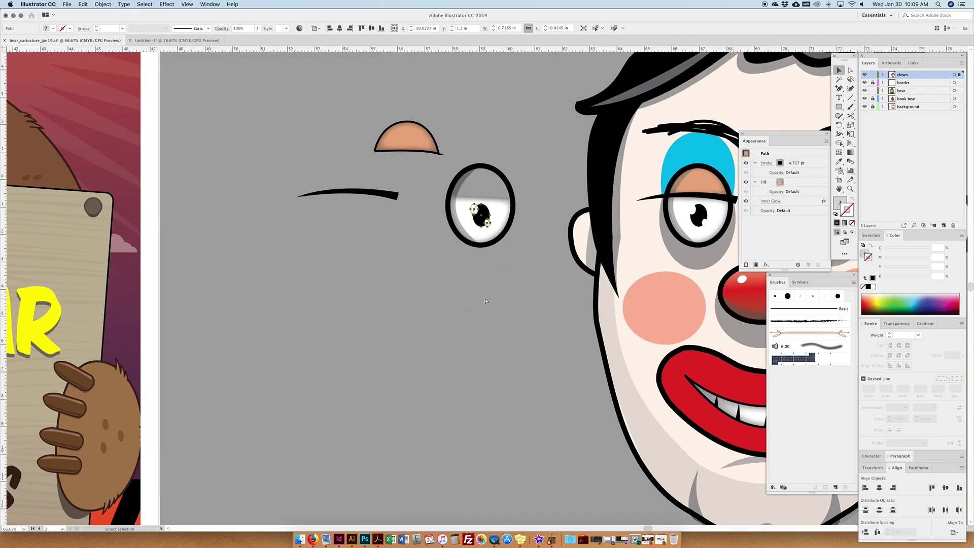
{"action": "key", "text": "v"}
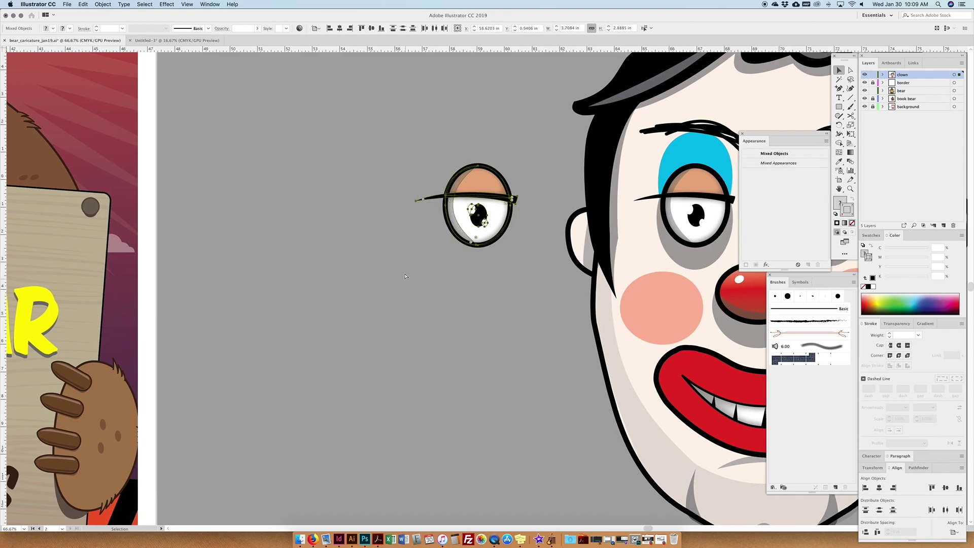
- Select all parts of the spare eye and group them
{"action": "left_click_drag", "start_coordinate": [397, 130], "coordinate": [554, 302]}
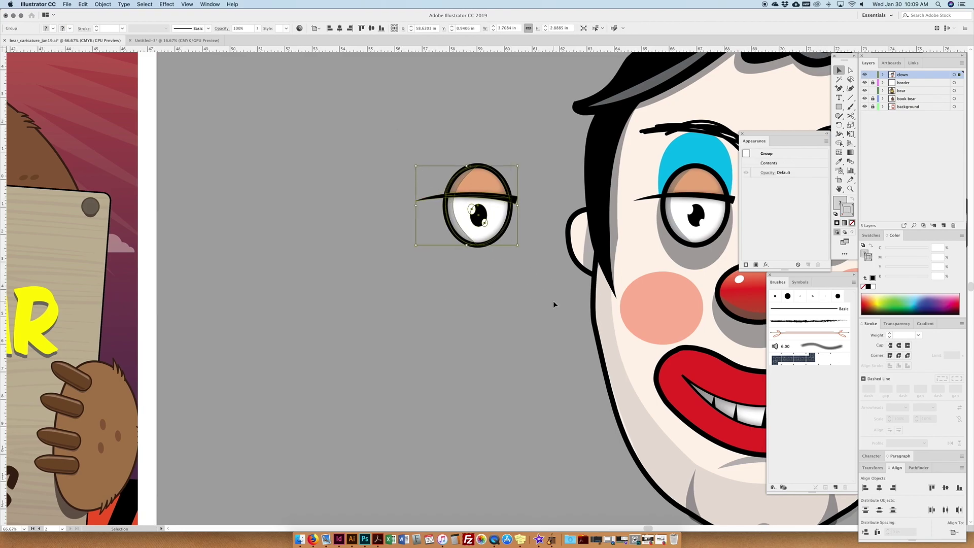
{"action": "left_click_drag", "start_coordinate": [563, 266], "coordinate": [429, 335]}
{"action": "left_click", "coordinate": [392, 361]}
{"action": "left_click", "coordinate": [356, 294]}
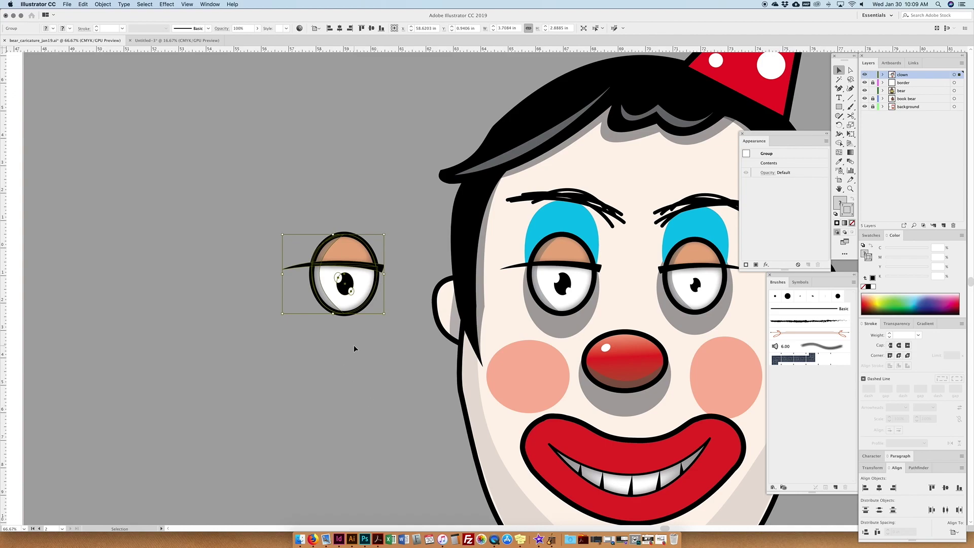
- Ungroup the spare eye and move its orange eyelid above the outline and its white shape below it
{"action": "left_click", "coordinate": [103, 4]}
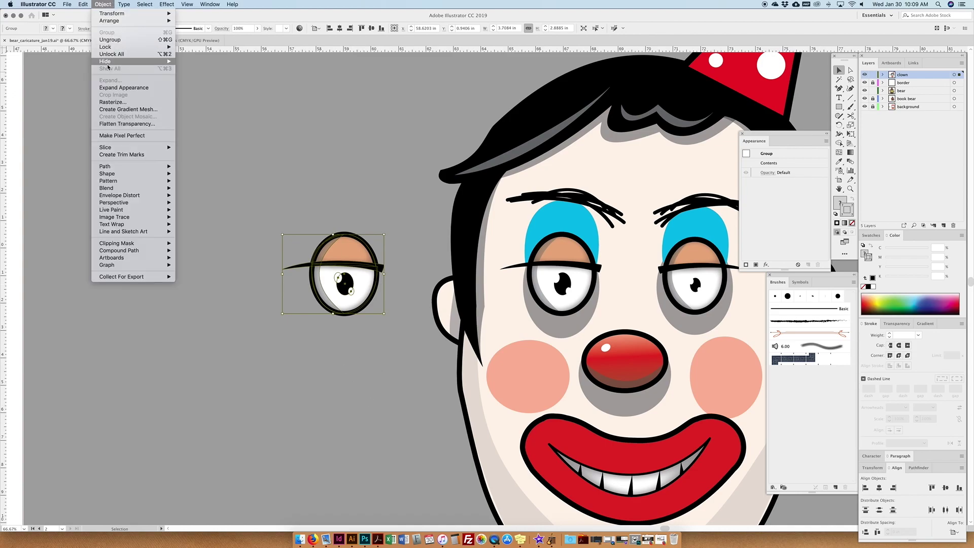
{"action": "left_click", "coordinate": [114, 40]}
{"action": "left_click", "coordinate": [322, 202]}
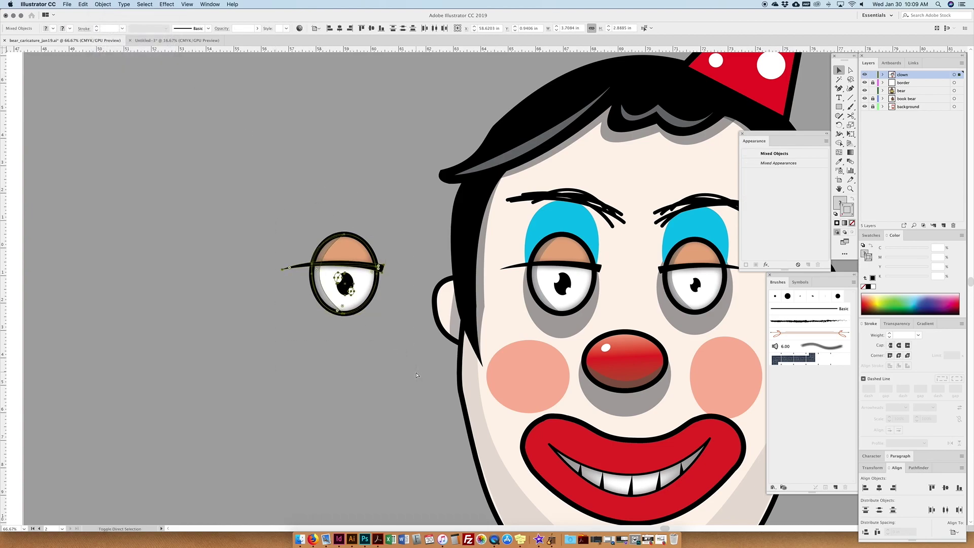
{"action": "left_click_drag", "start_coordinate": [359, 261], "coordinate": [359, 200]}
{"action": "left_click_drag", "start_coordinate": [358, 298], "coordinate": [357, 354]}
- Select the three freckles beside the poster bear's right-hand eye and group them
{"action": "key", "text": "super+minus"}
{"action": "key", "text": "super+minus"}
{"action": "key", "text": "super+minus"}
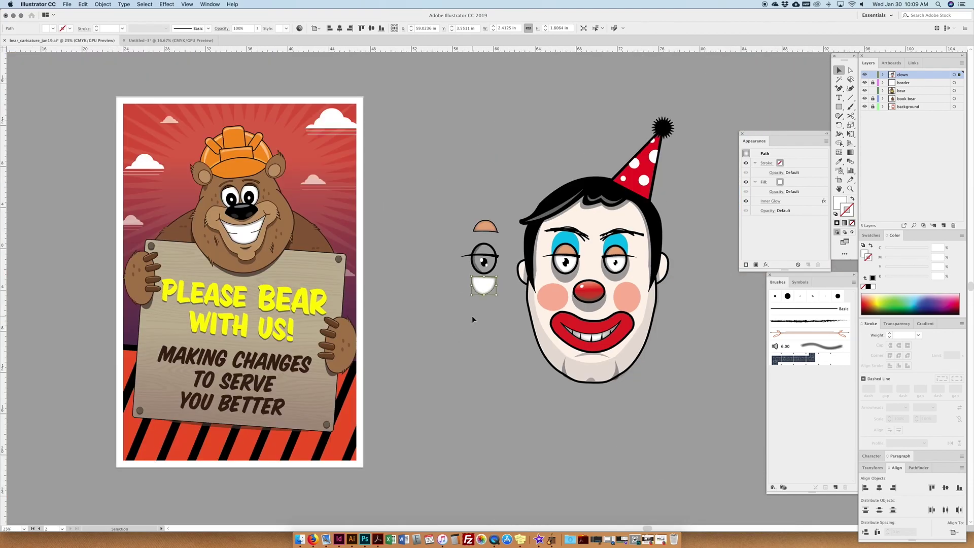
{"action": "key", "text": "a"}
{"action": "key", "text": "super+equal"}
{"action": "key", "text": "super+equal"}
{"action": "key", "text": "v"}
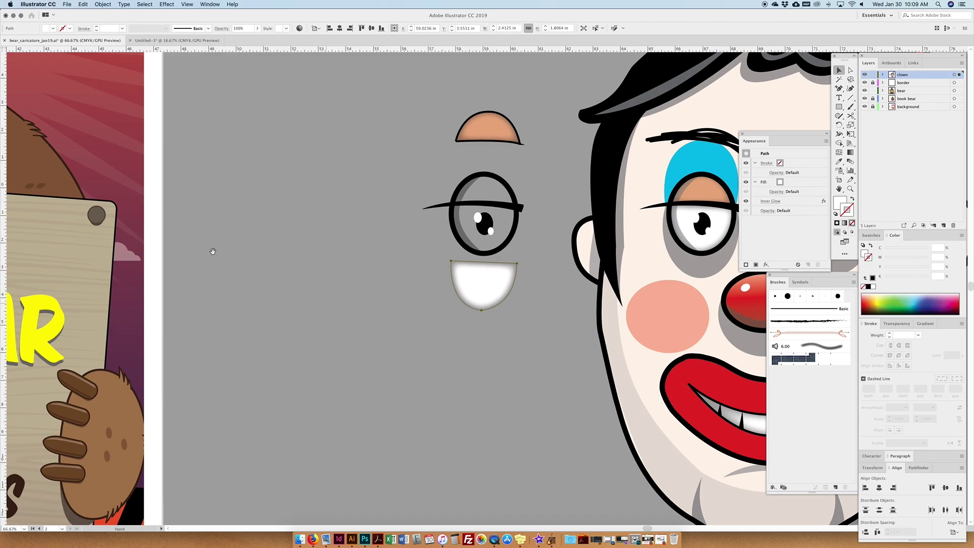
{"action": "scroll", "coordinate": [279, 268], "scroll_direction": "left", "scroll_amount": 15}
{"action": "scroll", "coordinate": [279, 267], "scroll_direction": "up", "scroll_amount": 5}
{"action": "left_click", "coordinate": [406, 236]}
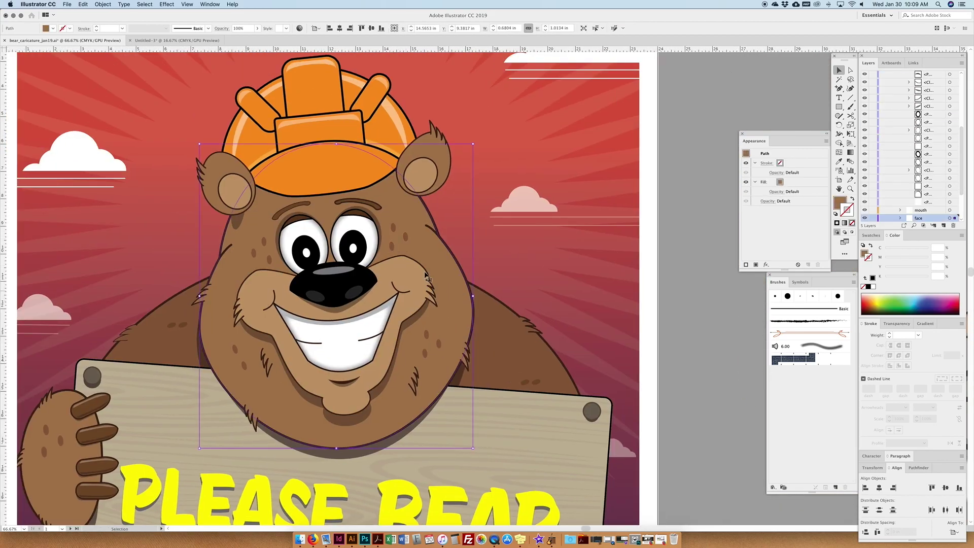
{"action": "left_click", "coordinate": [405, 236]}
{"action": "left_click", "coordinate": [393, 228], "text": "shift"}
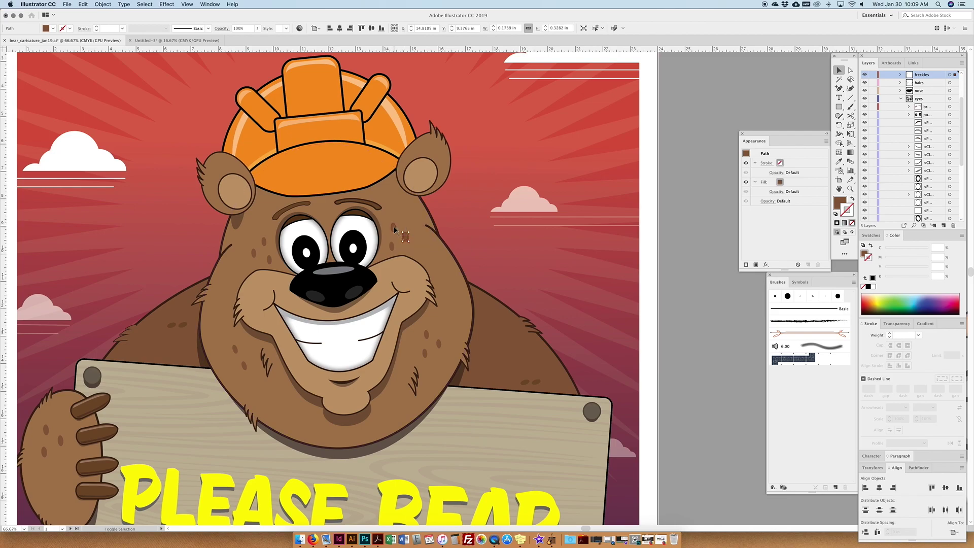
{"action": "left_click", "coordinate": [392, 247], "text": "shift"}
{"action": "key", "text": "super+g"}
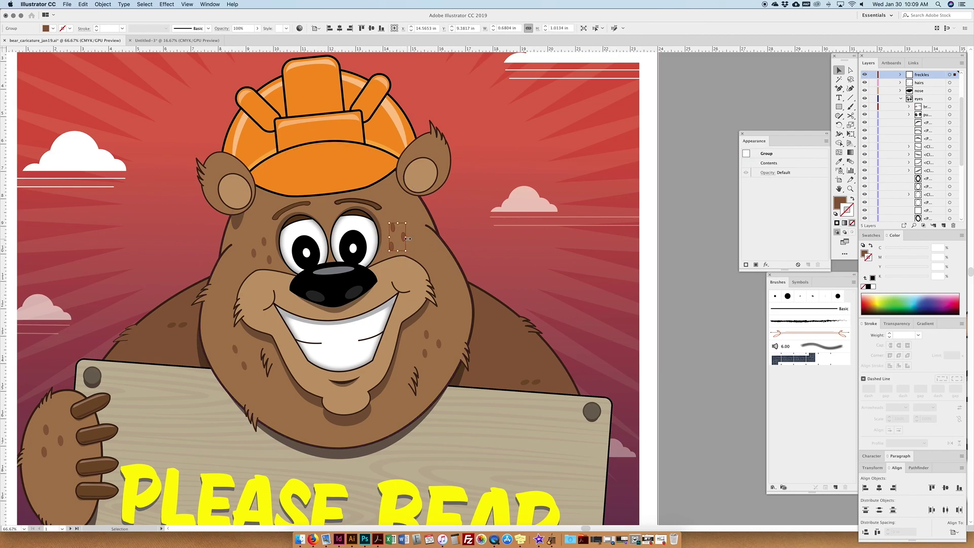
{"action": "left_click", "coordinate": [406, 238]}
{"action": "left_click", "coordinate": [406, 236]}
- Shrink the color and stroke settings to enlarge the layer list, and collapse the bear layer's contents
{"action": "left_click", "coordinate": [892, 237]}
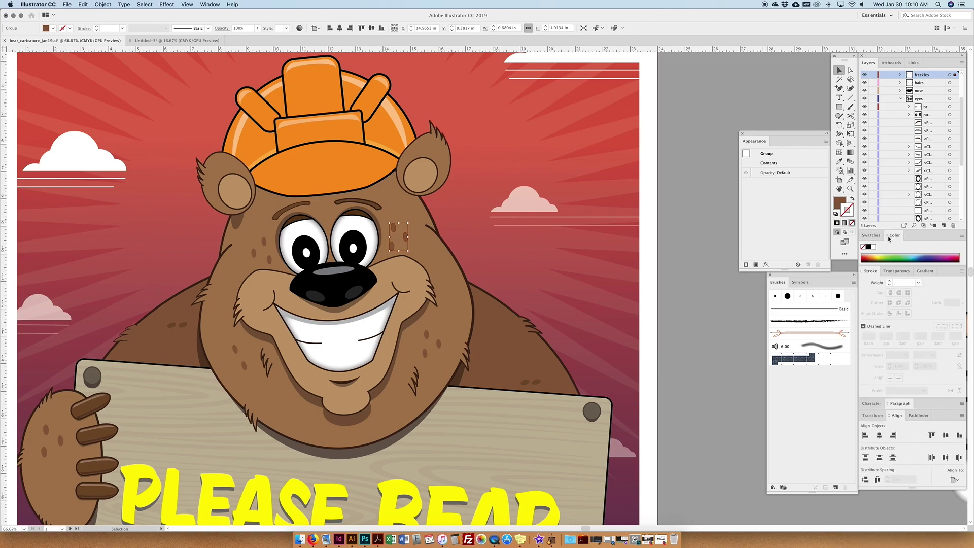
{"action": "left_click", "coordinate": [872, 271]}
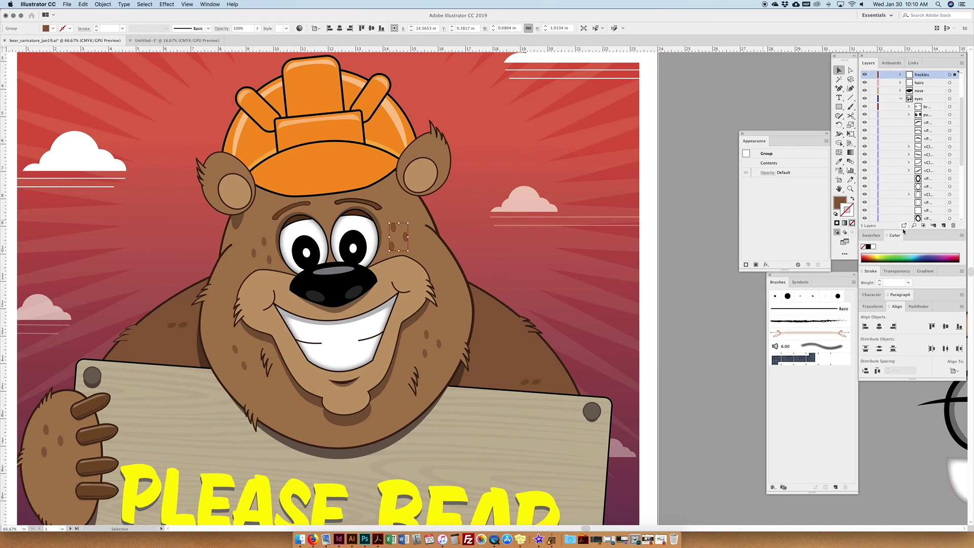
{"action": "left_click_drag", "start_coordinate": [894, 228], "coordinate": [892, 406]}
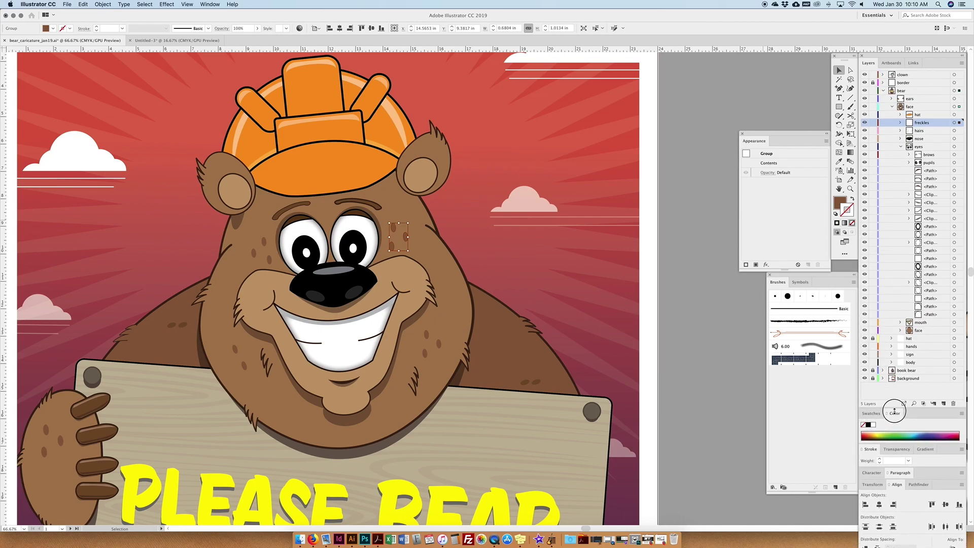
{"action": "left_click", "coordinate": [885, 90]}
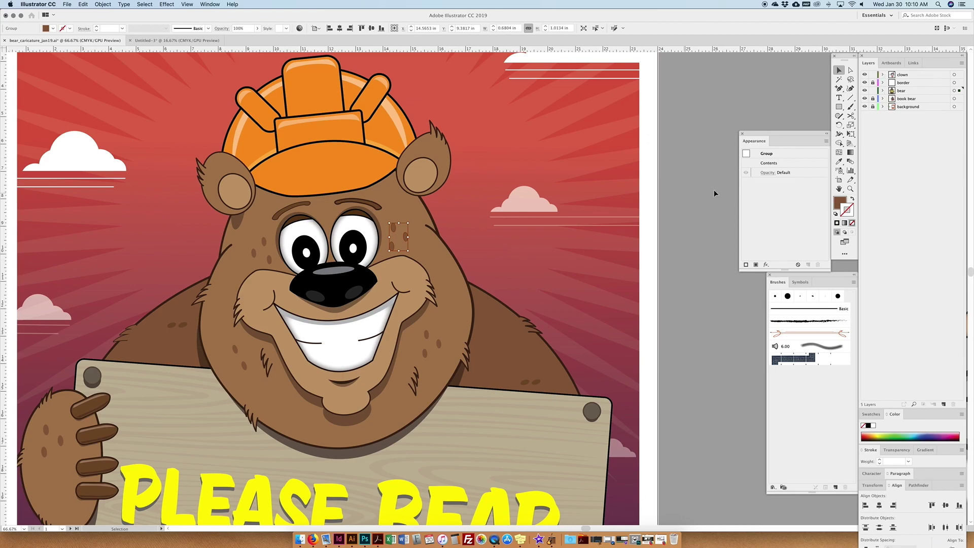
{"action": "scroll", "coordinate": [665, 239], "scroll_direction": "right", "scroll_amount": 3}
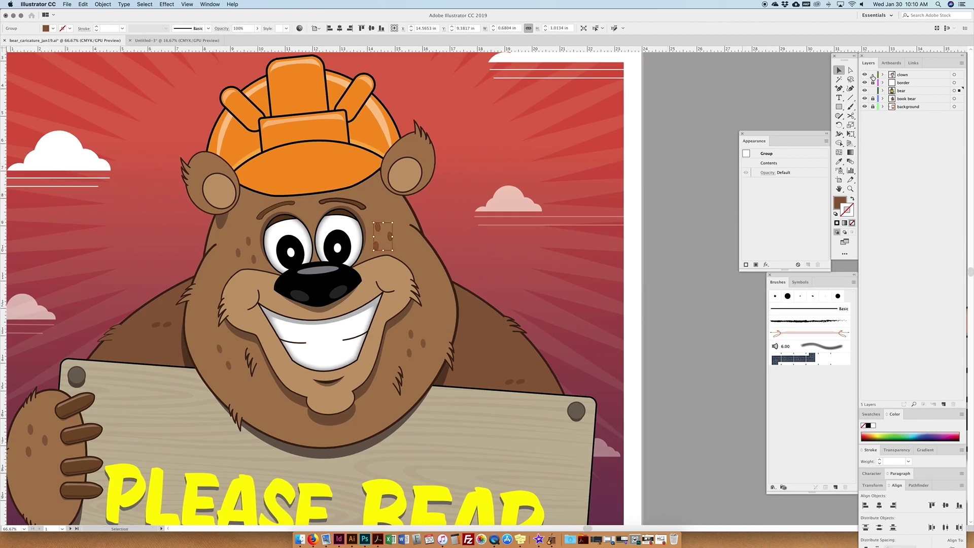
{"action": "key", "text": "super+minus"}
{"action": "key", "text": "super+minus"}
{"action": "key", "text": "super+minus"}
{"action": "key", "text": "super+minus"}
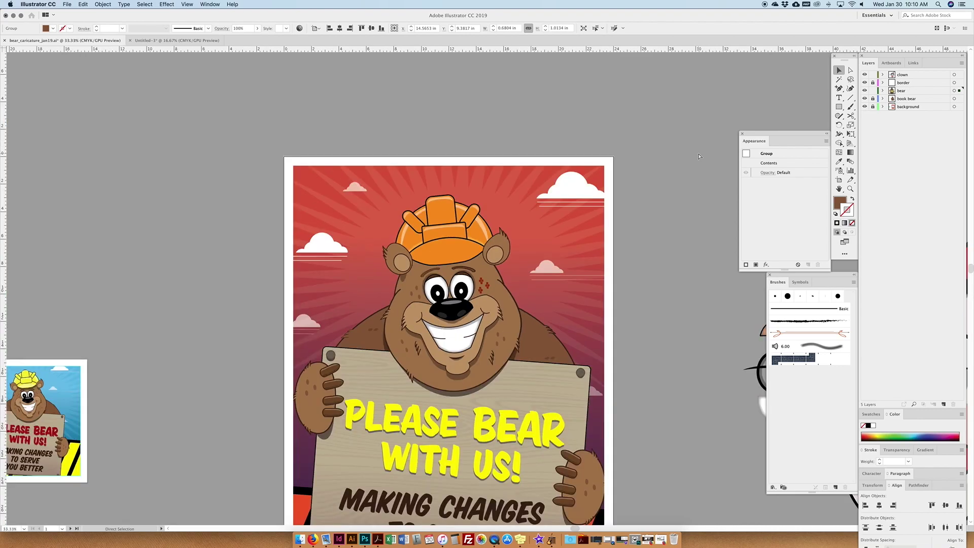
- Hide and show the bear, book bear and background layers one at a time to check what each contains
{"action": "left_click_drag", "start_coordinate": [577, 221], "coordinate": [637, 163]}
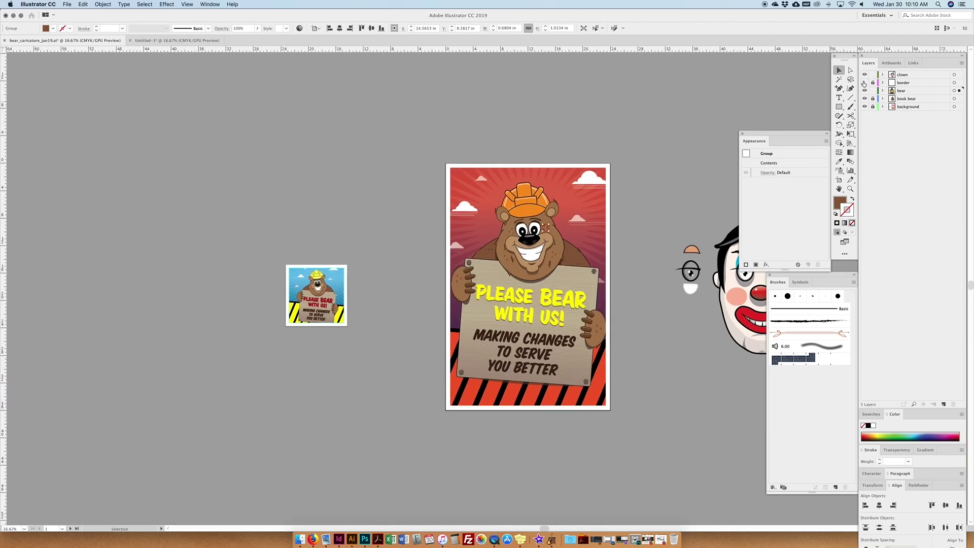
{"action": "left_click", "coordinate": [883, 91]}
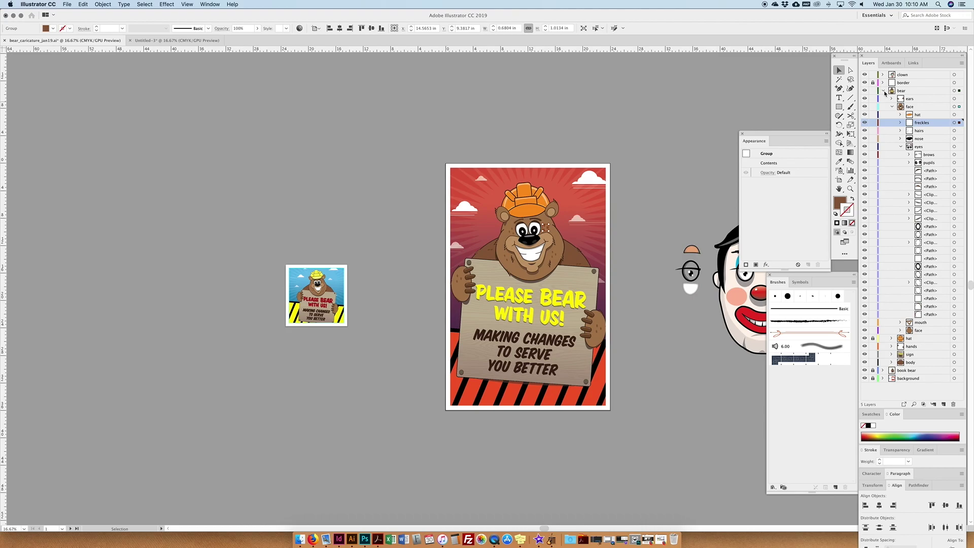
{"action": "left_click", "coordinate": [884, 91]}
{"action": "left_click", "coordinate": [866, 90]}
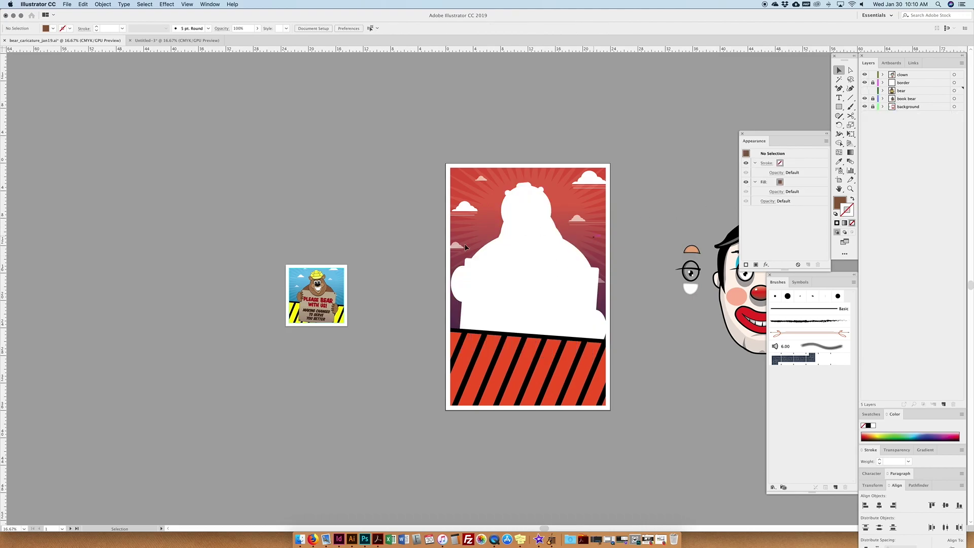
{"action": "left_click", "coordinate": [865, 90]}
{"action": "left_click", "coordinate": [865, 99]}
{"action": "left_click", "coordinate": [866, 99]}
{"action": "left_click", "coordinate": [865, 106]}
{"action": "left_click", "coordinate": [865, 107]}
{"action": "left_click", "coordinate": [865, 106]}
{"action": "left_click", "coordinate": [865, 106]}
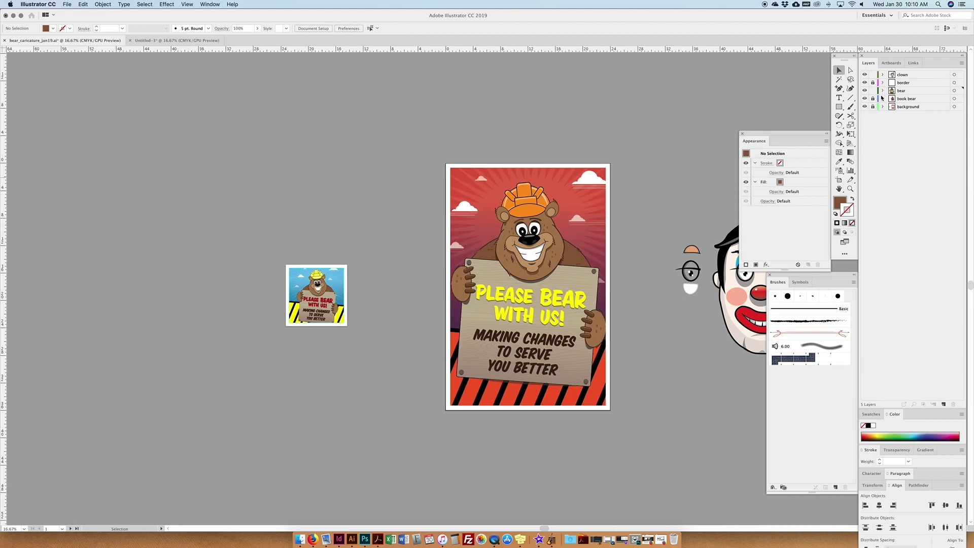
- Expand the bear layer and browse the sublayers nested inside its face and eyes sublayers
{"action": "left_click", "coordinate": [883, 92]}
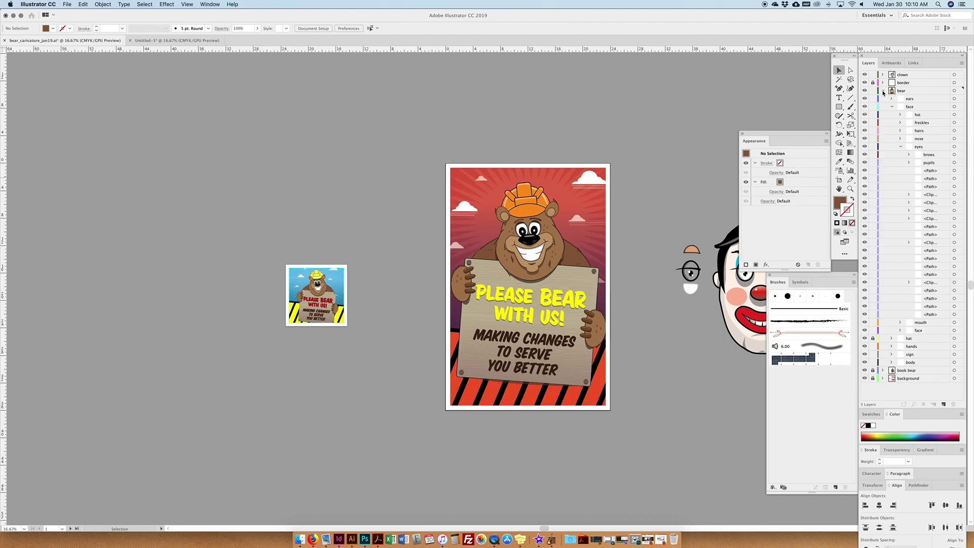
{"action": "left_click", "coordinate": [901, 146]}
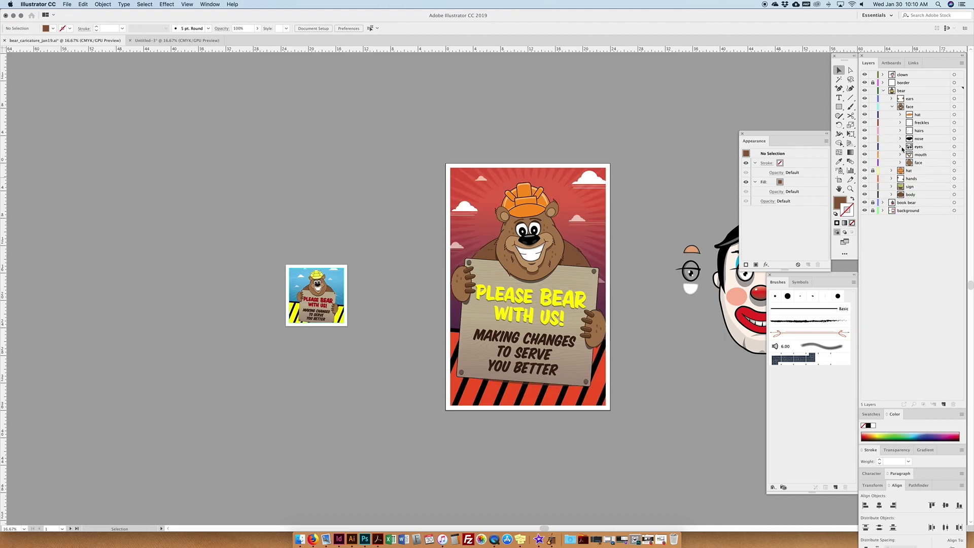
{"action": "left_click", "coordinate": [892, 107]}
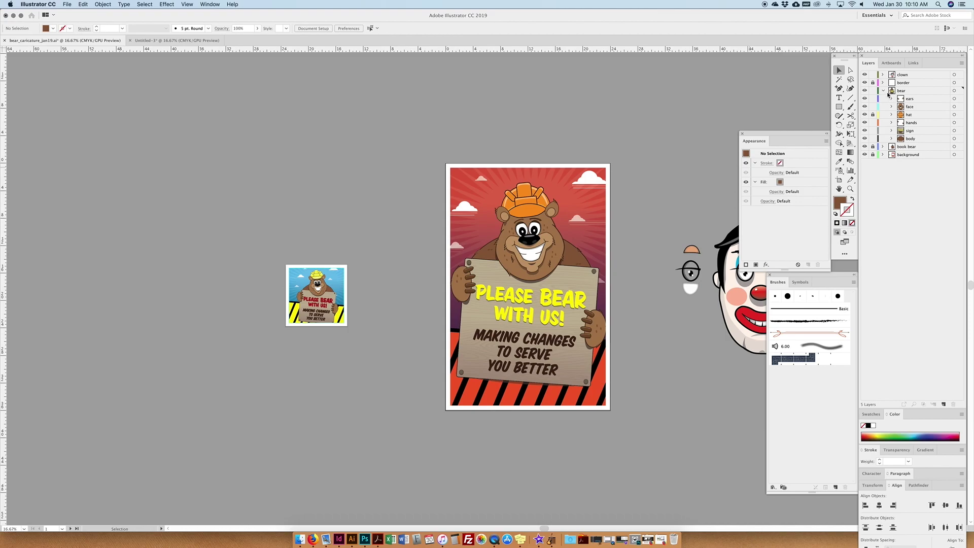
{"action": "left_click", "coordinate": [892, 107]}
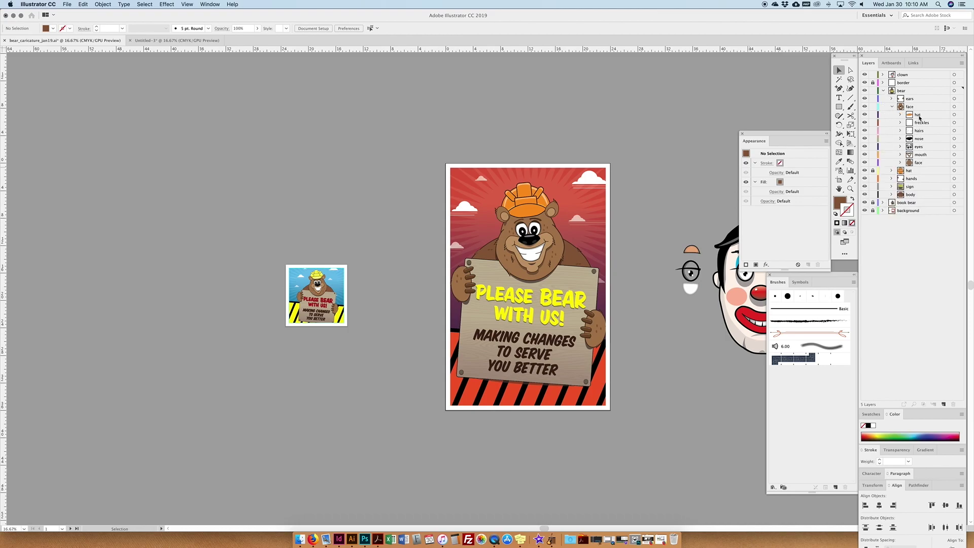
{"action": "left_click", "coordinate": [901, 147]}
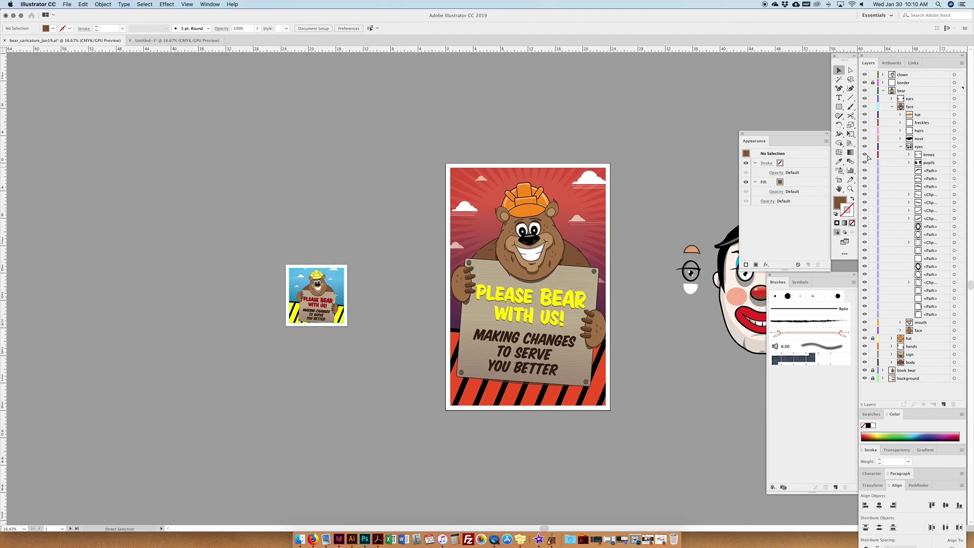
- Hide and show the pupils sublayer twice to check its effect on the poster bear's eyes
{"action": "key", "text": "super+equal"}
{"action": "key", "text": "super+equal"}
{"action": "key", "text": "super+equal"}
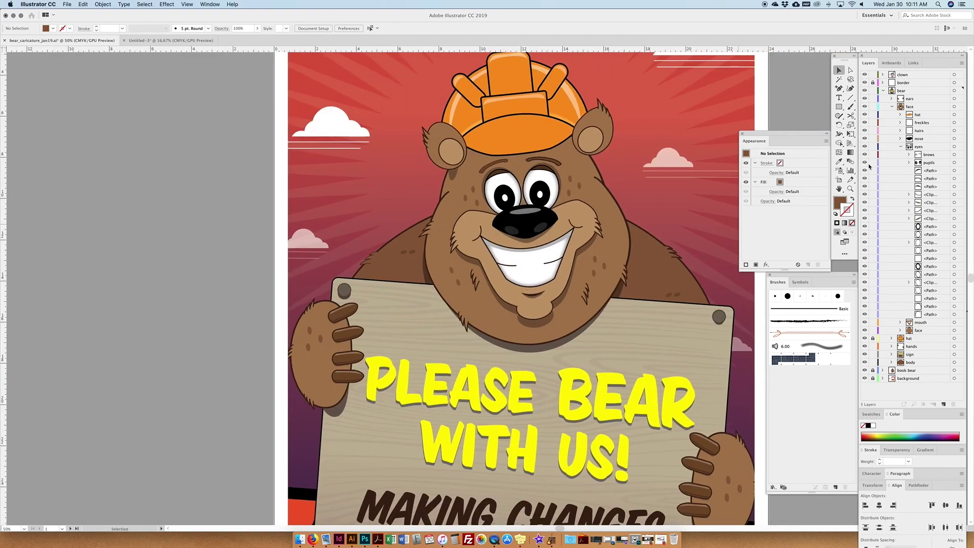
{"action": "left_click", "coordinate": [865, 163]}
{"action": "left_click", "coordinate": [865, 163]}
{"action": "left_click", "coordinate": [865, 163]}
{"action": "left_click", "coordinate": [865, 163]}
{"action": "key", "text": "super+minus"}
{"action": "key", "text": "super+minus"}
{"action": "key", "text": "super+minus"}
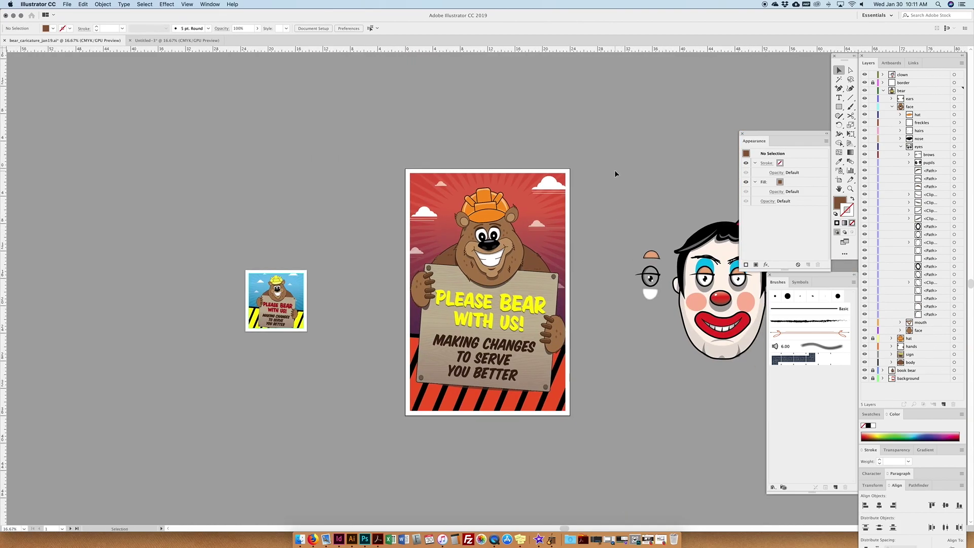
- Hide the eyes, nose and mouth sublayers of the bear's face, show them again, and collapse the bear layer
{"action": "left_click", "coordinate": [902, 147]}
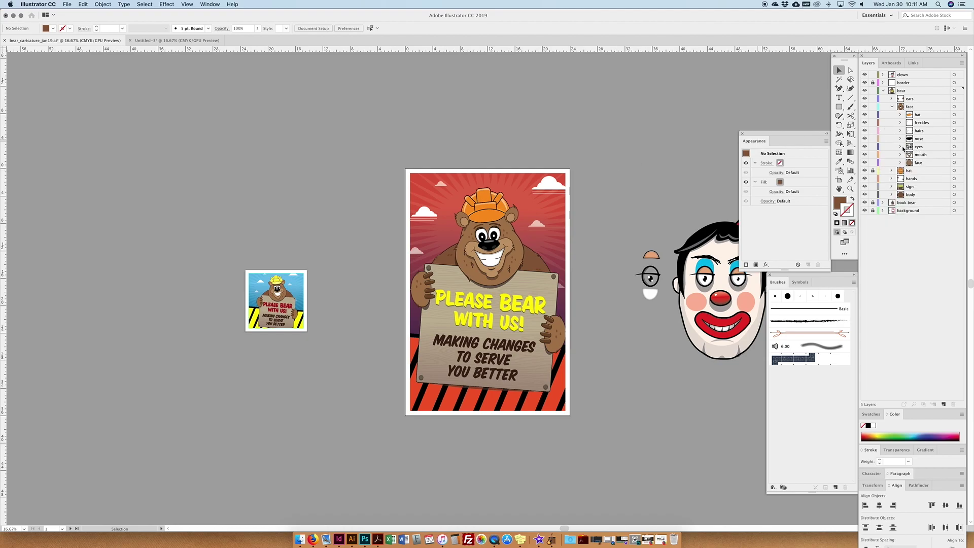
{"action": "left_click", "coordinate": [893, 107]}
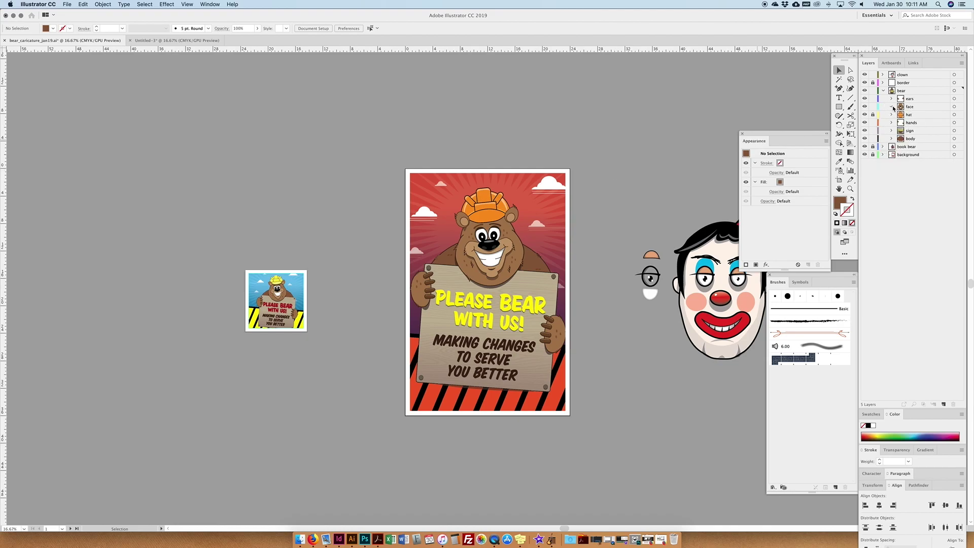
{"action": "left_click", "coordinate": [893, 107]}
{"action": "left_click", "coordinate": [865, 146]}
{"action": "left_click", "coordinate": [865, 138]}
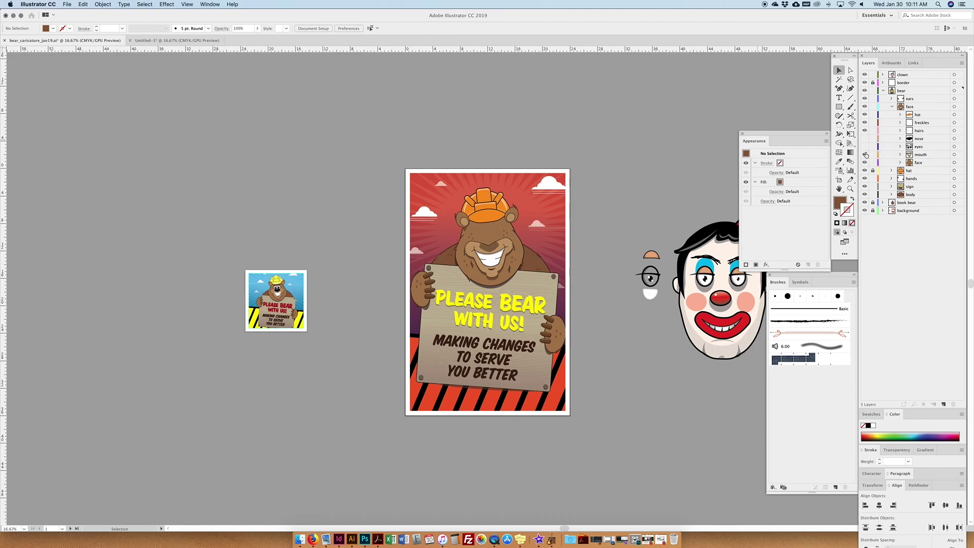
{"action": "left_click", "coordinate": [865, 155]}
{"action": "left_click_drag", "start_coordinate": [865, 160], "coordinate": [866, 138]}
{"action": "left_click", "coordinate": [883, 90]}
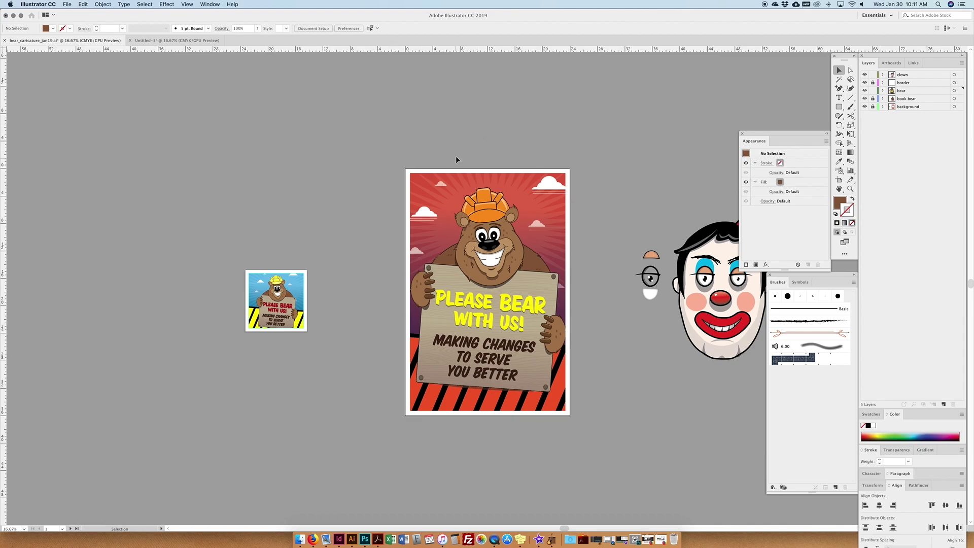
- Select the brown fill of the uppermost claw on the poster's left paw and shift it off its outline
{"action": "key", "text": "super+plus"}
{"action": "key", "text": "super+plus"}
{"action": "key", "text": "super+plus"}
{"action": "left_click_drag", "start_coordinate": [500, 151], "coordinate": [490, 182]}
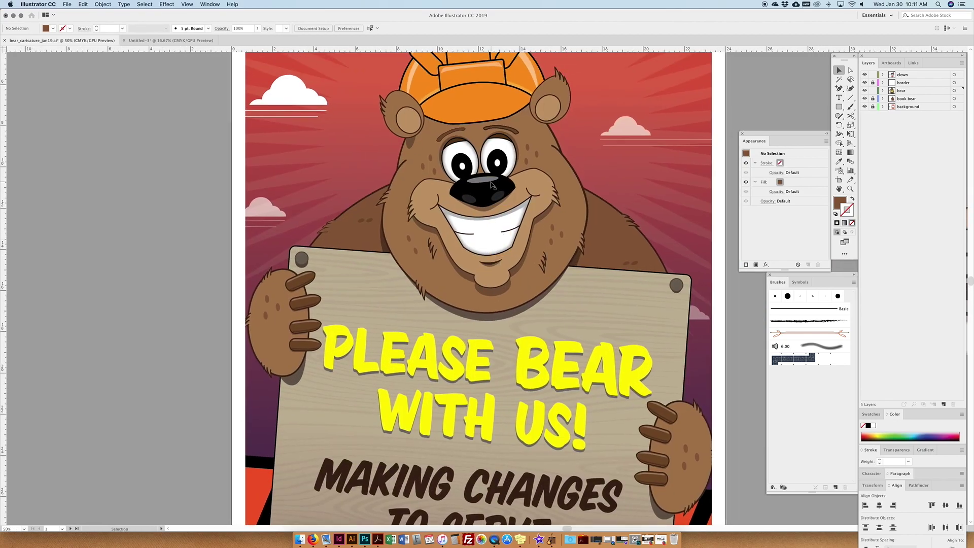
{"action": "key", "text": "super+plus"}
{"action": "key", "text": "super+plus"}
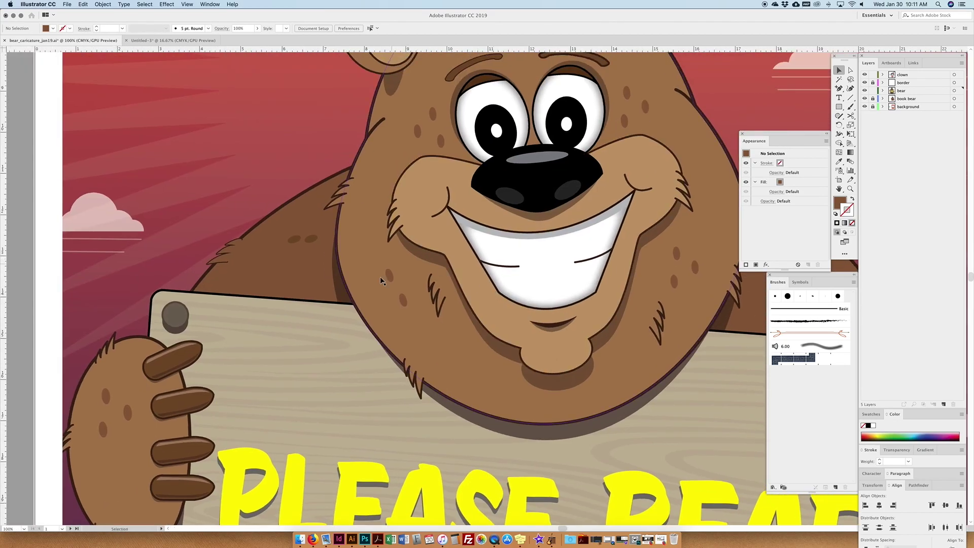
{"action": "scroll", "coordinate": [349, 242], "scroll_direction": "left", "scroll_amount": 5}
{"action": "left_click", "coordinate": [240, 347]}
{"action": "scroll", "coordinate": [240, 347], "scroll_direction": "left", "scroll_amount": 4}
{"action": "scroll", "coordinate": [240, 347], "scroll_direction": "down", "scroll_amount": 3}
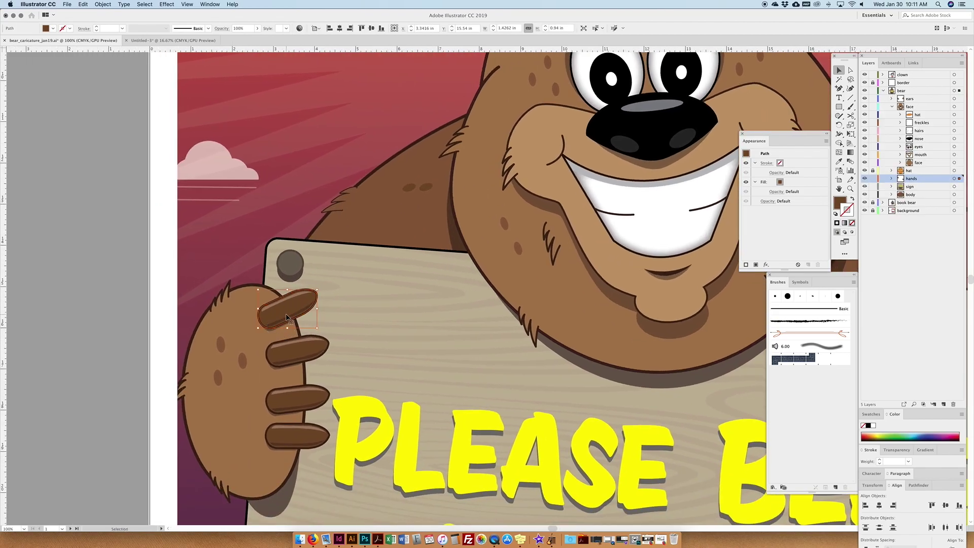
{"action": "key", "text": "a"}
{"action": "left_click_drag", "start_coordinate": [273, 317], "coordinate": [282, 312]}
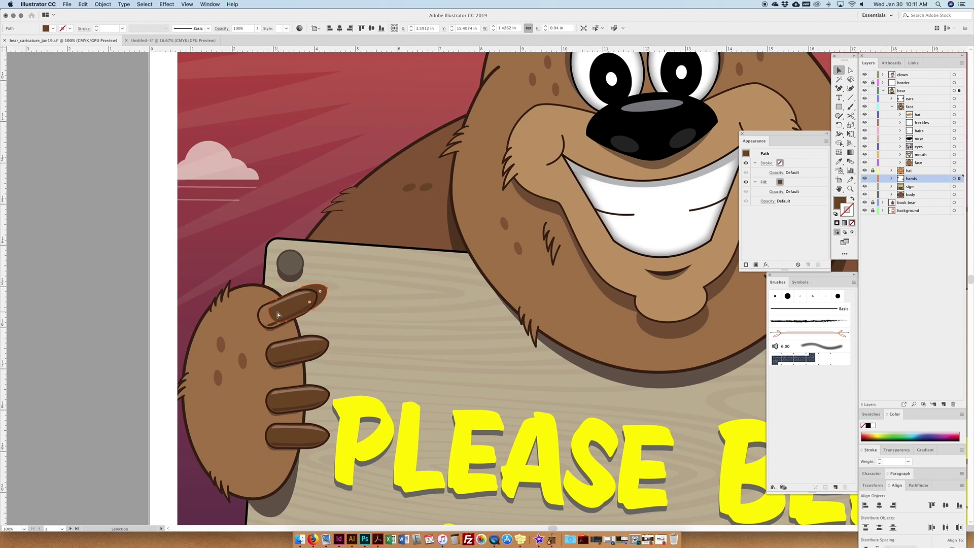
- Move the claw's brown fill back into place inside its dark outline
{"action": "key", "text": "super+equal"}
{"action": "left_click_drag", "start_coordinate": [428, 307], "coordinate": [432, 321]}
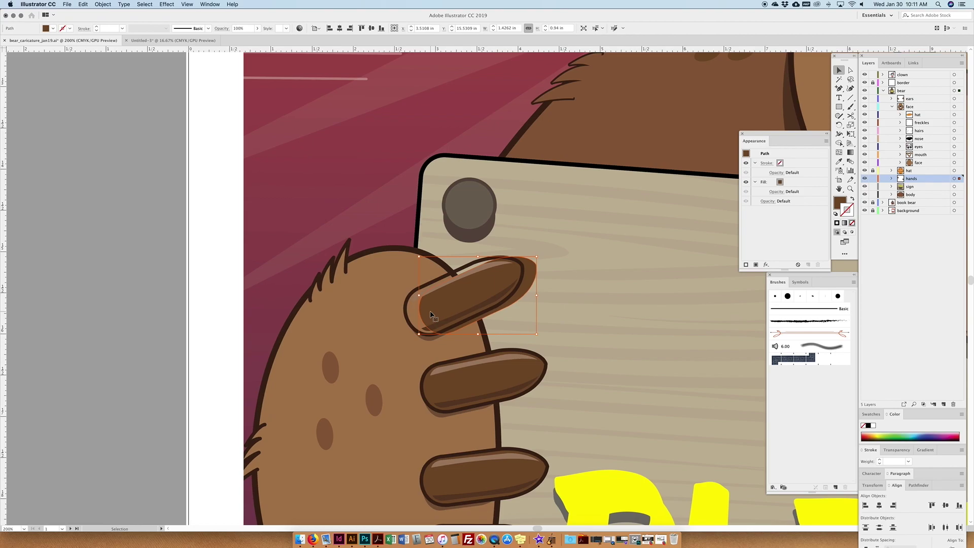
{"action": "left_click_drag", "start_coordinate": [430, 315], "coordinate": [424, 313]}
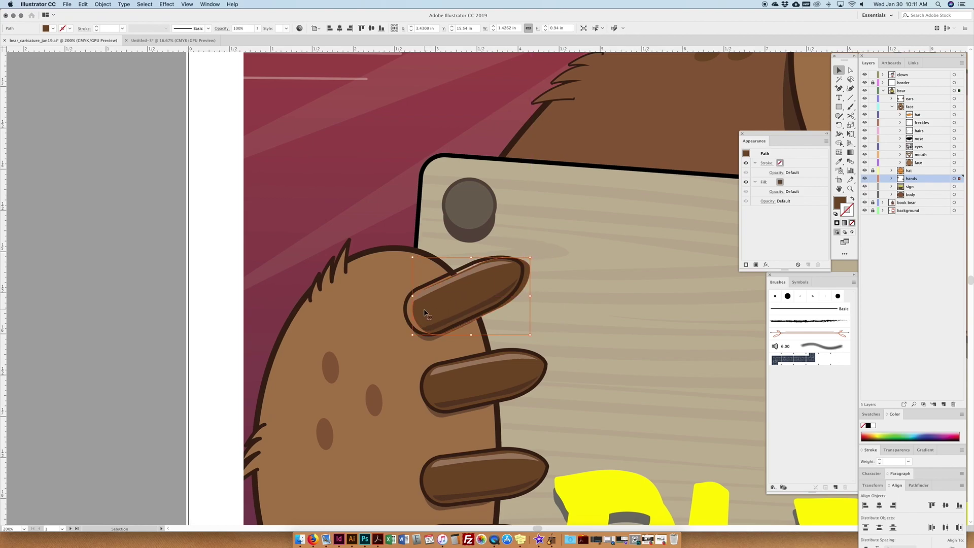
{"action": "left_click", "coordinate": [268, 224]}
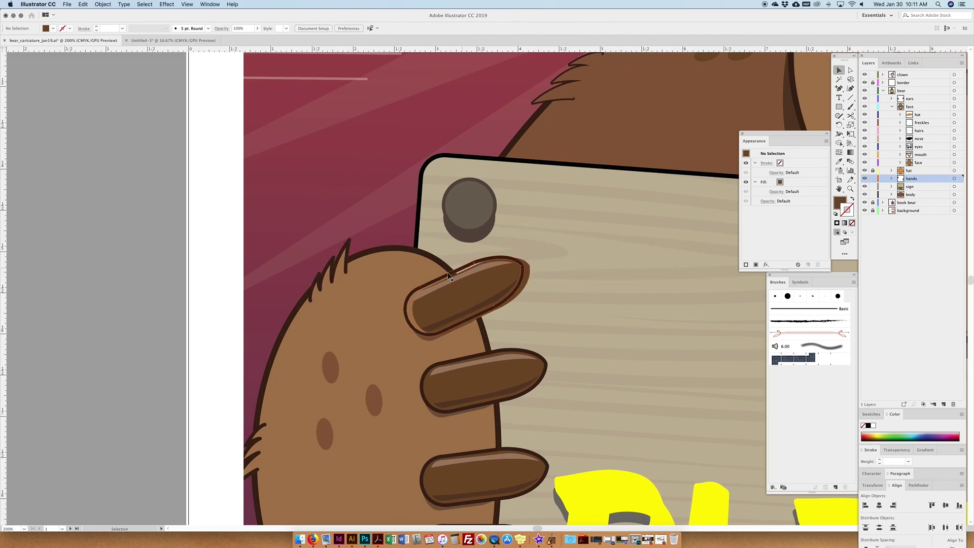
{"action": "left_click", "coordinate": [451, 304]}
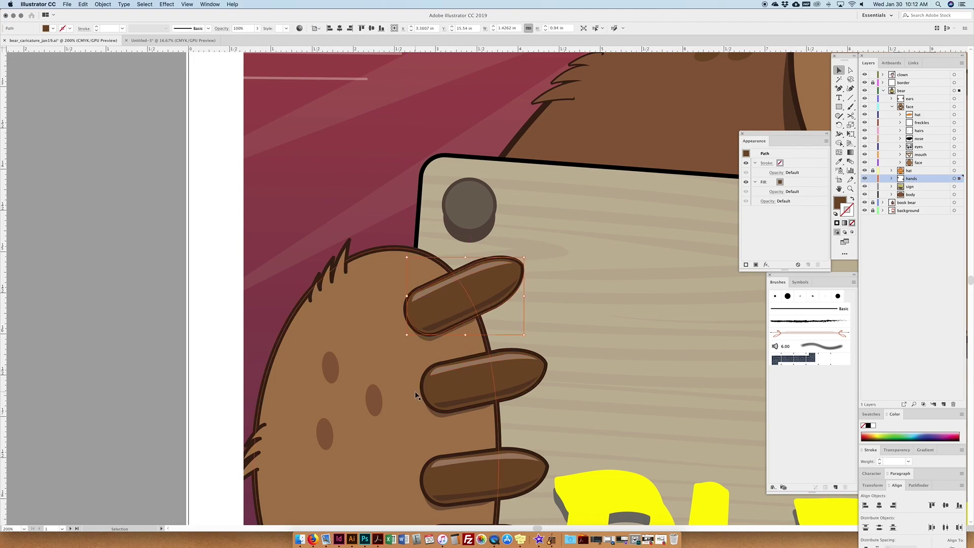
- Select the brown fill shape of the bear's paw and enlarge the color swatch collection below the layer list
{"action": "left_click", "coordinate": [370, 319]}
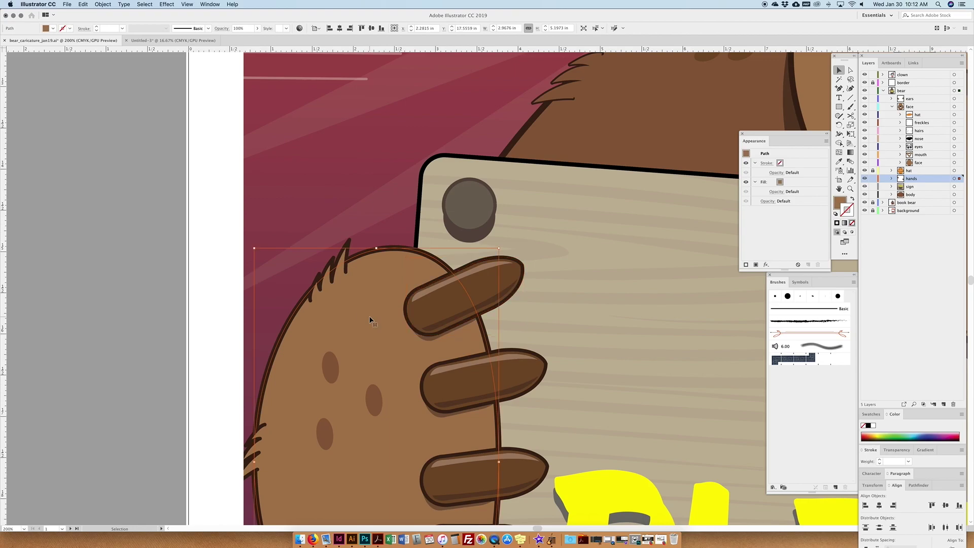
{"action": "key", "text": "super+minus"}
{"action": "key", "text": "super+minus"}
{"action": "key", "text": "super+minus"}
{"action": "key", "text": "super+minus"}
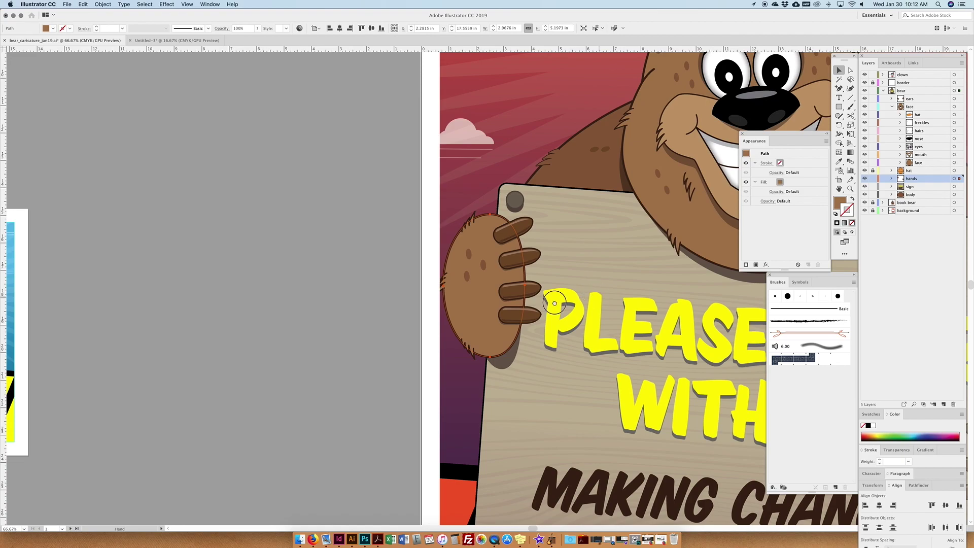
{"action": "key", "text": "super+minus"}
{"action": "scroll", "coordinate": [457, 285], "scroll_direction": "down", "scroll_amount": 1}
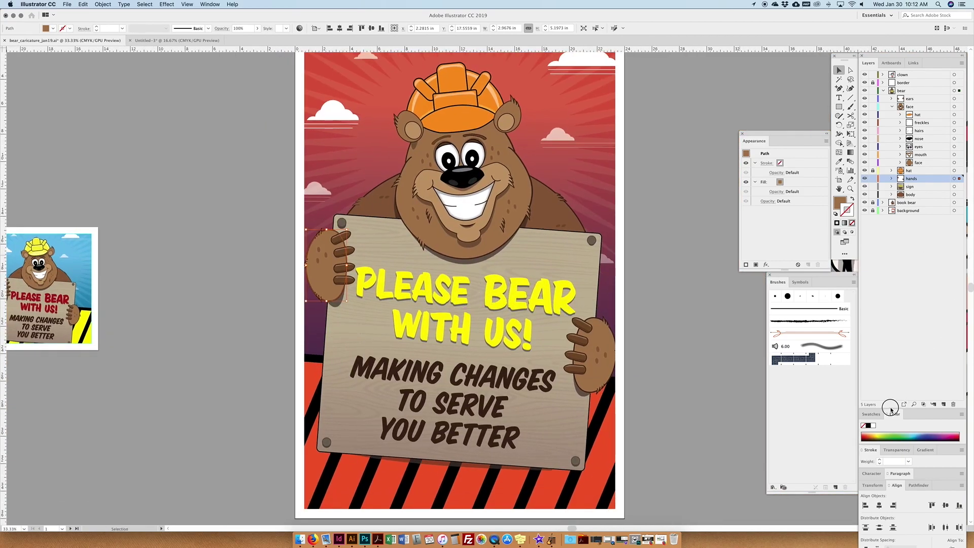
{"action": "mouse_move", "coordinate": [885, 408]}
{"action": "left_mouse_down"}
{"action": "mouse_move", "coordinate": [899, 234]}
{"action": "mouse_move", "coordinate": [889, 242]}
{"action": "left_mouse_up"}
{"action": "left_click_drag", "start_coordinate": [911, 291], "coordinate": [908, 372]}
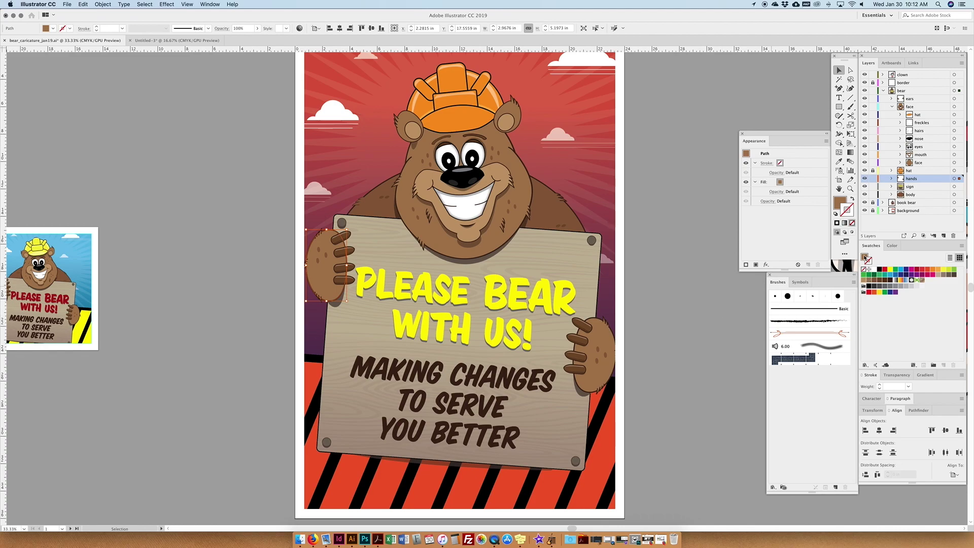
- Deselect the artwork and draw a brown square about 5.81 in wide on the empty canvas beside the poster
{"action": "key", "text": "super+shift+a"}
{"action": "left_click", "coordinate": [840, 107]}
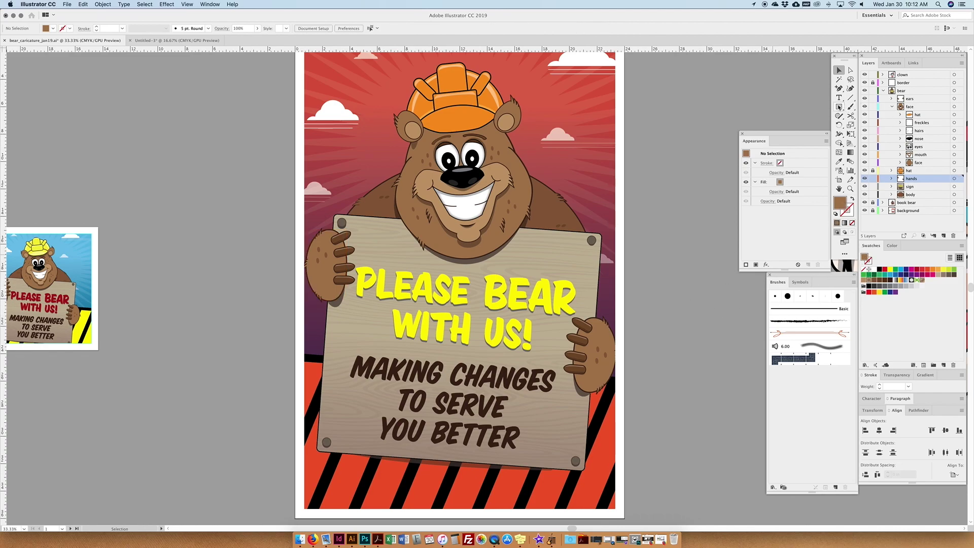
{"action": "left_click_drag", "start_coordinate": [671, 95], "coordinate": [751, 177]}
{"action": "left_click_drag", "start_coordinate": [676, 248], "coordinate": [545, 299]}
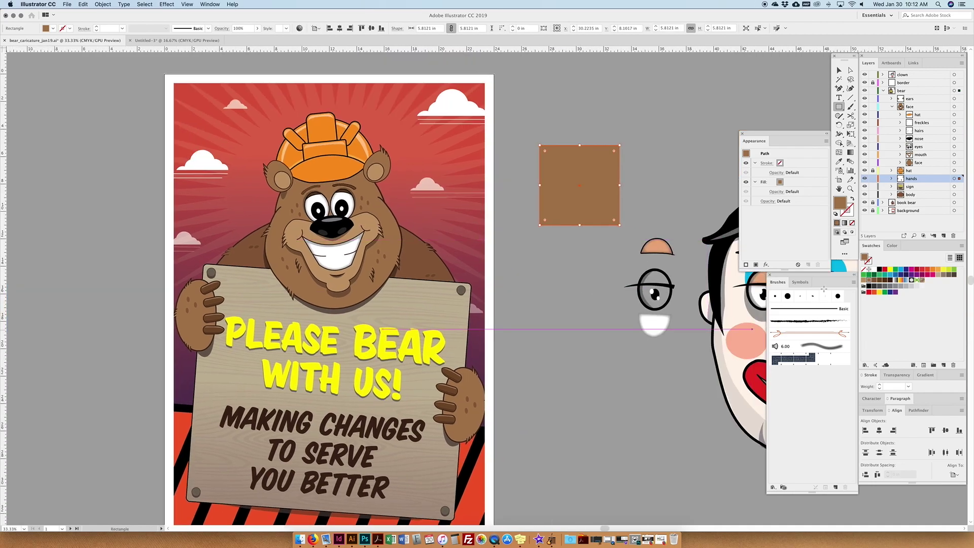
- Fill the square with the Black swatch and check that swatch's CMYK values
{"action": "left_click", "coordinate": [881, 272]}
{"action": "double_click", "coordinate": [881, 272]}
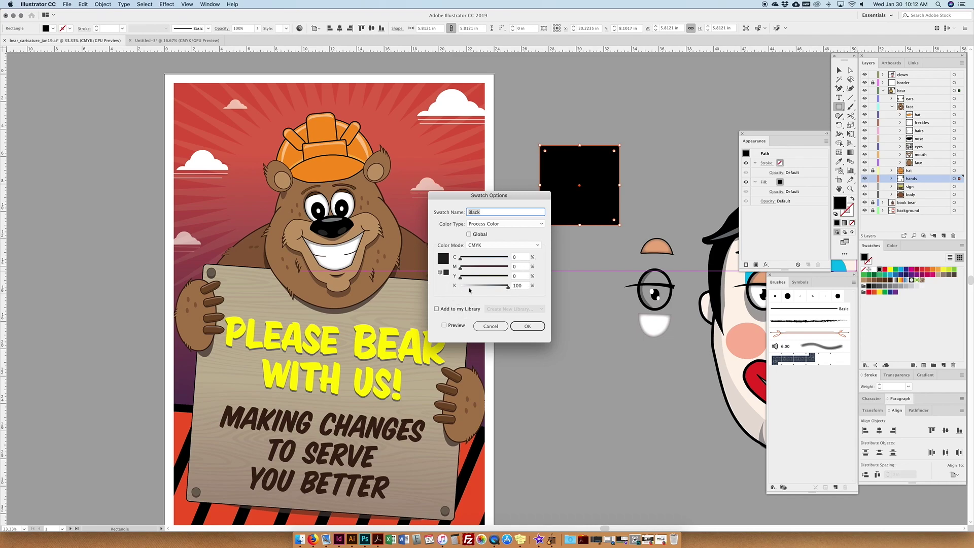
{"action": "left_click", "coordinate": [528, 326]}
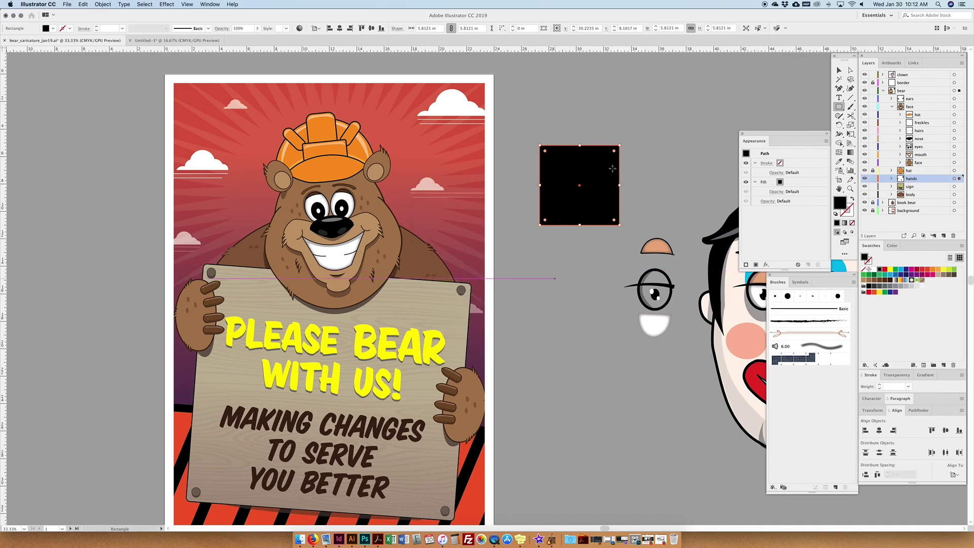
- Move the black square up and place a duplicate of it directly below
{"action": "left_click", "coordinate": [838, 70]}
{"action": "left_click", "coordinate": [533, 191]}
{"action": "left_click_drag", "start_coordinate": [566, 208], "coordinate": [588, 230]}
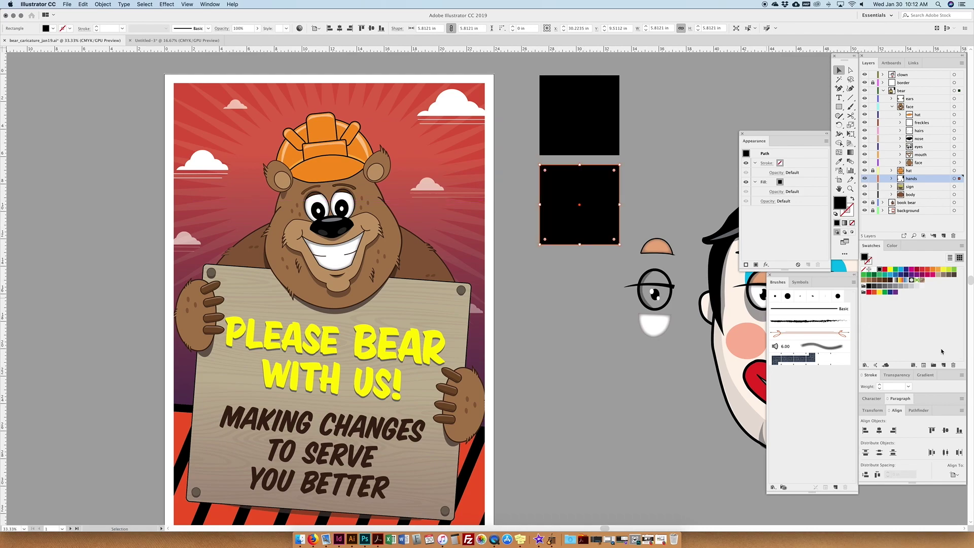
- Create a global process swatch with C, M, Y and K all at 100 for the lower black square
{"action": "left_click", "coordinate": [961, 246]}
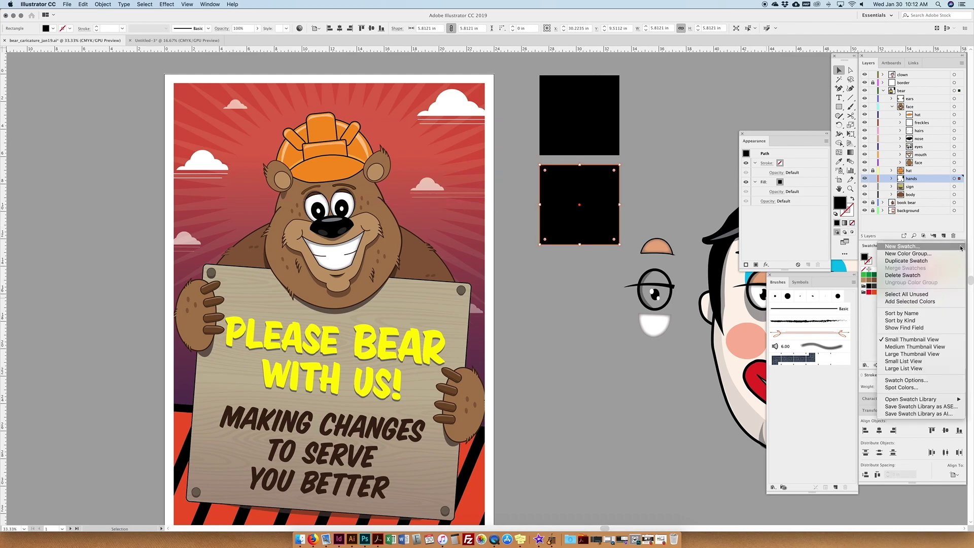
{"action": "left_click", "coordinate": [906, 247]}
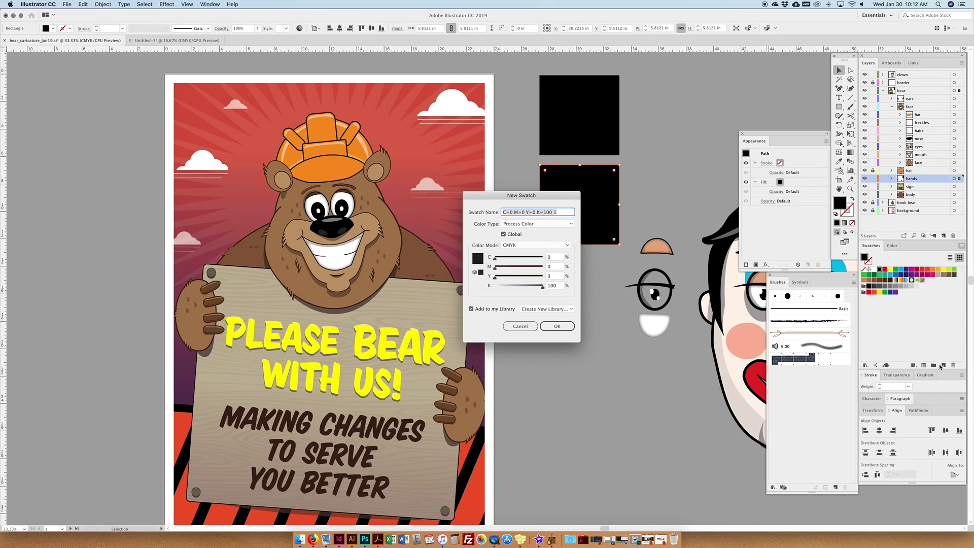
{"action": "left_click_drag", "start_coordinate": [537, 197], "coordinate": [579, 237]}
{"action": "left_click_drag", "start_coordinate": [538, 298], "coordinate": [614, 292]}
{"action": "left_click_drag", "start_coordinate": [537, 309], "coordinate": [619, 316]}
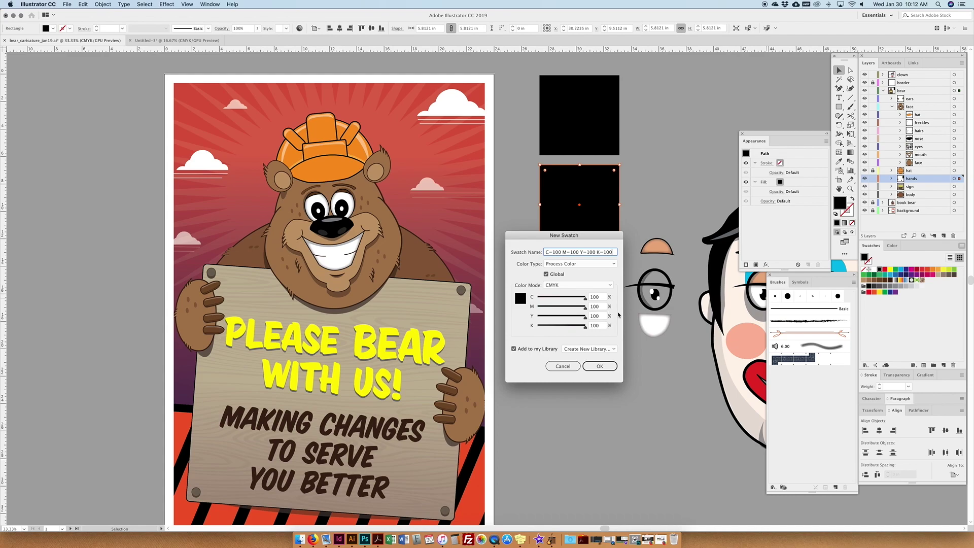
{"action": "left_click_drag", "start_coordinate": [584, 299], "coordinate": [557, 299]}
{"action": "left_click_drag", "start_coordinate": [557, 299], "coordinate": [611, 300]}
{"action": "left_click_drag", "start_coordinate": [592, 239], "coordinate": [596, 276]}
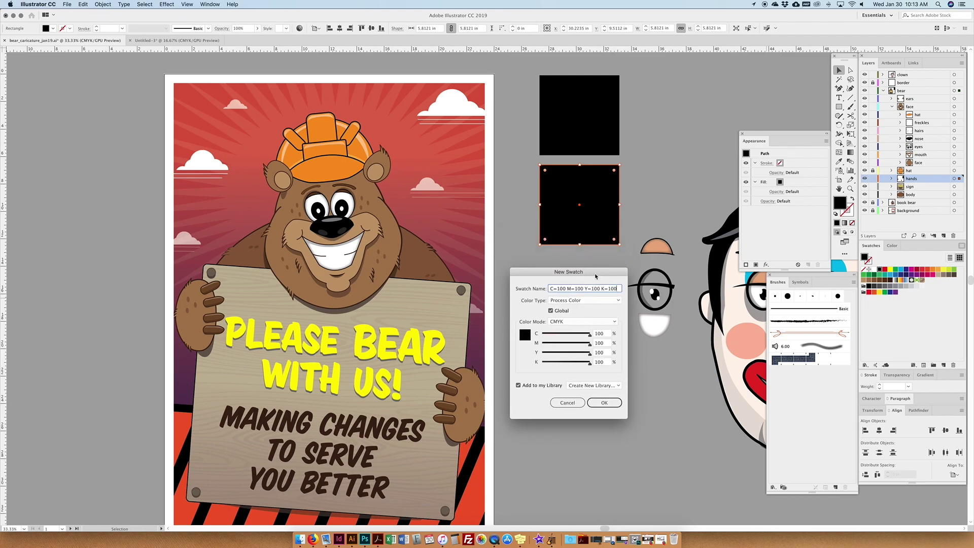
{"action": "left_click", "coordinate": [604, 403]}
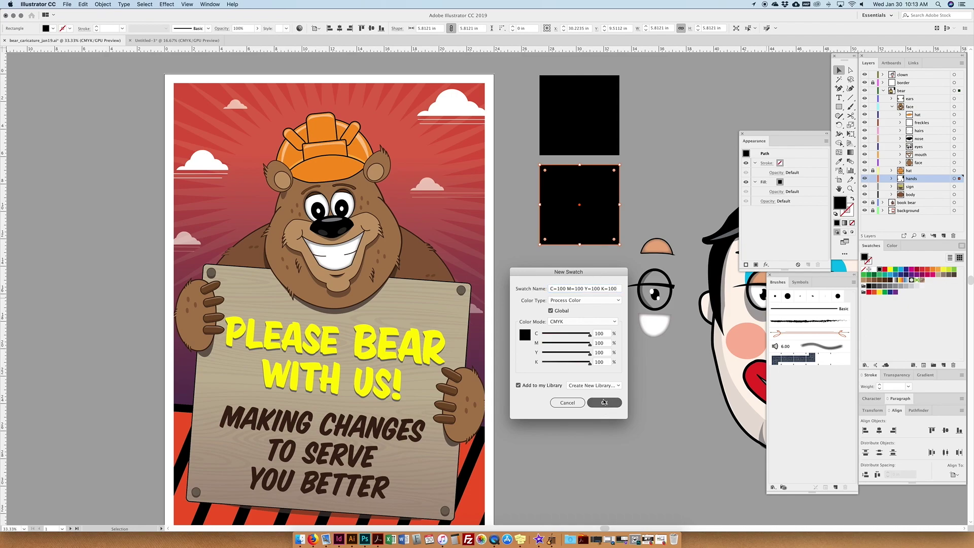
{"action": "left_click", "coordinate": [647, 67]}
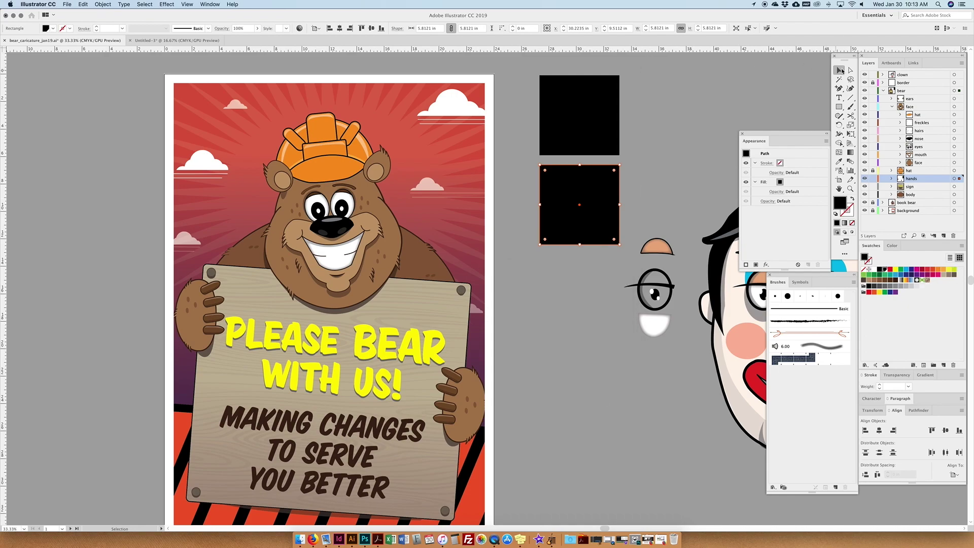
- Move the lower, rich black square up so it overlaps the corner of the plain black square
{"action": "left_click", "coordinate": [597, 204], "text": "shift"}
{"action": "left_click_drag", "start_coordinate": [597, 204], "coordinate": [636, 161]}
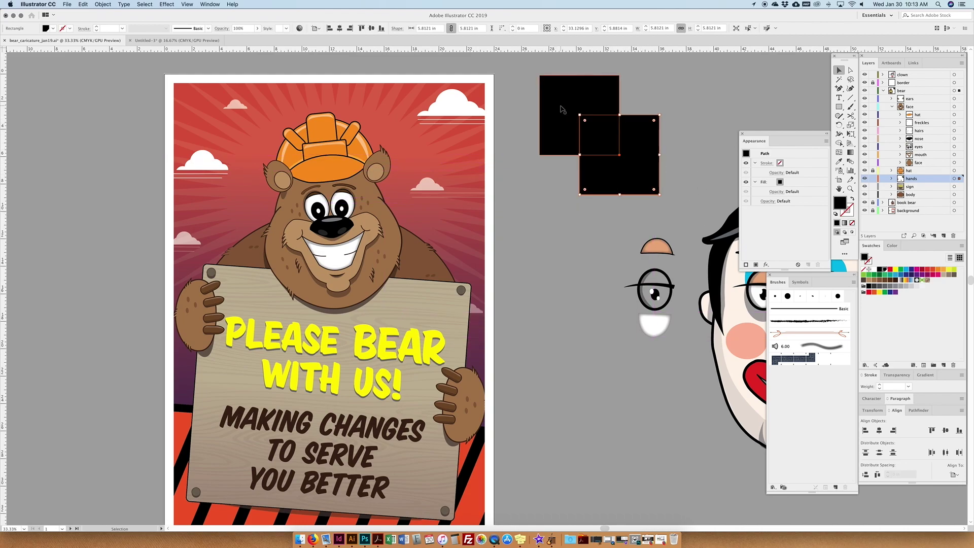
{"action": "left_click", "coordinate": [655, 100]}
{"action": "left_click", "coordinate": [648, 160]}
- Select the bear's nose on the poster to check its black fill, and clear the selection
{"action": "scroll", "coordinate": [508, 193], "scroll_direction": "left", "scroll_amount": 5}
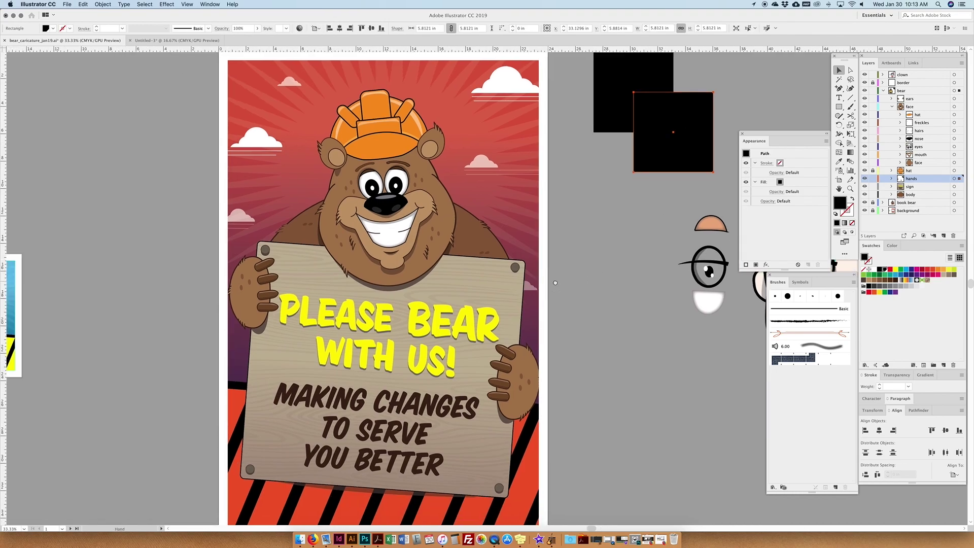
{"action": "left_click", "coordinate": [395, 207]}
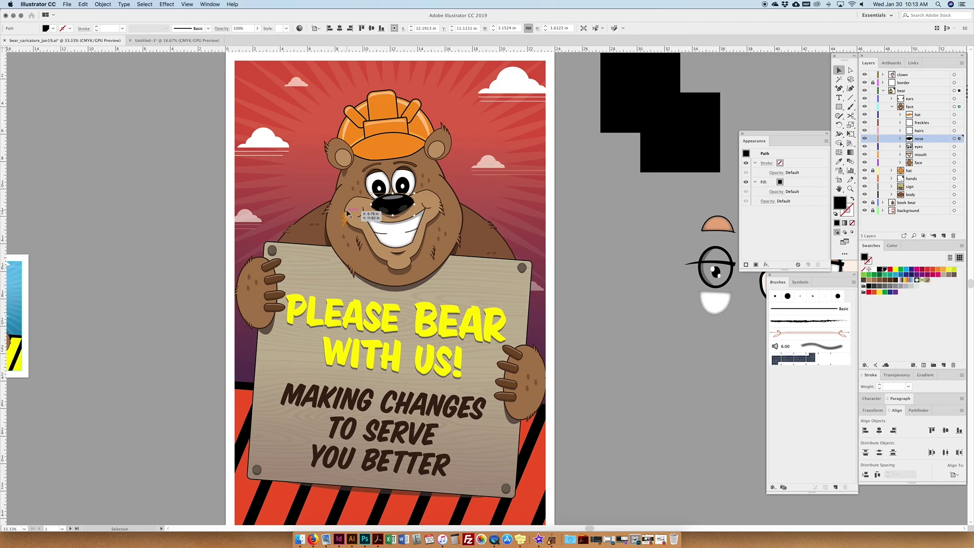
{"action": "left_click", "coordinate": [561, 211]}
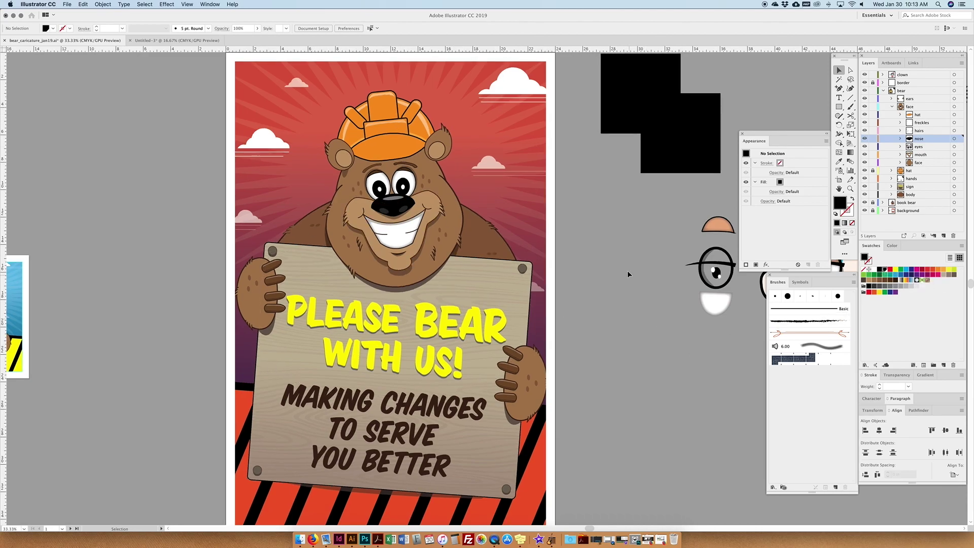
- Select the two overlapping black squares beside the poster and delete them
{"action": "left_click", "coordinate": [921, 331]}
{"action": "left_click_drag", "start_coordinate": [722, 220], "coordinate": [606, 346]}
{"action": "left_click_drag", "start_coordinate": [482, 298], "coordinate": [548, 341]}
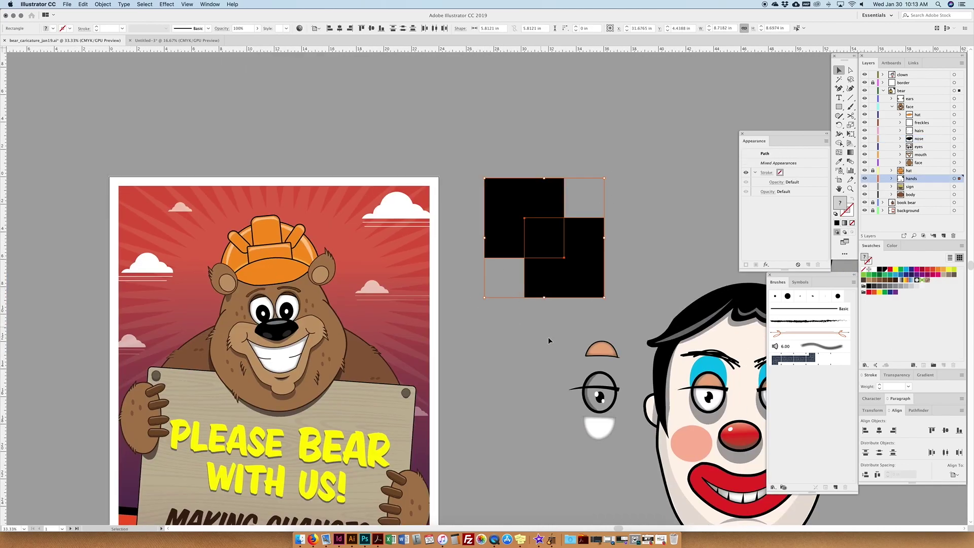
{"action": "key", "text": "Delete"}
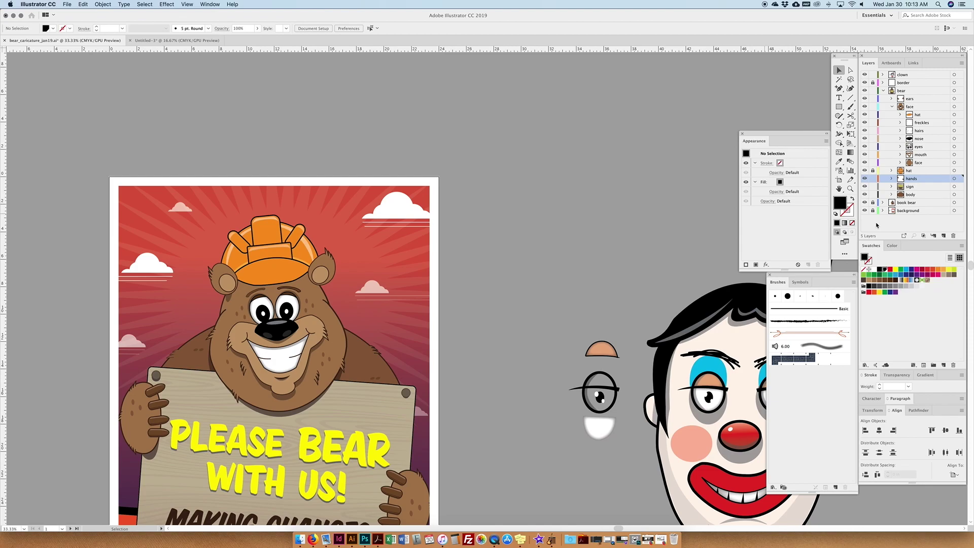
- Build an L-shaped set of three squares, each about 5.74 in wide, on the empty canvas and fill them with CMYK Cyan
{"action": "left_click", "coordinate": [839, 106]}
{"action": "left_click_drag", "start_coordinate": [511, 166], "coordinate": [546, 244]}
{"action": "key", "text": "v"}
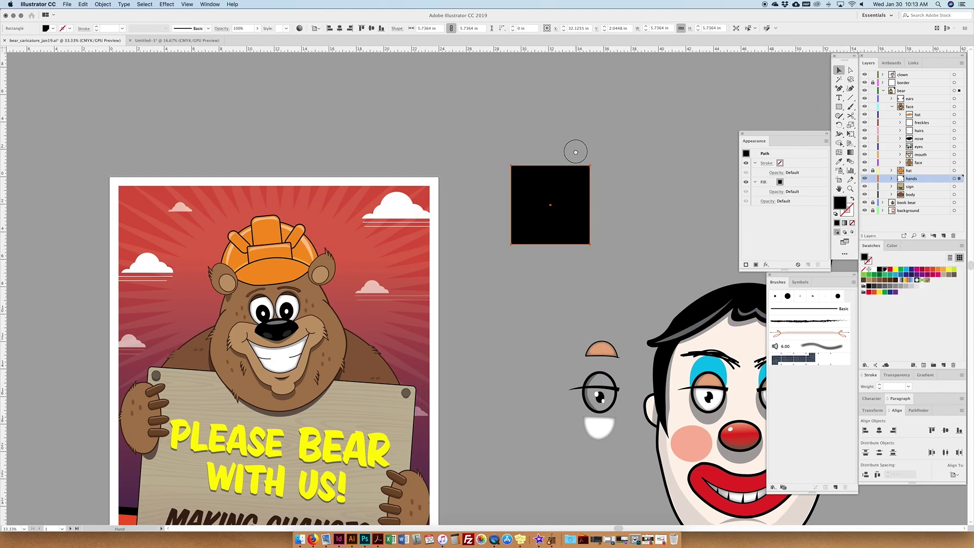
{"action": "scroll", "coordinate": [554, 282], "scroll_direction": "up", "scroll_amount": 3}
{"action": "mouse_move", "coordinate": [553, 283]}
{"action": "left_mouse_down"}
{"action": "mouse_move", "coordinate": [549, 184]}
{"action": "mouse_move", "coordinate": [625, 193]}
{"action": "mouse_move", "coordinate": [551, 288]}
{"action": "left_mouse_up"}
{"action": "left_click_drag", "start_coordinate": [693, 175], "coordinate": [516, 306]}
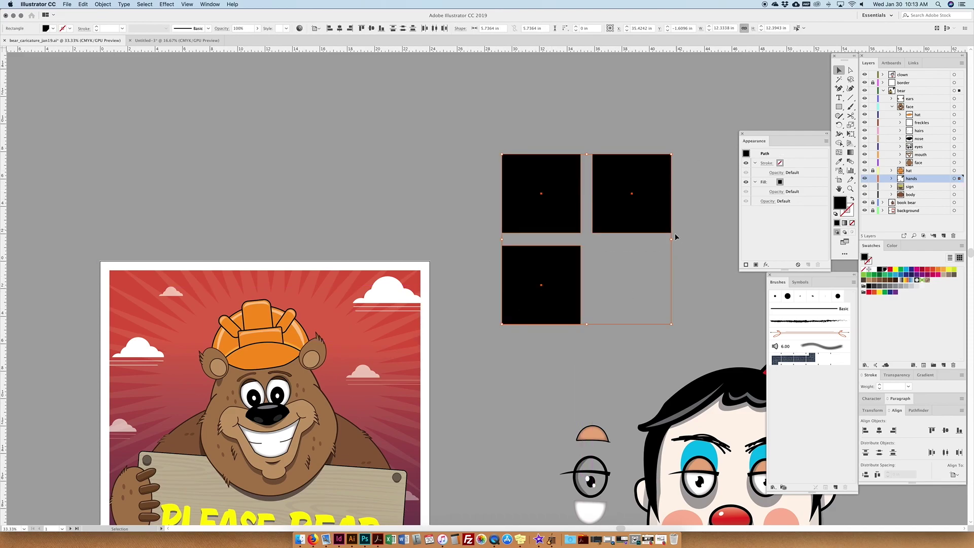
{"action": "left_click", "coordinate": [906, 270]}
- Place a duplicate of the three-square set beside it and fill the copy with the purple C=75 M=100 Y=0 K=0 swatch
{"action": "left_click_drag", "start_coordinate": [649, 201], "coordinate": [612, 124]}
{"action": "left_click_drag", "start_coordinate": [650, 220], "coordinate": [544, 255]}
{"action": "left_click", "coordinate": [533, 169]}
{"action": "left_click_drag", "start_coordinate": [374, 198], "coordinate": [587, 202]}
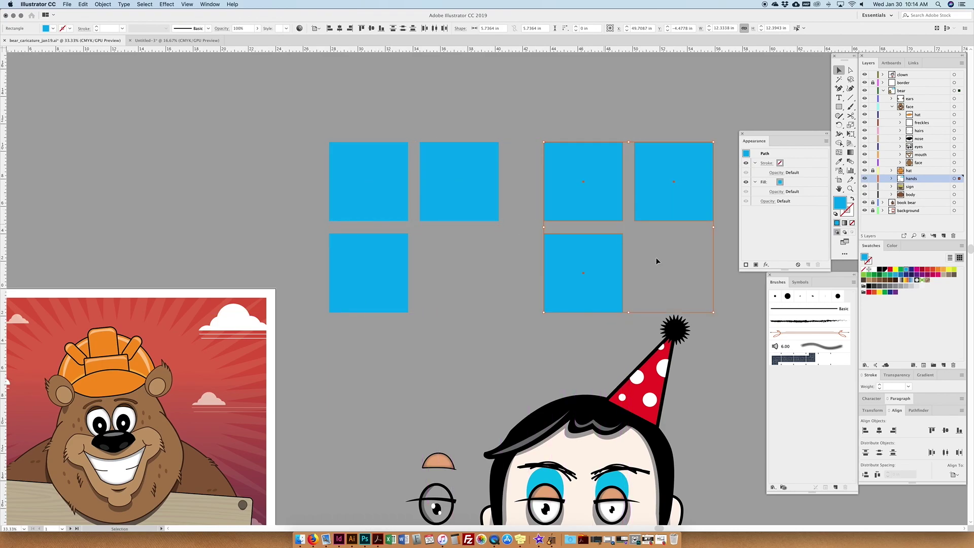
{"action": "left_click", "coordinate": [917, 275]}
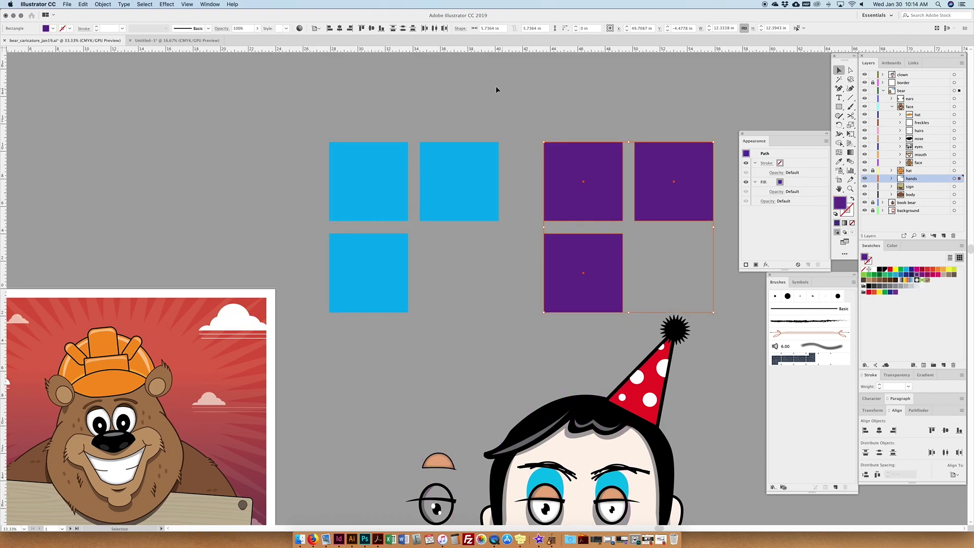
{"action": "left_click", "coordinate": [490, 125]}
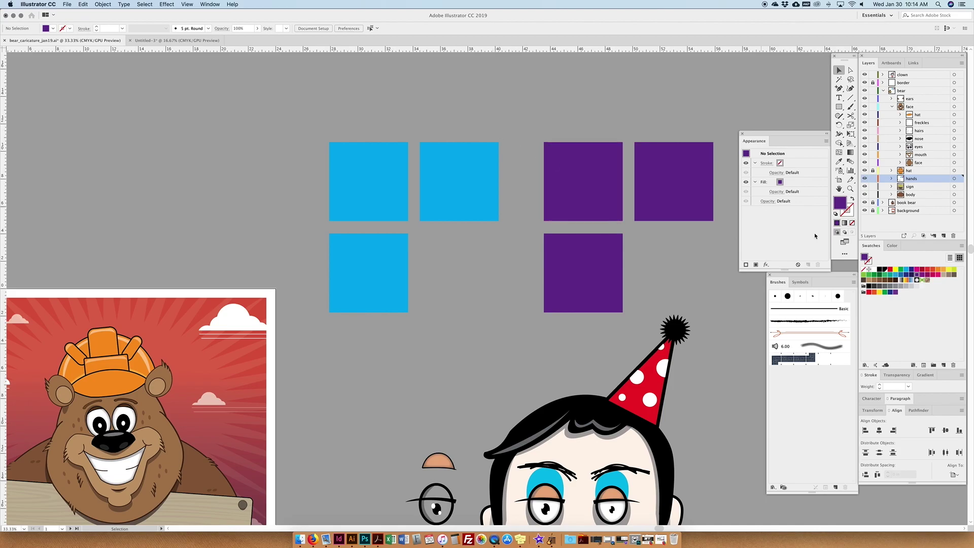
- Select the cyan set and the purple set in turn to check the fill each one uses
{"action": "left_click", "coordinate": [372, 289]}
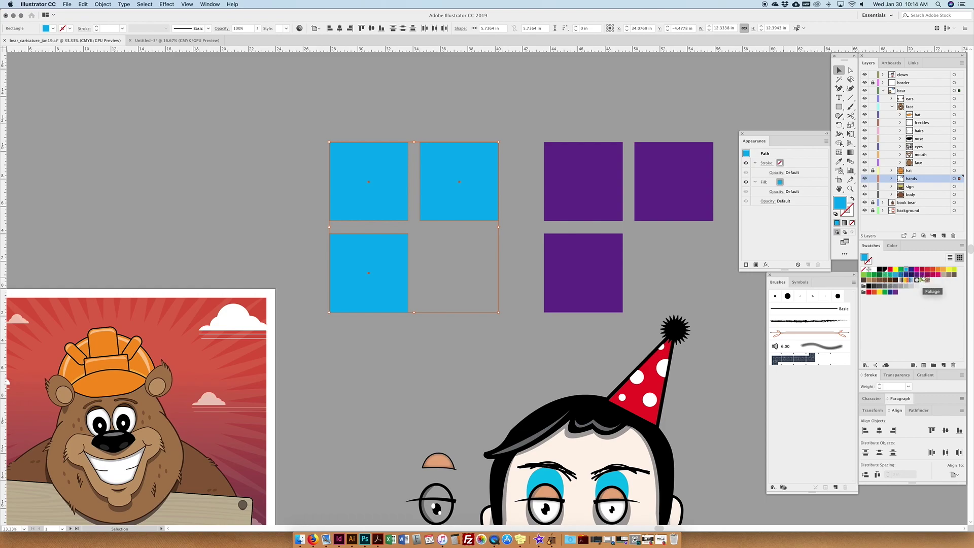
{"action": "left_click", "coordinate": [650, 128]}
{"action": "left_click", "coordinate": [561, 160]}
{"action": "left_click_drag", "start_coordinate": [547, 117], "coordinate": [671, 277]}
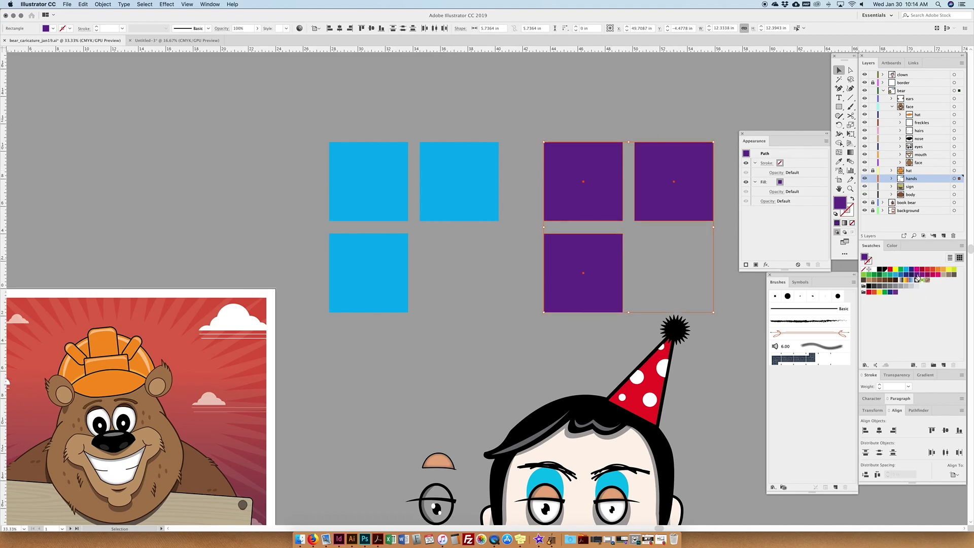
{"action": "left_click", "coordinate": [742, 282]}
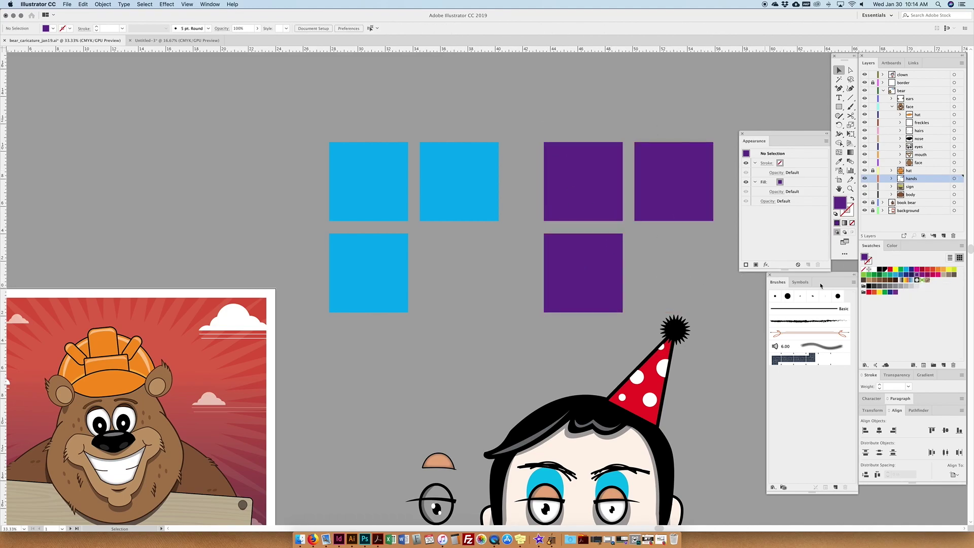
- Make the purple C=75 M=100 Y=0 K=0 swatch a global color
{"action": "double_click", "coordinate": [918, 276]}
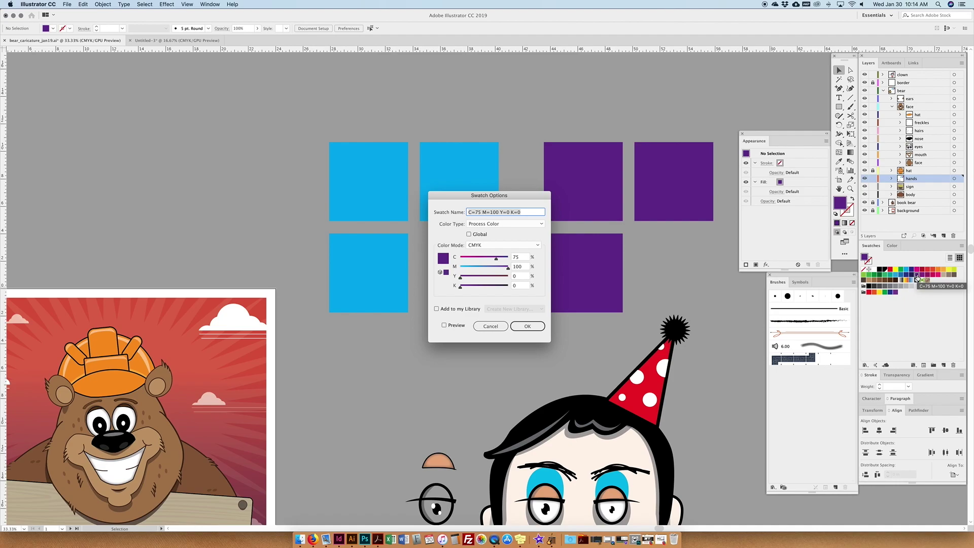
{"action": "left_click", "coordinate": [469, 235]}
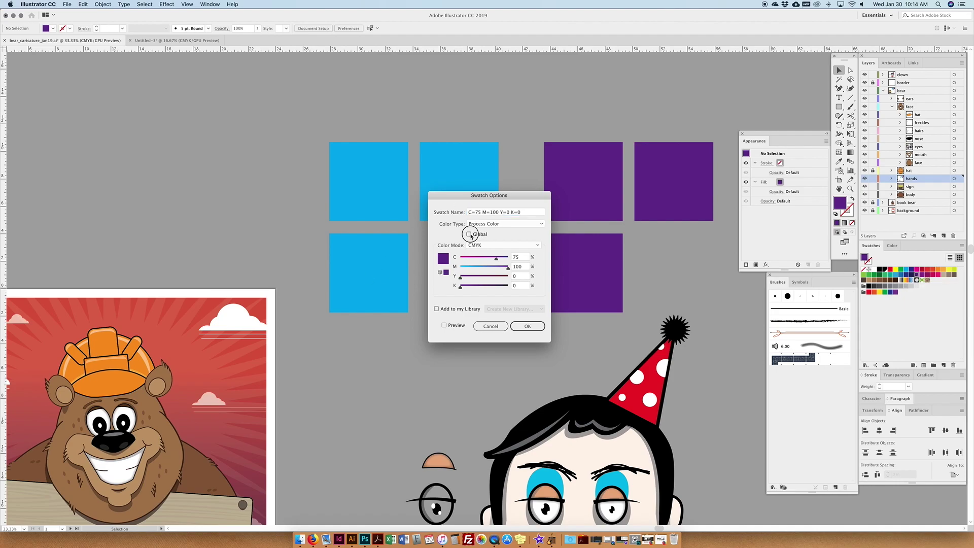
{"action": "left_click", "coordinate": [528, 326]}
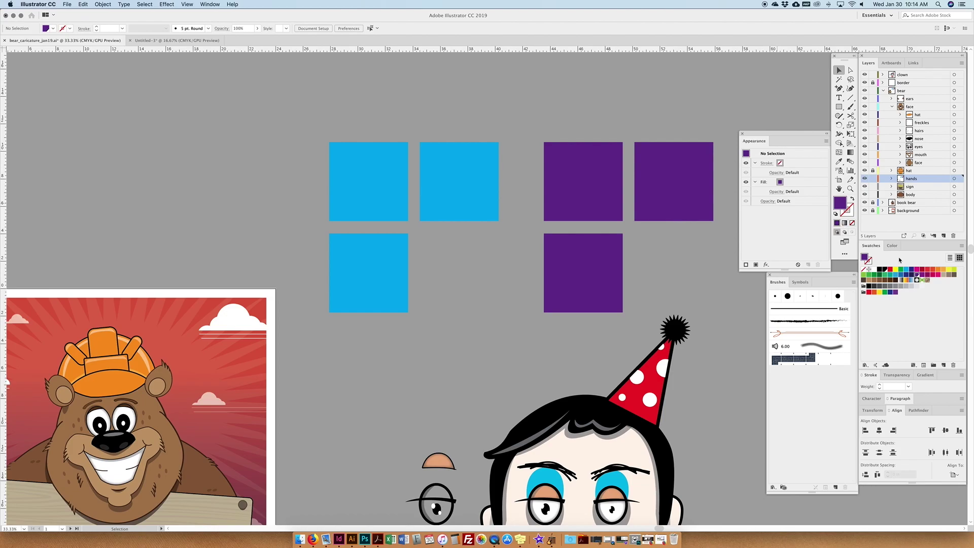
- With only the upper-right cyan square selected, edit the CMYK Cyan swatch to C=42 M=0 Y=70 K=0
{"action": "left_click", "coordinate": [462, 164]}
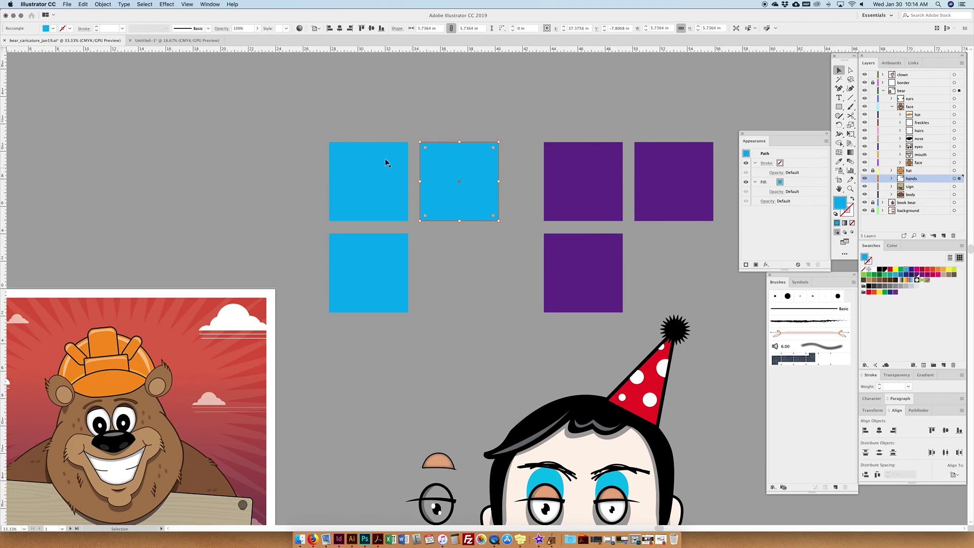
{"action": "left_click", "coordinate": [455, 300]}
{"action": "left_click", "coordinate": [461, 184]}
{"action": "double_click", "coordinate": [893, 269]}
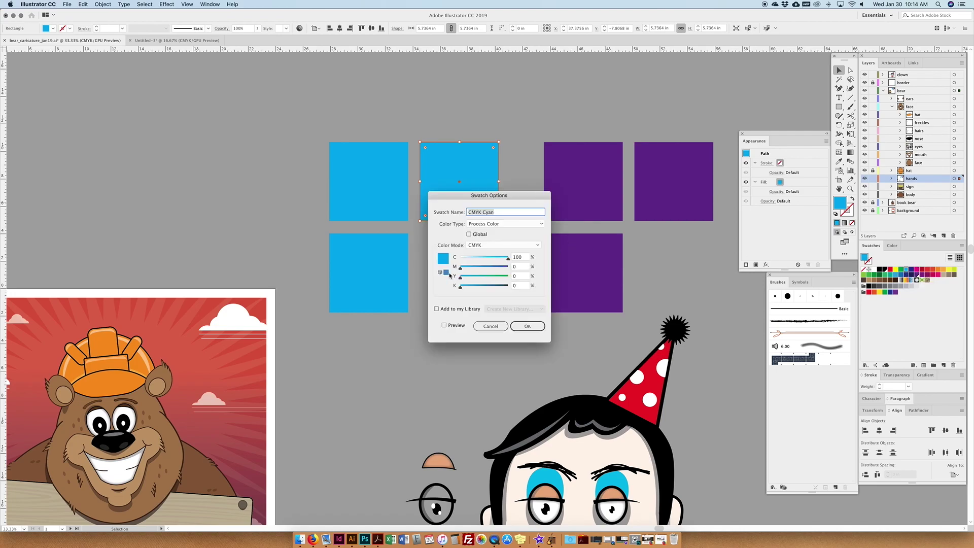
{"action": "left_click_drag", "start_coordinate": [508, 260], "coordinate": [493, 278]}
{"action": "left_click", "coordinate": [520, 327]}
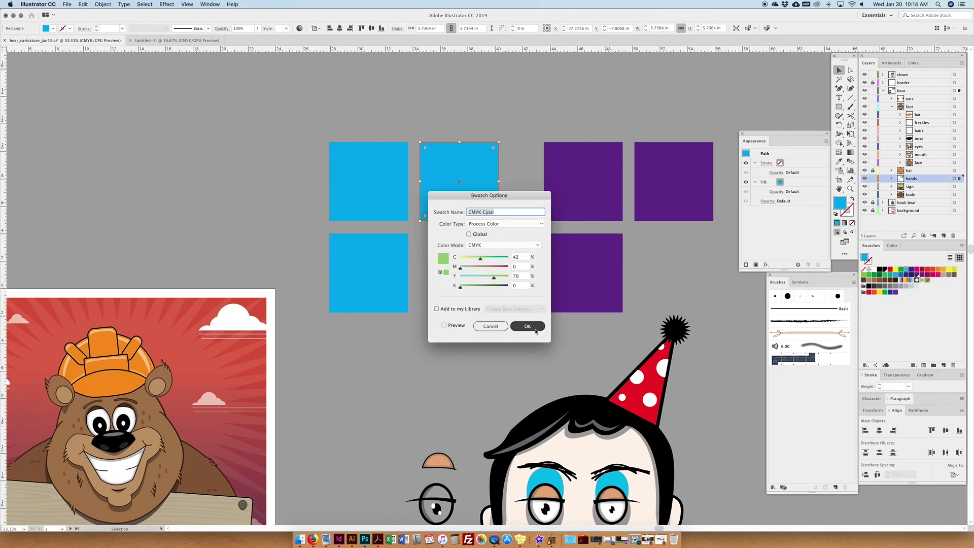
- Compare the edited square with the remaining cyan and purple squares, and view the purple swatch's options without changing them
{"action": "left_click_drag", "start_coordinate": [481, 110], "coordinate": [449, 181]}
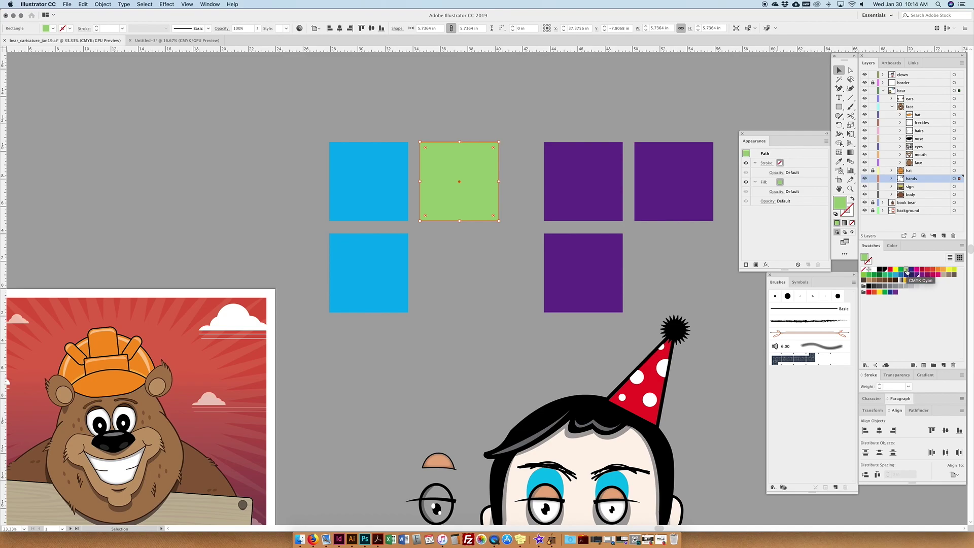
{"action": "left_click", "coordinate": [388, 284]}
{"action": "left_click", "coordinate": [522, 236]}
{"action": "left_click", "coordinate": [584, 188]}
{"action": "left_click", "coordinate": [634, 243]}
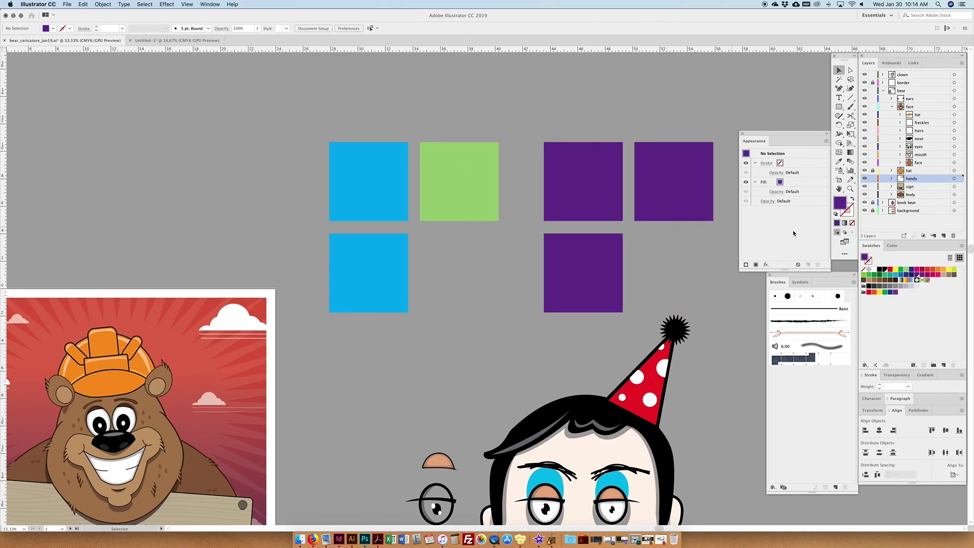
{"action": "double_click", "coordinate": [917, 277]}
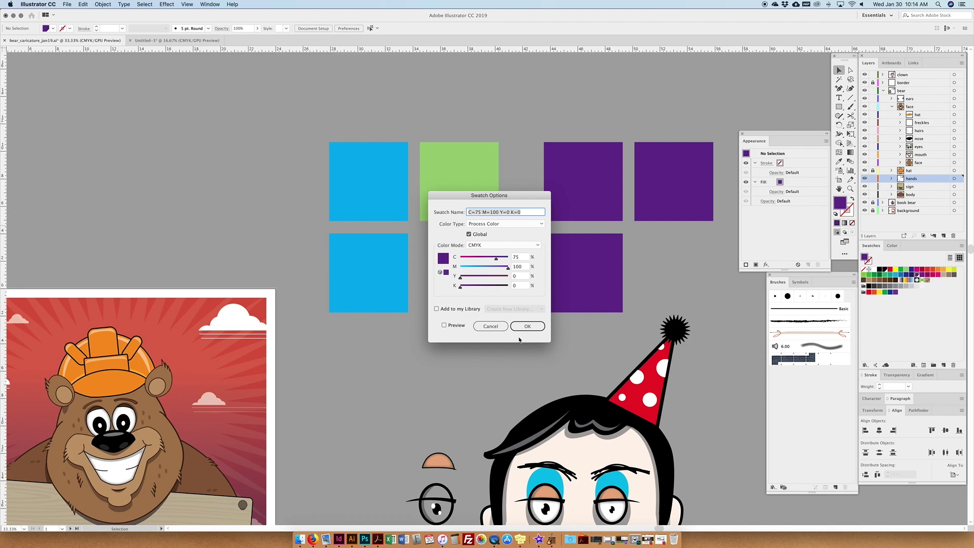
{"action": "key", "text": "Escape"}
{"action": "left_click_drag", "start_coordinate": [578, 72], "coordinate": [675, 264]}
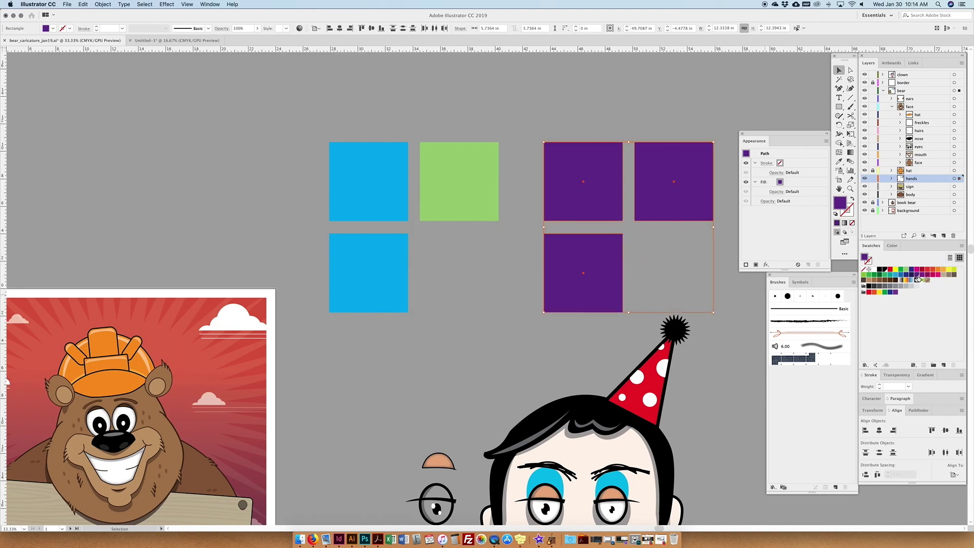
{"action": "left_click", "coordinate": [759, 284]}
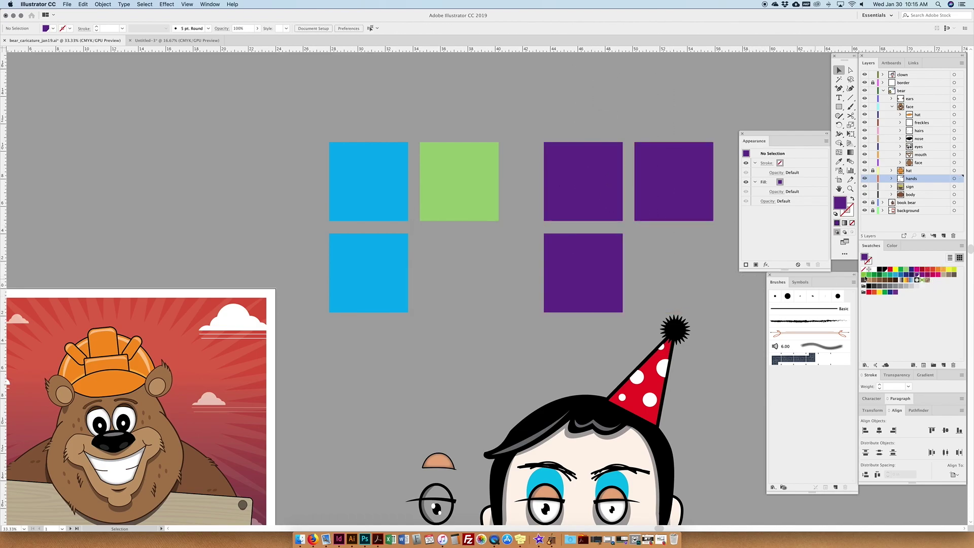
- With nothing selected, change the global purple swatch to C=30 M=43 Y=15 K=41
{"action": "double_click", "coordinate": [917, 278]}
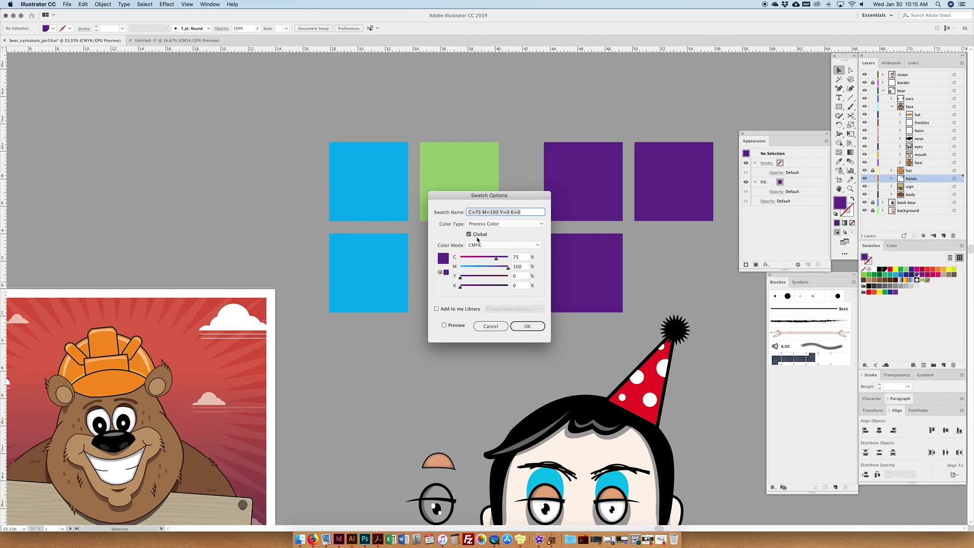
{"action": "left_click_drag", "start_coordinate": [499, 260], "coordinate": [468, 277]}
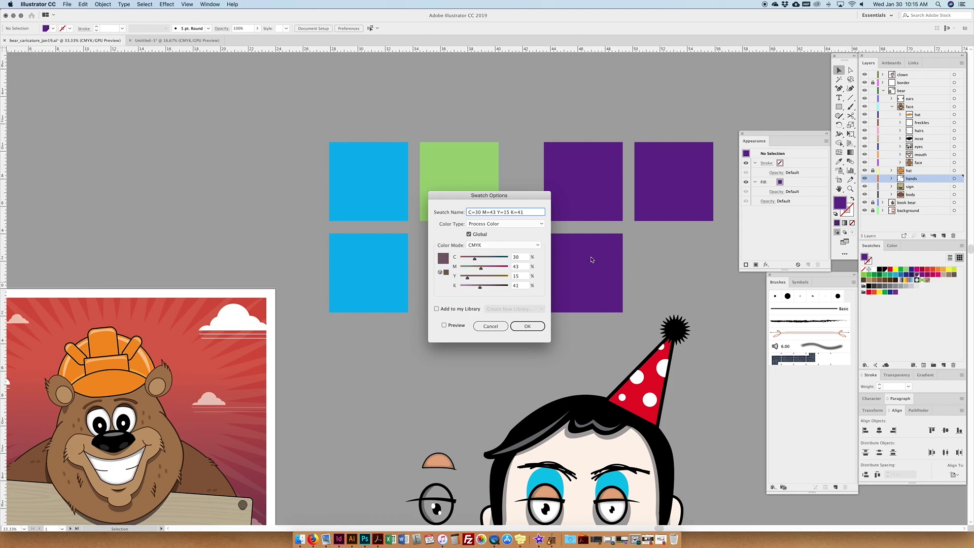
{"action": "left_click", "coordinate": [541, 325]}
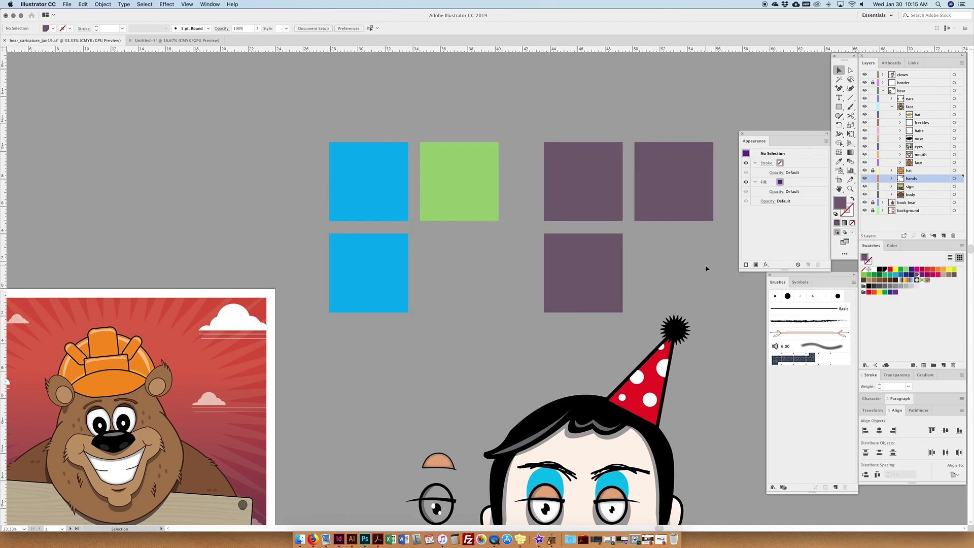
- Change the global dark purple swatch to C=99 M=36 Y=86 K=16
{"action": "double_click", "coordinate": [917, 278]}
{"action": "left_click_drag", "start_coordinate": [495, 195], "coordinate": [453, 201]}
{"action": "mouse_move", "coordinate": [432, 264]}
{"action": "left_mouse_down"}
{"action": "mouse_move", "coordinate": [465, 264]}
{"action": "mouse_move", "coordinate": [436, 283]}
{"action": "mouse_move", "coordinate": [459, 283]}
{"action": "mouse_move", "coordinate": [426, 292]}
{"action": "mouse_move", "coordinate": [436, 275]}
{"action": "left_mouse_up"}
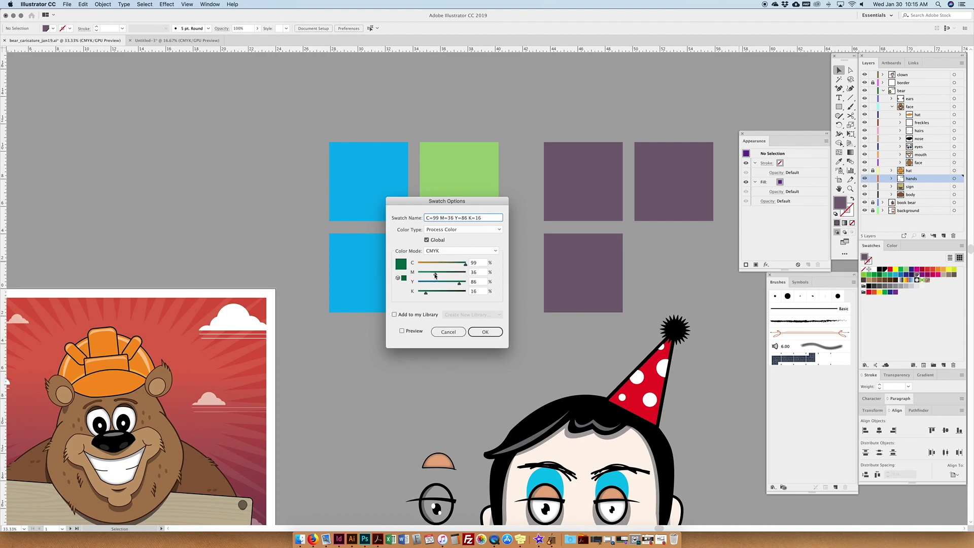
{"action": "left_click", "coordinate": [486, 332]}
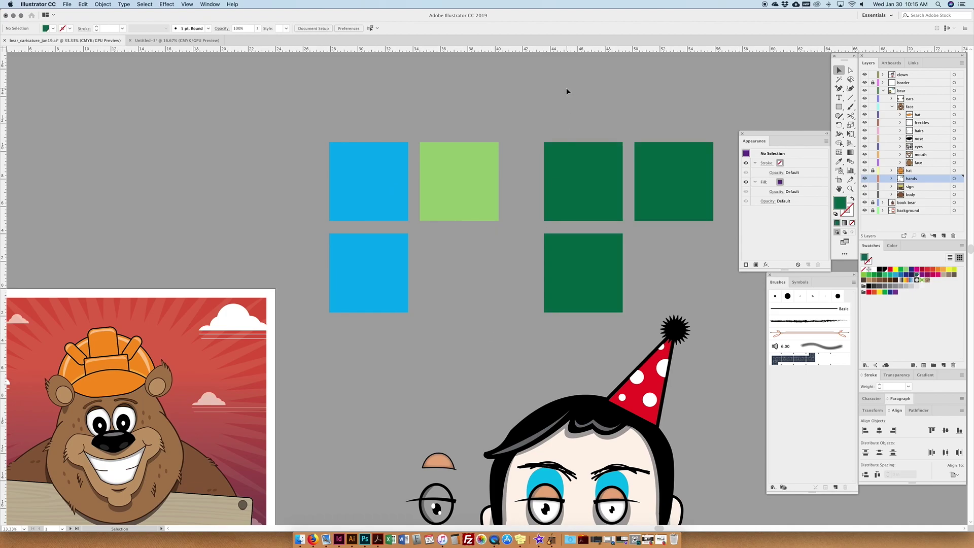
- Paint a wavy path about 25 in wide and 46.5 in tall in the empty area above the small bear artwork with the 5 pt. Round brush
{"action": "scroll", "coordinate": [562, 99], "scroll_direction": "down", "scroll_amount": 3}
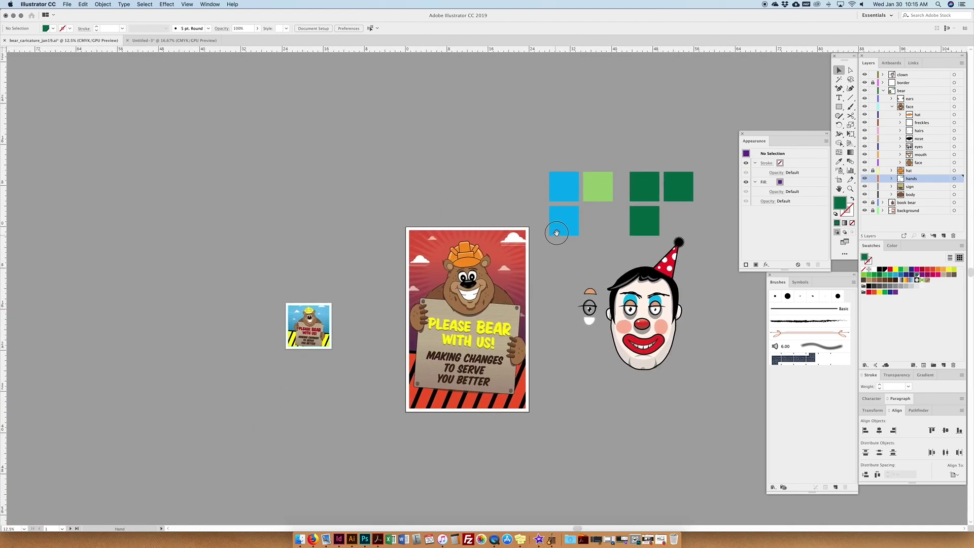
{"action": "left_click_drag", "start_coordinate": [556, 233], "coordinate": [575, 231]}
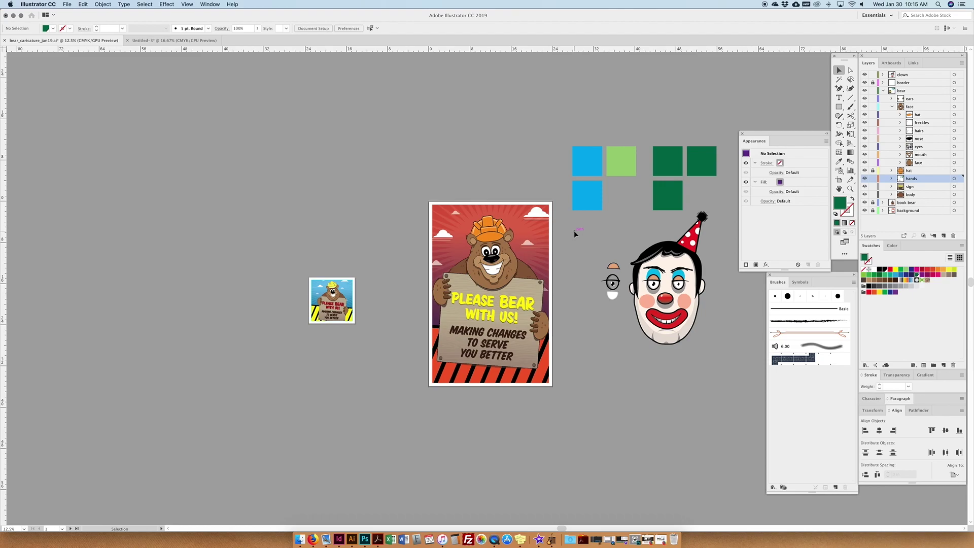
{"action": "key", "text": "super+minus"}
{"action": "key", "text": "super+minus"}
{"action": "key", "text": "super+equal"}
{"action": "key", "text": "super+equal"}
{"action": "left_click_drag", "start_coordinate": [475, 171], "coordinate": [518, 285]}
{"action": "mouse_move", "coordinate": [851, 106]}
{"action": "left_mouse_down"}
{"action": "mouse_move", "coordinate": [884, 117]}
{"action": "mouse_move", "coordinate": [882, 107]}
{"action": "left_mouse_up"}
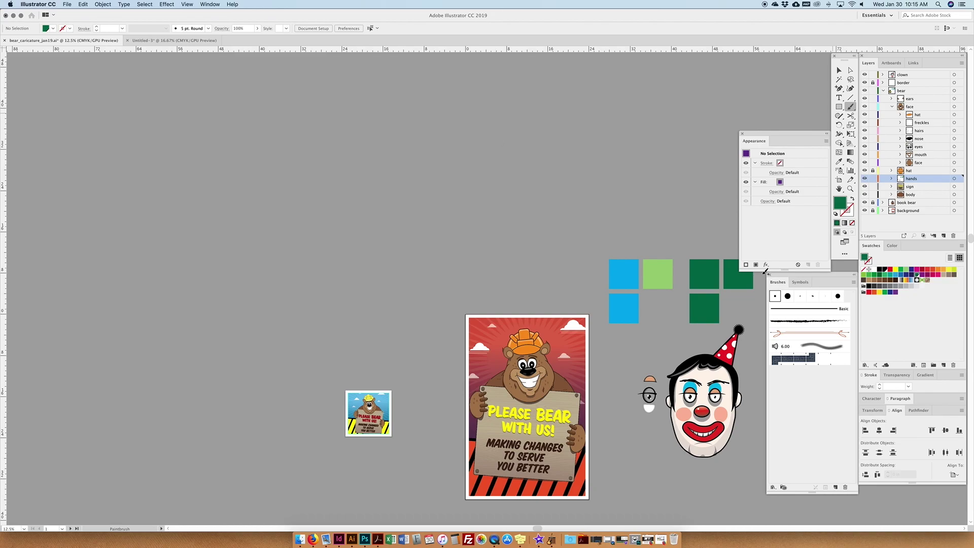
{"action": "left_click", "coordinate": [209, 4]}
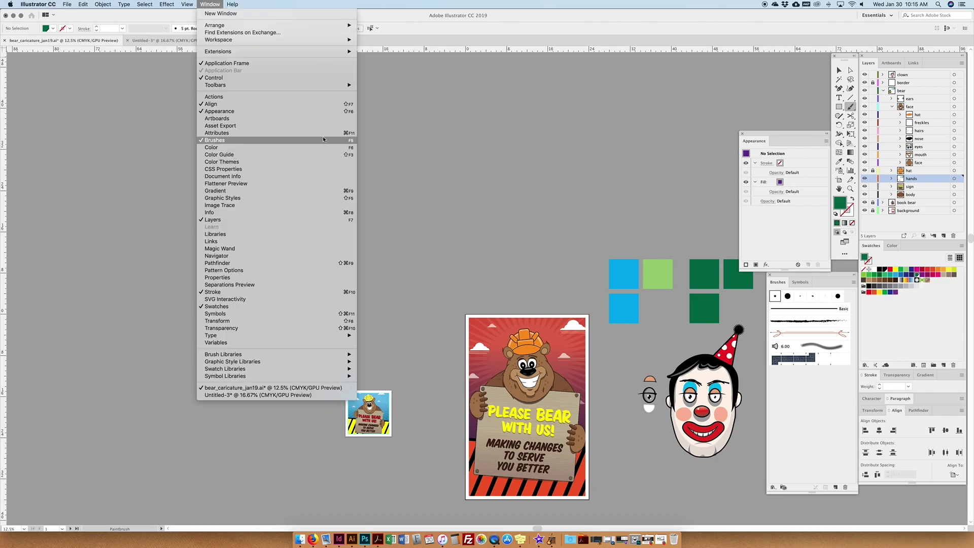
{"action": "left_click", "coordinate": [800, 300]}
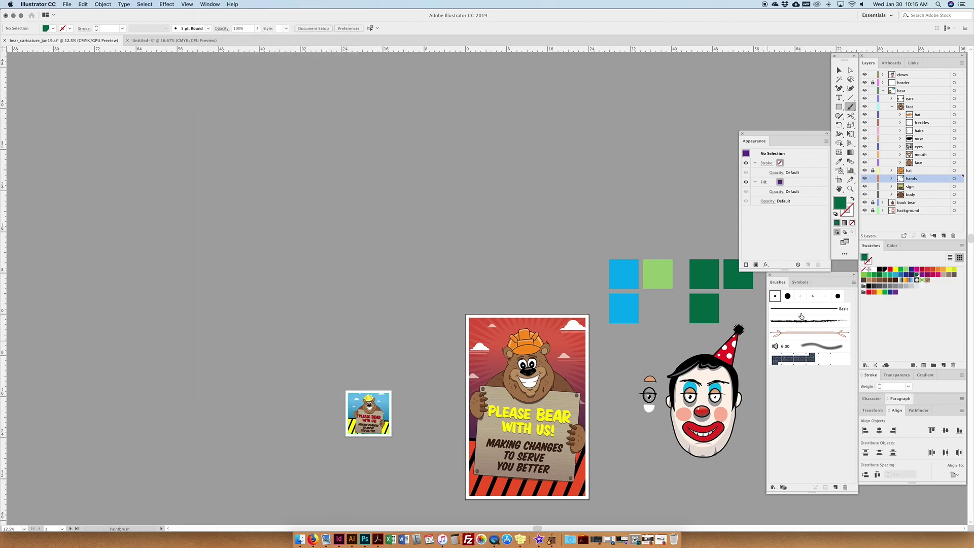
{"action": "left_click", "coordinate": [775, 297]}
{"action": "mouse_move", "coordinate": [373, 127]}
{"action": "left_mouse_down"}
{"action": "mouse_move", "coordinate": [285, 258]}
{"action": "mouse_move", "coordinate": [269, 366]}
{"action": "left_mouse_up"}
{"action": "left_click", "coordinate": [839, 71]}
{"action": "left_click", "coordinate": [338, 281]}
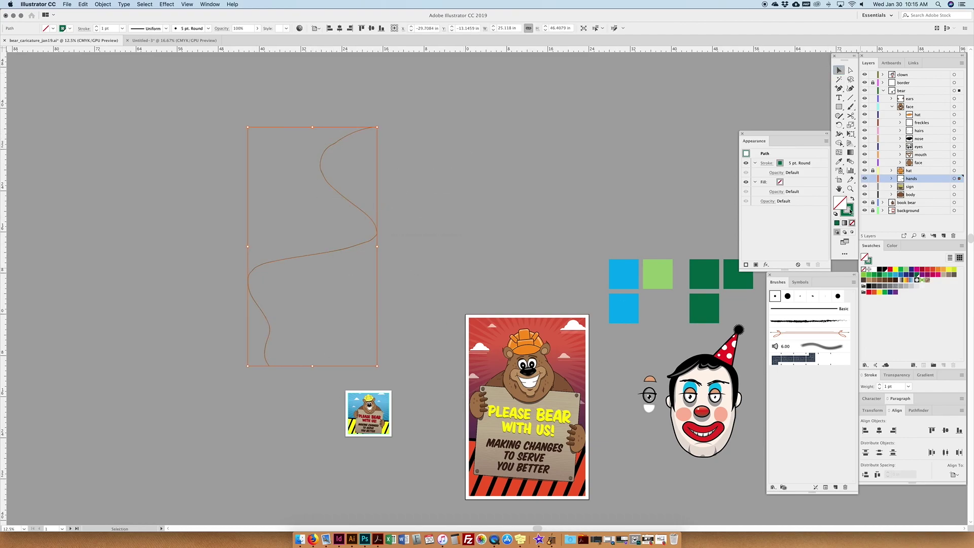
- Apply the 3 pt. Oval brush to the wavy path and set its stroke weight to 80 pt
{"action": "left_click", "coordinate": [800, 296]}
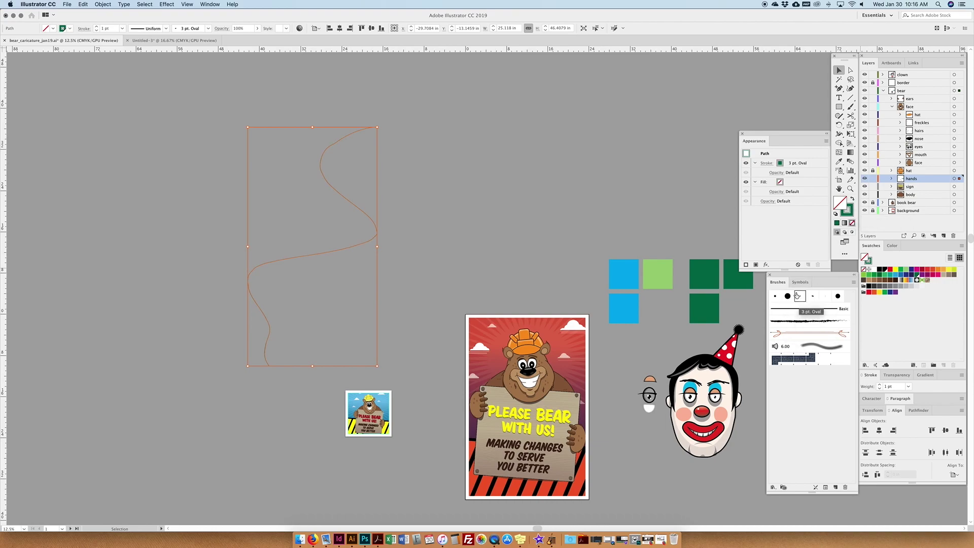
{"action": "left_click", "coordinate": [890, 386]}
{"action": "type", "text": "60"}
{"action": "key", "text": "Return"}
{"action": "key", "text": "shift+Up"}
{"action": "key", "text": "shift+Up"}
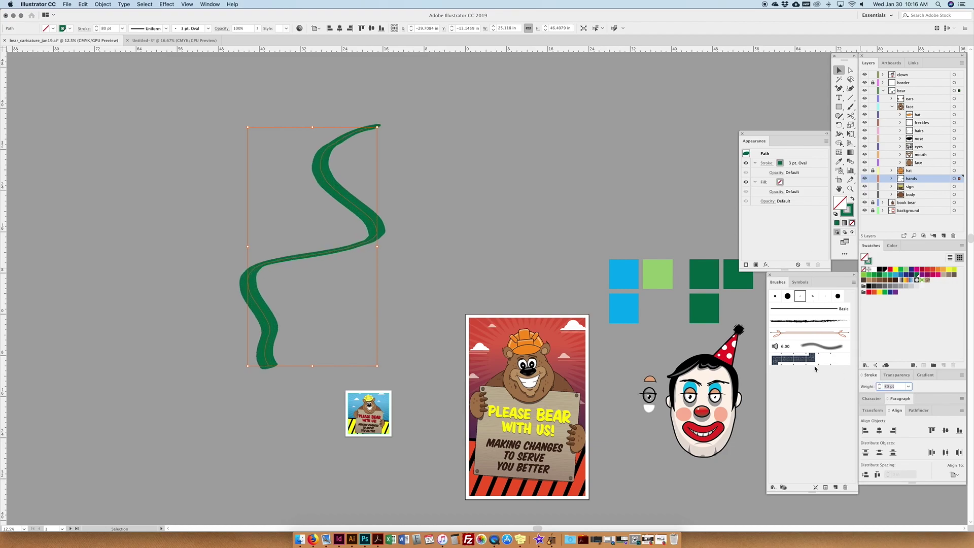
- Try the Charcoal - Feather brush at 70 pt and the Divider brush on the path, then reapply Charcoal - Feather
{"action": "left_click", "coordinate": [814, 321]}
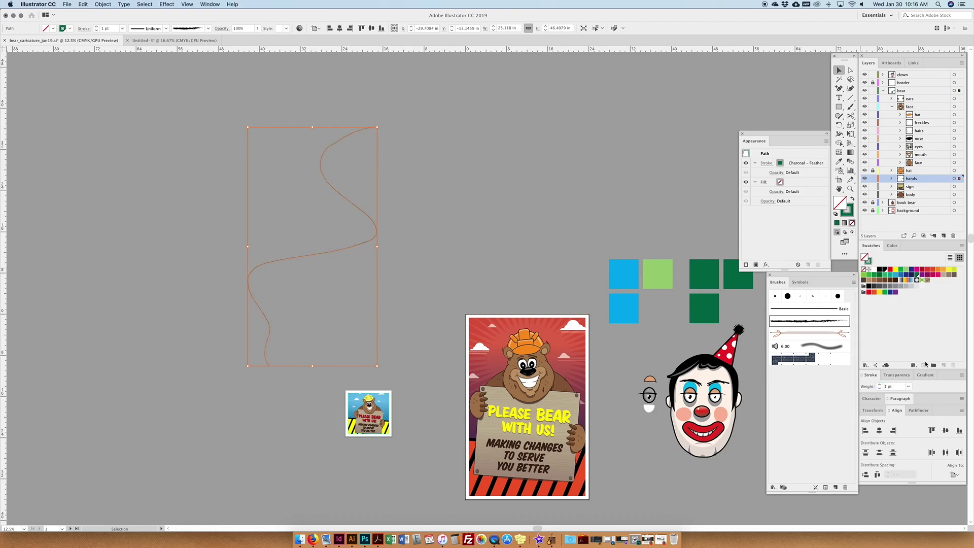
{"action": "left_click", "coordinate": [890, 387]}
{"action": "type", "text": "70"}
{"action": "key", "text": "Return"}
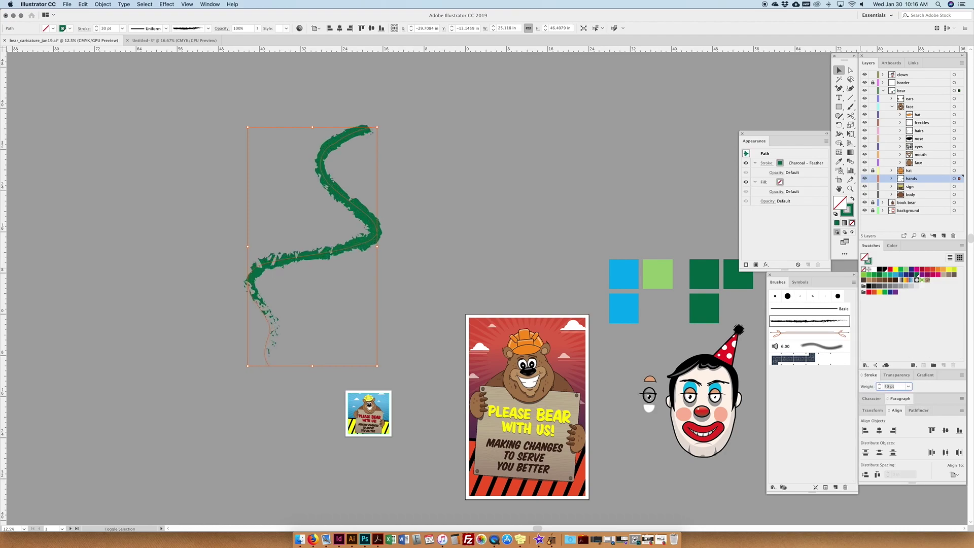
{"action": "left_click", "coordinate": [811, 335]}
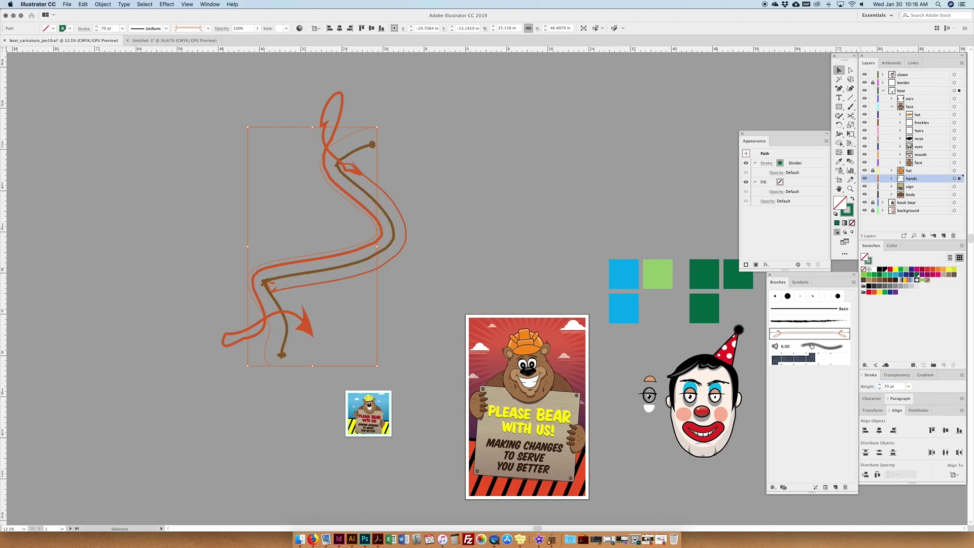
{"action": "left_click", "coordinate": [809, 323]}
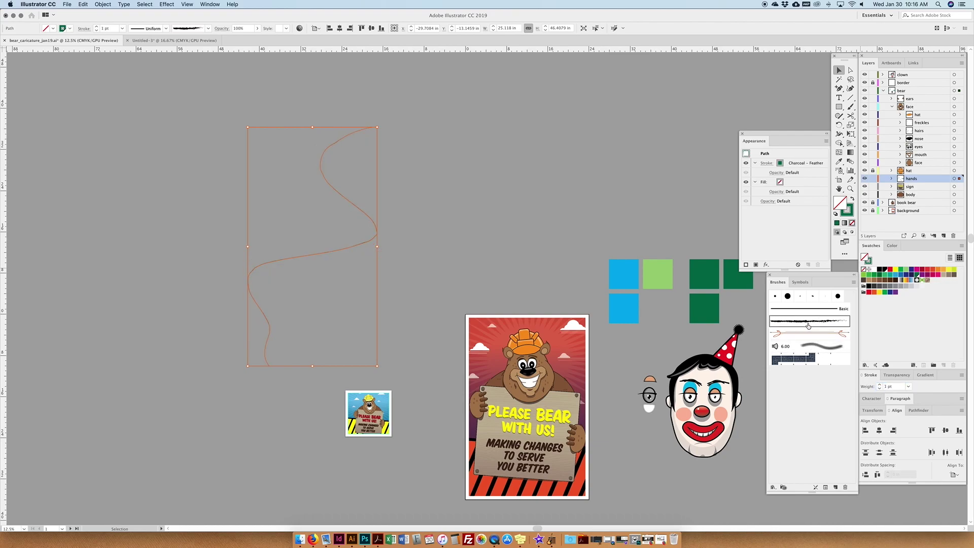
- Open the Artistic_Paintbrush brush library and enlarge it to show all its brushes
{"action": "left_click", "coordinate": [853, 283]}
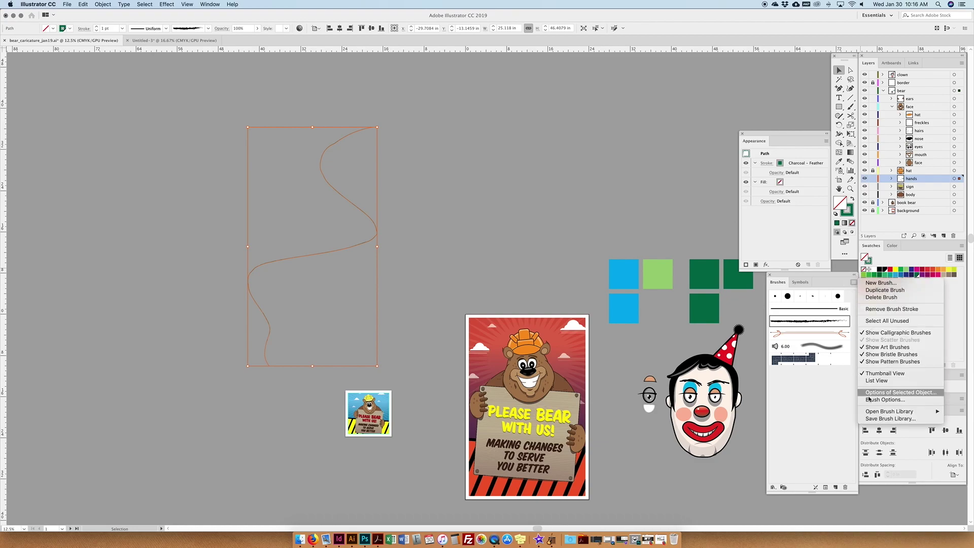
{"action": "left_click", "coordinate": [839, 284]}
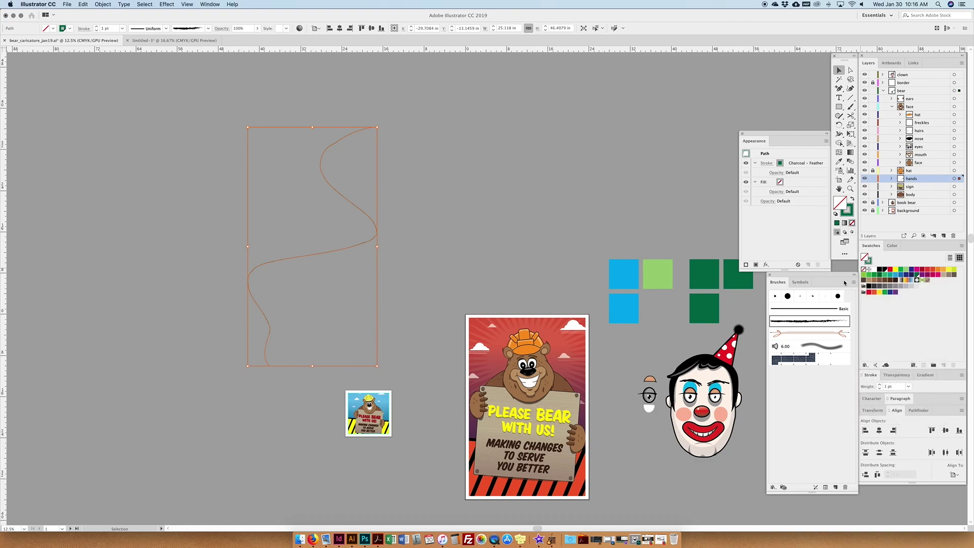
{"action": "left_click", "coordinate": [854, 283]}
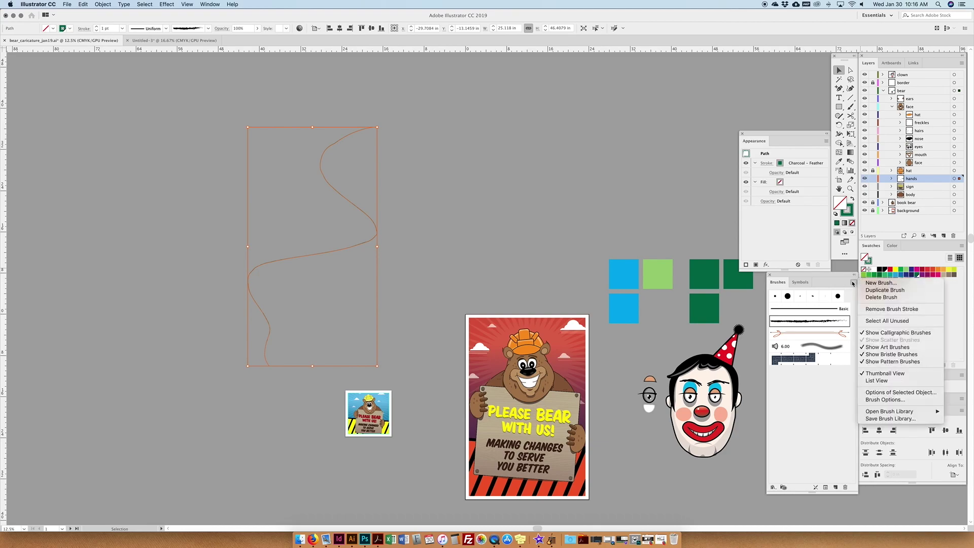
{"action": "mouse_move", "coordinate": [883, 412]}
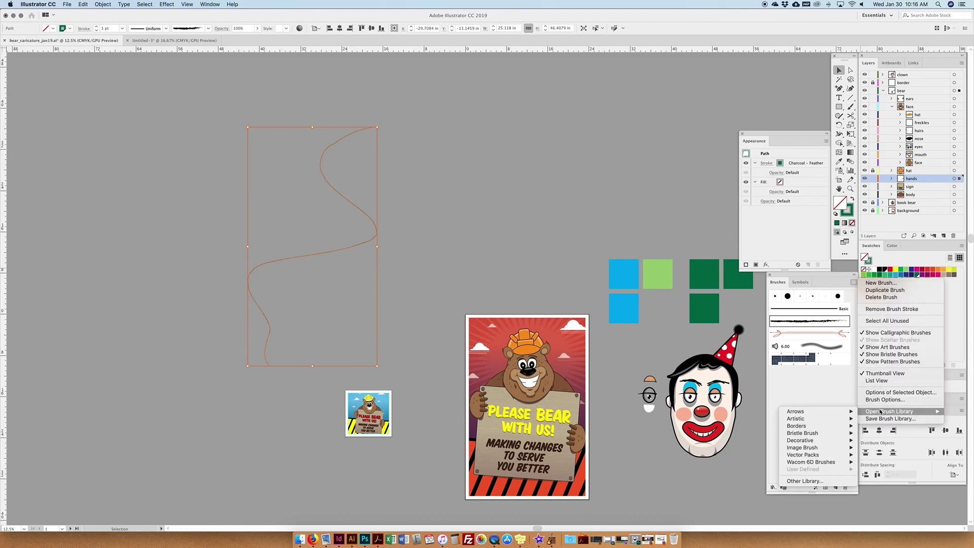
{"action": "mouse_move", "coordinate": [814, 416]}
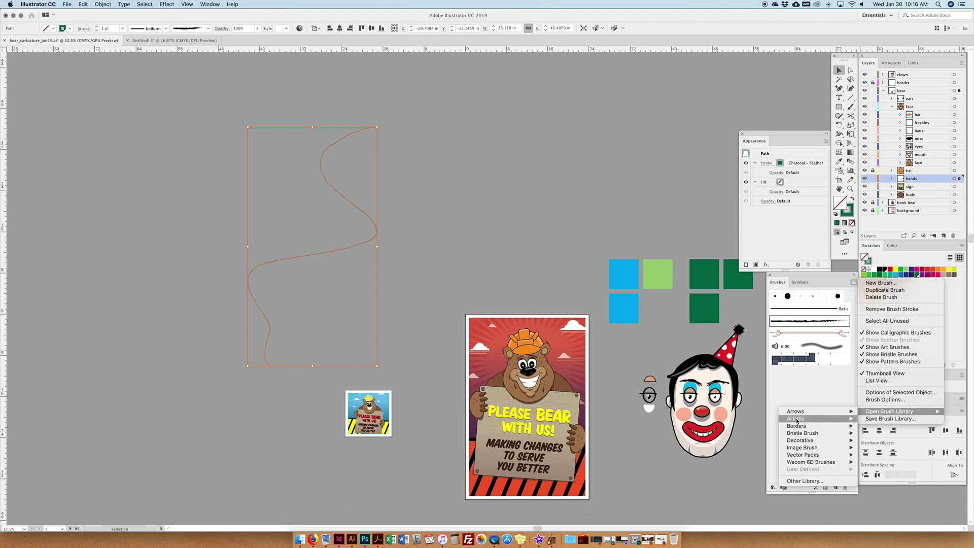
{"action": "mouse_move", "coordinate": [800, 444]}
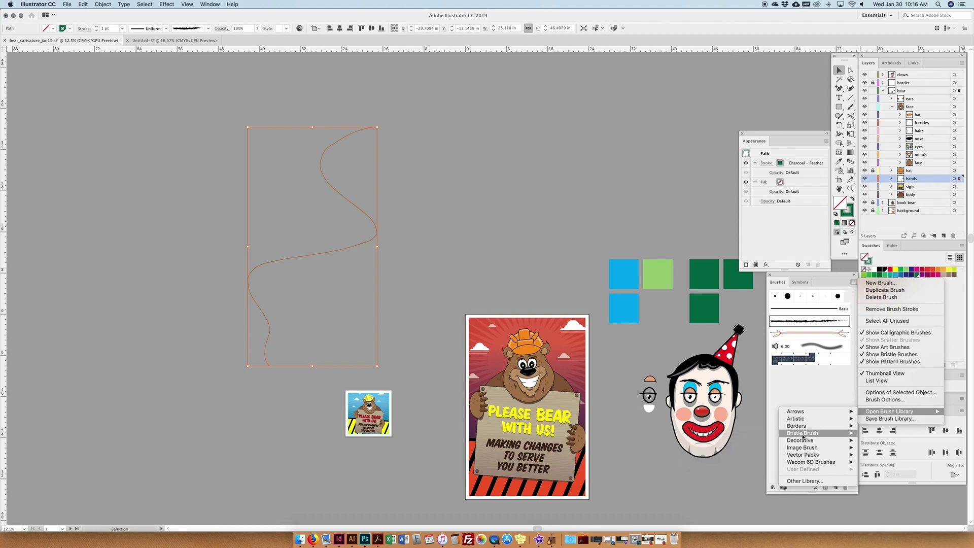
{"action": "mouse_move", "coordinate": [803, 421]}
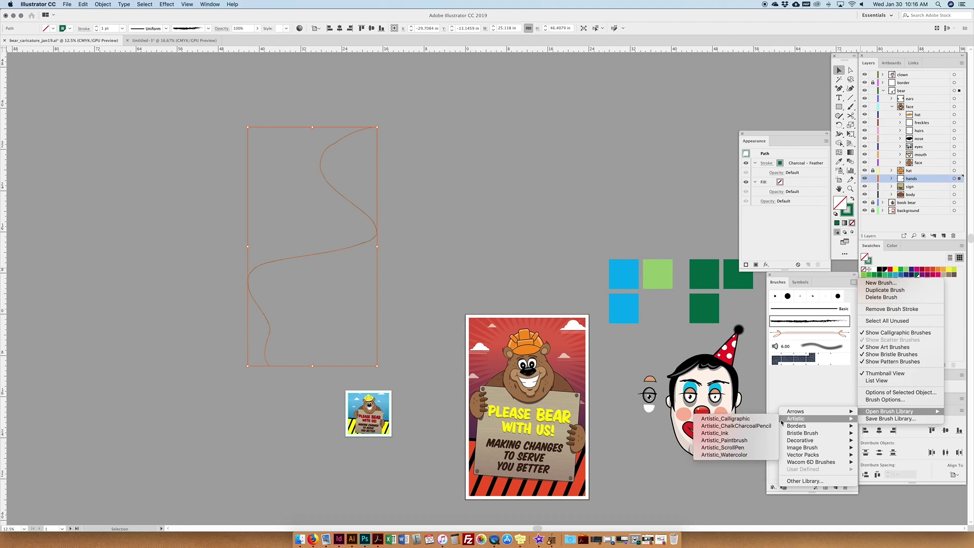
{"action": "left_click", "coordinate": [726, 440]}
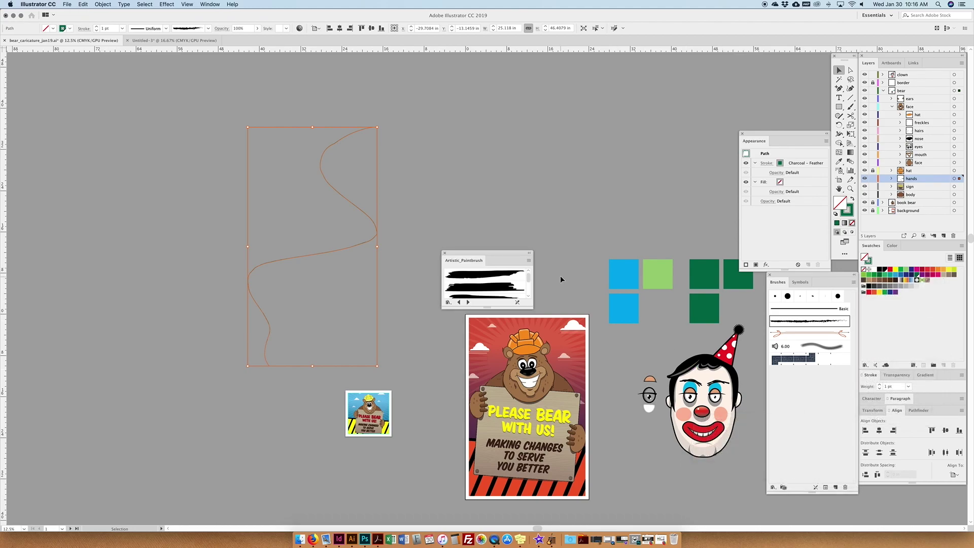
{"action": "left_click_drag", "start_coordinate": [565, 110], "coordinate": [575, 318]}
- Apply Brush 3 and then Dry Brush 8 from the library to the path, and set the stroke weight to 50 pt
{"action": "left_click", "coordinate": [573, 103]}
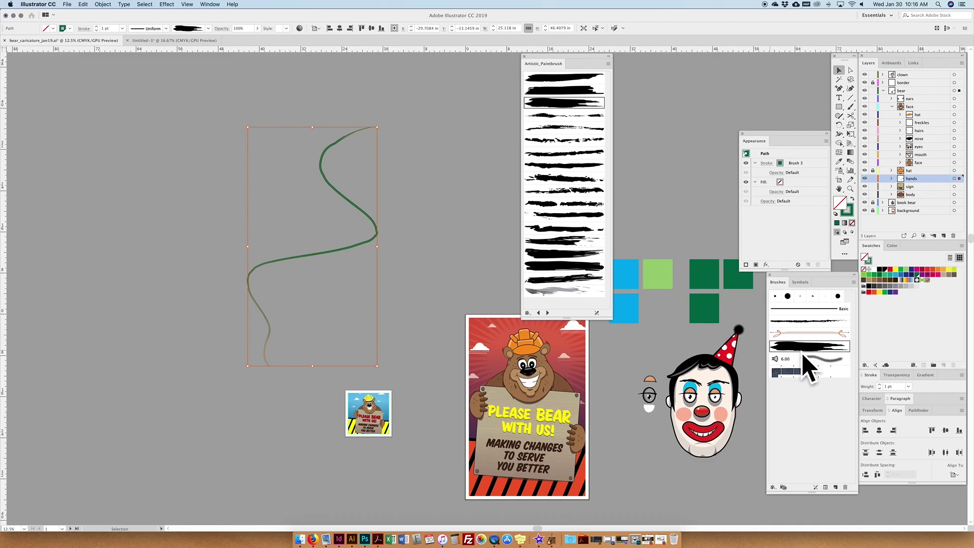
{"action": "left_click", "coordinate": [546, 203]}
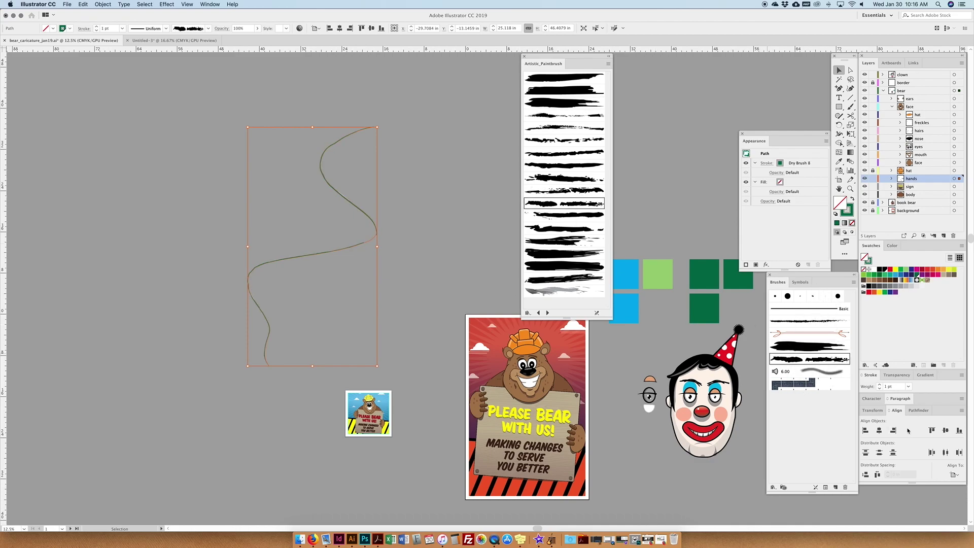
{"action": "left_click", "coordinate": [892, 387]}
{"action": "type", "text": "50"}
{"action": "key", "text": "Return"}
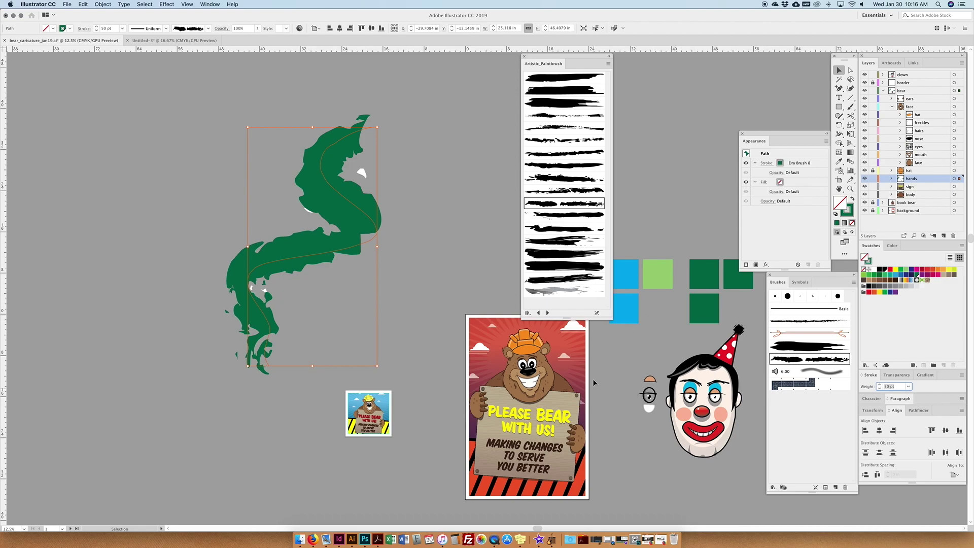
- Apply the Paintbrush - Wide brush and then the Splash brush from the library to the wavy path
{"action": "left_click", "coordinate": [558, 266]}
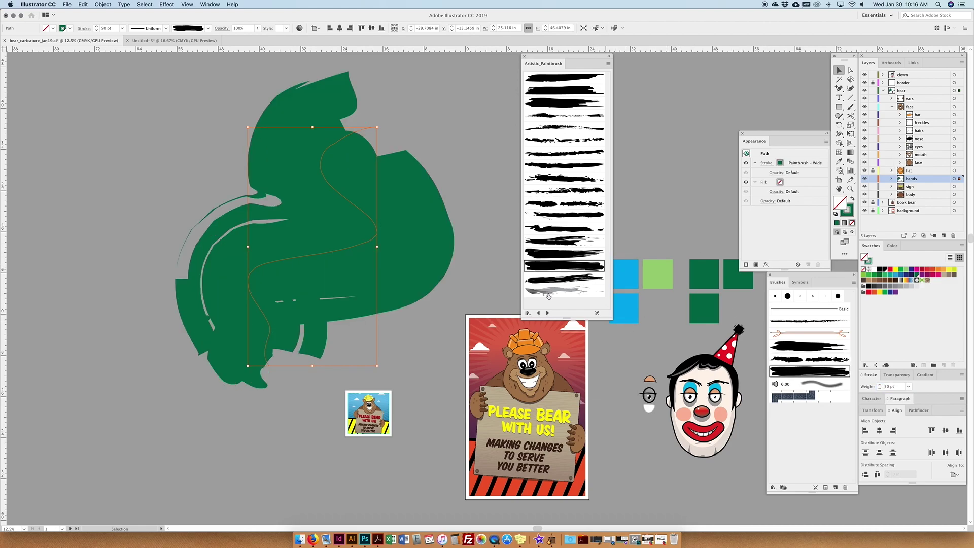
{"action": "left_click", "coordinate": [549, 291]}
{"action": "left_click", "coordinate": [840, 70]}
{"action": "left_click", "coordinate": [278, 299]}
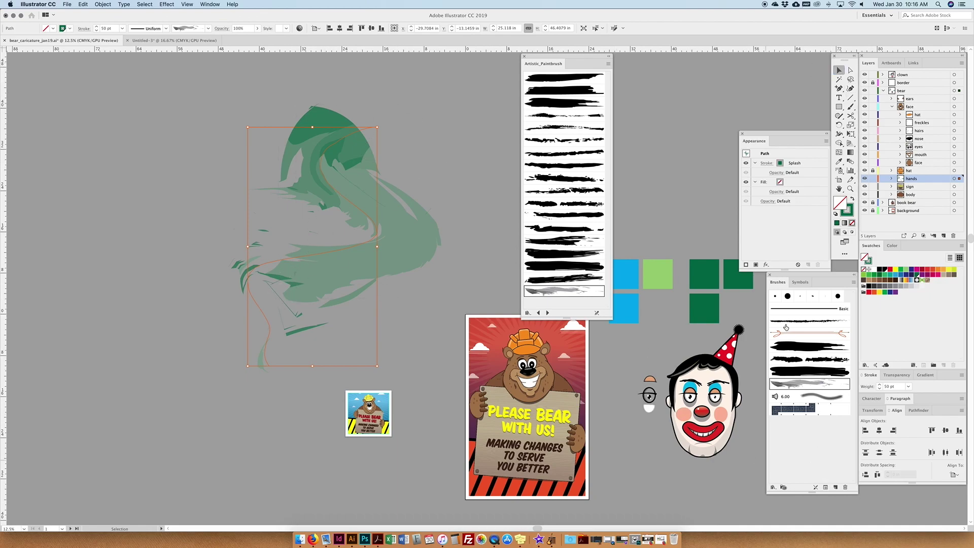
- Switch the path to the 3 pt. Oval brush and set its stroke weight to 80 pt
{"action": "left_click", "coordinate": [802, 298]}
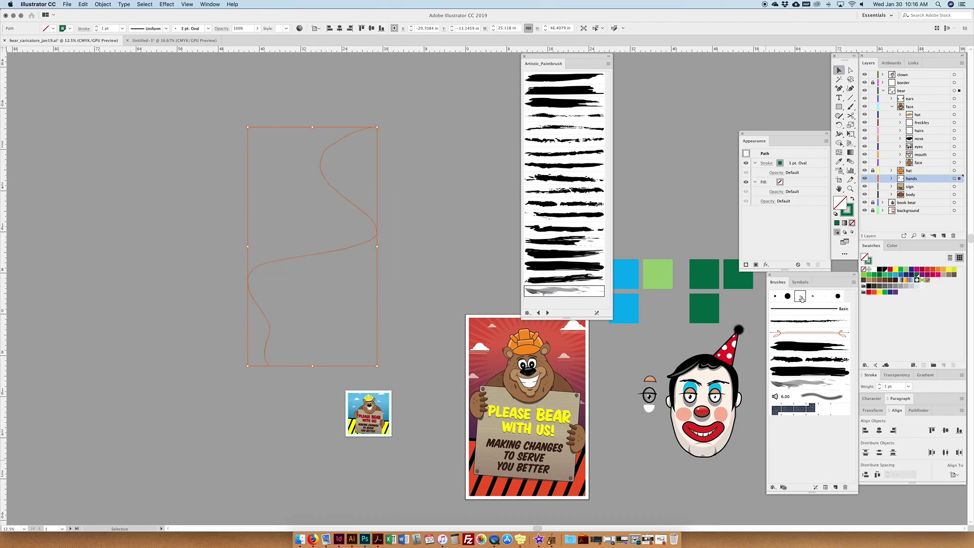
{"action": "left_click", "coordinate": [893, 386]}
{"action": "type", "text": "70"}
{"action": "key", "text": "Return"}
{"action": "type", "text": "80"}
{"action": "key", "text": "Return"}
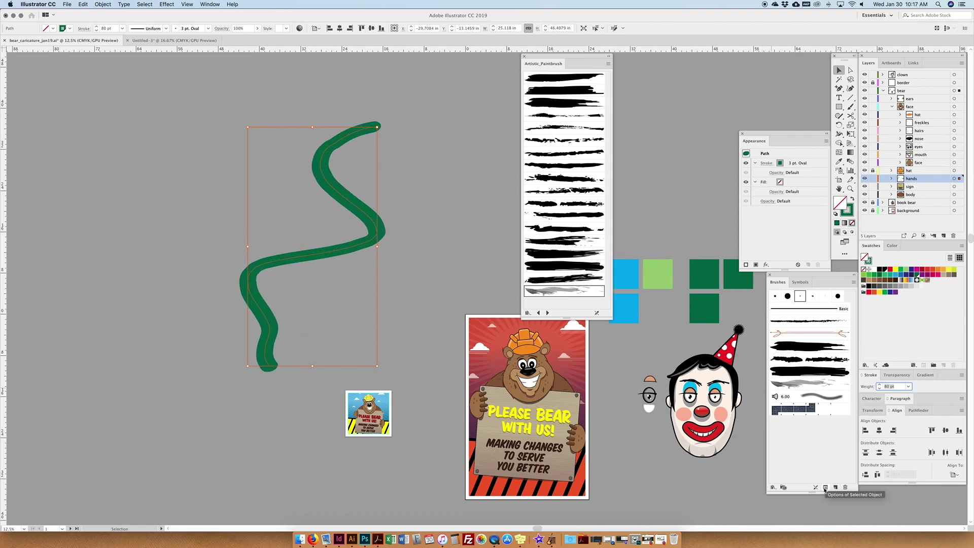
- Change the green path's calligraphic stroke options to a -120° angle and 0% roundness
{"action": "left_click_drag", "start_coordinate": [829, 490], "coordinate": [826, 442]}
{"action": "left_click", "coordinate": [826, 441]}
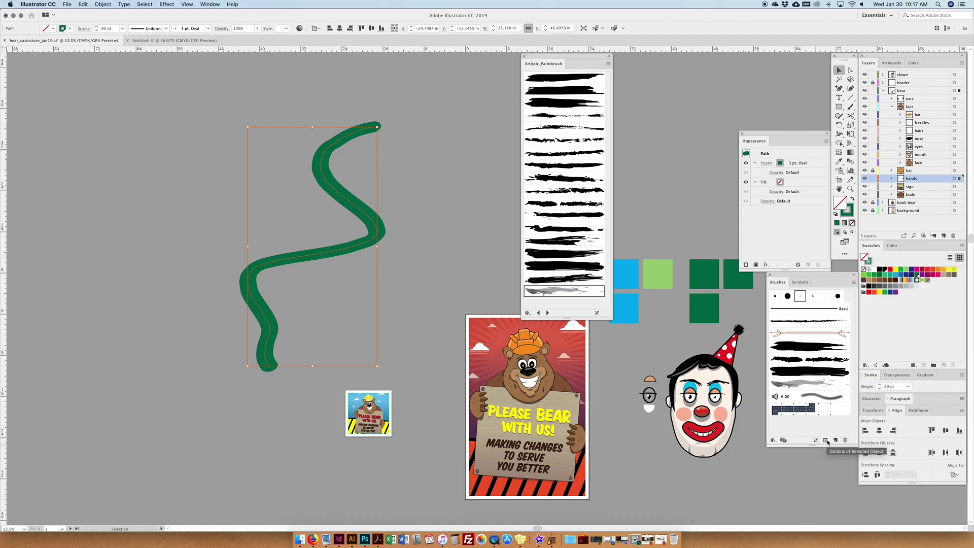
{"action": "left_click_drag", "start_coordinate": [472, 211], "coordinate": [554, 210]}
{"action": "mouse_move", "coordinate": [520, 269]}
{"action": "left_mouse_down"}
{"action": "mouse_move", "coordinate": [504, 269]}
{"action": "mouse_move", "coordinate": [523, 286]}
{"action": "mouse_move", "coordinate": [545, 285]}
{"action": "mouse_move", "coordinate": [498, 285]}
{"action": "mouse_move", "coordinate": [516, 302]}
{"action": "mouse_move", "coordinate": [499, 302]}
{"action": "left_mouse_up"}
{"action": "left_click", "coordinate": [481, 320]}
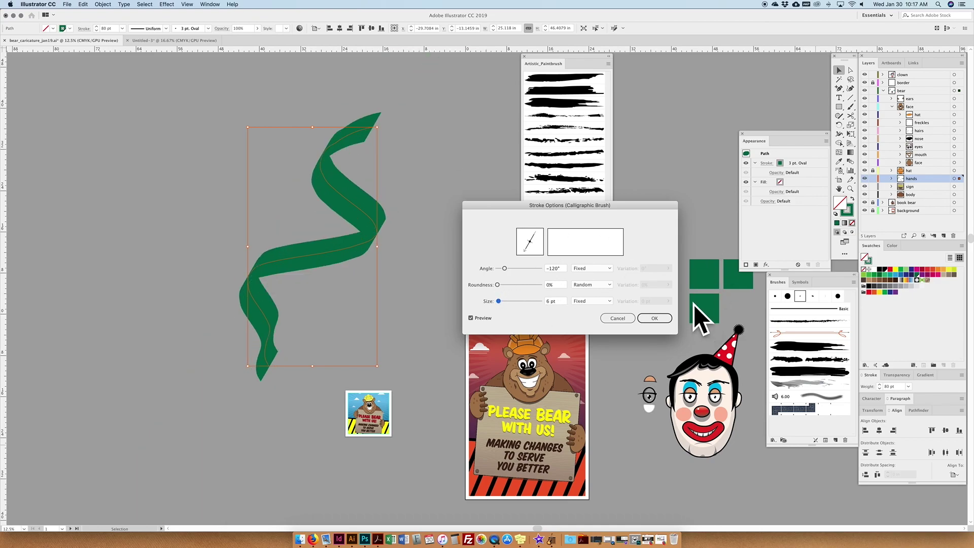
{"action": "left_click", "coordinate": [661, 317]}
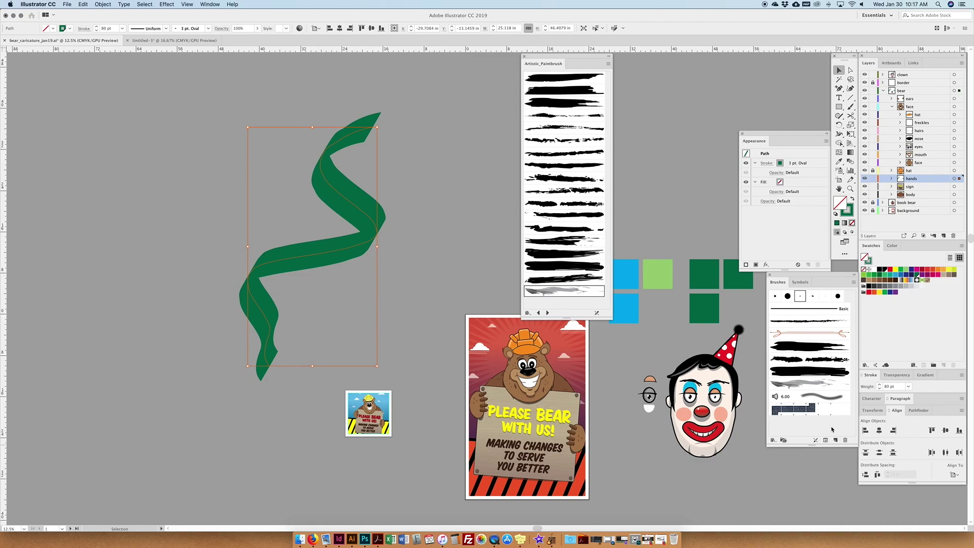
- Apply the Paintbrush - Wide brush to the green path and inspect its stroke options
{"action": "left_click", "coordinate": [801, 371]}
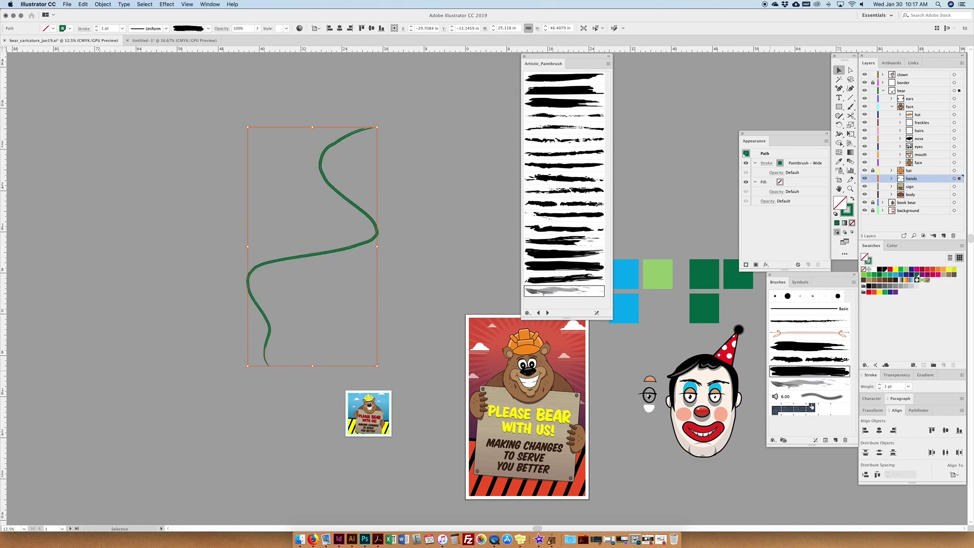
{"action": "left_click", "coordinate": [826, 440]}
{"action": "left_click", "coordinate": [585, 312]}
{"action": "left_click", "coordinate": [401, 107]}
{"action": "left_click", "coordinate": [281, 260]}
- Paint a long S-shaped curve beside the green path with the Blob Brush and deselect it
{"action": "left_click", "coordinate": [850, 106]}
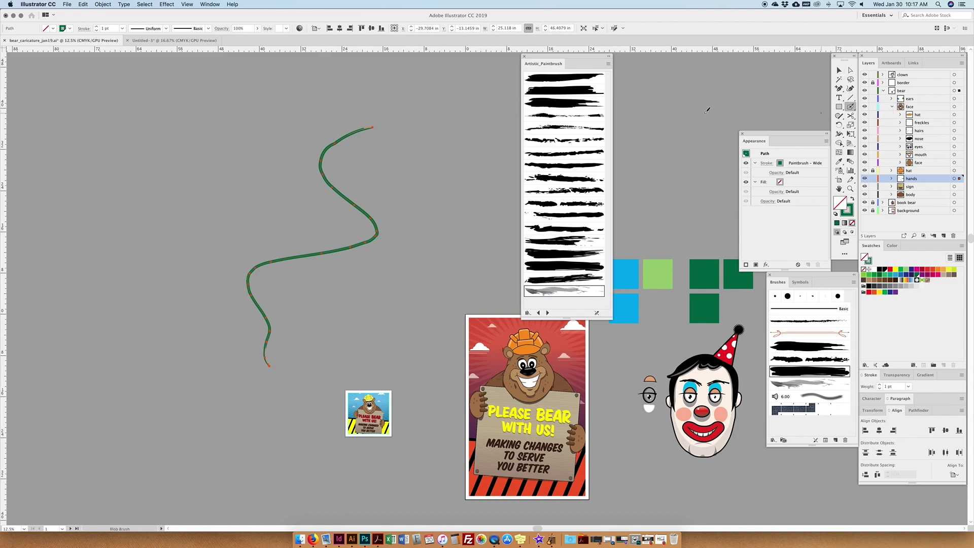
{"action": "mouse_move", "coordinate": [155, 110]}
{"action": "left_mouse_down"}
{"action": "mouse_move", "coordinate": [168, 189]}
{"action": "mouse_move", "coordinate": [231, 258]}
{"action": "mouse_move", "coordinate": [186, 352]}
{"action": "left_mouse_up"}
{"action": "key", "text": "super+shift+a"}
{"action": "scroll", "coordinate": [836, 74], "scroll_direction": "down", "scroll_amount": 1}
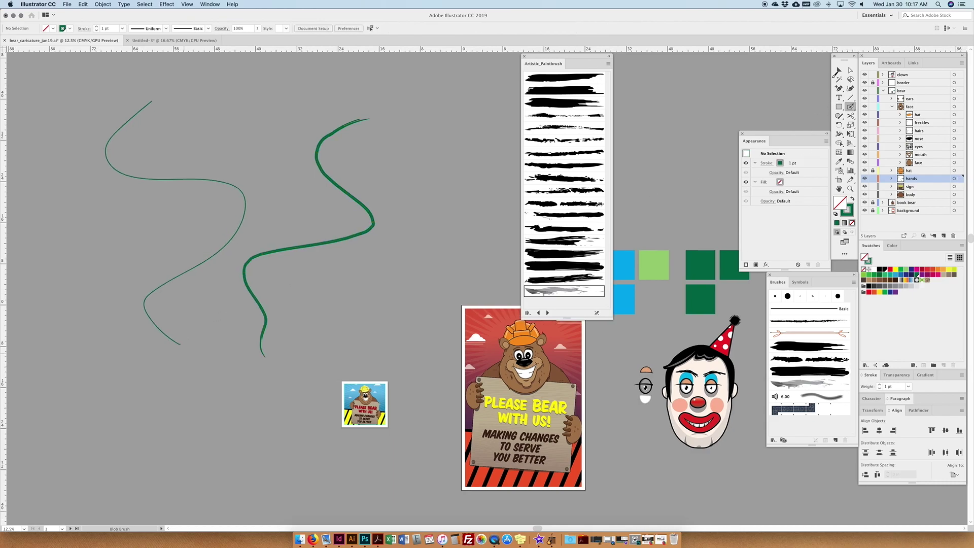
- Compare the fill and stroke attributes of the Blob Brush curve with those of the brushed path
{"action": "left_click", "coordinate": [837, 72]}
{"action": "left_click", "coordinate": [200, 203]}
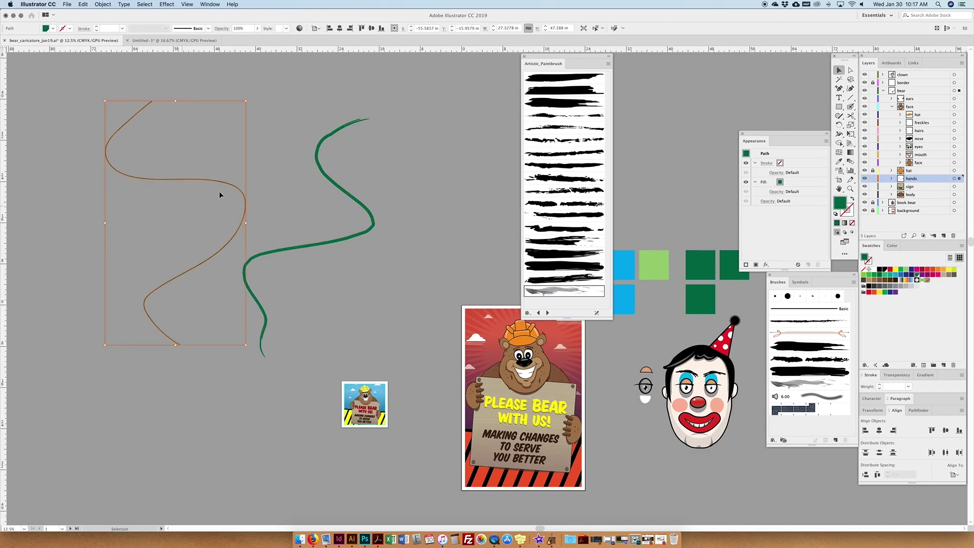
{"action": "left_click", "coordinate": [852, 200]}
{"action": "left_click", "coordinate": [344, 194]}
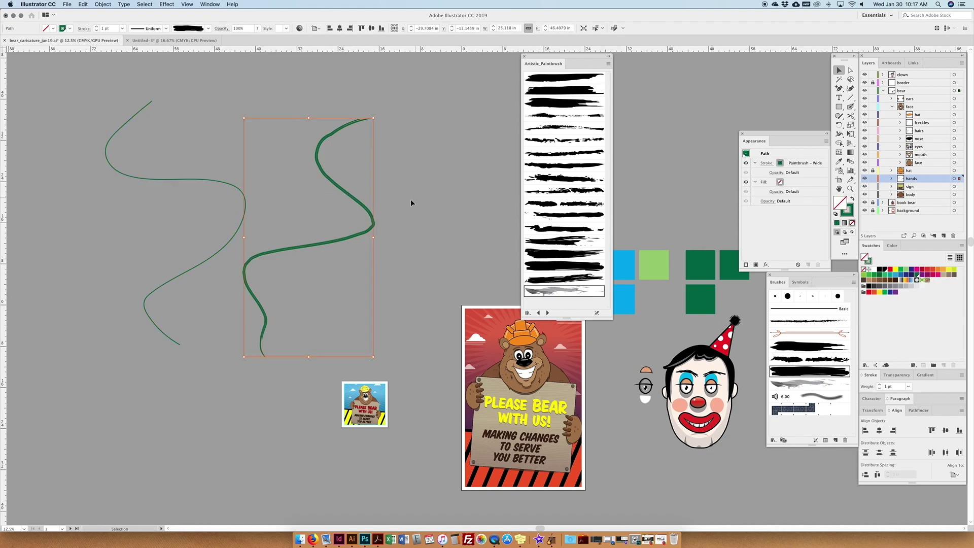
{"action": "left_click", "coordinate": [850, 107]}
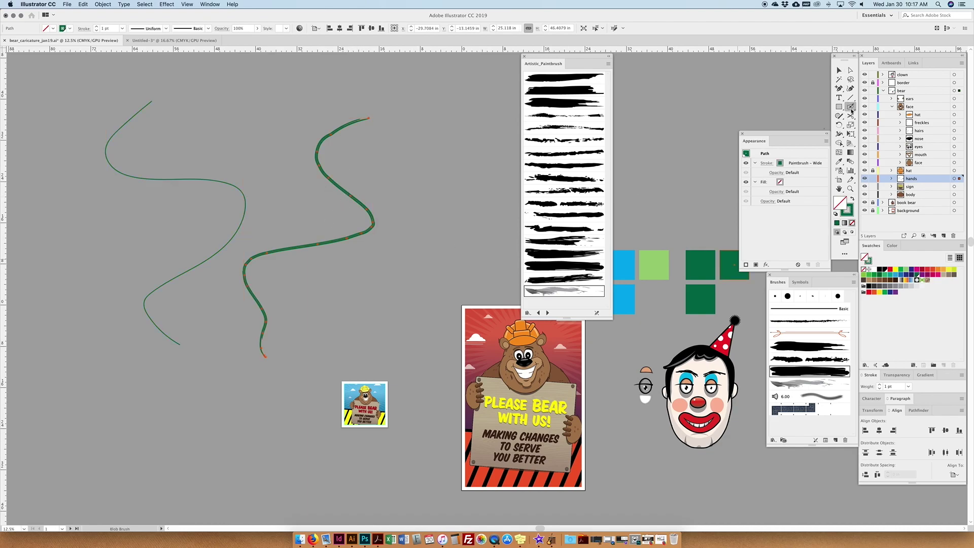
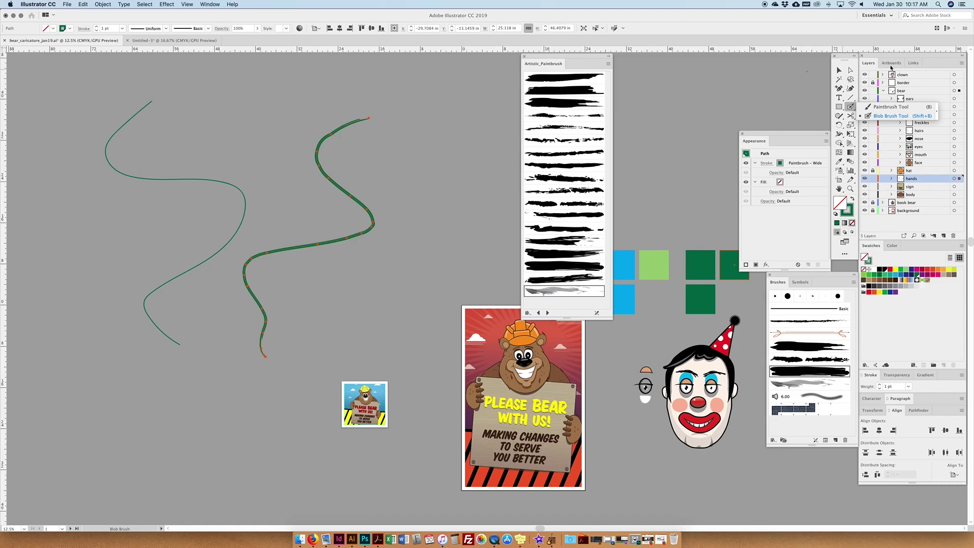
{"action": "left_click", "coordinate": [837, 71]}
{"action": "left_click", "coordinate": [372, 180]}
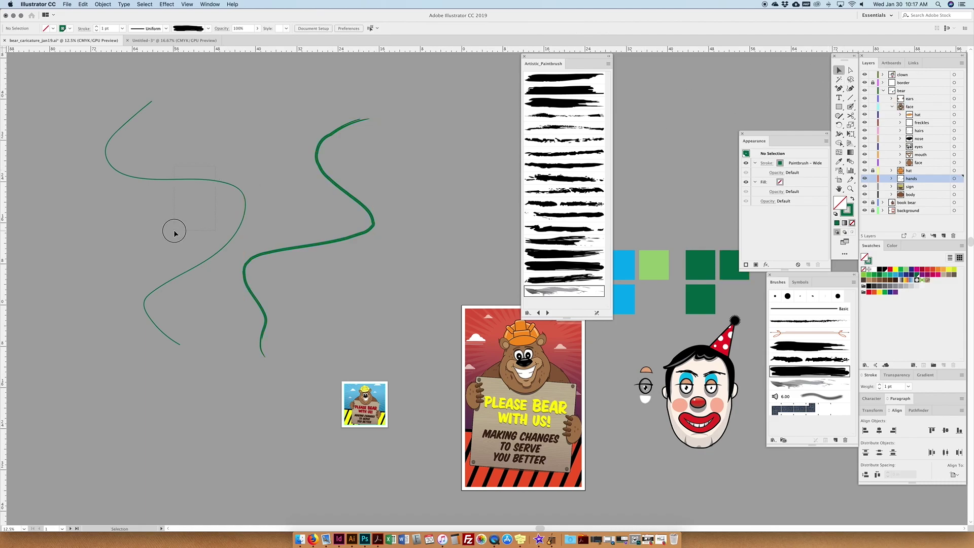
- Reshape the Blob Brush curve by pulling three of its outline anchor points outward with Direct Selection
{"action": "left_click_drag", "start_coordinate": [174, 233], "coordinate": [268, 220]}
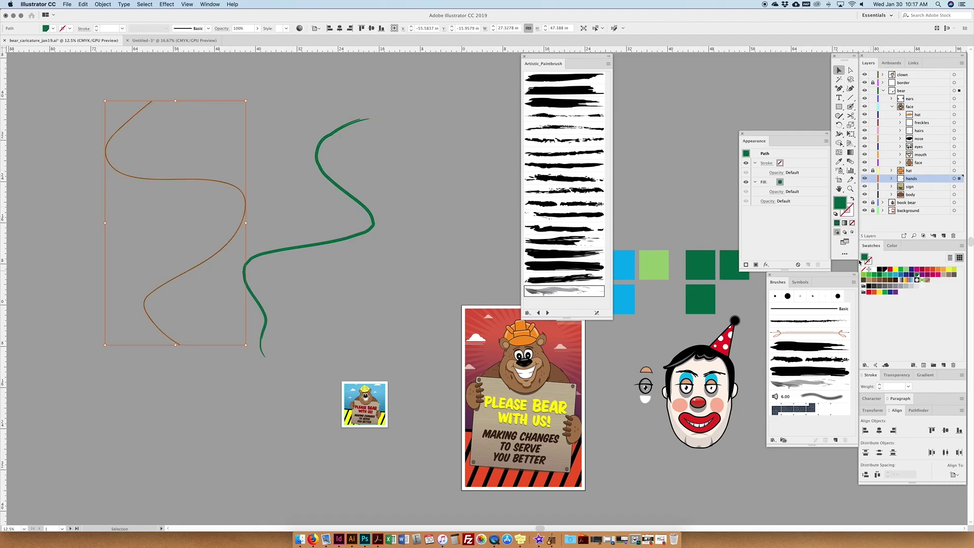
{"action": "key", "text": "super+plus"}
{"action": "key", "text": "super+plus"}
{"action": "key", "text": "super+plus"}
{"action": "key", "text": "super+plus"}
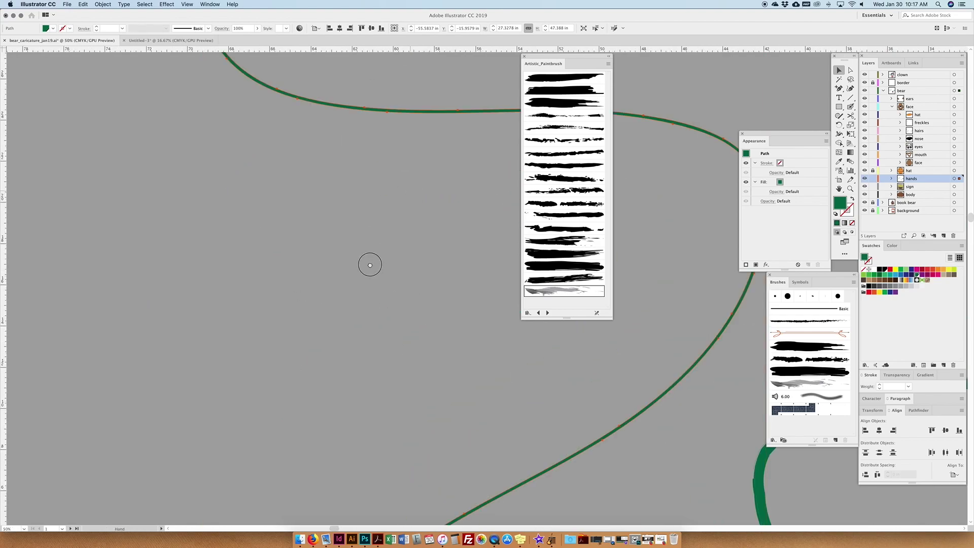
{"action": "left_click_drag", "start_coordinate": [372, 257], "coordinate": [325, 343]}
{"action": "left_click", "coordinate": [318, 203]}
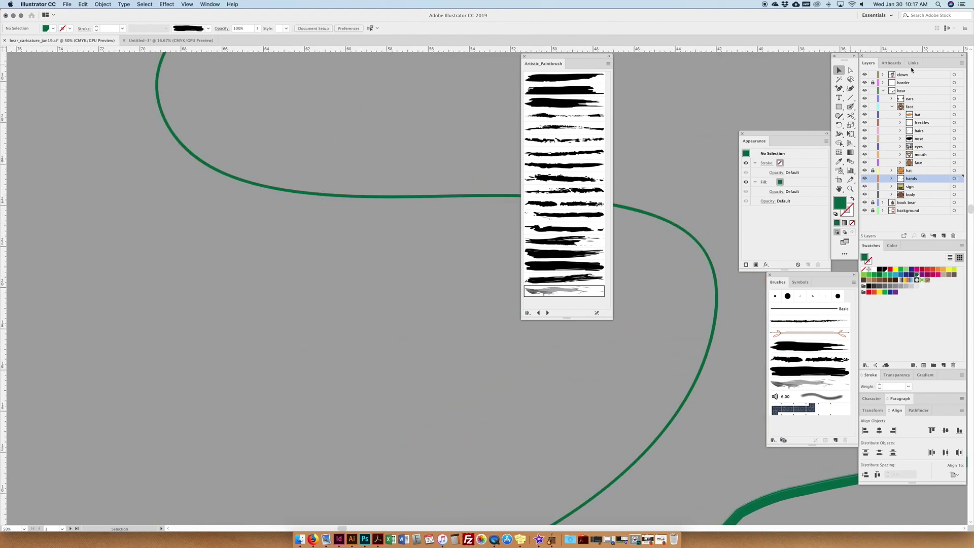
{"action": "left_click", "coordinate": [849, 71]}
{"action": "left_click", "coordinate": [391, 195]}
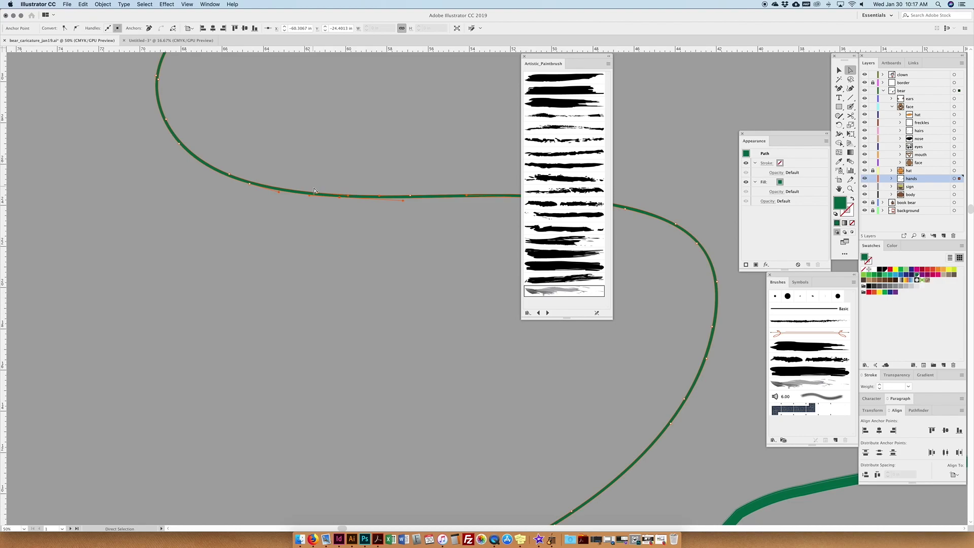
{"action": "left_click_drag", "start_coordinate": [410, 196], "coordinate": [412, 162]}
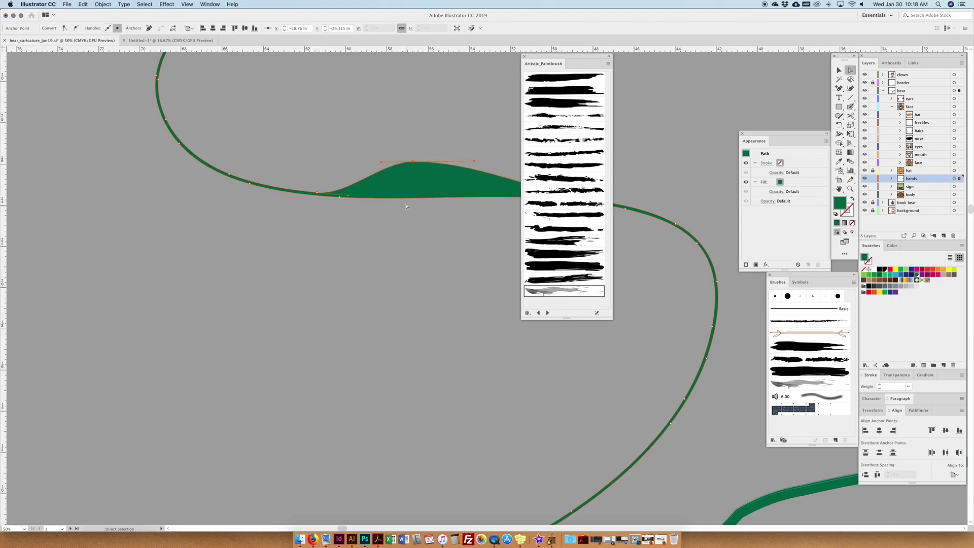
{"action": "left_click_drag", "start_coordinate": [339, 203], "coordinate": [306, 250]}
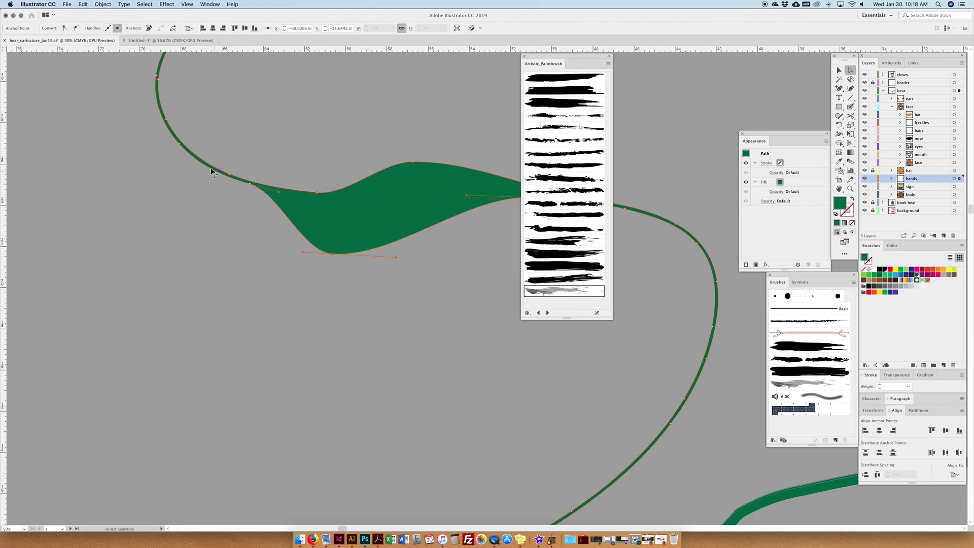
{"action": "left_click_drag", "start_coordinate": [181, 146], "coordinate": [147, 163]}
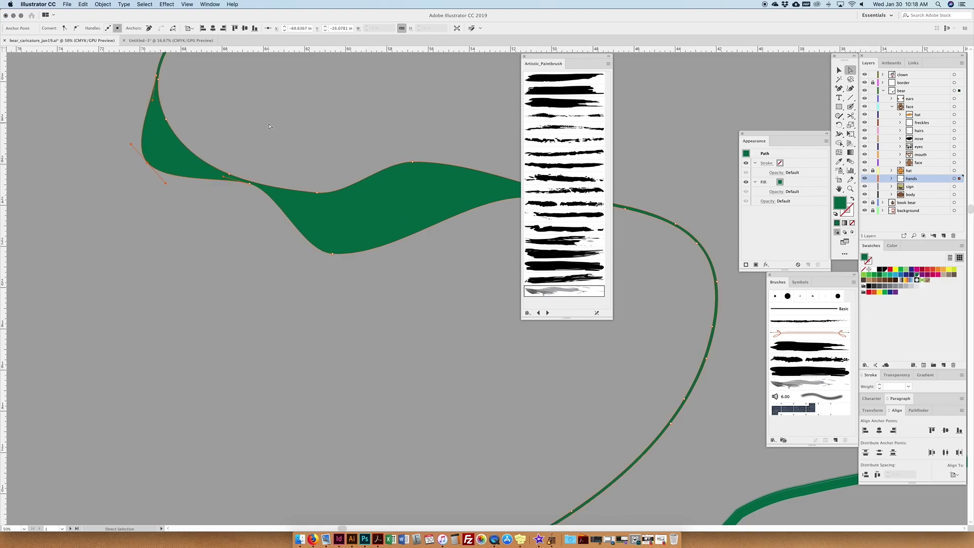
- Delete both green curves and close the Artistic_Paintbrush library
{"action": "key", "text": "super+minus"}
{"action": "key", "text": "super+minus"}
{"action": "key", "text": "super+minus"}
{"action": "left_click", "coordinate": [839, 69]}
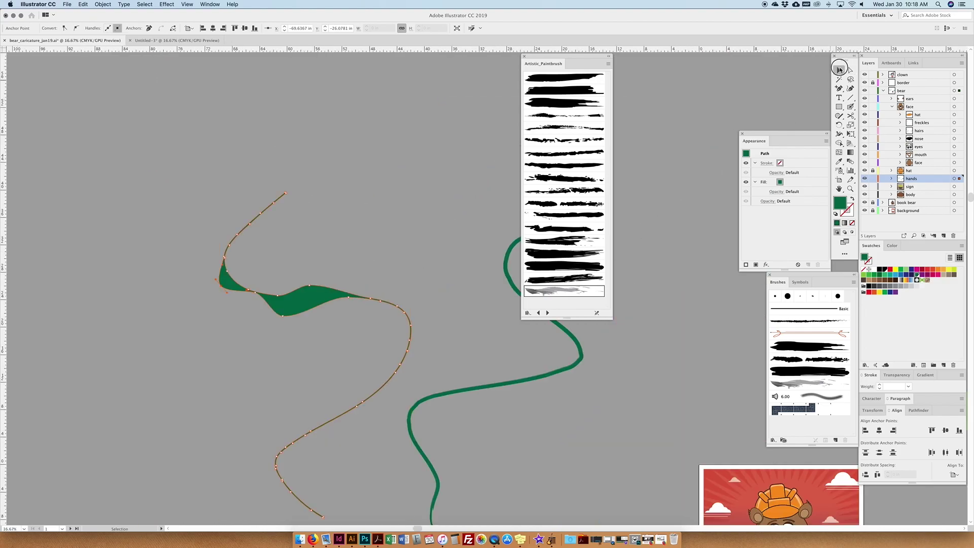
{"action": "key", "text": "super+a"}
{"action": "key", "text": "Delete"}
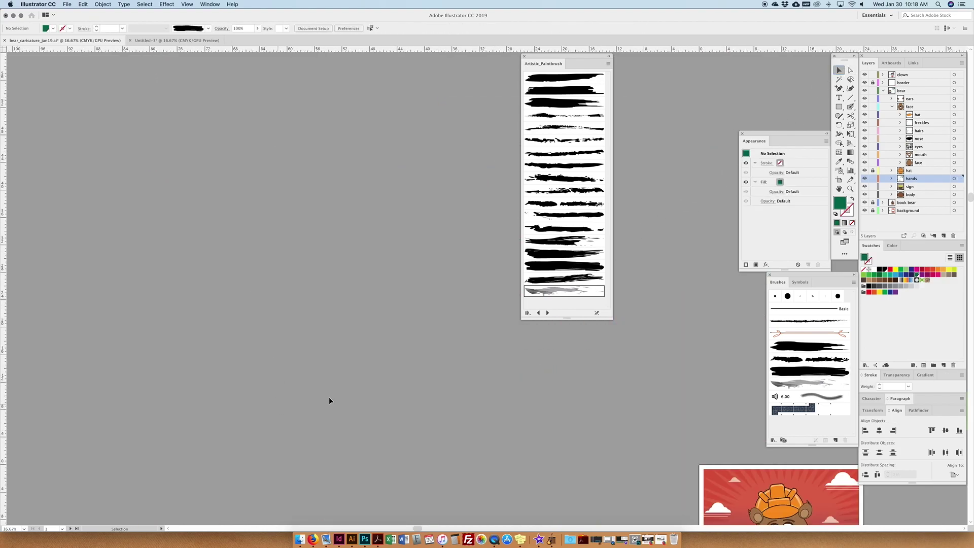
{"action": "left_click_drag", "start_coordinate": [655, 249], "coordinate": [553, 258]}
{"action": "left_click", "coordinate": [525, 56]}
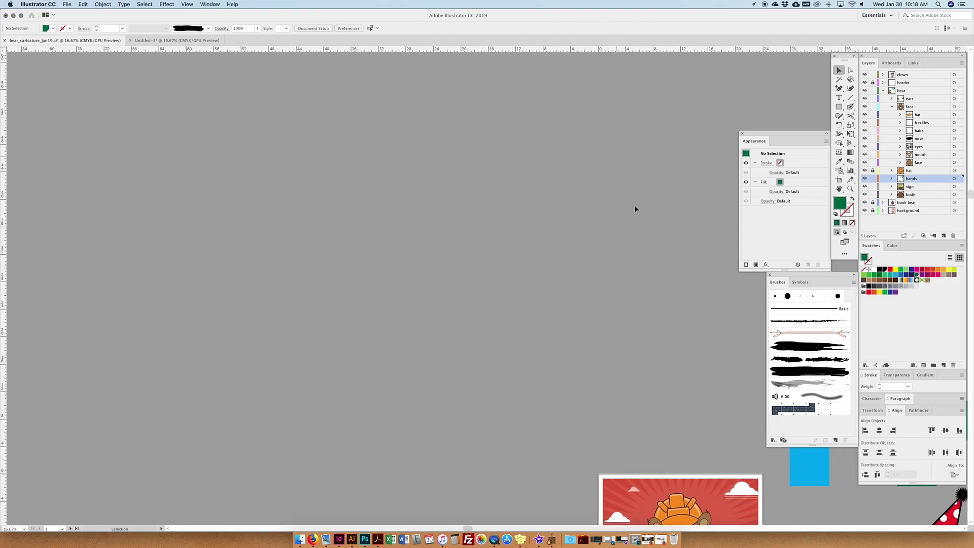
- Draw a circle about 2.66 in across in the empty area above the bear poster and fill it black
{"action": "scroll", "coordinate": [625, 176], "scroll_direction": "down", "scroll_amount": 6}
{"action": "scroll", "coordinate": [624, 176], "scroll_direction": "right", "scroll_amount": 4}
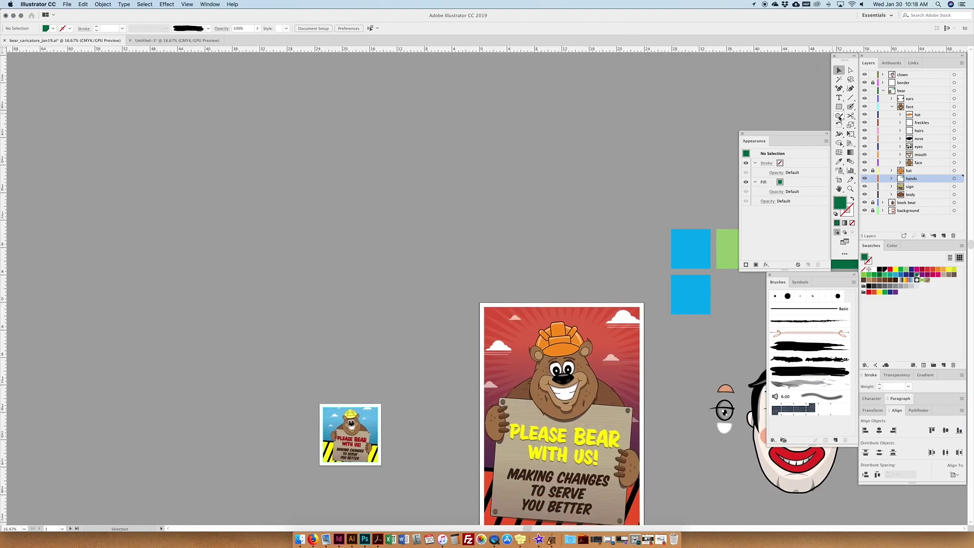
{"action": "left_click", "coordinate": [841, 108]}
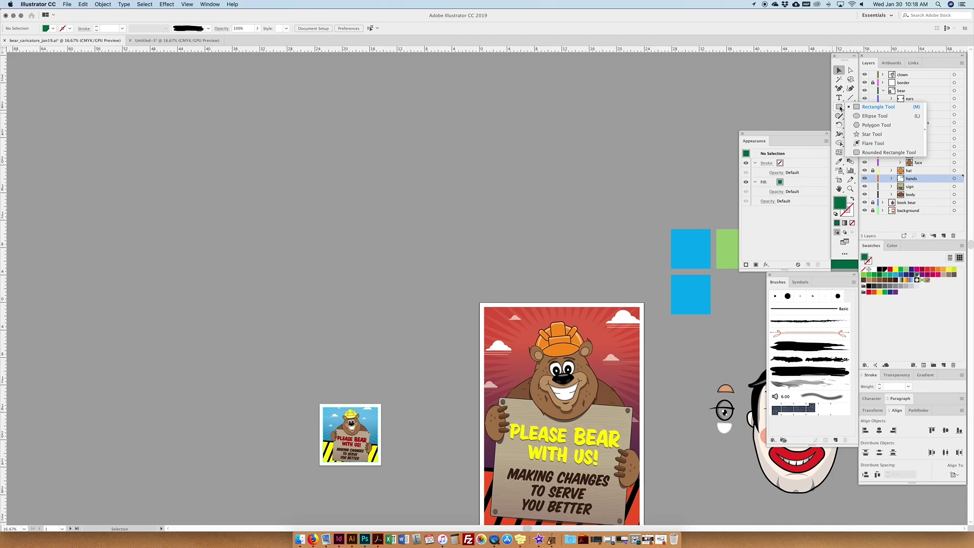
{"action": "left_click", "coordinate": [874, 115]}
{"action": "left_click_drag", "start_coordinate": [476, 154], "coordinate": [499, 166]}
{"action": "left_click", "coordinate": [840, 70]}
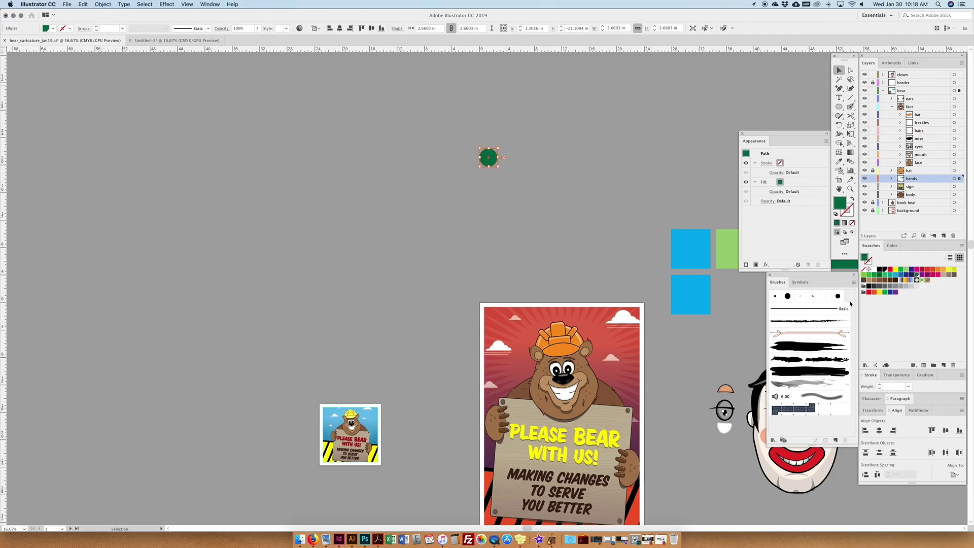
{"action": "left_click", "coordinate": [879, 270]}
- Build a loose cluster of four black circles in different sizes and select them all
{"action": "left_click_drag", "start_coordinate": [498, 167], "coordinate": [526, 151]}
{"action": "left_click", "coordinate": [521, 177]}
{"action": "left_click", "coordinate": [537, 113]}
{"action": "left_click_drag", "start_coordinate": [543, 117], "coordinate": [467, 196]}
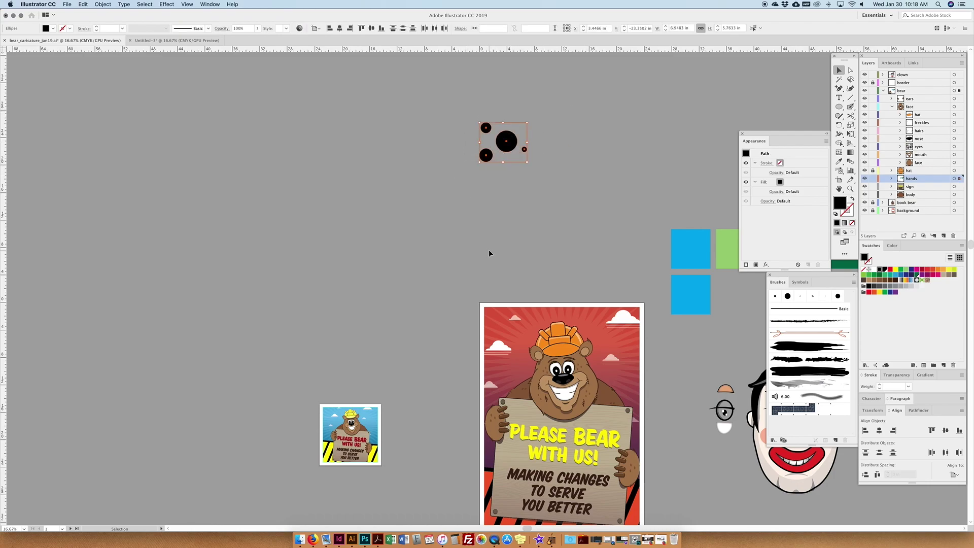
- Create a scatter brush from the four circles with size, spacing, scatter and rotation set to Random
{"action": "mouse_move", "coordinate": [502, 146]}
{"action": "left_mouse_down"}
{"action": "mouse_move", "coordinate": [556, 139]}
{"action": "mouse_move", "coordinate": [721, 259]}
{"action": "mouse_move", "coordinate": [787, 383]}
{"action": "mouse_move", "coordinate": [791, 420]}
{"action": "left_mouse_up"}
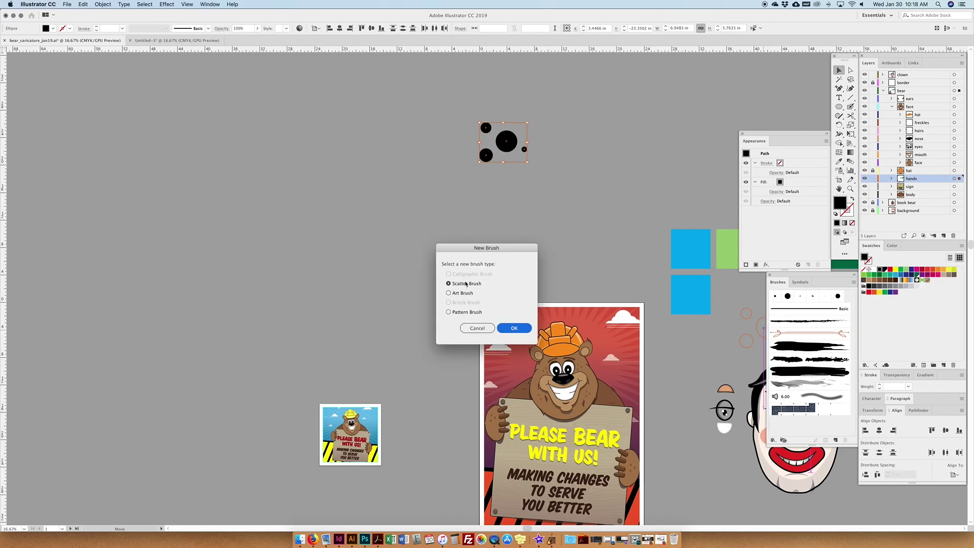
{"action": "left_click", "coordinate": [515, 329]}
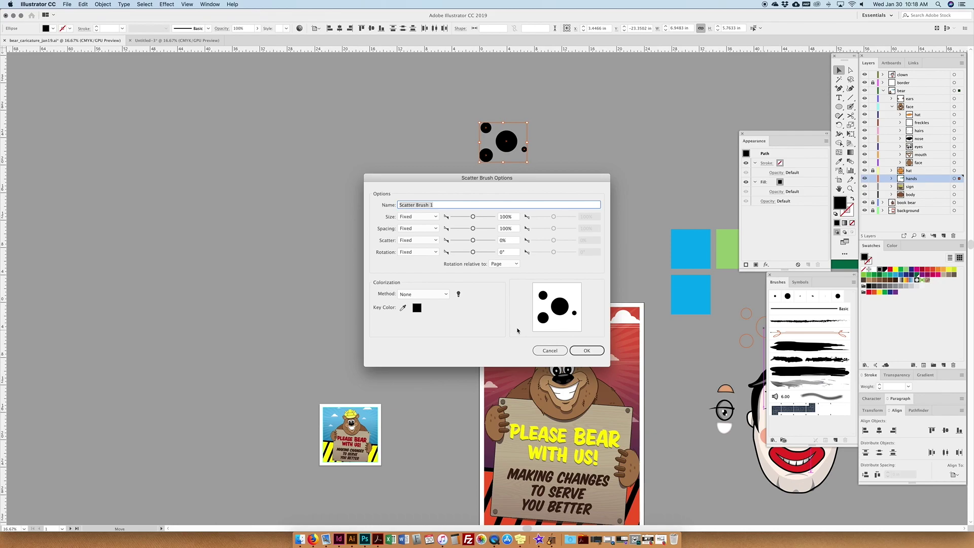
{"action": "left_click", "coordinate": [420, 216]}
{"action": "left_click", "coordinate": [413, 225]}
{"action": "left_click", "coordinate": [414, 229]}
{"action": "left_click", "coordinate": [412, 237]}
{"action": "left_click", "coordinate": [412, 240]}
{"action": "left_click", "coordinate": [412, 257]}
{"action": "left_click", "coordinate": [412, 252]}
{"action": "left_click", "coordinate": [413, 269]}
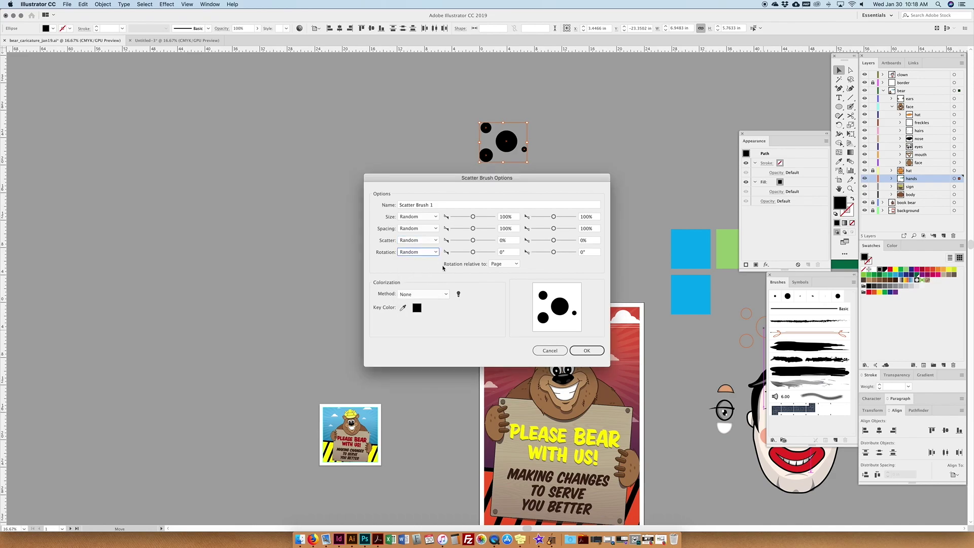
{"action": "left_click", "coordinate": [585, 352]}
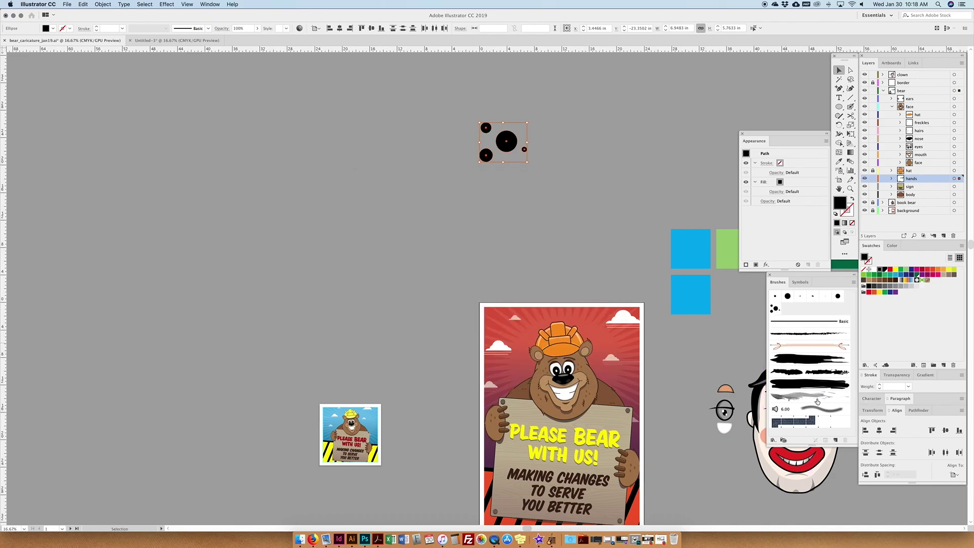
- Apply the new scatter brush to the circles and paint a long S-shaped curve and a shorter wavy one with it
{"action": "left_click", "coordinate": [775, 309]}
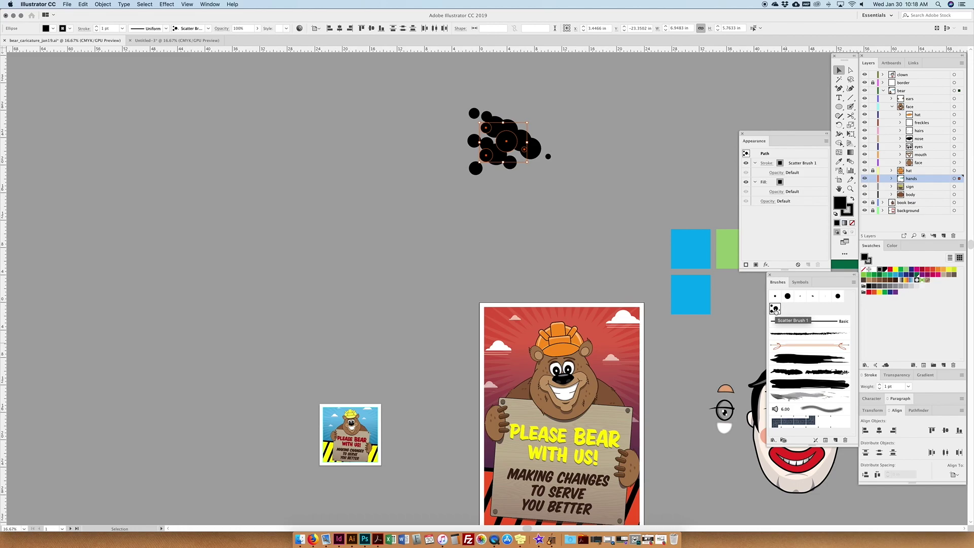
{"action": "left_click", "coordinate": [851, 106]}
{"action": "left_click", "coordinate": [891, 107]}
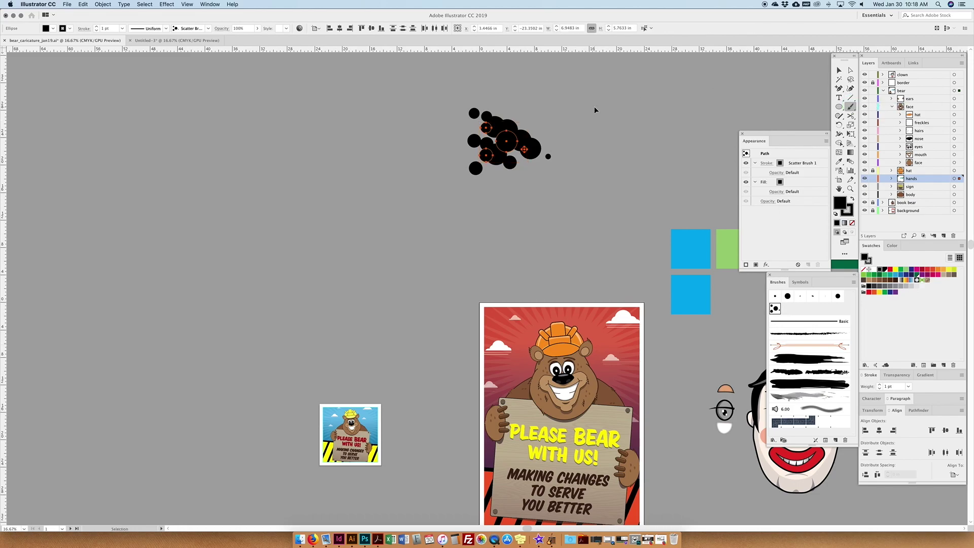
{"action": "key", "text": "super+minus"}
{"action": "key", "text": "super+minus"}
{"action": "key", "text": "super+minus"}
{"action": "mouse_move", "coordinate": [436, 129]}
{"action": "left_mouse_down"}
{"action": "mouse_move", "coordinate": [325, 231]}
{"action": "mouse_move", "coordinate": [231, 293]}
{"action": "left_mouse_up"}
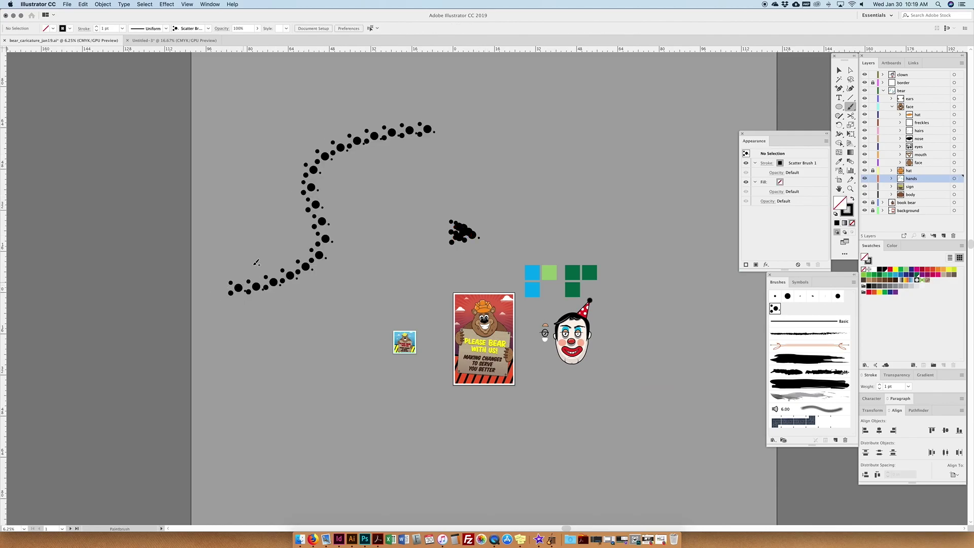
{"action": "left_click_drag", "start_coordinate": [449, 153], "coordinate": [565, 187]}
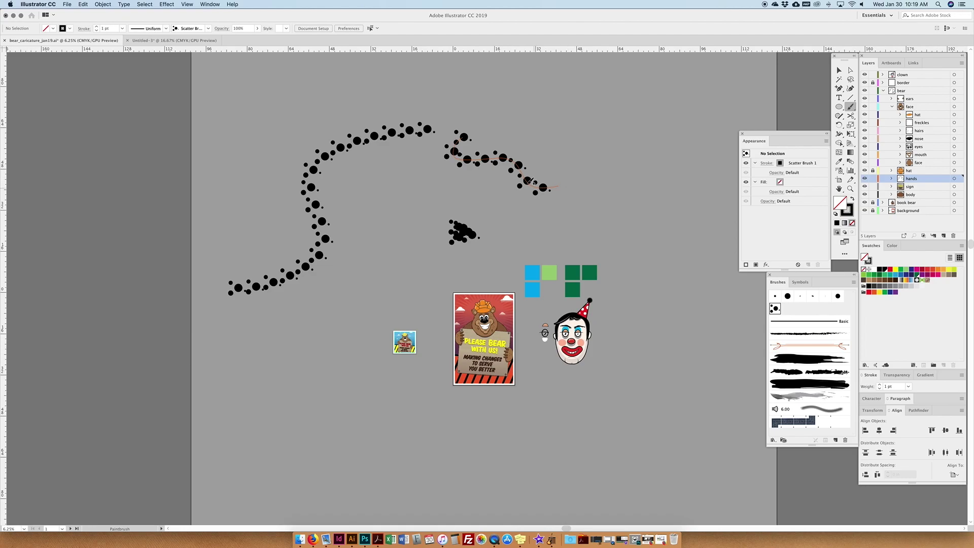
- Pull the scatter-brushed circles of the cluster apart above the bear poster
{"action": "left_click", "coordinate": [836, 70]}
{"action": "left_click_drag", "start_coordinate": [470, 243], "coordinate": [542, 229]}
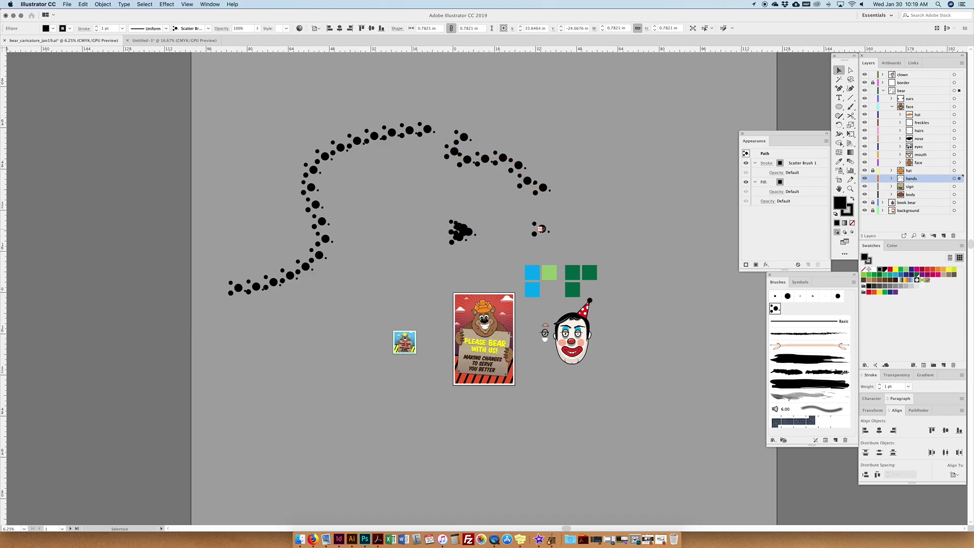
{"action": "left_click_drag", "start_coordinate": [472, 231], "coordinate": [455, 213]}
{"action": "left_click", "coordinate": [461, 239]}
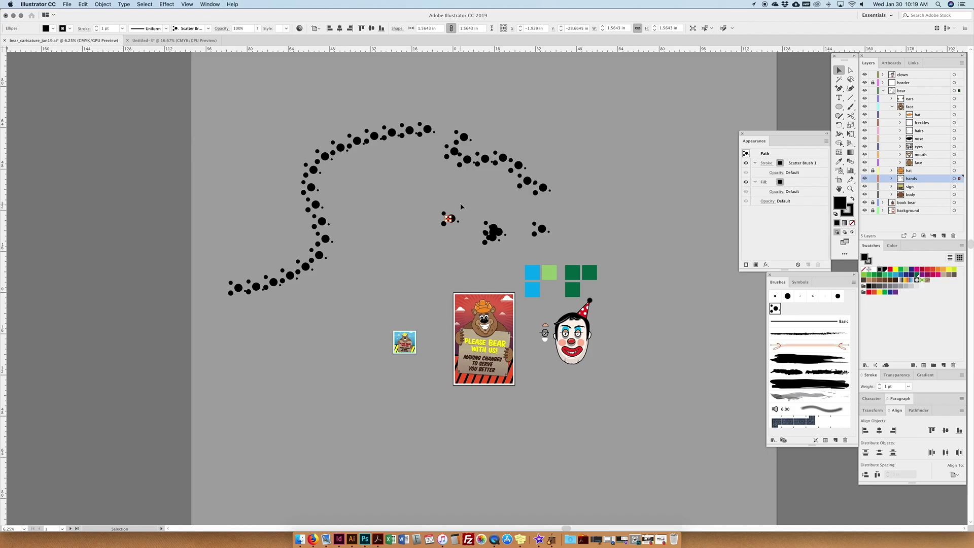
- Delete the separate scatter-brushed circle beside the overlapping cluster above the bear poster
{"action": "left_click", "coordinate": [492, 233]}
{"action": "left_click_drag", "start_coordinate": [461, 208], "coordinate": [476, 224]}
{"action": "key", "text": "Delete"}
{"action": "scroll", "coordinate": [477, 223], "scroll_direction": "up", "scroll_amount": 4}
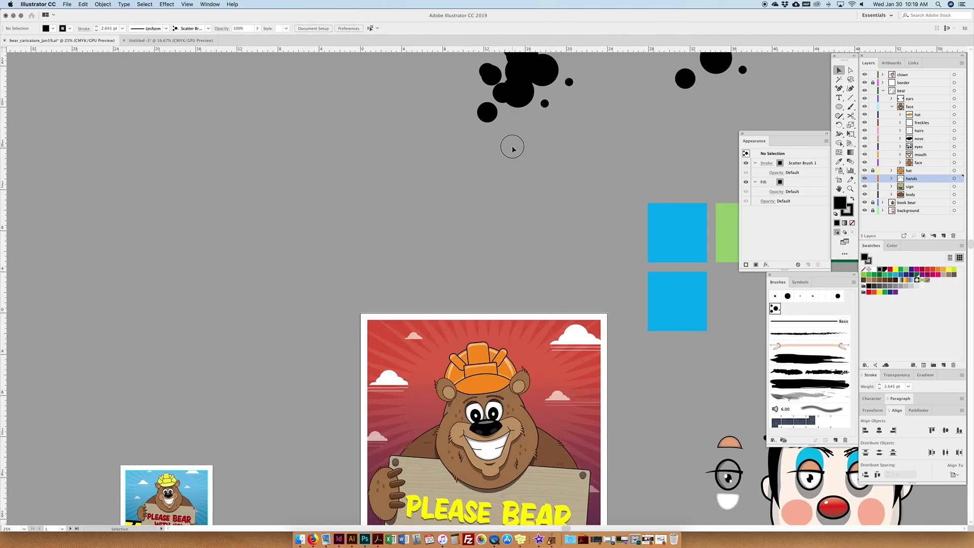
- Switch a circle in the cluster to the 5 pt. Round brush and arrange three plain circles of different sizes apart from it
{"action": "left_click", "coordinate": [483, 247]}
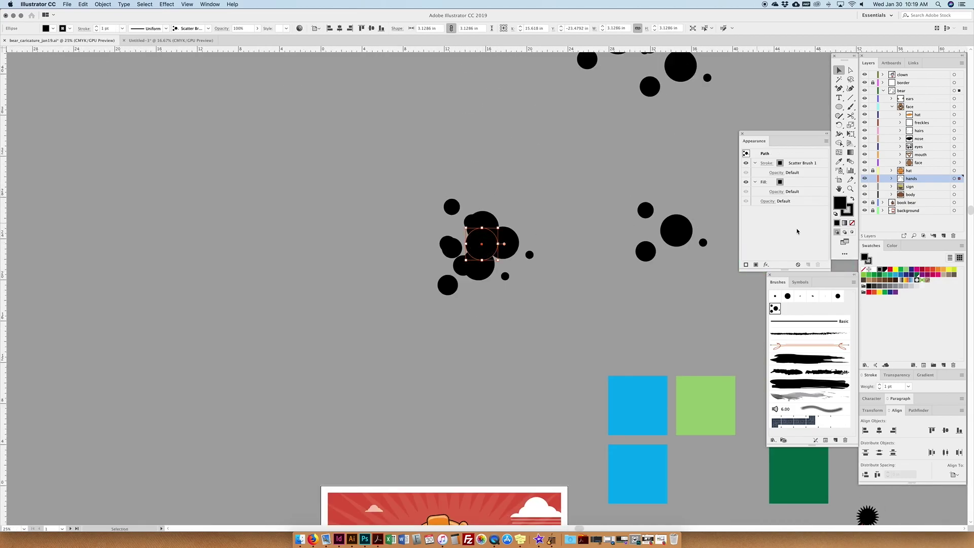
{"action": "left_click", "coordinate": [775, 296]}
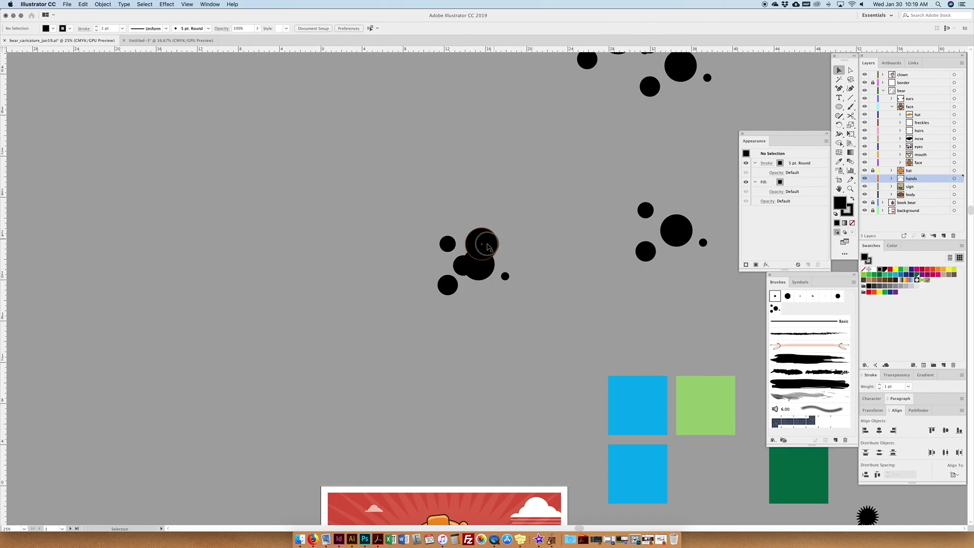
{"action": "left_click_drag", "start_coordinate": [489, 246], "coordinate": [589, 178]}
{"action": "mouse_move", "coordinate": [462, 264]}
{"action": "left_mouse_down"}
{"action": "mouse_move", "coordinate": [536, 198]}
{"action": "mouse_move", "coordinate": [468, 285]}
{"action": "left_mouse_up"}
{"action": "mouse_move", "coordinate": [583, 178]}
{"action": "left_mouse_down"}
{"action": "mouse_move", "coordinate": [502, 216]}
{"action": "mouse_move", "coordinate": [495, 168]}
{"action": "mouse_move", "coordinate": [495, 188]}
{"action": "mouse_move", "coordinate": [538, 254]}
{"action": "mouse_move", "coordinate": [539, 186]}
{"action": "left_mouse_up"}
{"action": "key", "text": "super+shift+a"}
{"action": "key", "text": "super+shift+a"}
- Create an art brush from the three plain circles with fixed 100% width and Stretch to Fit Stroke Length
{"action": "left_click", "coordinate": [523, 236]}
{"action": "left_click_drag", "start_coordinate": [539, 224], "coordinate": [785, 308]}
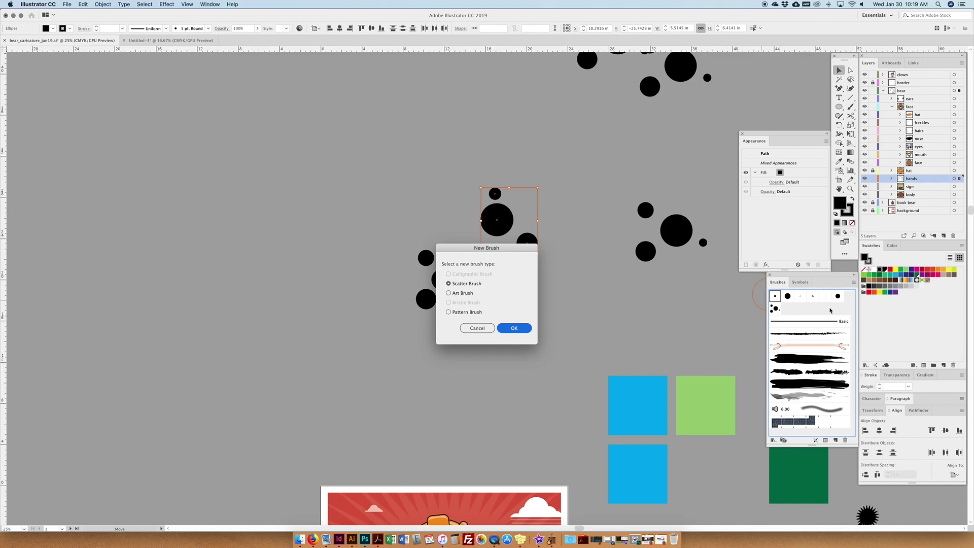
{"action": "left_click", "coordinate": [448, 293]}
{"action": "left_click", "coordinate": [513, 328]}
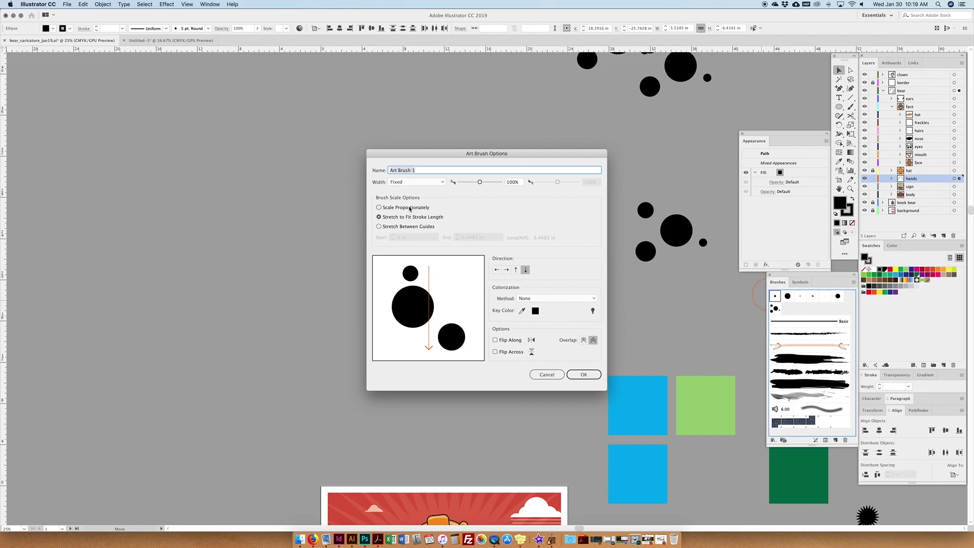
{"action": "left_click", "coordinate": [583, 375]}
- Paint a long S-shaped curve with the 5 pt. Round brush and a second one beside it with the custom scatter brush
{"action": "key", "text": "super+minus"}
{"action": "key", "text": "super+minus"}
{"action": "key", "text": "super+minus"}
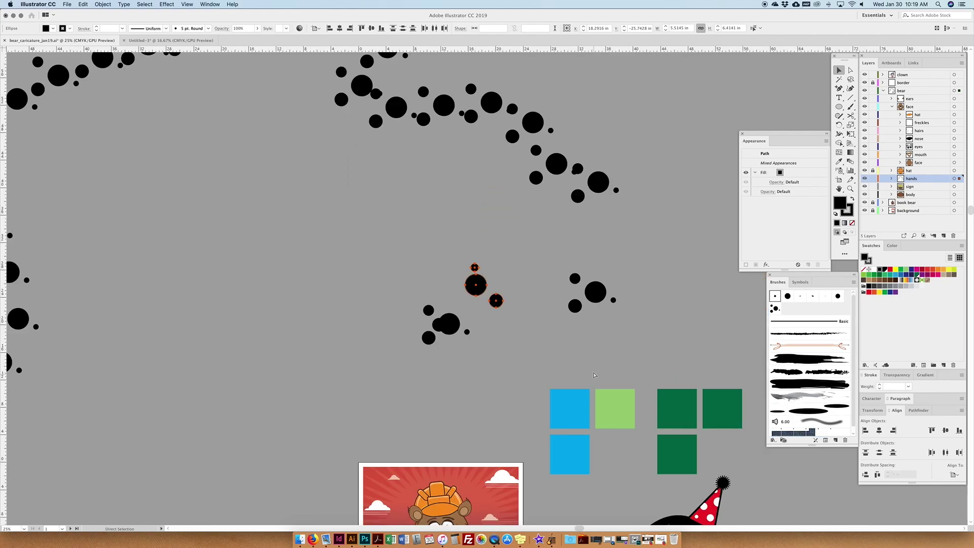
{"action": "key", "text": "super+minus"}
{"action": "left_click", "coordinate": [851, 106]}
{"action": "left_click_drag", "start_coordinate": [674, 90], "coordinate": [664, 303]}
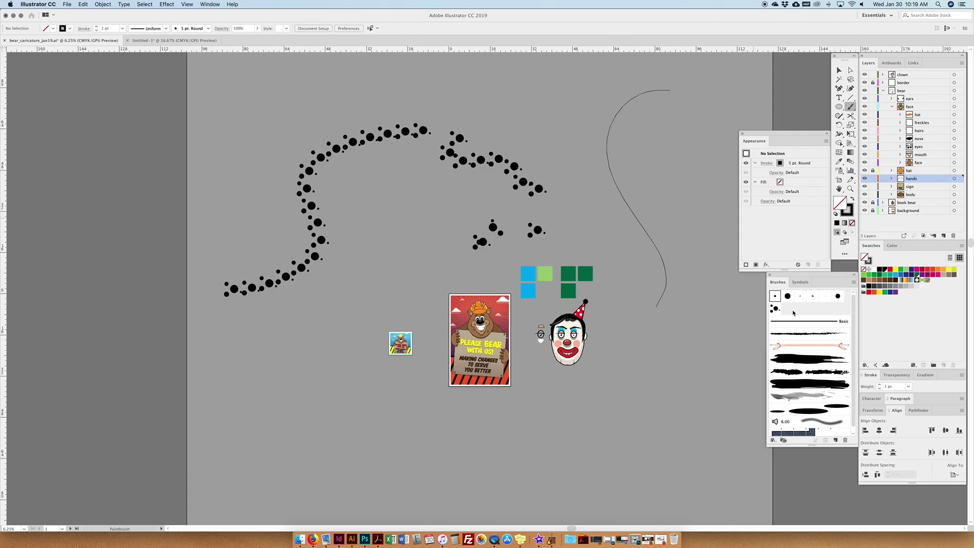
{"action": "left_click", "coordinate": [776, 310]}
{"action": "mouse_move", "coordinate": [680, 128]}
{"action": "left_mouse_down"}
{"action": "mouse_move", "coordinate": [690, 275]}
{"action": "mouse_move", "coordinate": [665, 335]}
{"action": "left_mouse_up"}
- Paint a series of short curved strokes around and below the artwork with the new three-circle art brush
{"action": "left_click", "coordinate": [844, 70]}
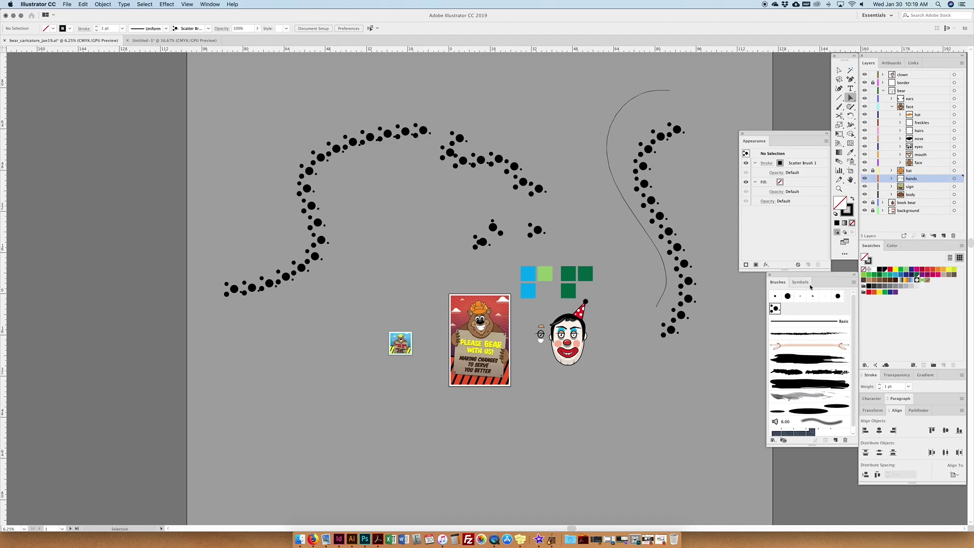
{"action": "left_click", "coordinate": [810, 409]}
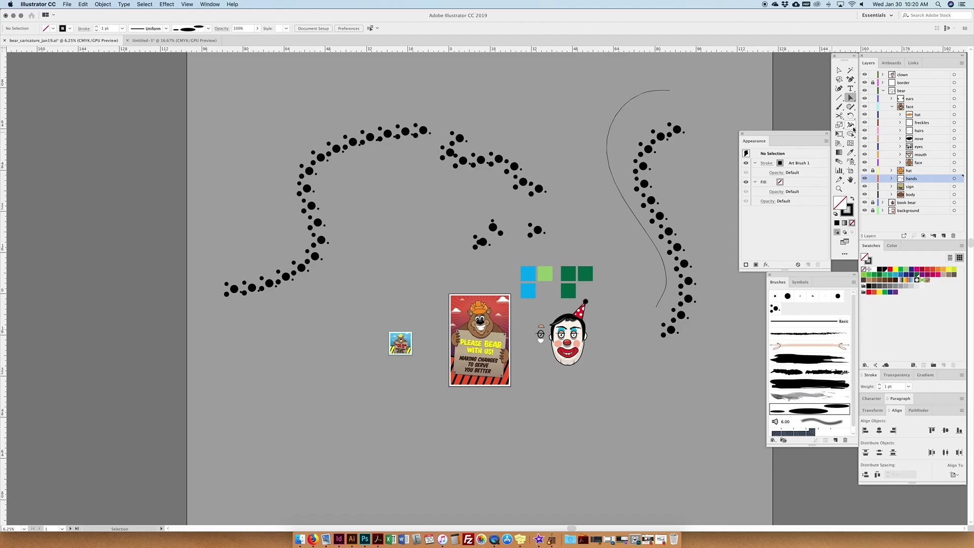
{"action": "left_click", "coordinate": [840, 107]}
{"action": "left_click_drag", "start_coordinate": [551, 177], "coordinate": [567, 214]}
{"action": "left_click_drag", "start_coordinate": [393, 205], "coordinate": [383, 241]}
{"action": "left_click_drag", "start_coordinate": [380, 254], "coordinate": [327, 339]}
{"action": "left_click_drag", "start_coordinate": [335, 335], "coordinate": [342, 384]}
{"action": "left_click_drag", "start_coordinate": [260, 334], "coordinate": [226, 391]}
{"action": "mouse_move", "coordinate": [232, 381]}
{"action": "left_mouse_down"}
{"action": "mouse_move", "coordinate": [304, 434]}
{"action": "mouse_move", "coordinate": [351, 436]}
{"action": "left_mouse_up"}
{"action": "left_click_drag", "start_coordinate": [423, 447], "coordinate": [457, 449]}
{"action": "left_click_drag", "start_coordinate": [449, 442], "coordinate": [468, 483]}
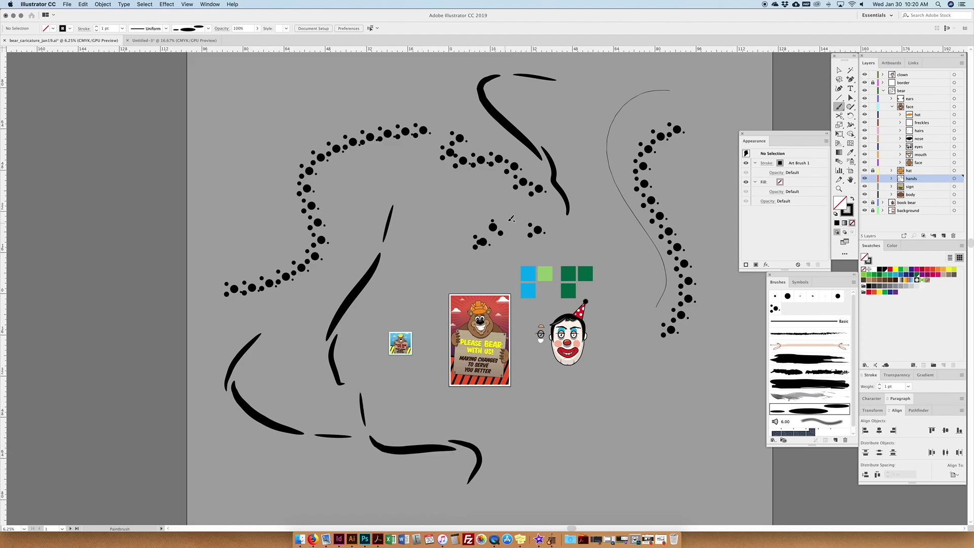
{"action": "left_click_drag", "start_coordinate": [523, 452], "coordinate": [607, 427]}
{"action": "left_click_drag", "start_coordinate": [519, 460], "coordinate": [523, 490]}
{"action": "left_click_drag", "start_coordinate": [598, 422], "coordinate": [631, 381]}
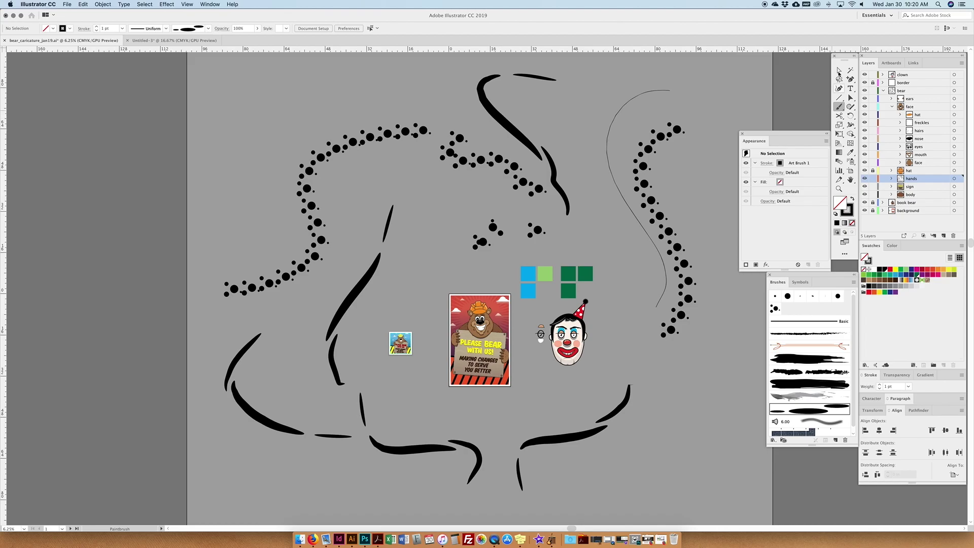
- Create a pattern brush from the three plain circles with fixed 100% scale, 0% spacing and Stretch to fit
{"action": "left_click", "coordinate": [839, 70]}
{"action": "left_click", "coordinate": [537, 229]}
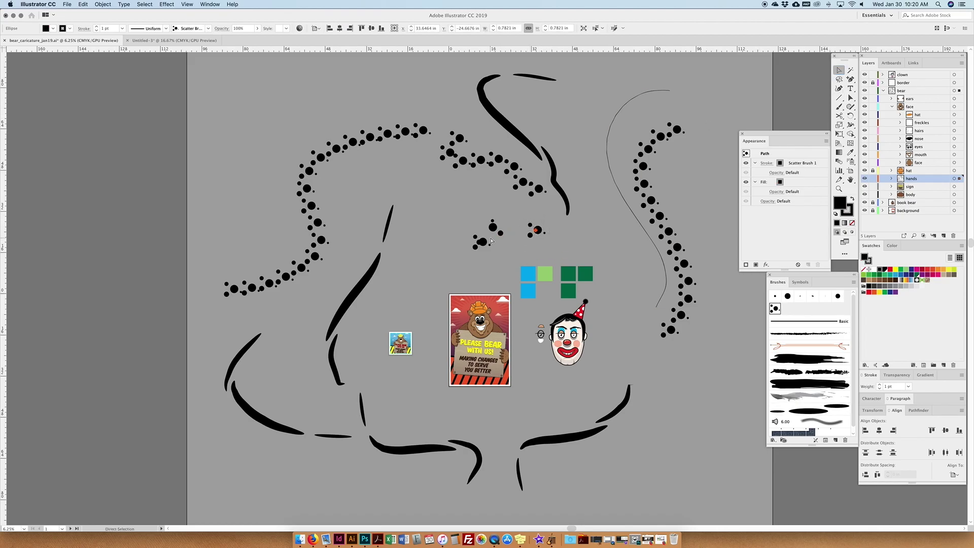
{"action": "mouse_move", "coordinate": [500, 233]}
{"action": "left_mouse_down"}
{"action": "mouse_move", "coordinate": [500, 223]}
{"action": "mouse_move", "coordinate": [744, 276]}
{"action": "mouse_move", "coordinate": [798, 310]}
{"action": "left_mouse_up"}
{"action": "left_click", "coordinate": [463, 312]}
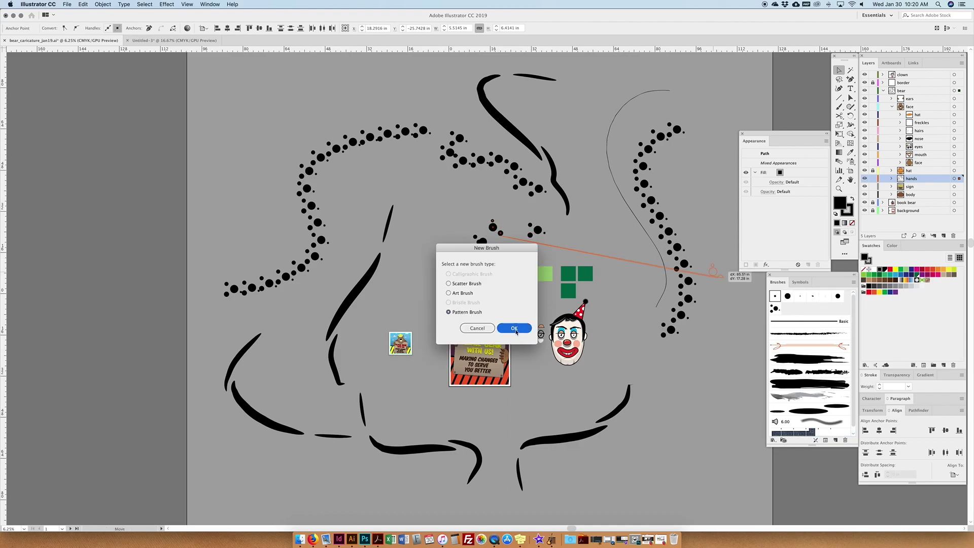
{"action": "left_click", "coordinate": [514, 328]}
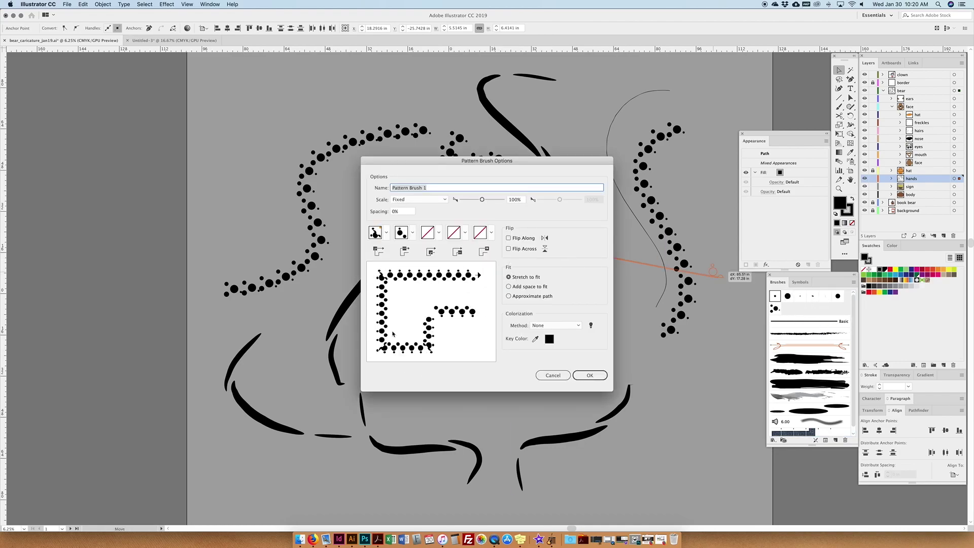
{"action": "left_click", "coordinate": [589, 376]}
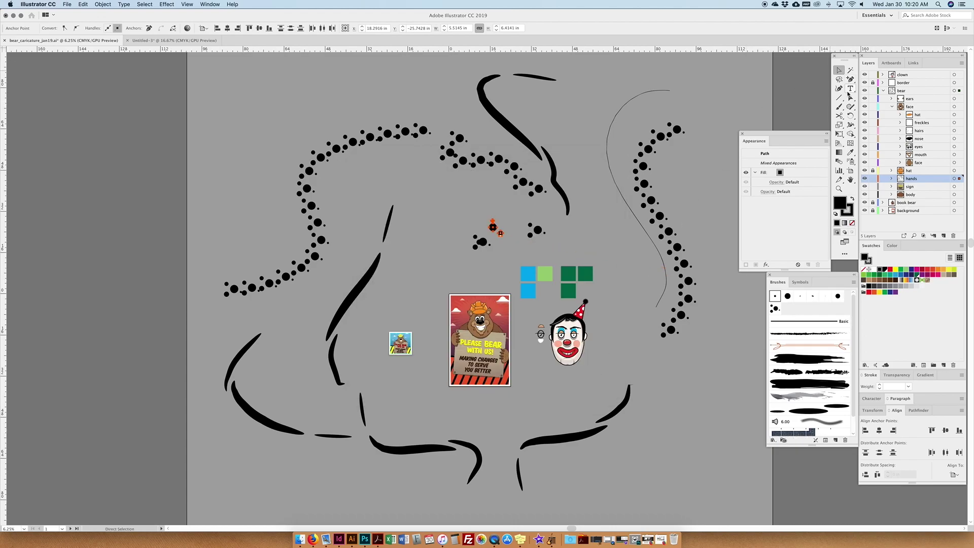
- Paint a long wavy line with the 5 pt. Round brush across the area left of the scatter-brushed curve
{"action": "left_click", "coordinate": [839, 107]}
{"action": "mouse_move", "coordinate": [303, 75]}
{"action": "left_mouse_down"}
{"action": "mouse_move", "coordinate": [272, 76]}
{"action": "mouse_move", "coordinate": [219, 221]}
{"action": "left_mouse_up"}
{"action": "mouse_move", "coordinate": [266, 255]}
{"action": "left_mouse_down"}
{"action": "mouse_move", "coordinate": [330, 369]}
{"action": "mouse_move", "coordinate": [344, 353]}
{"action": "left_mouse_up"}
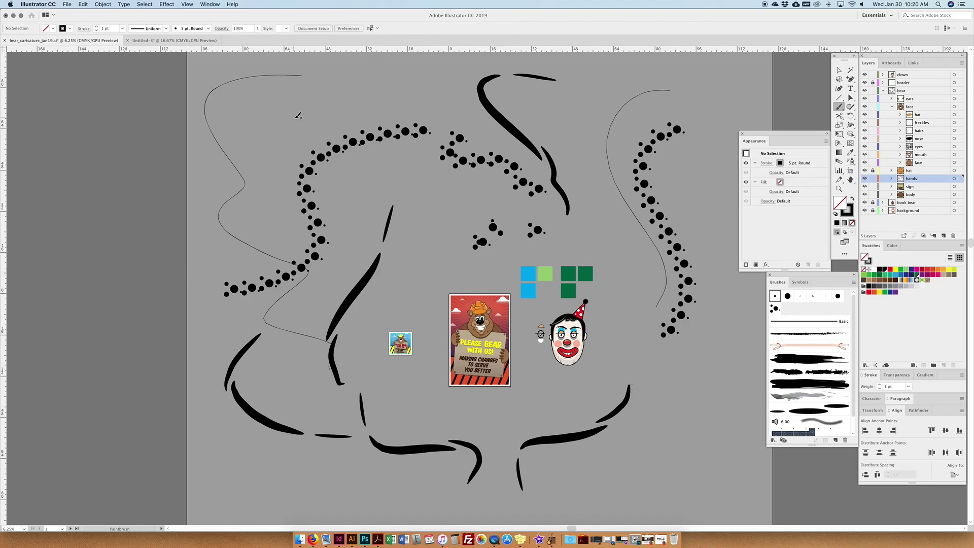
- Apply the new pattern brush to the long wavy line and shift the line slightly right and up
{"action": "scroll", "coordinate": [787, 385], "scroll_direction": "down", "scroll_amount": 2}
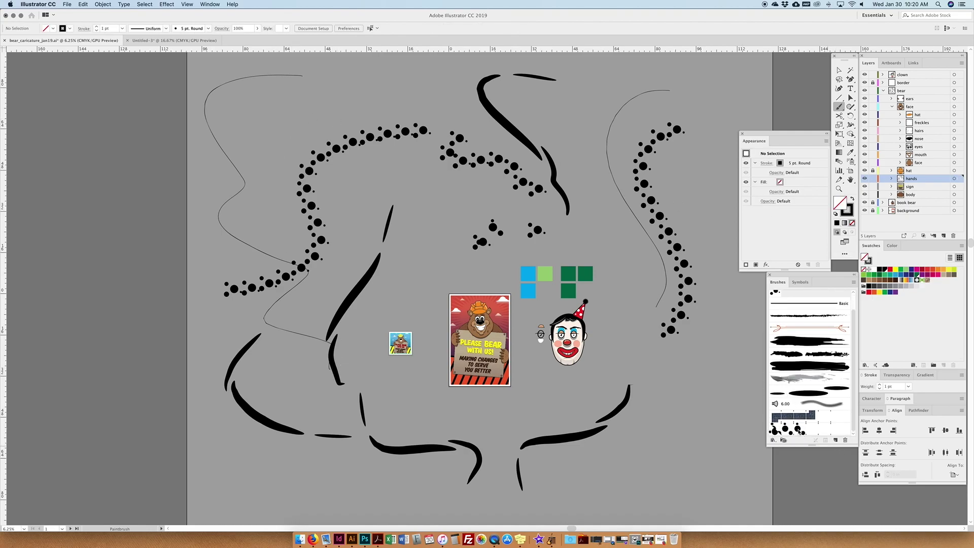
{"action": "left_click", "coordinate": [839, 70]}
{"action": "left_click", "coordinate": [212, 84]}
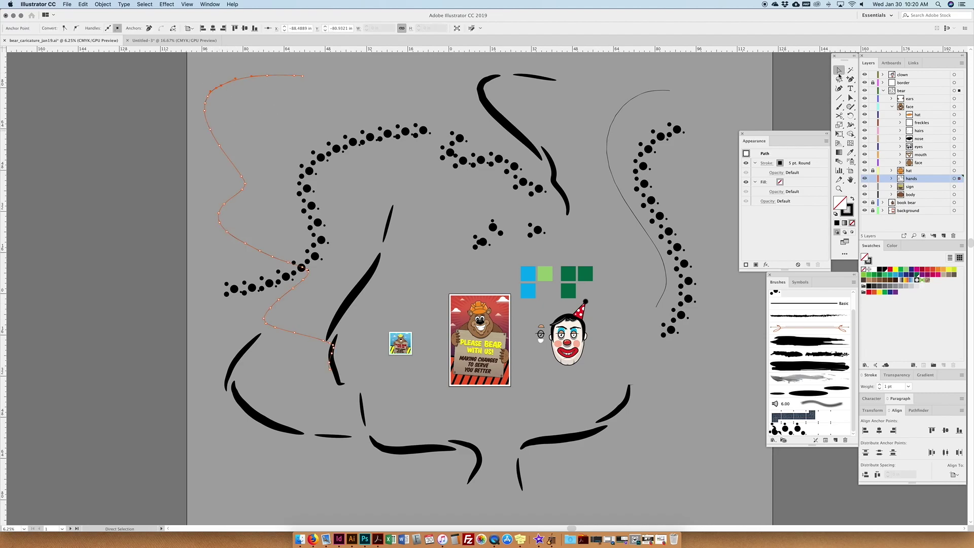
{"action": "left_click", "coordinate": [840, 71]}
{"action": "left_click", "coordinate": [839, 80]}
{"action": "left_click", "coordinate": [837, 69]}
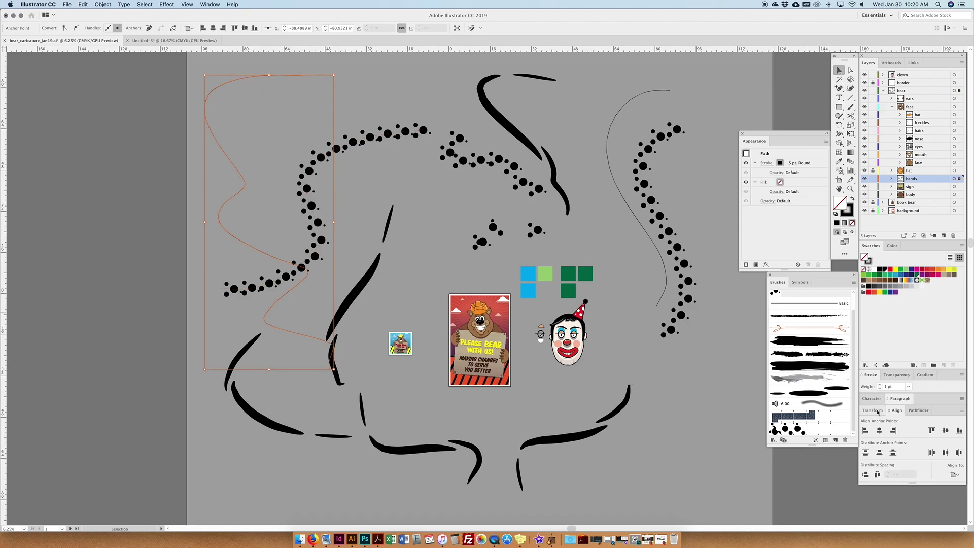
{"action": "left_click", "coordinate": [792, 431]}
{"action": "mouse_move", "coordinate": [221, 146]}
{"action": "left_mouse_down"}
{"action": "mouse_move", "coordinate": [604, 152]}
{"action": "mouse_move", "coordinate": [706, 195]}
{"action": "mouse_move", "coordinate": [264, 146]}
{"action": "mouse_move", "coordinate": [264, 129]}
{"action": "left_mouse_up"}
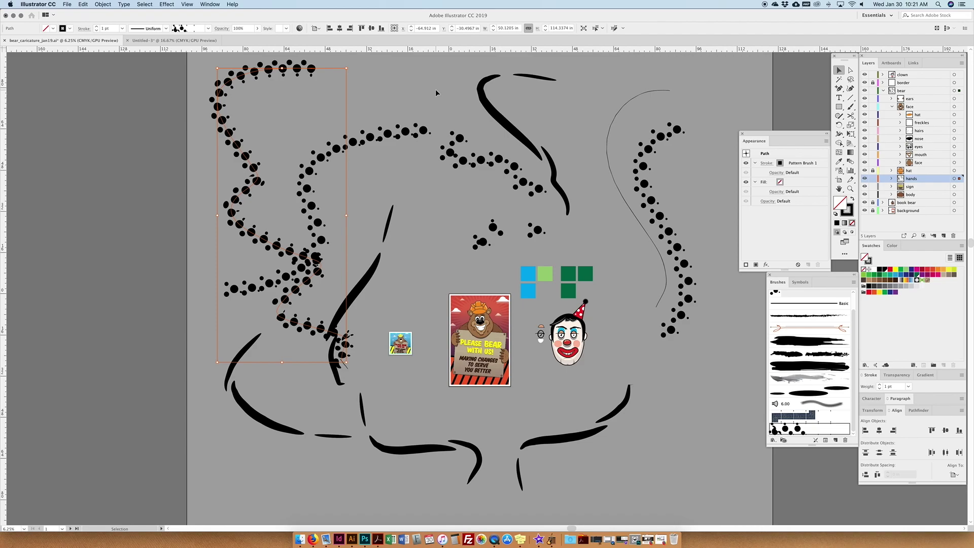
- Delete all the practice brush strokes, the circles and the blue and green squares around the bear poster
{"action": "mouse_move", "coordinate": [710, 81]}
{"action": "left_mouse_down"}
{"action": "mouse_move", "coordinate": [223, 211]}
{"action": "mouse_move", "coordinate": [378, 487]}
{"action": "left_mouse_up"}
{"action": "key", "text": "Delete"}
{"action": "key", "text": "Delete"}
{"action": "mouse_move", "coordinate": [451, 203]}
{"action": "left_mouse_down"}
{"action": "mouse_move", "coordinate": [566, 264]}
{"action": "mouse_move", "coordinate": [519, 298]}
{"action": "left_mouse_up"}
{"action": "key", "text": "Delete"}
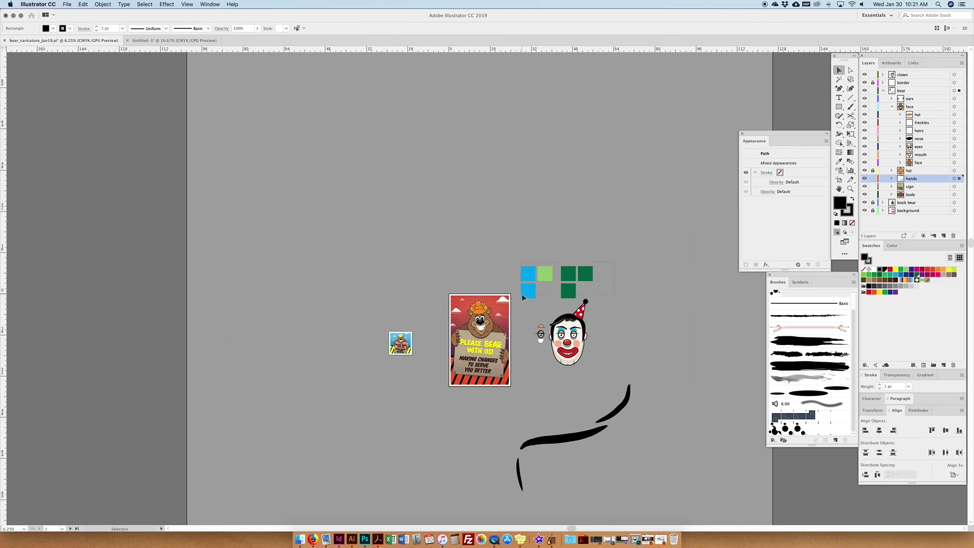
{"action": "key", "text": "Delete"}
{"action": "left_click_drag", "start_coordinate": [637, 381], "coordinate": [551, 455]}
{"action": "key", "text": "Delete"}
- Add the point text "MY BEAR BOOK" above the small blue bear poster
{"action": "scroll", "coordinate": [421, 319], "scroll_direction": "up", "scroll_amount": 5}
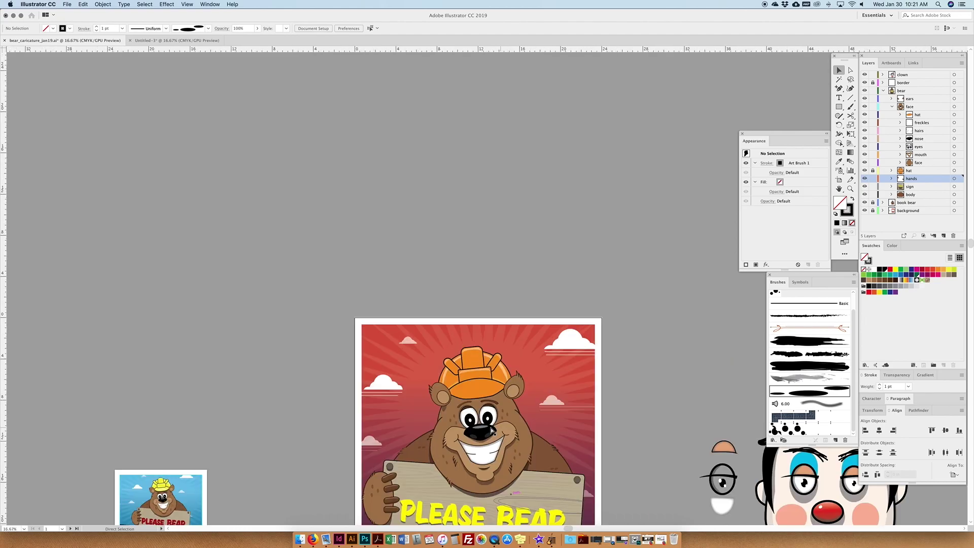
{"action": "left_click_drag", "start_coordinate": [401, 296], "coordinate": [567, 172]}
{"action": "scroll", "coordinate": [482, 288], "scroll_direction": "up", "scroll_amount": 3}
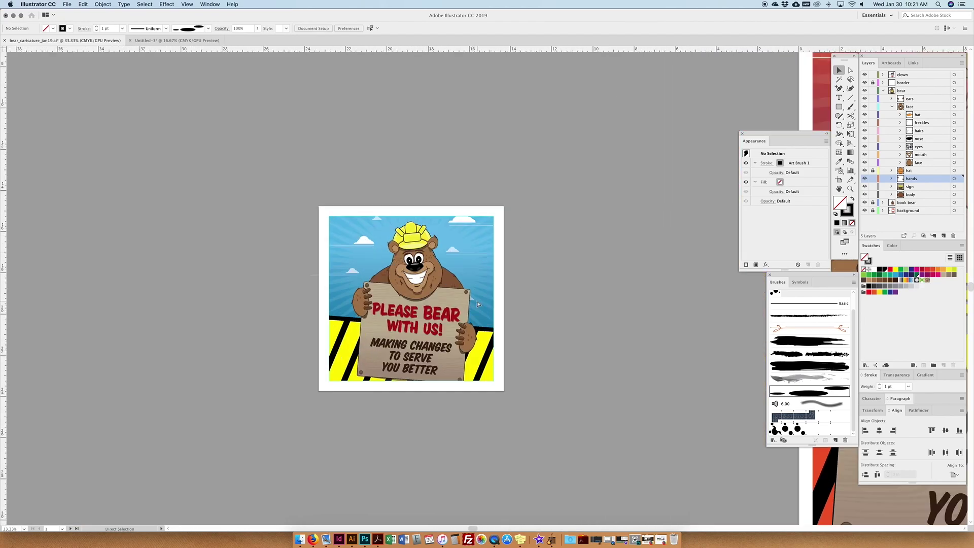
{"action": "key", "text": "t"}
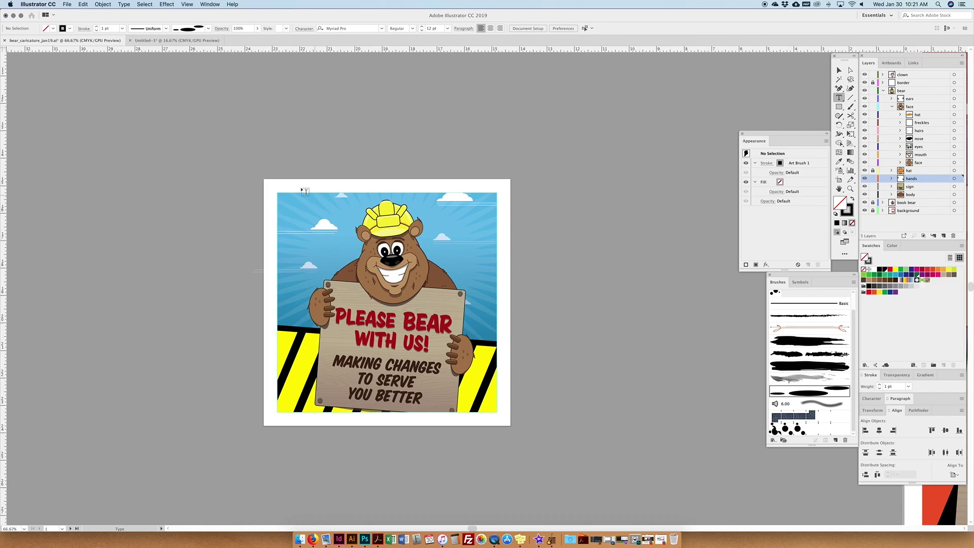
{"action": "left_click", "coordinate": [286, 94]}
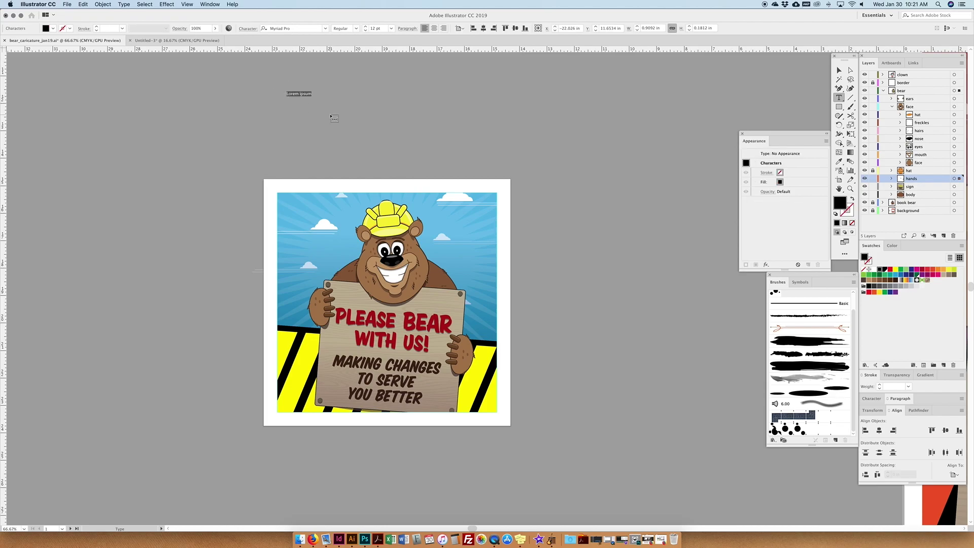
{"action": "type", "text": "MY BEAR BOOK"}
{"action": "key", "text": "Escape"}
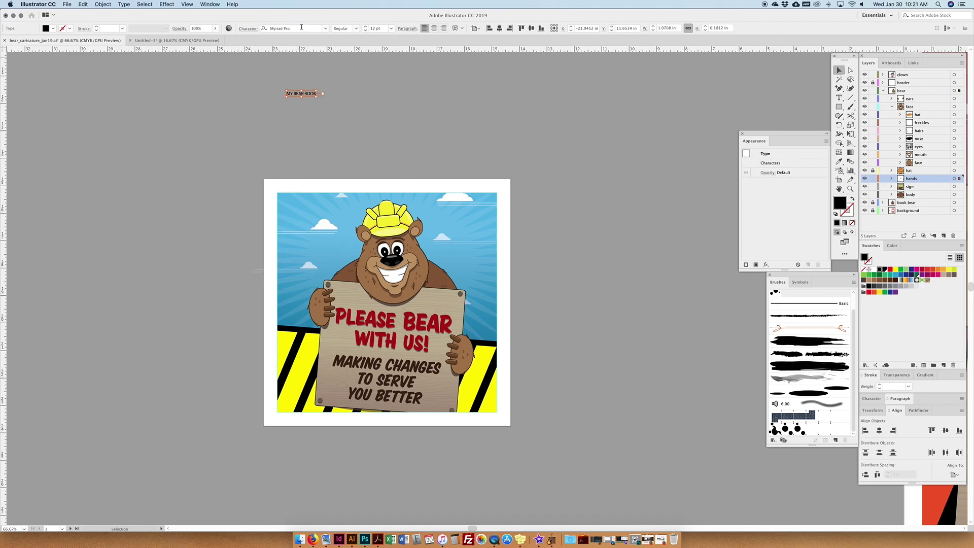
- Show the Character settings as a separate floating panel with all its options expanded
{"action": "left_click", "coordinate": [219, 3]}
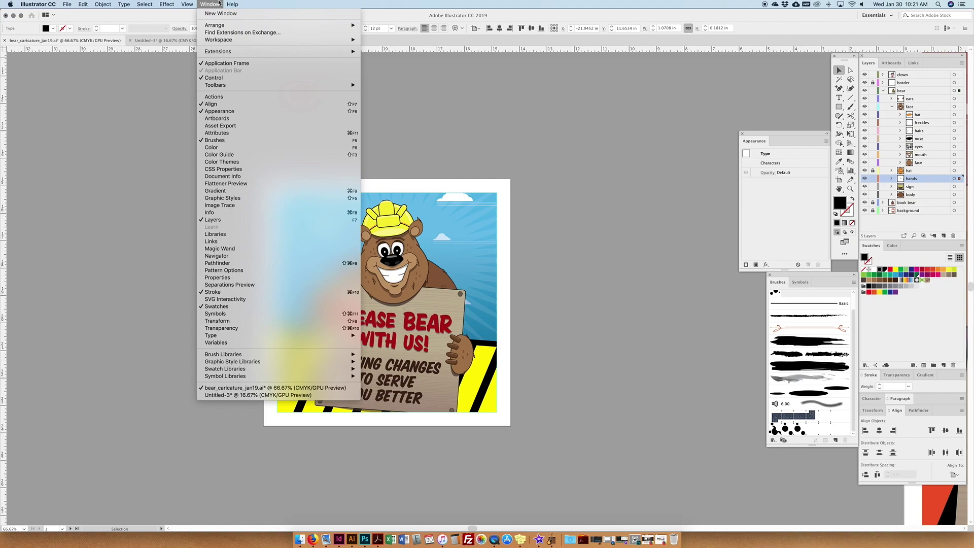
{"action": "mouse_move", "coordinate": [334, 335]}
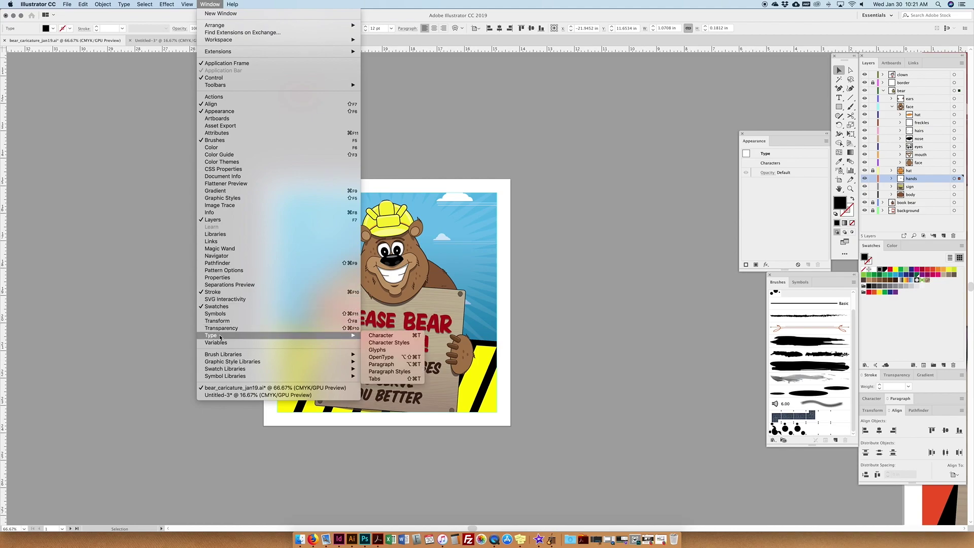
{"action": "left_click", "coordinate": [369, 336]}
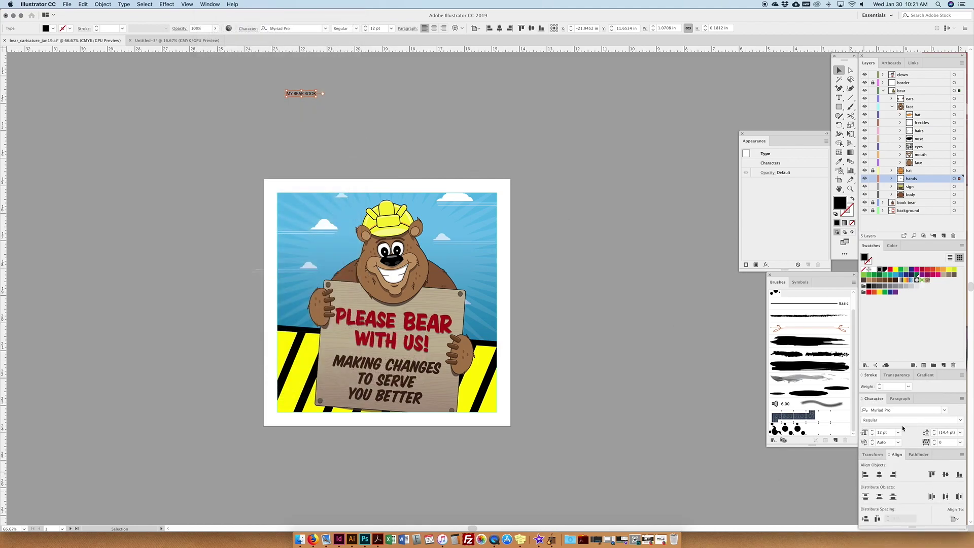
{"action": "left_click_drag", "start_coordinate": [872, 401], "coordinate": [544, 137]}
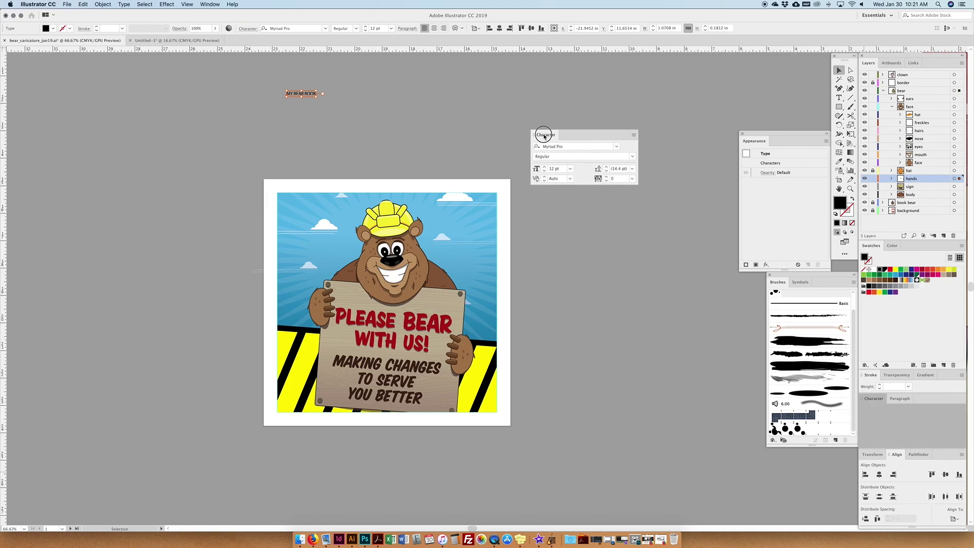
{"action": "left_click", "coordinate": [619, 134]}
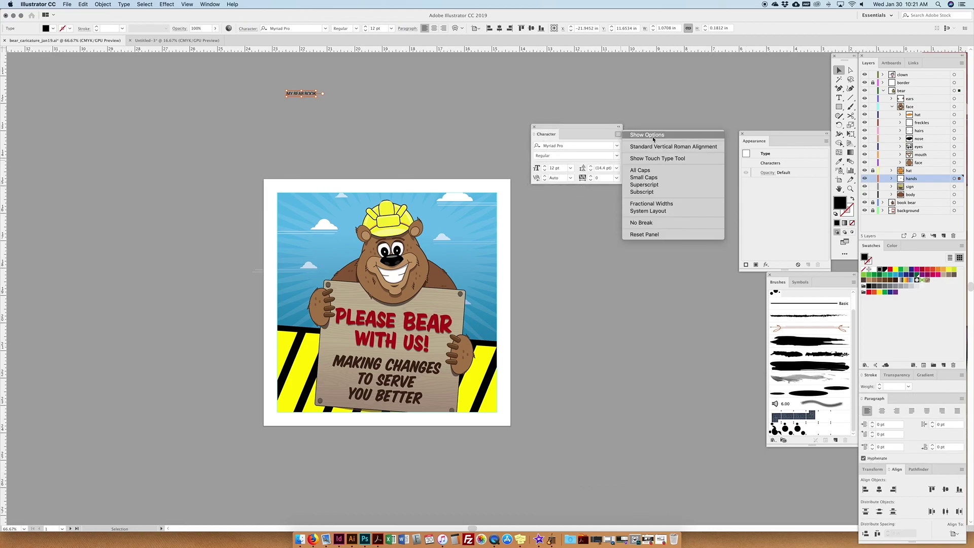
{"action": "left_click", "coordinate": [647, 137]}
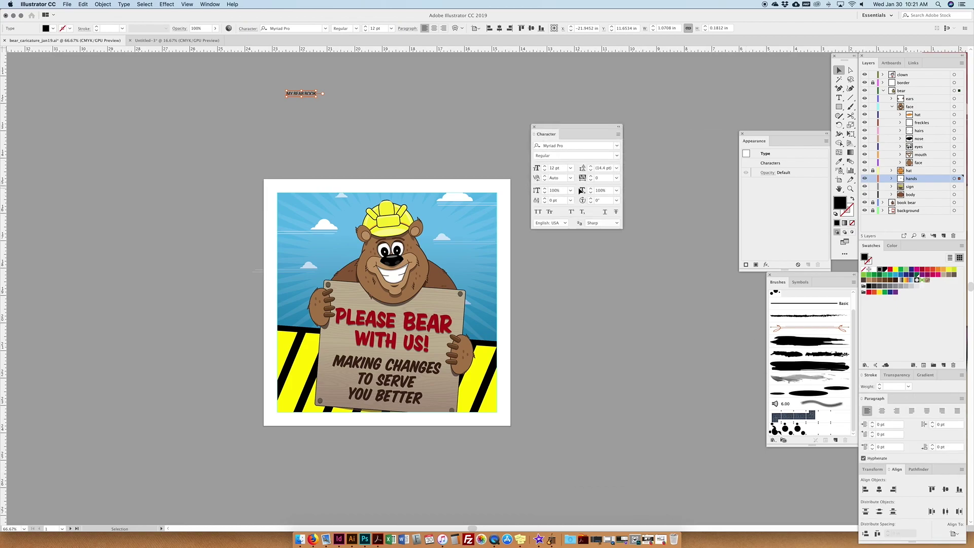
- Set the font of the MY BEAR BOOK text to Gotham Black, Regular
{"action": "left_click", "coordinate": [566, 146]}
{"action": "left_click", "coordinate": [617, 146]}
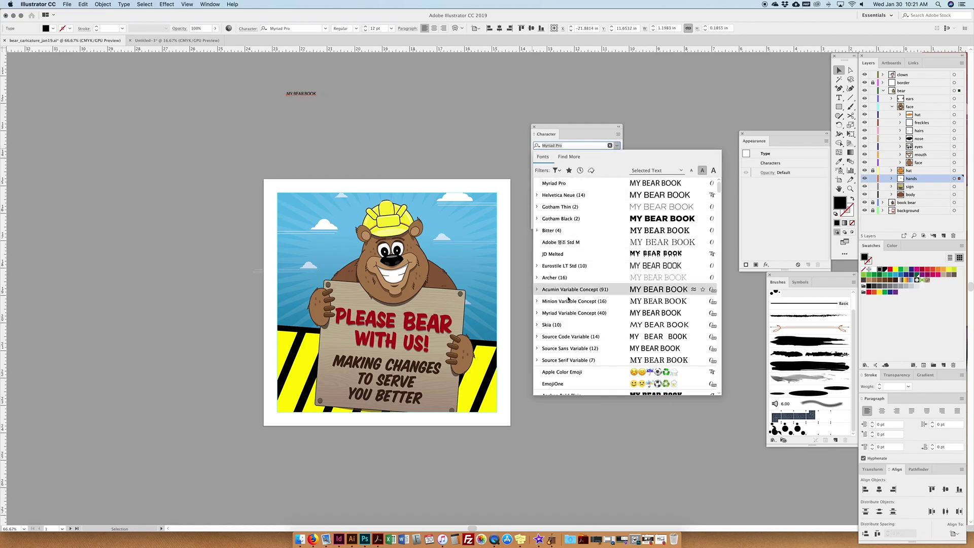
{"action": "left_click", "coordinate": [557, 218]}
{"action": "left_click", "coordinate": [554, 156]}
{"action": "left_click", "coordinate": [617, 156]}
{"action": "left_click", "coordinate": [576, 165]}
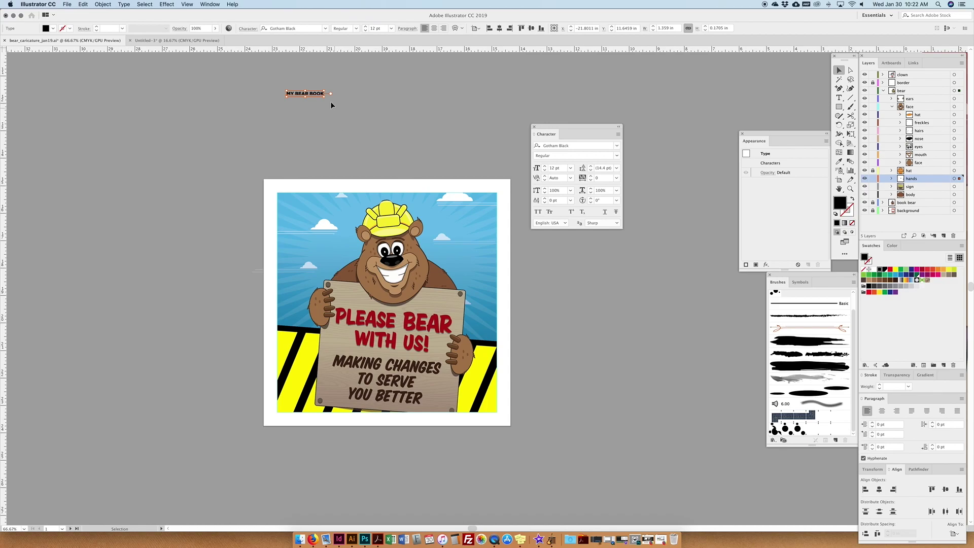
{"action": "key", "text": "Return"}
{"action": "key", "text": "Return"}
{"action": "left_click", "coordinate": [559, 286]}
{"action": "key", "text": "Return"}
{"action": "left_click", "coordinate": [559, 287]}
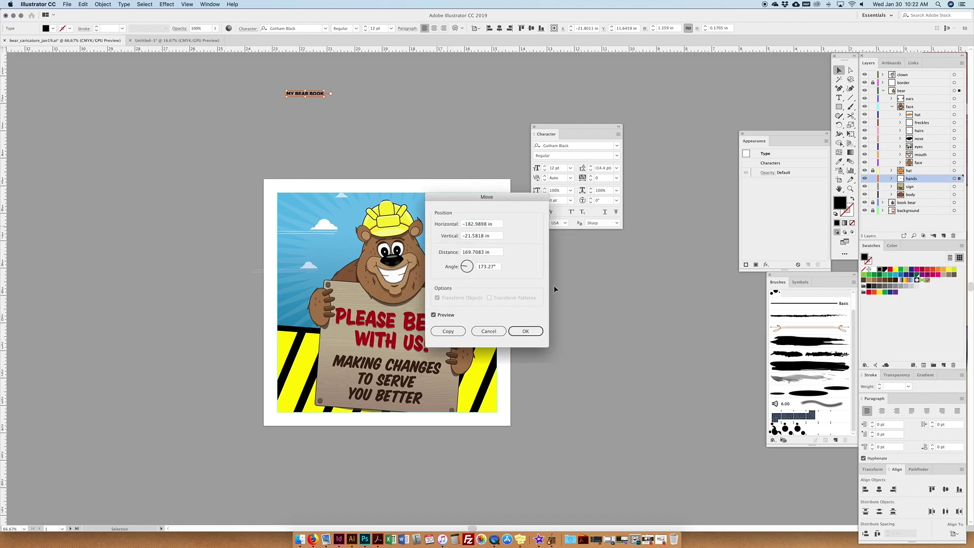
- Scale the MY BEAR BOOK text up proportionally to about 43 pt
{"action": "key", "text": "Escape"}
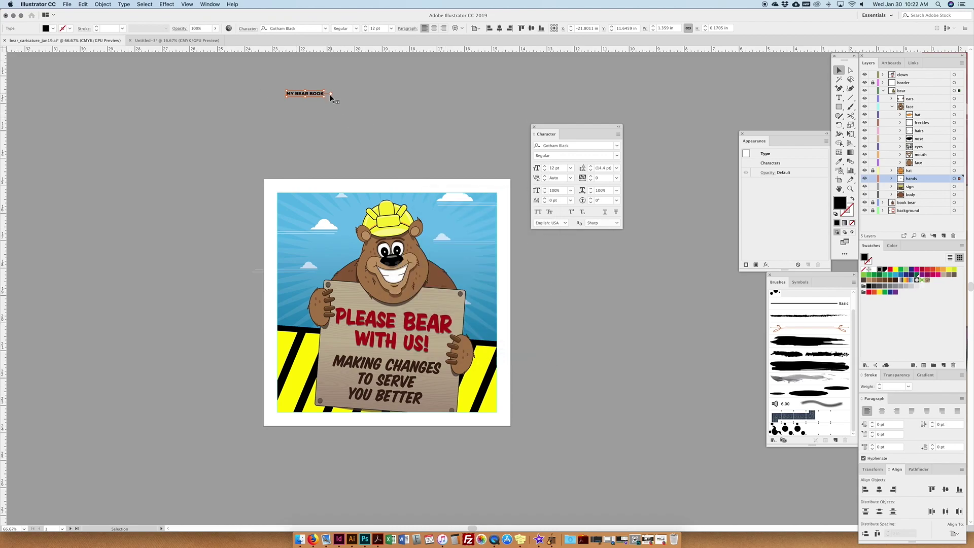
{"action": "key", "text": "super+equal"}
{"action": "key", "text": "super+equal"}
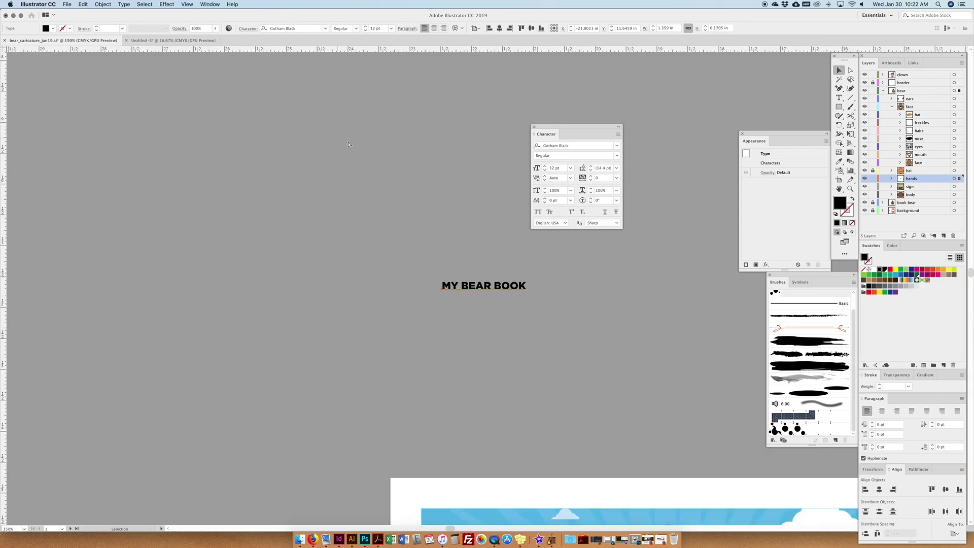
{"action": "left_click_drag", "start_coordinate": [532, 288], "coordinate": [392, 219]}
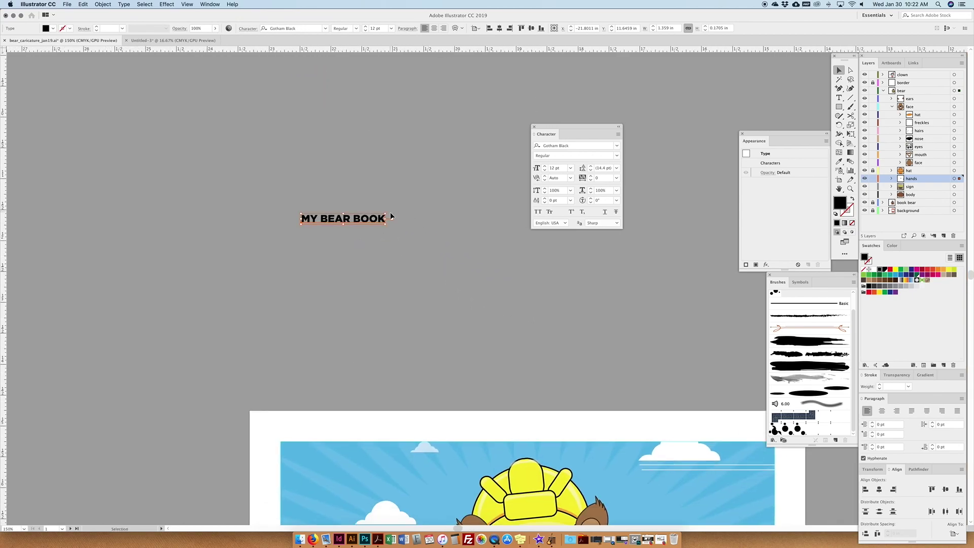
{"action": "left_click_drag", "start_coordinate": [390, 227], "coordinate": [660, 356]}
{"action": "left_click_drag", "start_coordinate": [495, 235], "coordinate": [471, 285]}
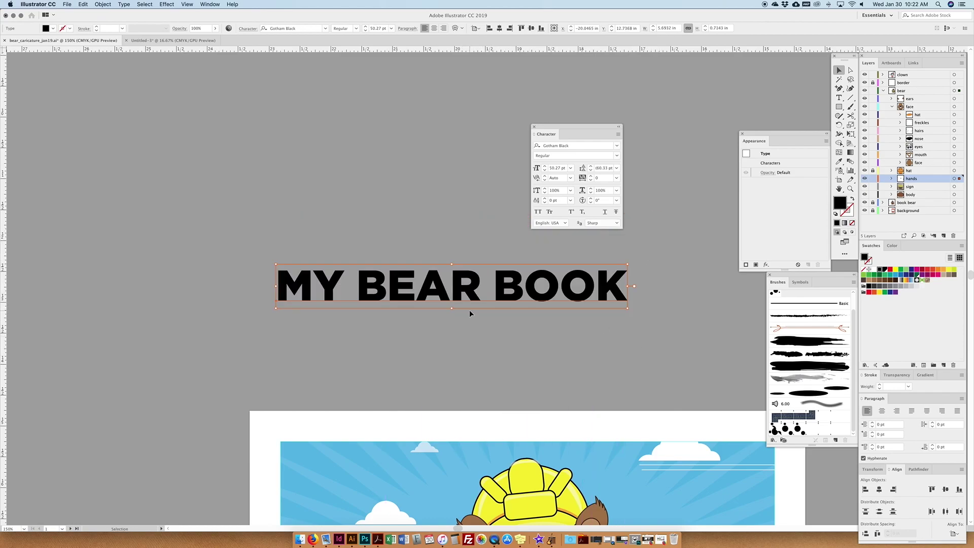
{"action": "left_click_drag", "start_coordinate": [631, 308], "coordinate": [577, 302]}
{"action": "left_click", "coordinate": [632, 296]}
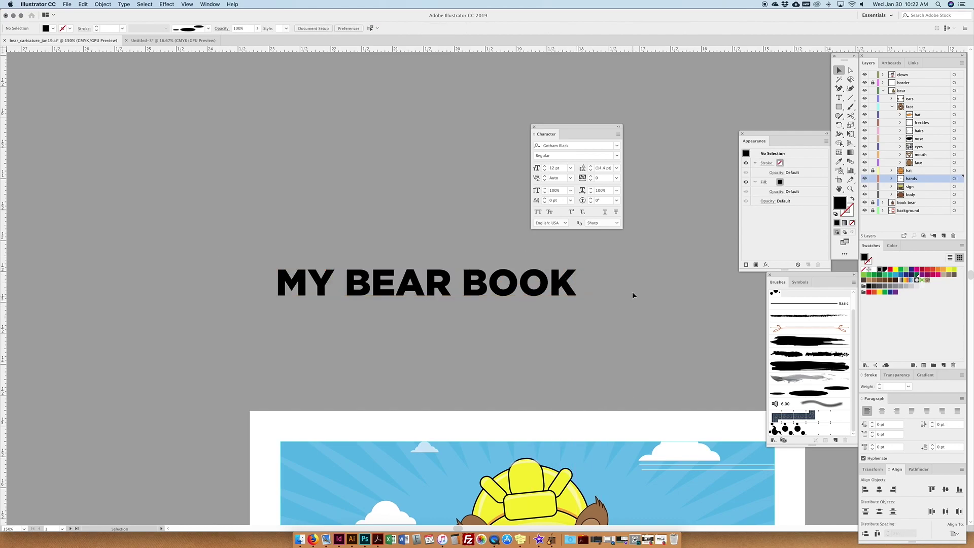
- Convert the MY BEAR BOOK text to area type and resize its frame to about 2.87 in wide, wrapping it onto two lines
{"action": "left_click", "coordinate": [503, 276]}
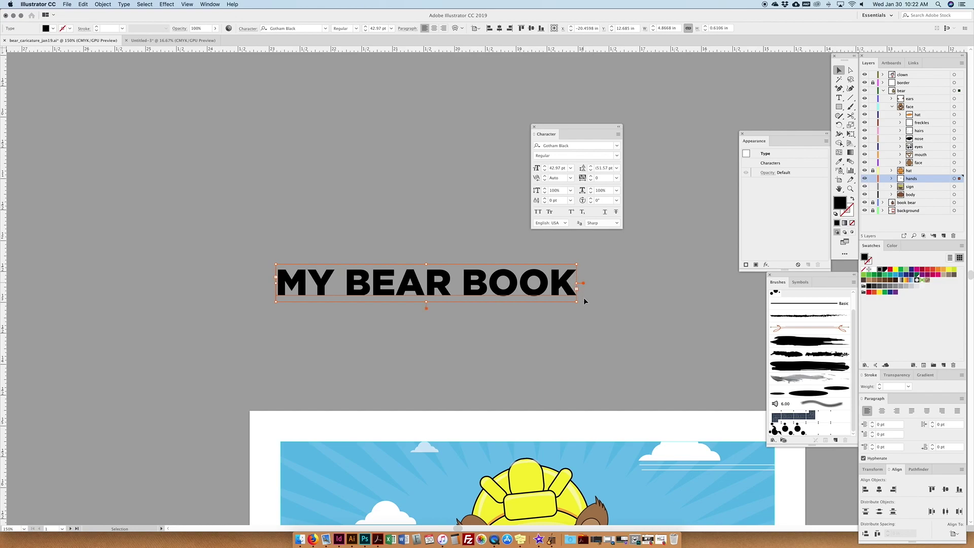
{"action": "left_click_drag", "start_coordinate": [577, 303], "coordinate": [400, 400]}
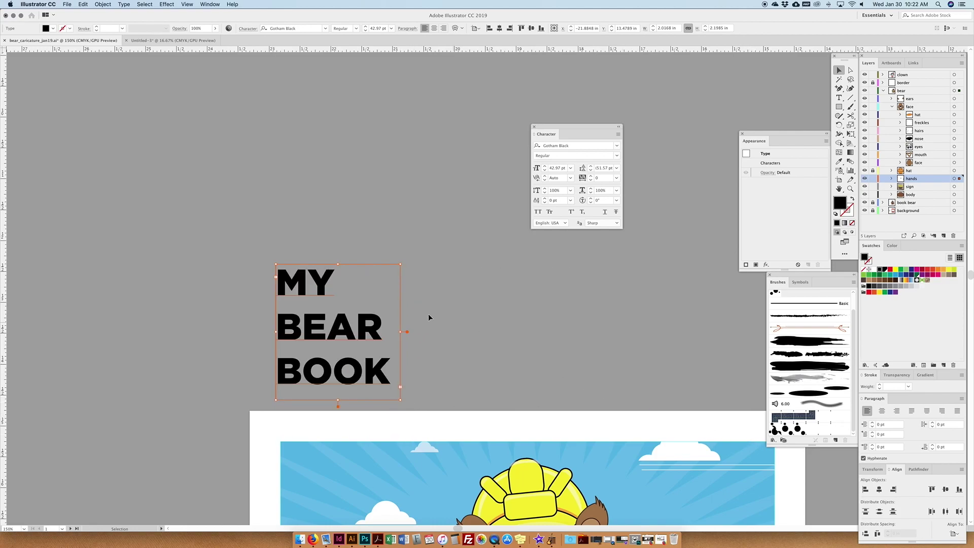
{"action": "left_click_drag", "start_coordinate": [399, 334], "coordinate": [455, 328]}
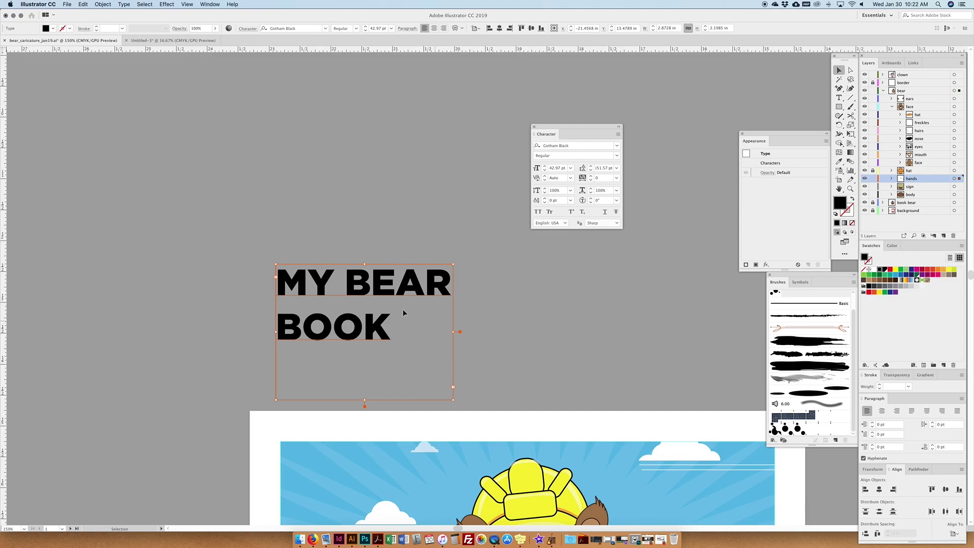
- Convert the two-line MY BEAR BOOK area type to point type
{"action": "double_click", "coordinate": [460, 332]}
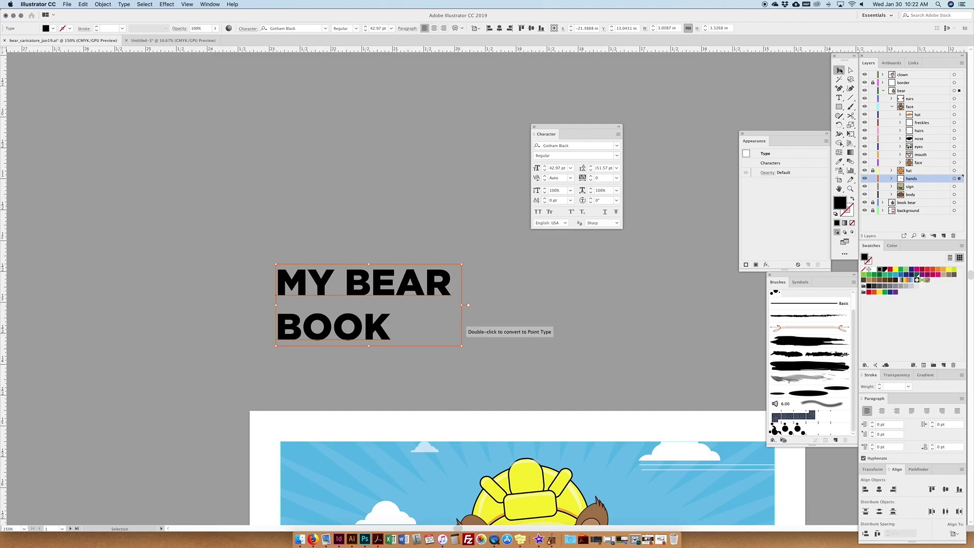
{"action": "left_click", "coordinate": [558, 258]}
{"action": "left_click", "coordinate": [429, 290]}
{"action": "key", "text": "a"}
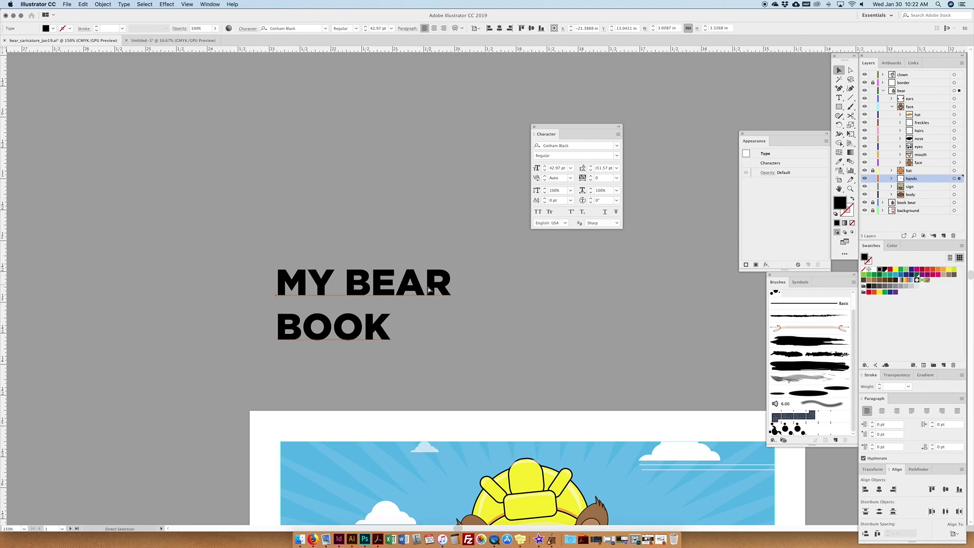
- Convert the two-line title to area type and enlarge its frame to about 6.29 by 2.19 in
{"action": "key", "text": "super+minus"}
{"action": "key", "text": "super+minus"}
{"action": "scroll", "coordinate": [479, 321], "scroll_direction": "down", "scroll_amount": 4}
{"action": "scroll", "coordinate": [478, 322], "scroll_direction": "right", "scroll_amount": 4}
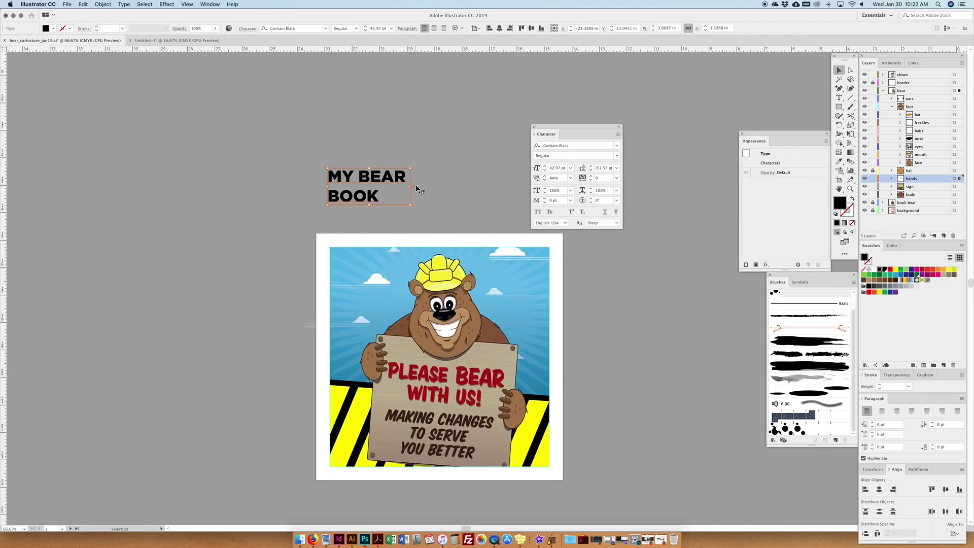
{"action": "left_click_drag", "start_coordinate": [411, 186], "coordinate": [500, 186]}
{"action": "left_click_drag", "start_coordinate": [415, 205], "coordinate": [414, 227]}
- Remove the line break before BOOK and convert the title to point type
{"action": "double_click", "coordinate": [328, 198]}
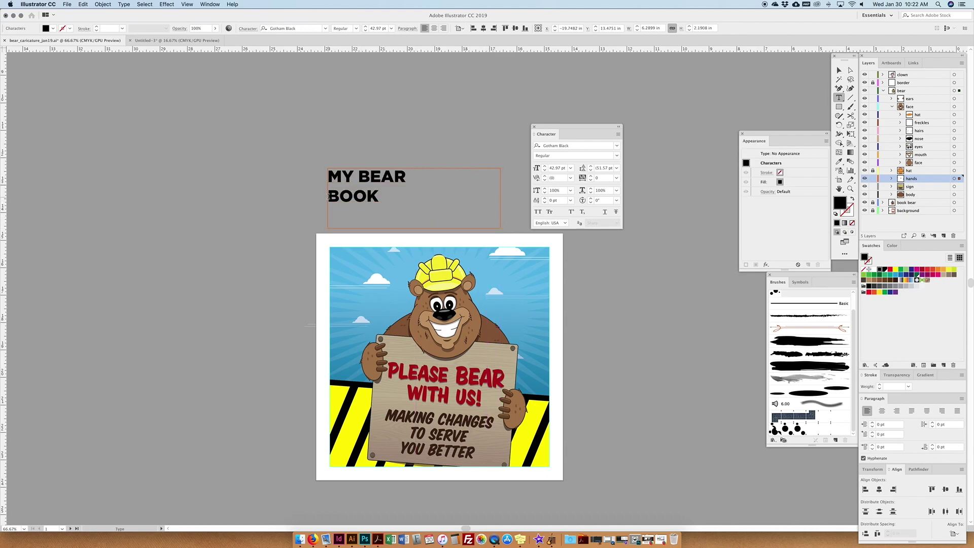
{"action": "key", "text": "BackSpace"}
{"action": "left_click", "coordinate": [839, 70]}
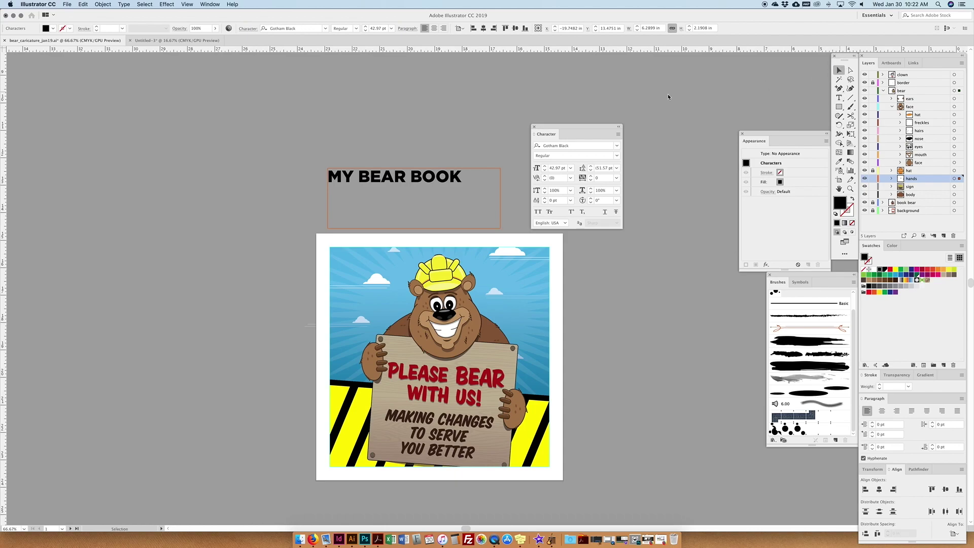
{"action": "double_click", "coordinate": [504, 198]}
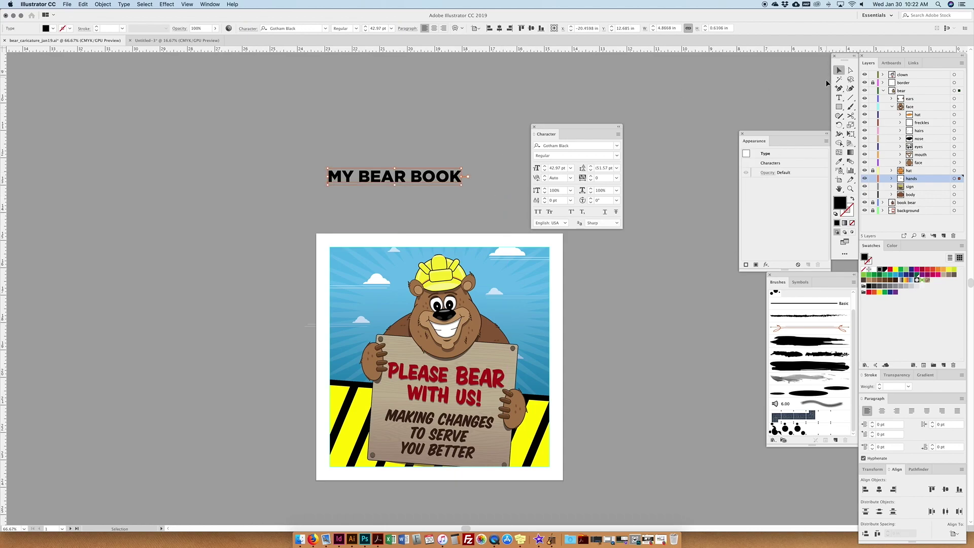
- Place the MY BEAR BOOK title across the top of the small blue bear poster, scaled up to about 65 pt
{"action": "left_click_drag", "start_coordinate": [462, 176], "coordinate": [529, 267]}
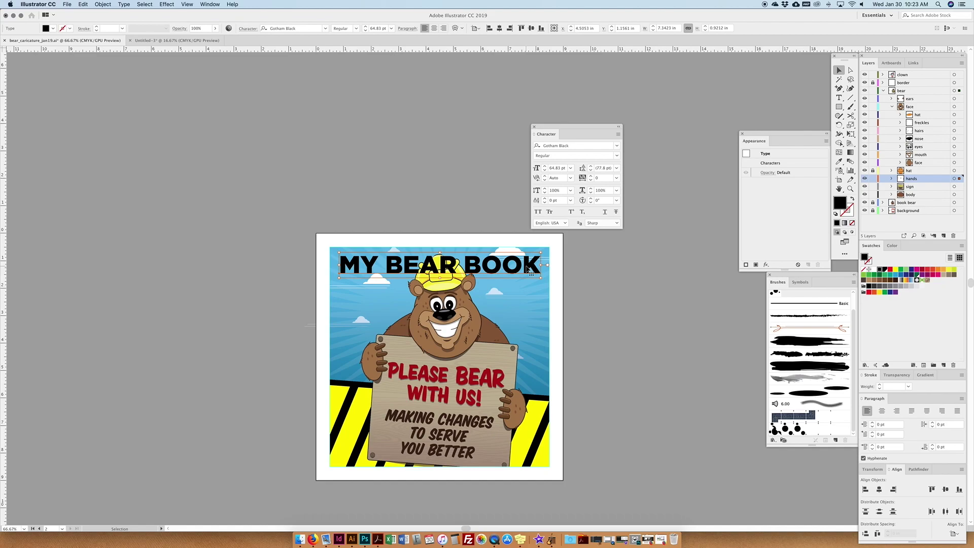
{"action": "scroll", "coordinate": [507, 188], "scroll_direction": "right", "scroll_amount": 5}
{"action": "scroll", "coordinate": [508, 188], "scroll_direction": "up", "scroll_amount": 1}
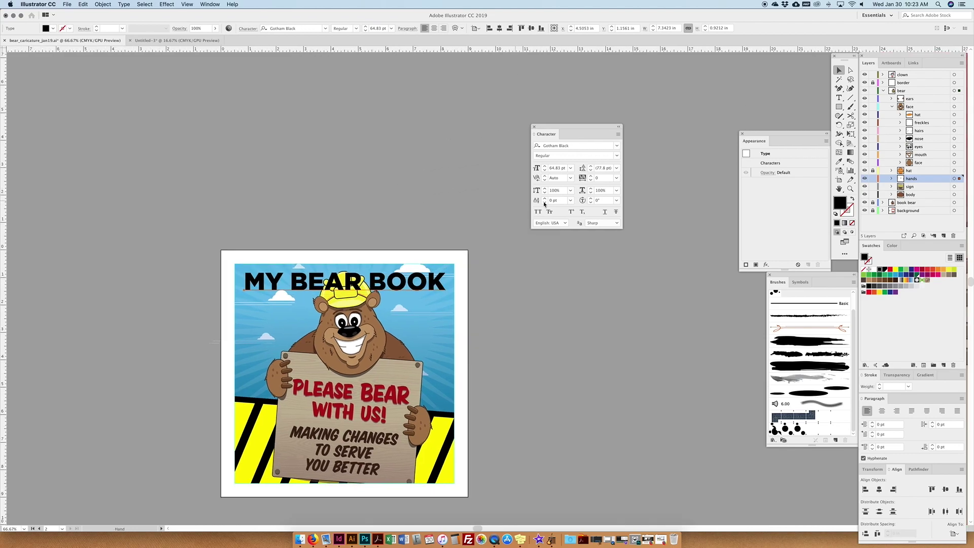
- Draw a black square about 3.26 in wide on the empty canvas above the blue bear poster
{"action": "left_click", "coordinate": [843, 108]}
{"action": "left_click_drag", "start_coordinate": [335, 100], "coordinate": [425, 190]}
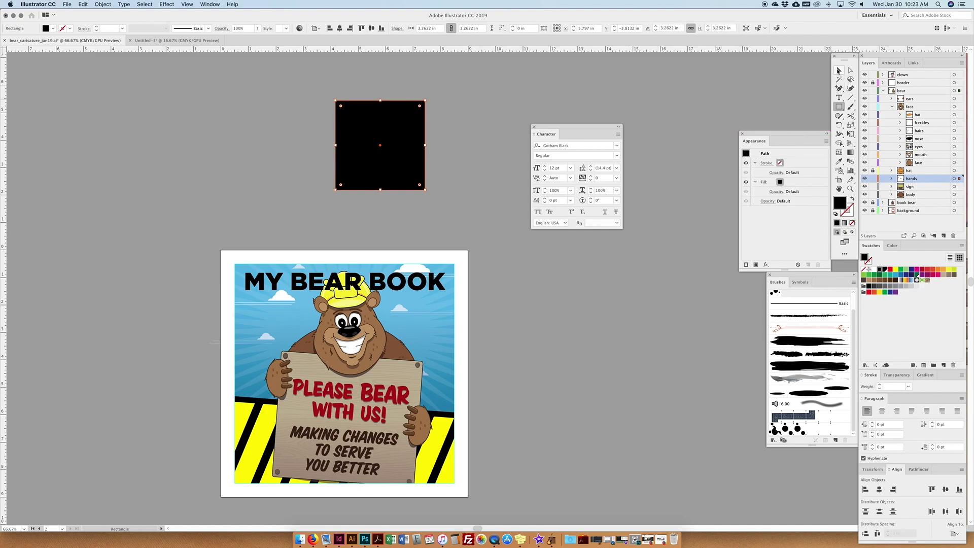
{"action": "key", "text": "super+equal"}
{"action": "key", "text": "super+equal"}
{"action": "left_click_drag", "start_coordinate": [418, 174], "coordinate": [295, 119]}
{"action": "key", "text": "v"}
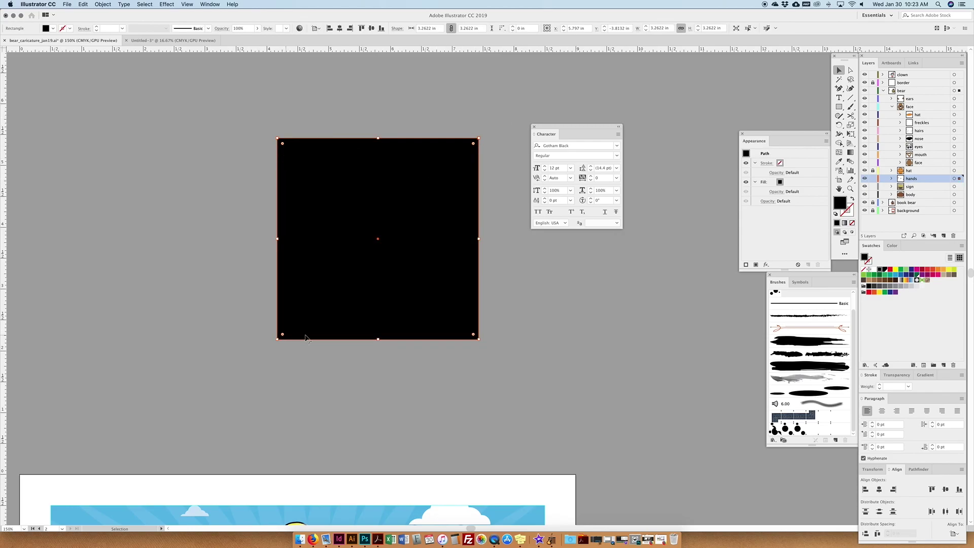
- Try rounding all corners of the black square together, undoing each attempt
{"action": "left_click_drag", "start_coordinate": [473, 144], "coordinate": [344, 272]}
{"action": "key", "text": "super+z"}
{"action": "left_click_drag", "start_coordinate": [473, 144], "coordinate": [460, 155]}
{"action": "key", "text": "super+z"}
- Round only the black square's upper-right corner to a radius of about 2.6 in
{"action": "left_click", "coordinate": [473, 144]}
{"action": "left_click_drag", "start_coordinate": [474, 145], "coordinate": [321, 292]}
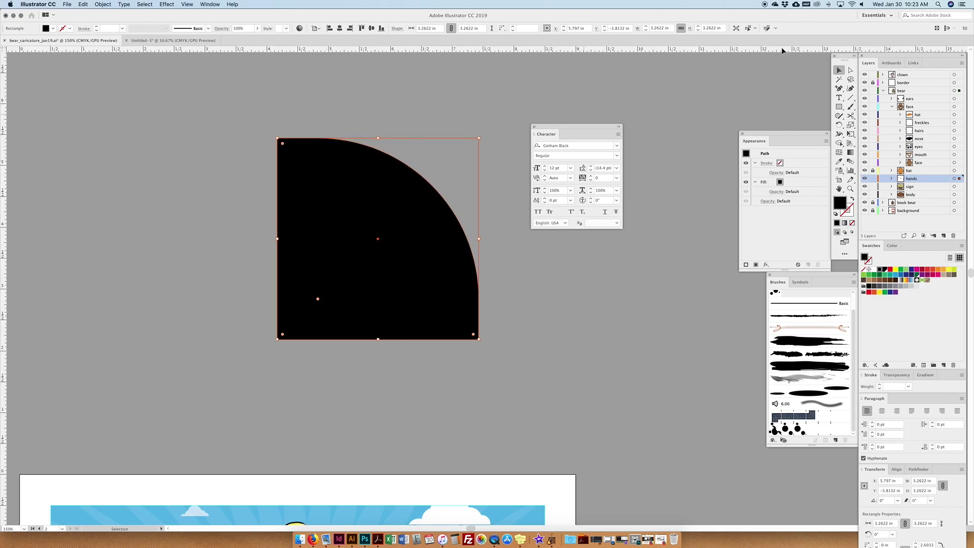
{"action": "left_click", "coordinate": [449, 117]}
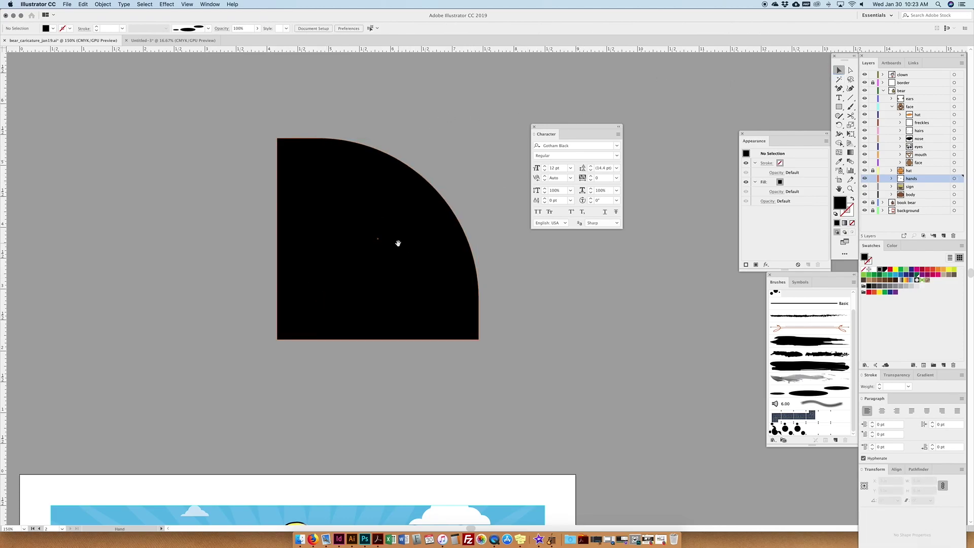
- Duplicate the MY BEAR BOOK title straight above the poster and convert the copy to outlines
{"action": "scroll", "coordinate": [398, 241], "scroll_direction": "down", "scroll_amount": 5}
{"action": "scroll", "coordinate": [398, 242], "scroll_direction": "left", "scroll_amount": 4}
{"action": "left_click_drag", "start_coordinate": [226, 461], "coordinate": [280, 317]}
{"action": "left_click", "coordinate": [124, 4]}
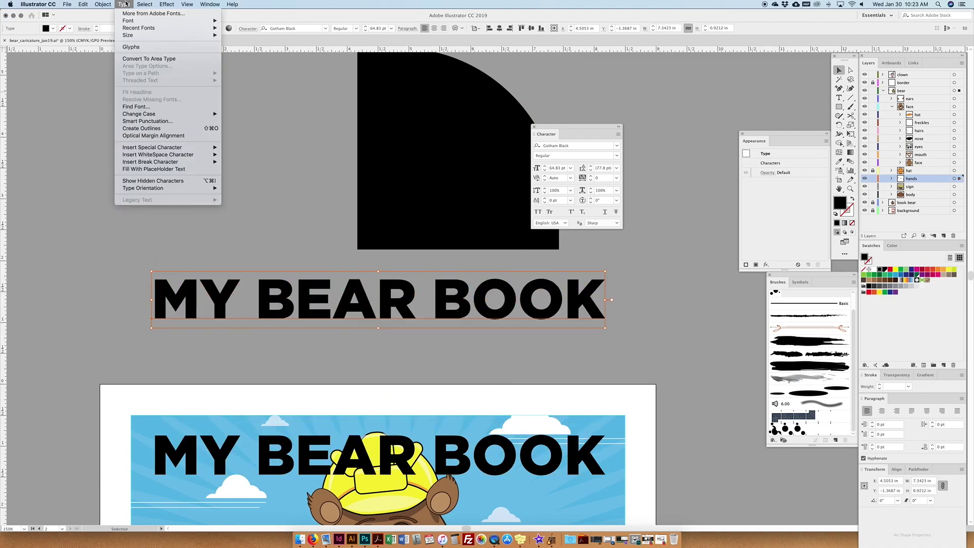
{"action": "left_click", "coordinate": [148, 128]}
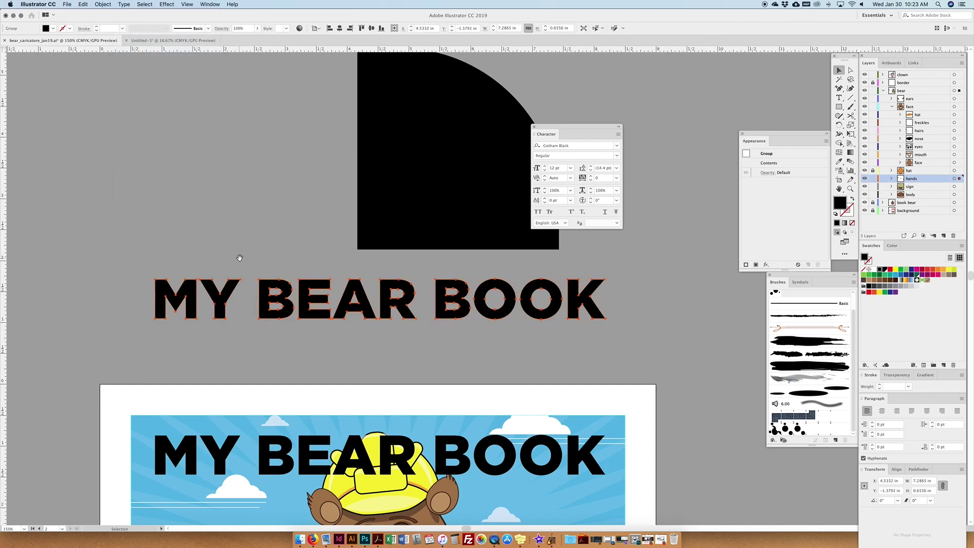
- Duplicate the letter M from the outlined title onto the empty canvas above it
{"action": "scroll", "coordinate": [703, 139], "scroll_direction": "left", "scroll_amount": 5}
{"action": "left_click", "coordinate": [851, 70]}
{"action": "left_click_drag", "start_coordinate": [247, 246], "coordinate": [314, 319]}
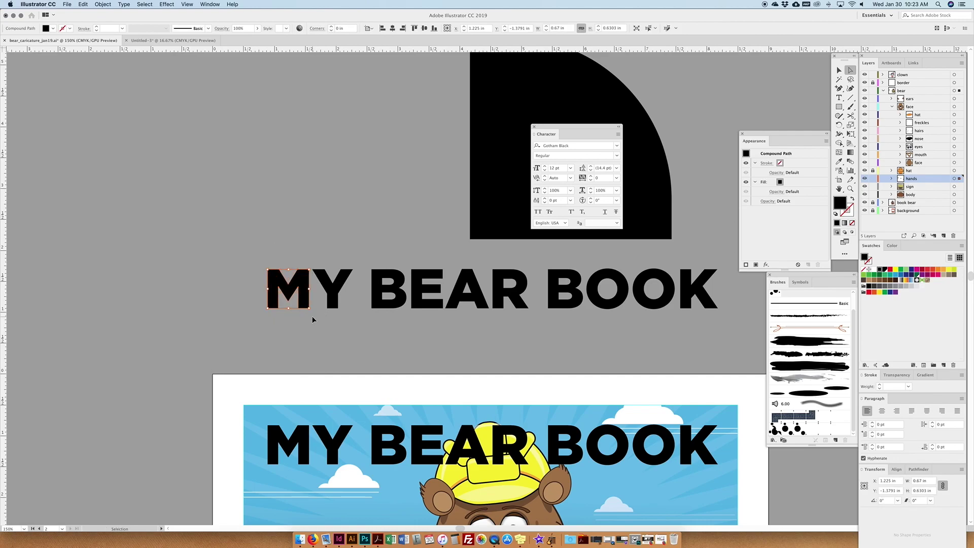
{"action": "left_click_drag", "start_coordinate": [277, 284], "coordinate": [368, 153]}
{"action": "key", "text": "v"}
{"action": "key", "text": "super+equal"}
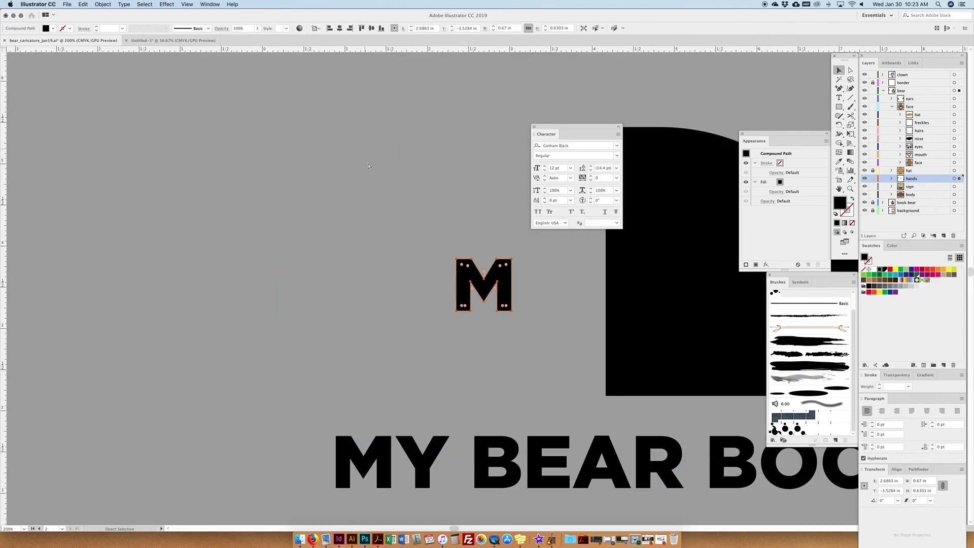
{"action": "key", "text": "super+equal"}
{"action": "key", "text": "super+equal"}
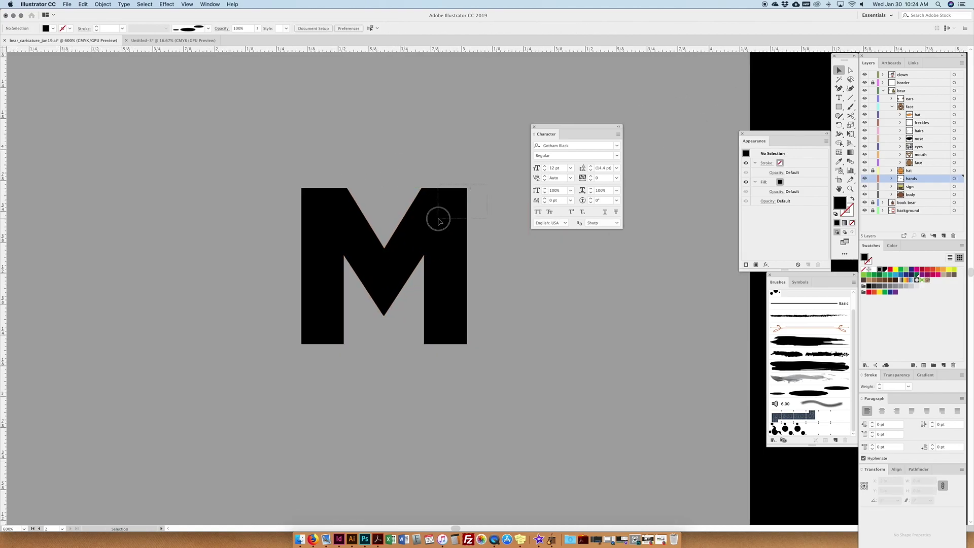
- Try rounding all corners of the separate M to about 0.08 in, and undo the rounding
{"action": "left_click", "coordinate": [851, 70]}
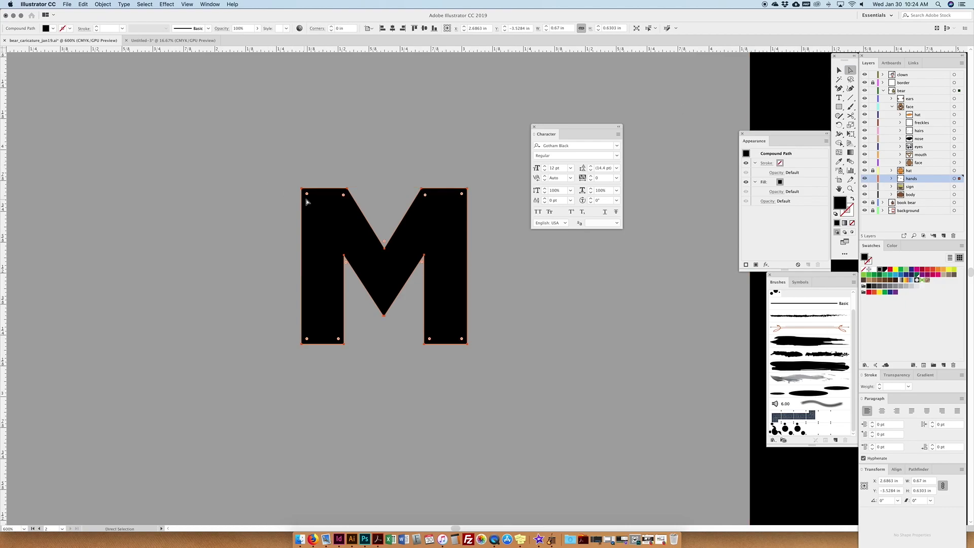
{"action": "left_click_drag", "start_coordinate": [309, 197], "coordinate": [328, 219]}
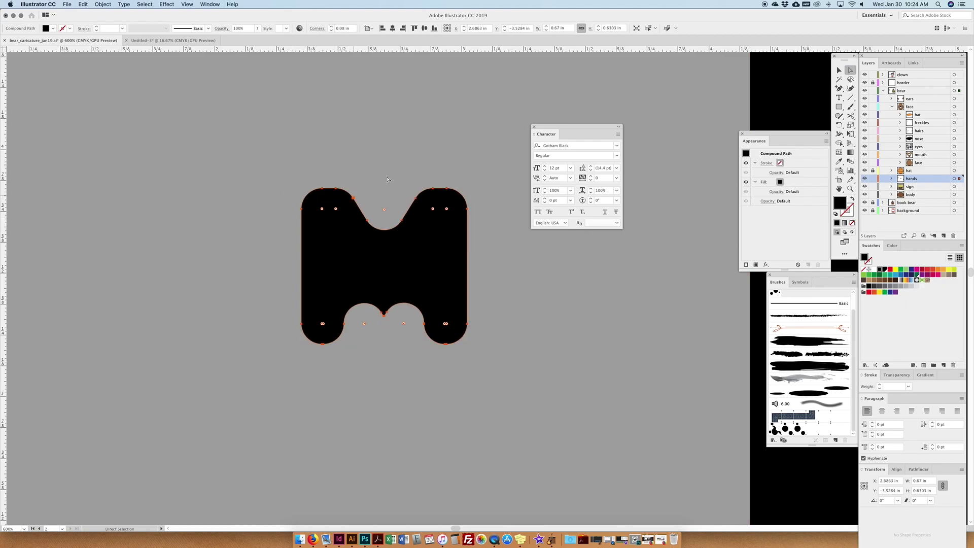
{"action": "key", "text": "super+z"}
{"action": "left_click", "coordinate": [837, 71]}
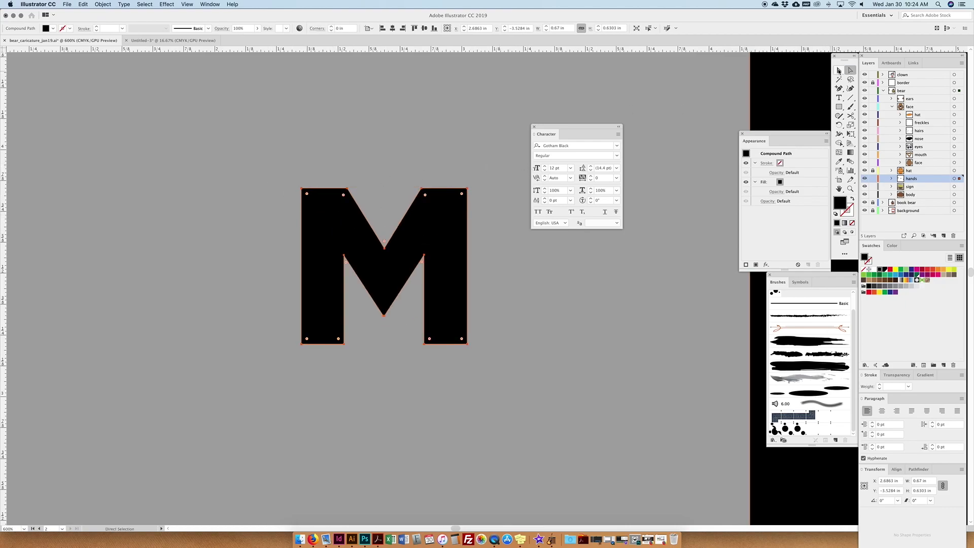
- Delete the rounded black shape, the separate M and the outlined title copy above the poster
{"action": "key", "text": "super+minus"}
{"action": "key", "text": "super+minus"}
{"action": "key", "text": "super+minus"}
{"action": "key", "text": "super+minus"}
{"action": "key", "text": "super+minus"}
{"action": "key", "text": "super+minus"}
{"action": "key", "text": "super+minus"}
{"action": "left_click_drag", "start_coordinate": [446, 266], "coordinate": [378, 253]}
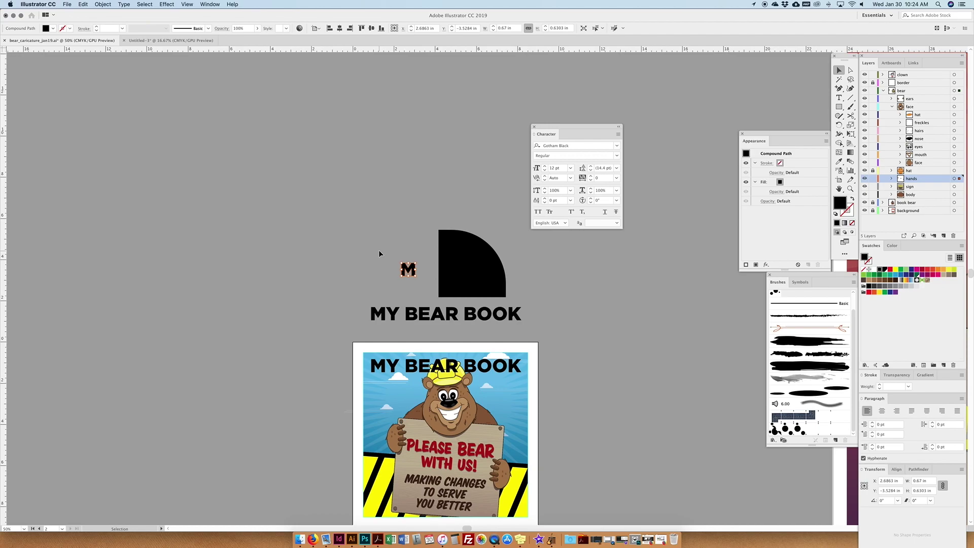
{"action": "left_click_drag", "start_coordinate": [444, 211], "coordinate": [362, 211]}
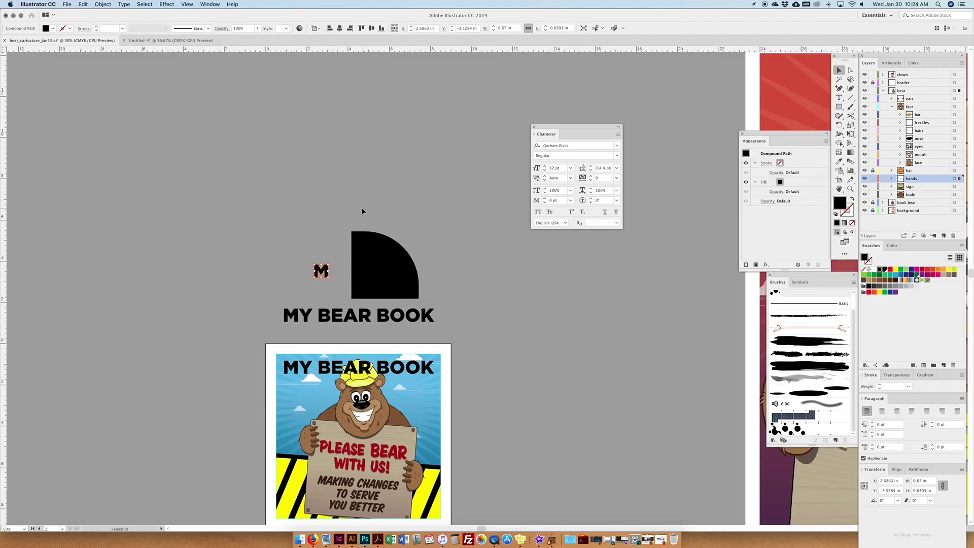
{"action": "left_click_drag", "start_coordinate": [310, 256], "coordinate": [451, 320]}
{"action": "key", "text": "Delete"}
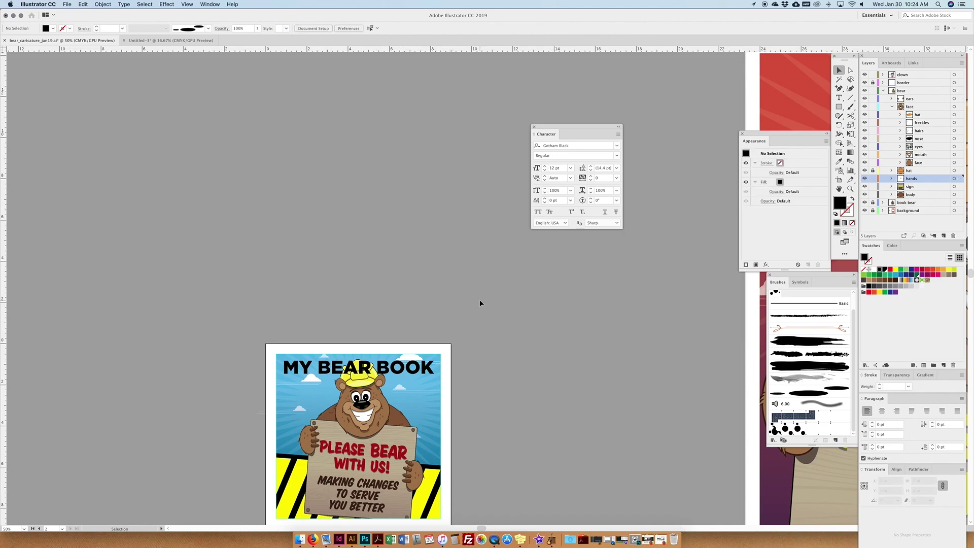
- Draw a black square about 2.83 in wide on the empty canvas above the blue bear poster
{"action": "scroll", "coordinate": [479, 303], "scroll_direction": "up", "scroll_amount": 1}
{"action": "scroll", "coordinate": [478, 298], "scroll_direction": "right", "scroll_amount": 10}
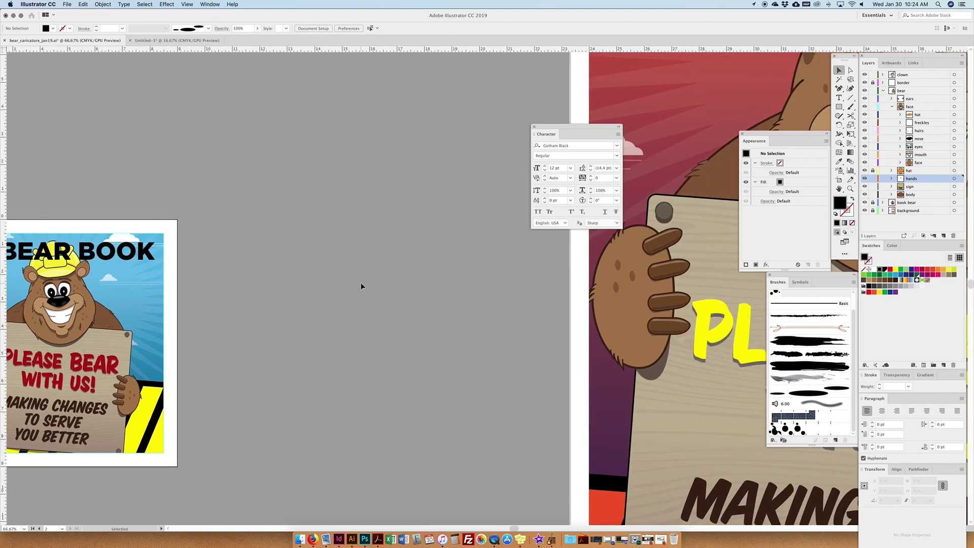
{"action": "key", "text": "super+minus"}
{"action": "key", "text": "super+minus"}
{"action": "key", "text": "space"}
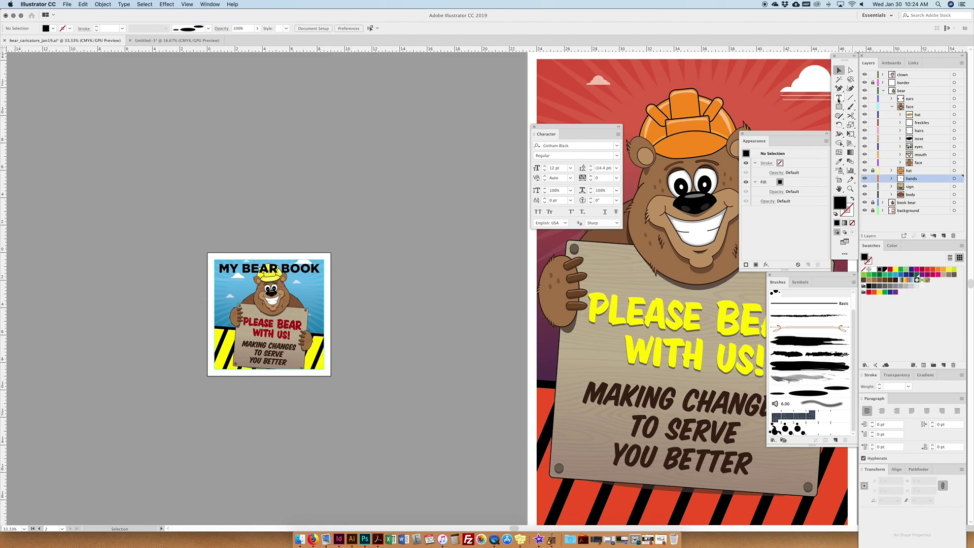
{"action": "left_click_drag", "start_coordinate": [839, 106], "coordinate": [843, 107]}
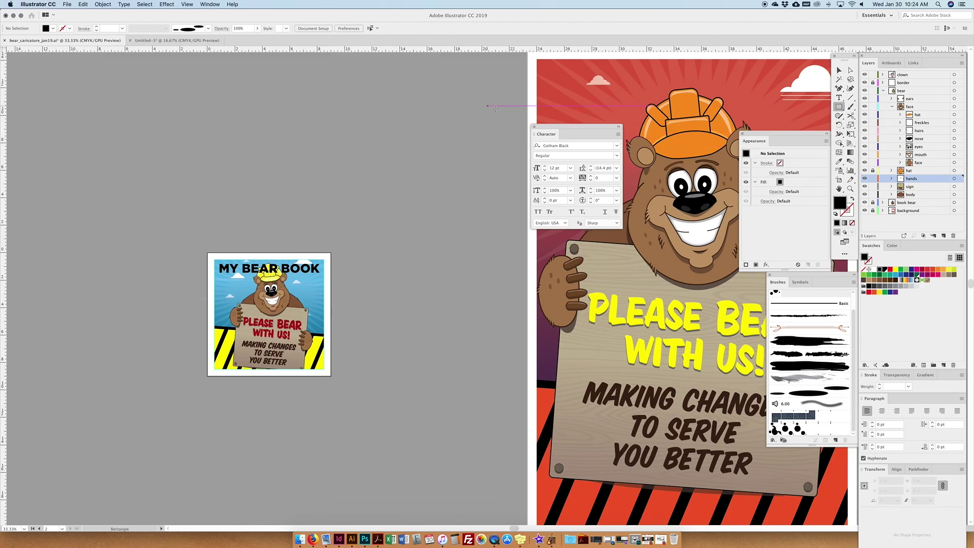
{"action": "left_click_drag", "start_coordinate": [360, 109], "coordinate": [445, 205]}
{"action": "left_click_drag", "start_coordinate": [381, 146], "coordinate": [420, 184]}
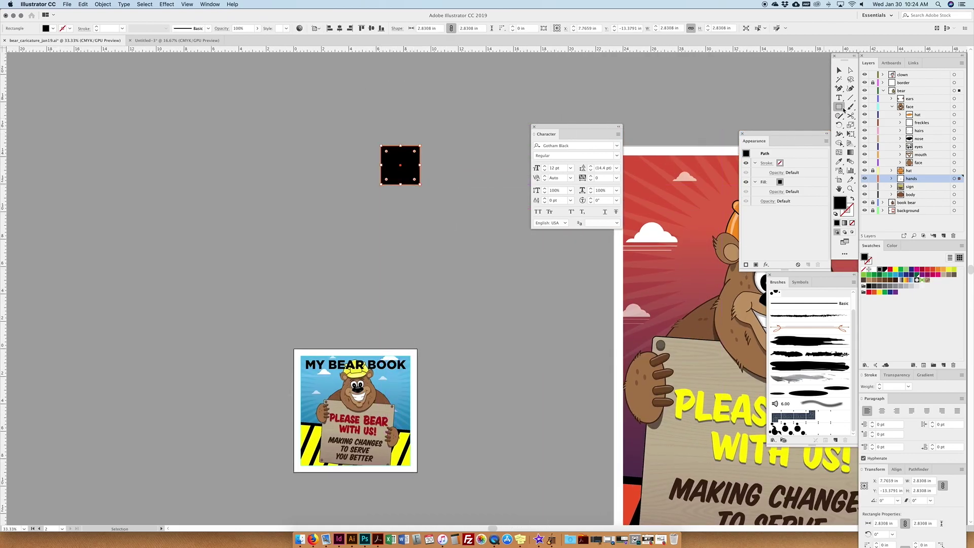
- Delete the black square and draw a black circle about 3.3 in wide with a narrow upright ellipse about 1.7 × 4.2 in above it
{"action": "key", "text": "Delete"}
{"action": "left_click_drag", "start_coordinate": [839, 106], "coordinate": [885, 125]}
{"action": "mouse_move", "coordinate": [417, 164]}
{"action": "left_mouse_down"}
{"action": "mouse_move", "coordinate": [440, 187]}
{"action": "mouse_move", "coordinate": [403, 192]}
{"action": "mouse_move", "coordinate": [424, 105]}
{"action": "mouse_move", "coordinate": [408, 124]}
{"action": "mouse_move", "coordinate": [392, 72]}
{"action": "left_mouse_up"}
{"action": "left_click", "coordinate": [840, 70]}
{"action": "left_click", "coordinate": [451, 197]}
{"action": "left_click", "coordinate": [443, 187]}
{"action": "scroll", "coordinate": [413, 135], "scroll_direction": "up", "scroll_amount": 1}
{"action": "mouse_move", "coordinate": [394, 131]}
{"action": "left_mouse_down"}
{"action": "mouse_move", "coordinate": [394, 148]}
{"action": "mouse_move", "coordinate": [392, 137]}
{"action": "left_mouse_up"}
{"action": "scroll", "coordinate": [392, 135], "scroll_direction": "up", "scroll_amount": 1}
{"action": "left_click", "coordinate": [440, 165]}
{"action": "scroll", "coordinate": [424, 160], "scroll_direction": "up", "scroll_amount": 1}
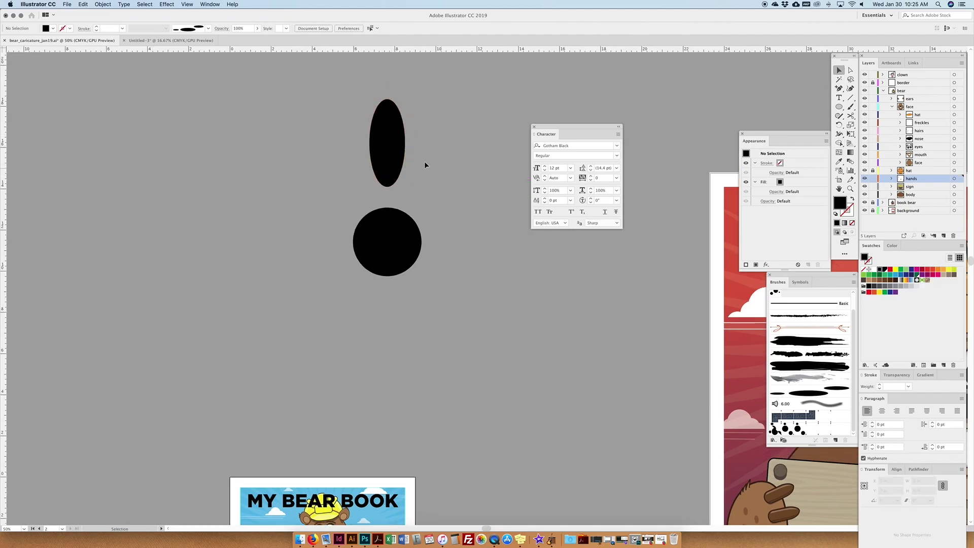
- Rotate a copy of the narrow ellipse by 30° around the center of the black circle
{"action": "left_click", "coordinate": [396, 156]}
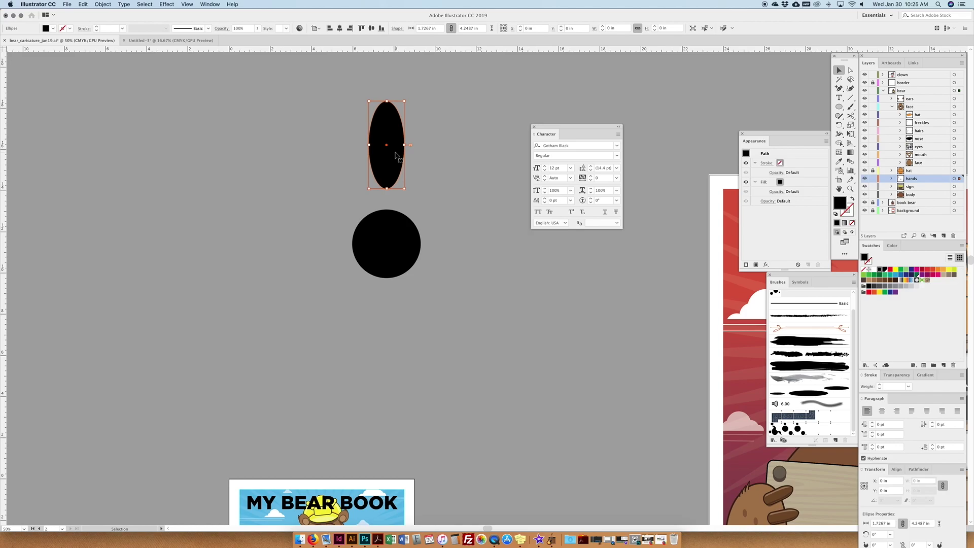
{"action": "scroll", "coordinate": [401, 213], "scroll_direction": "down", "scroll_amount": 2}
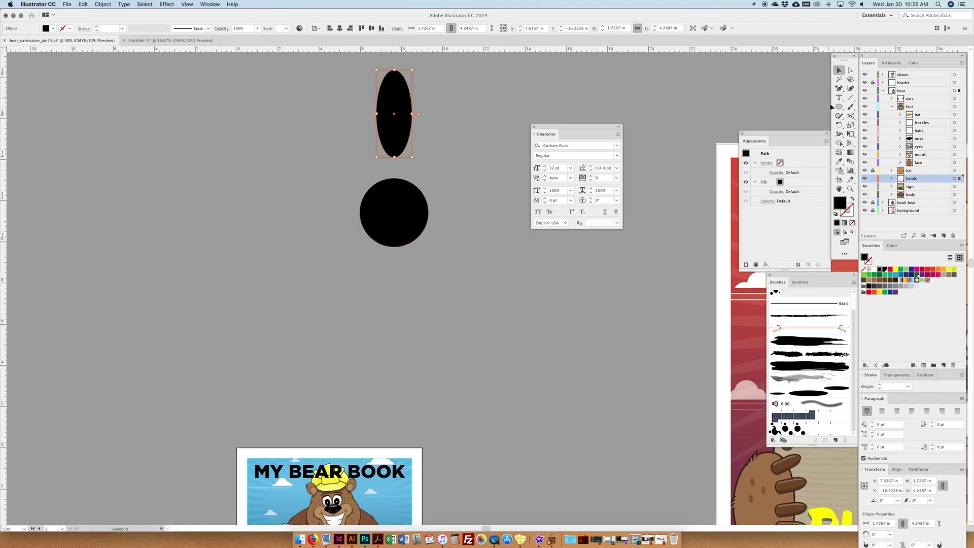
{"action": "left_click", "coordinate": [840, 125]}
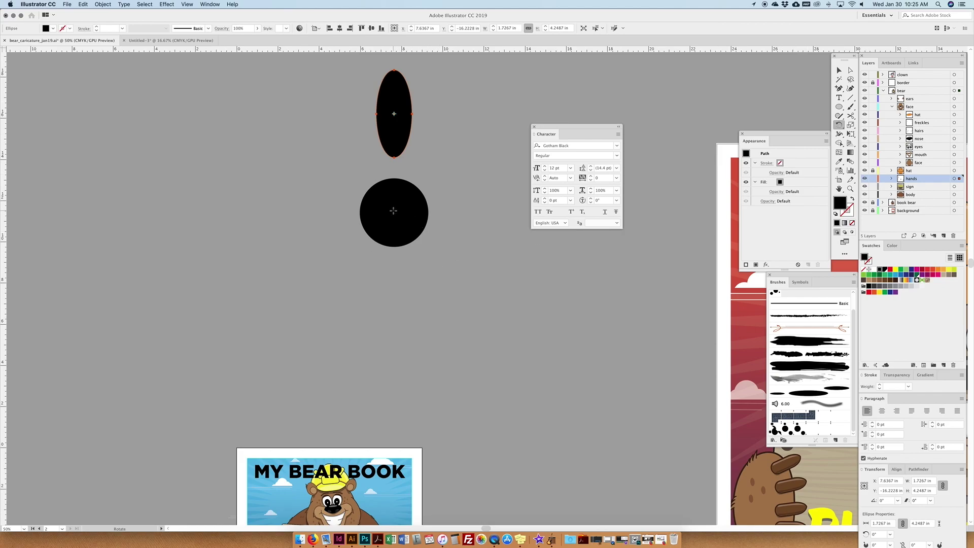
{"action": "scroll", "coordinate": [394, 213], "scroll_direction": "up", "scroll_amount": 1}
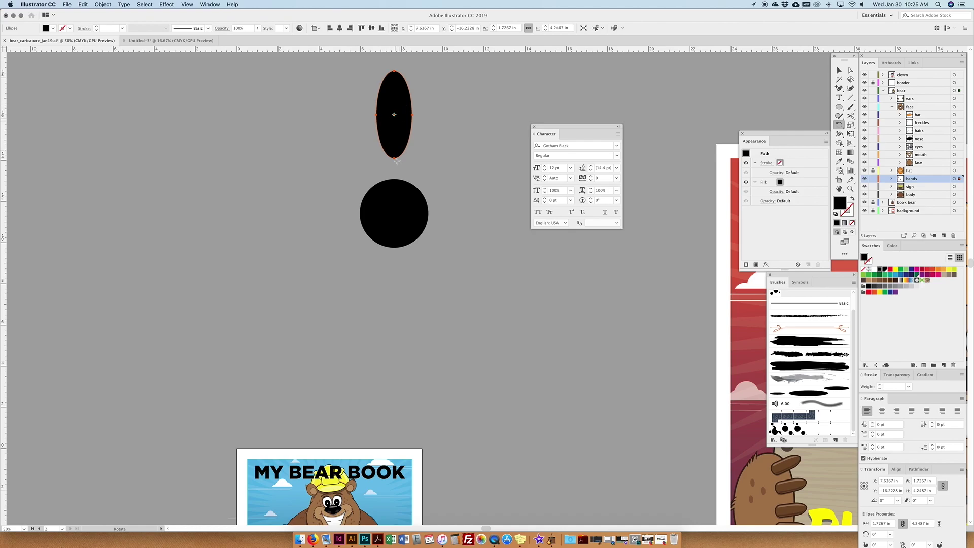
{"action": "left_click", "coordinate": [394, 212], "text": "alt"}
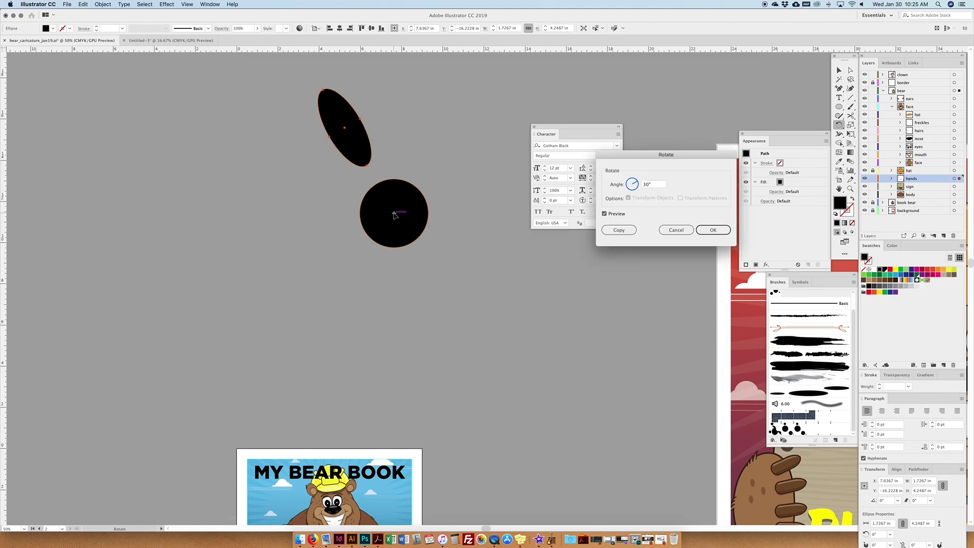
{"action": "left_click_drag", "start_coordinate": [653, 156], "coordinate": [542, 136]}
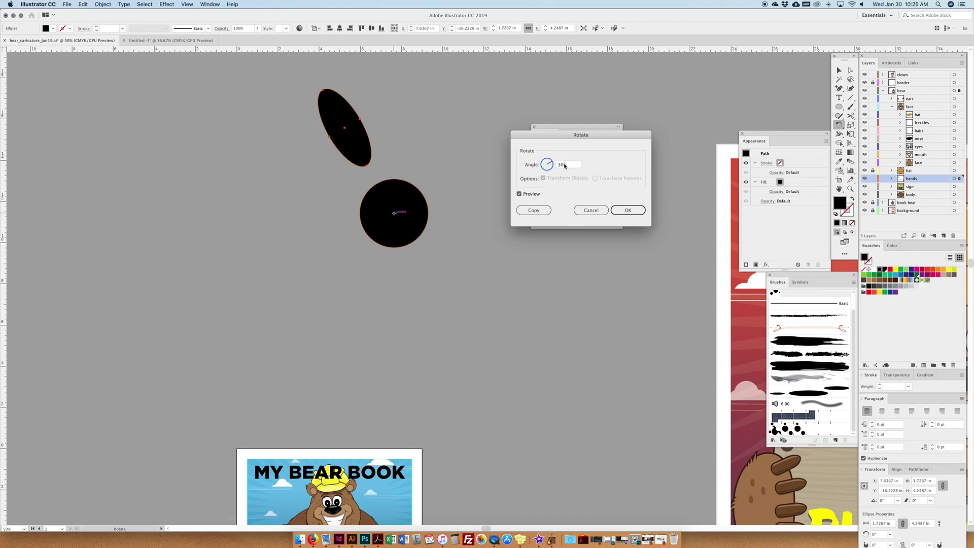
{"action": "left_click_drag", "start_coordinate": [545, 163], "coordinate": [541, 167]}
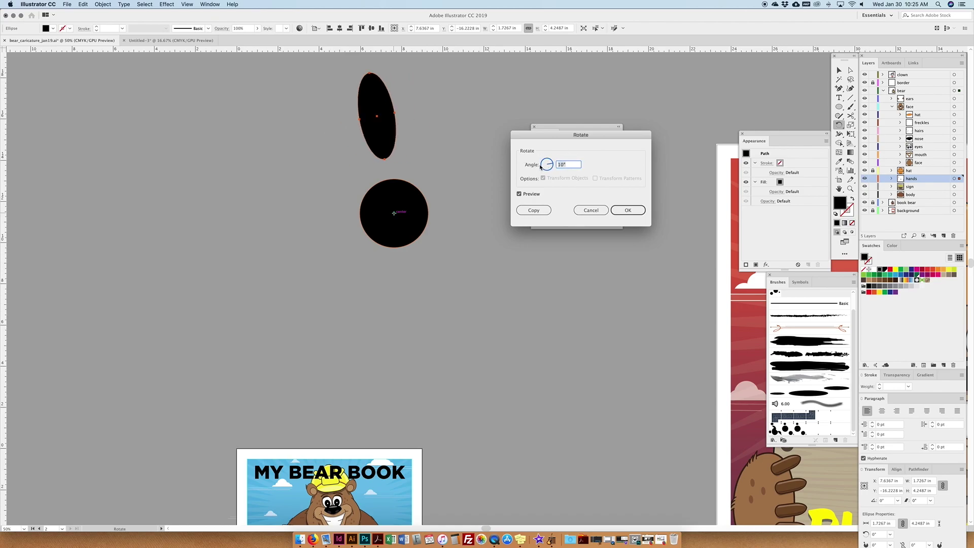
{"action": "key", "text": "shift+Up"}
{"action": "key", "text": "shift+Up"}
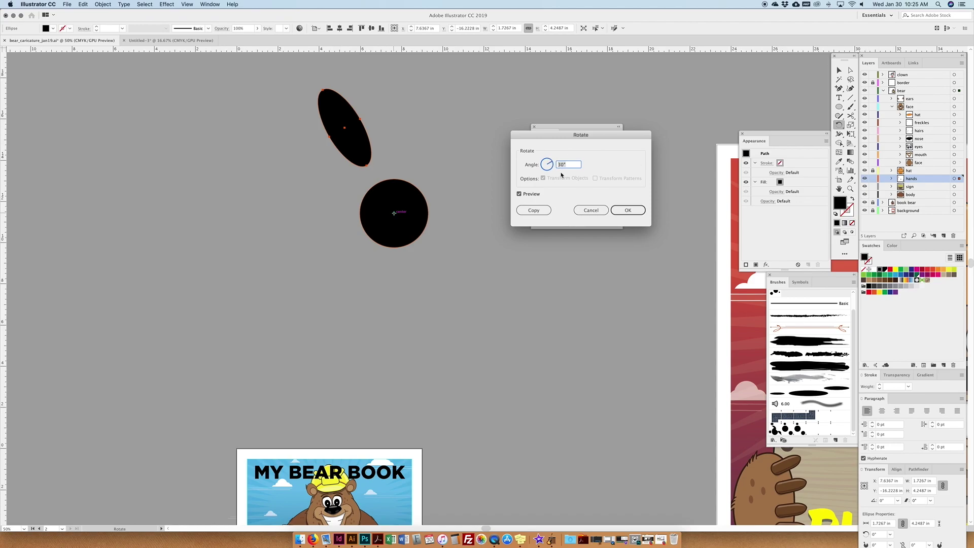
{"action": "left_click", "coordinate": [533, 213]}
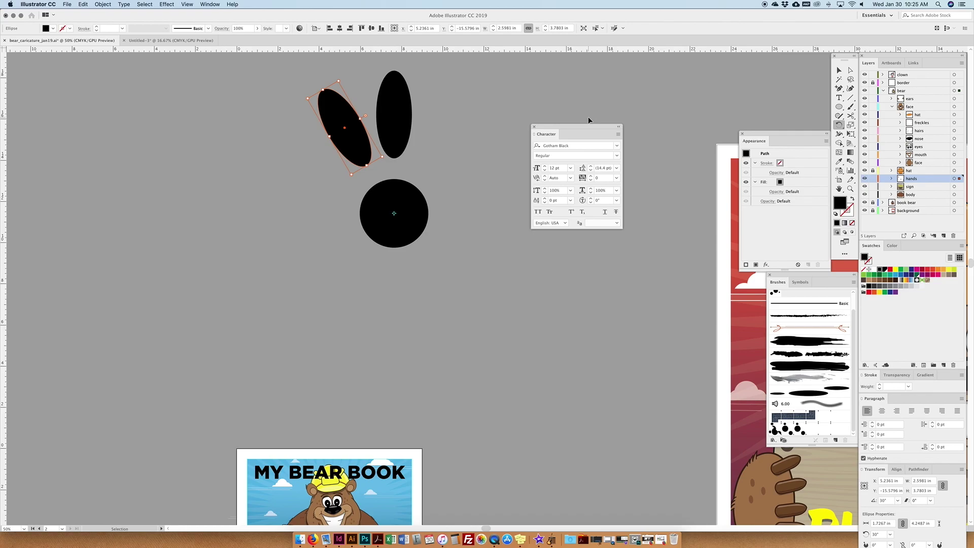
- Repeat the rotated copy ten times to complete a ring of twelve petals around the circle
{"action": "key", "text": "super+d"}
{"action": "key", "text": "super+d"}
{"action": "key", "text": "super+d"}
{"action": "key", "text": "super+d"}
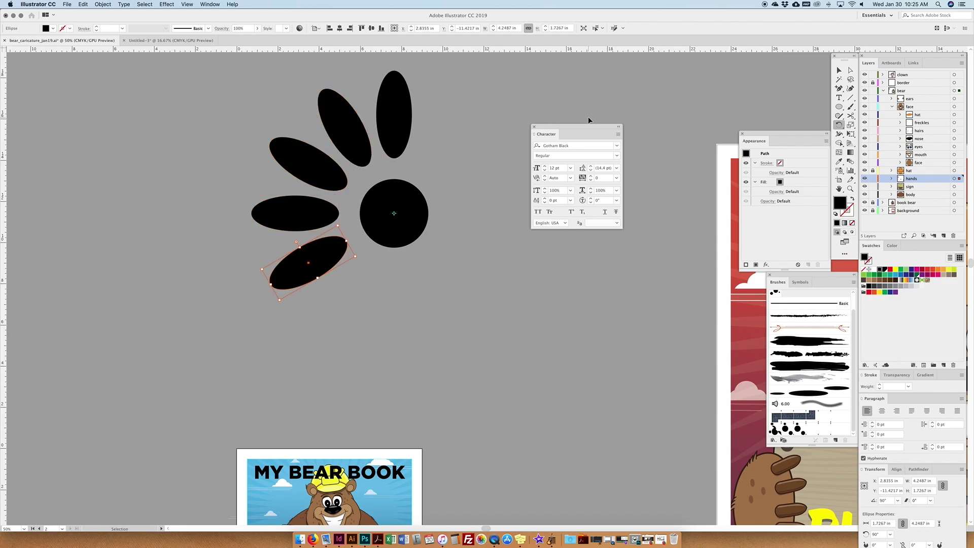
{"action": "key", "text": "super+d"}
{"action": "key", "text": "super+d"}
{"action": "key", "text": "super+d"}
{"action": "key", "text": "super+d"}
{"action": "key", "text": "super+d"}
{"action": "key", "text": "super+d"}
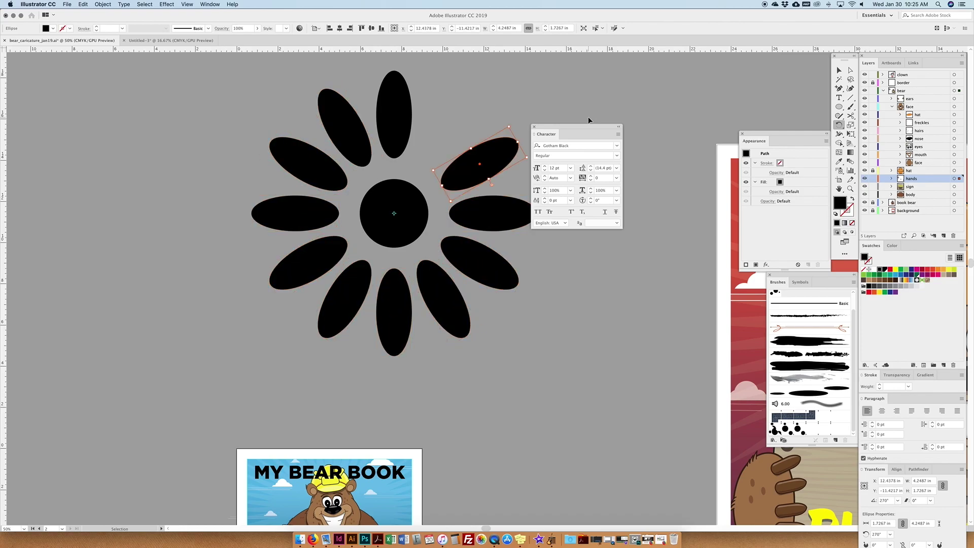
{"action": "key", "text": "r"}
{"action": "key", "text": "v"}
{"action": "key", "text": "shift+super+a"}
- Draw a black circle about 1.6 in wide on the empty canvas beside the flower and duplicate it horizontally
{"action": "left_click_drag", "start_coordinate": [626, 100], "coordinate": [497, 139]}
{"action": "left_click", "coordinate": [840, 107]}
{"action": "left_click_drag", "start_coordinate": [385, 77], "coordinate": [420, 111]}
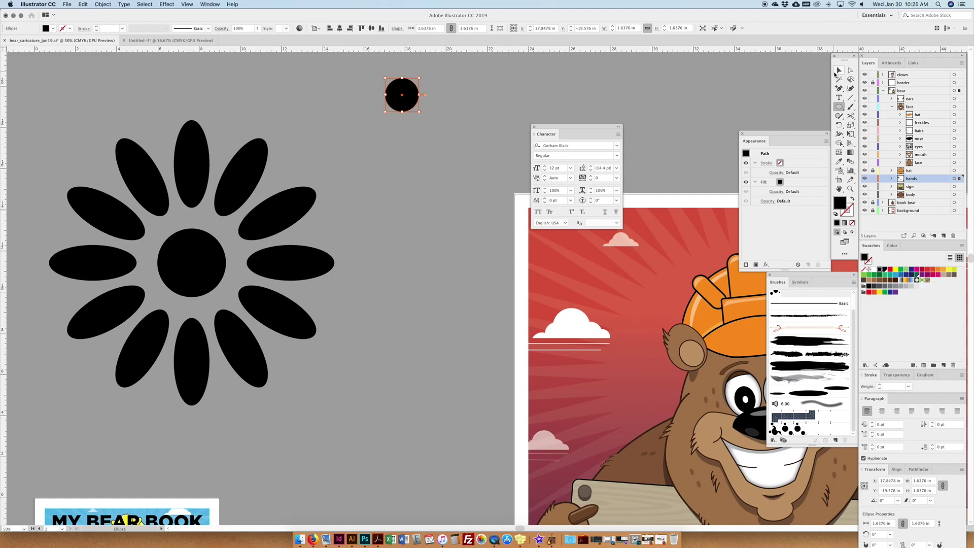
{"action": "key", "text": "v"}
{"action": "key", "text": "shift+super+a"}
{"action": "left_click_drag", "start_coordinate": [399, 100], "coordinate": [443, 100]}
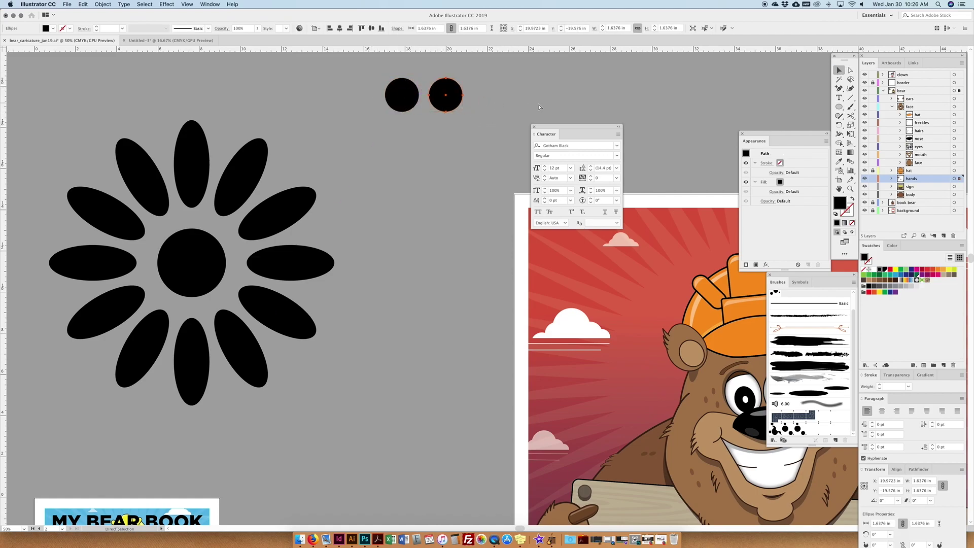
- Repeat the circle duplication nine times to try extending an evenly spaced horizontal row
{"action": "key", "text": "super+d"}
{"action": "key", "text": "super+d"}
{"action": "key", "text": "super+d"}
{"action": "key", "text": "super+d"}
{"action": "key", "text": "super+d"}
{"action": "key", "text": "super+d"}
{"action": "key", "text": "super+d"}
{"action": "key", "text": "super+d"}
{"action": "key", "text": "super+d"}
- Undo the repeated circle copies and the original small circle beside the flower
{"action": "key", "text": "super+z"}
{"action": "key", "text": "super+z"}
{"action": "key", "text": "super+z"}
{"action": "key", "text": "super+z"}
{"action": "key", "text": "super+z"}
{"action": "key", "text": "super+z"}
{"action": "key", "text": "super+z"}
{"action": "key", "text": "super+z"}
{"action": "key", "text": "super+z"}
{"action": "key", "text": "super+z"}
{"action": "key", "text": "super+z"}
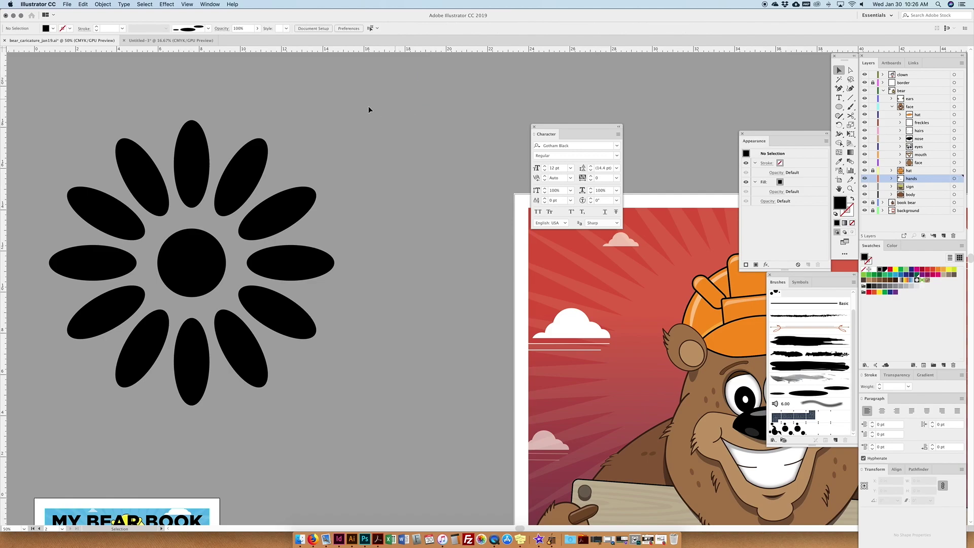
- Select the twelve petals and scale them proportionally inward around the center circle, to about 10.1 in across overall
{"action": "scroll", "coordinate": [369, 109], "scroll_direction": "left", "scroll_amount": 5}
{"action": "scroll", "coordinate": [369, 109], "scroll_direction": "down", "scroll_amount": 1}
{"action": "left_click", "coordinate": [299, 249]}
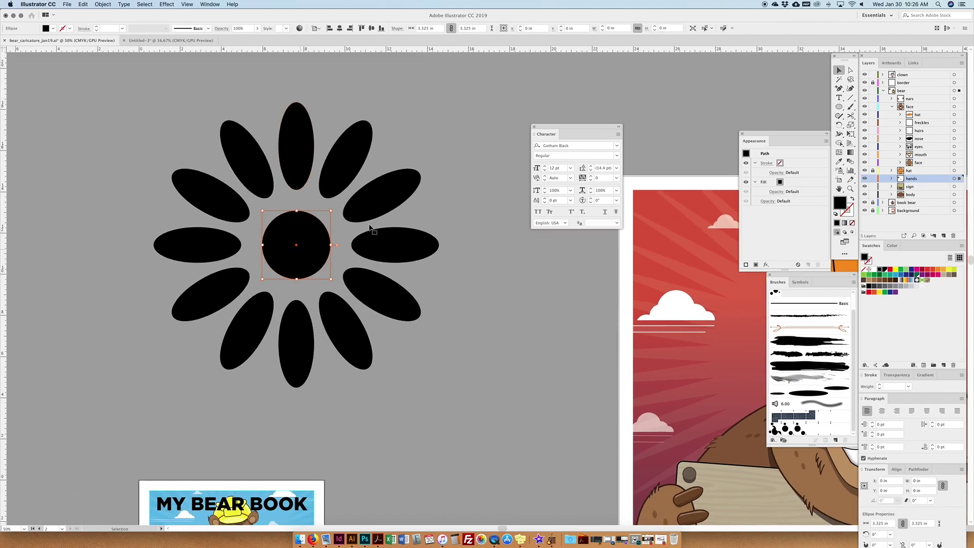
{"action": "left_click_drag", "start_coordinate": [146, 122], "coordinate": [406, 346]}
{"action": "left_click_drag", "start_coordinate": [299, 102], "coordinate": [293, 141]}
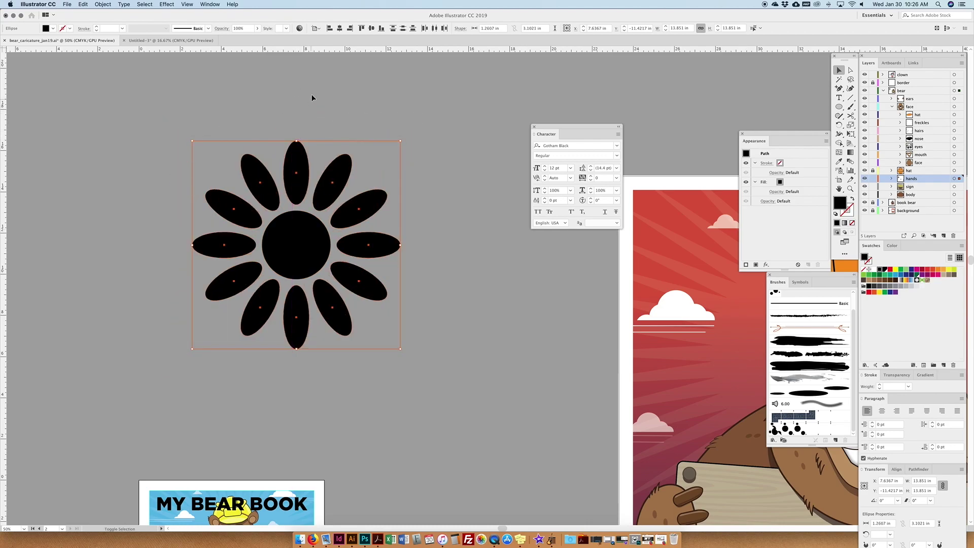
{"action": "left_click", "coordinate": [310, 93]}
- Select the entire black flower above the blue bear poster and delete it
{"action": "key", "text": "super+minus"}
{"action": "key", "text": "super+minus"}
{"action": "key", "text": "super+minus"}
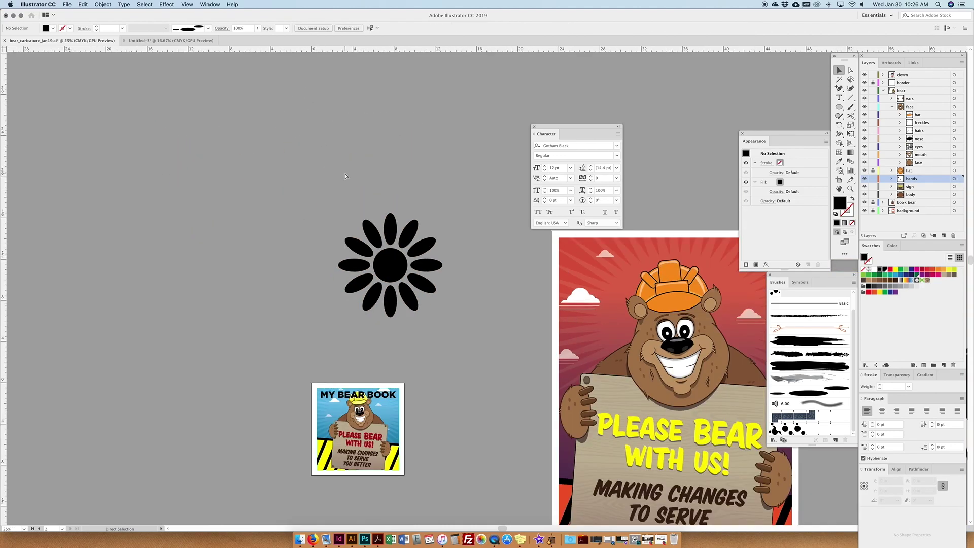
{"action": "left_click_drag", "start_coordinate": [381, 235], "coordinate": [490, 325]}
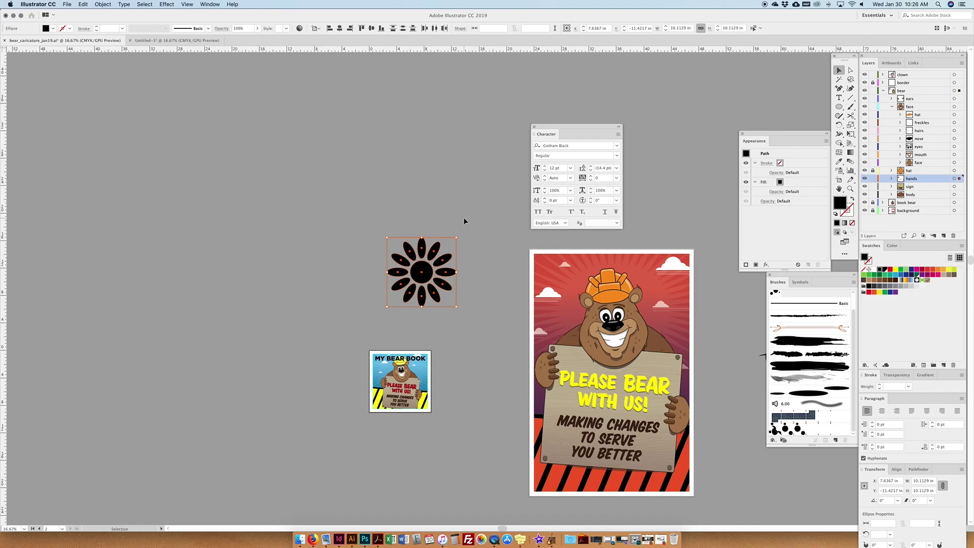
{"action": "key", "text": "Delete"}
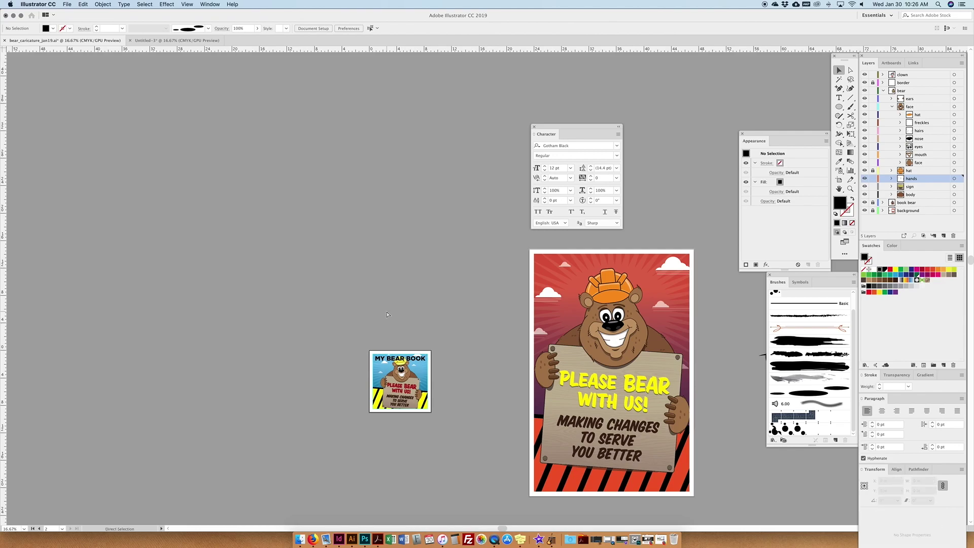
- Switch to Photoshop and set the National Book Award seal image's color mode to CMYK Color
{"action": "key", "text": "super+minus"}
{"action": "left_click_drag", "start_coordinate": [432, 361], "coordinate": [399, 243]}
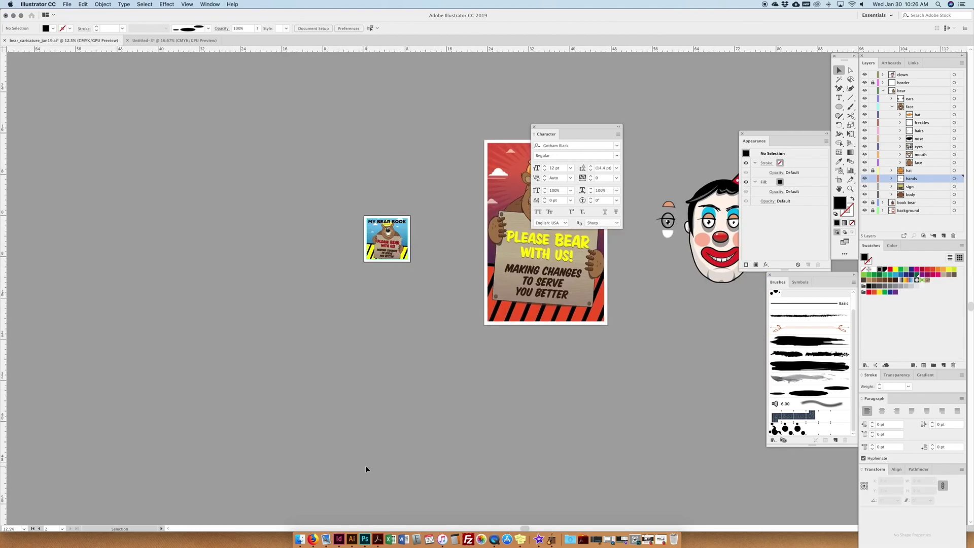
{"action": "left_click", "coordinate": [365, 541]}
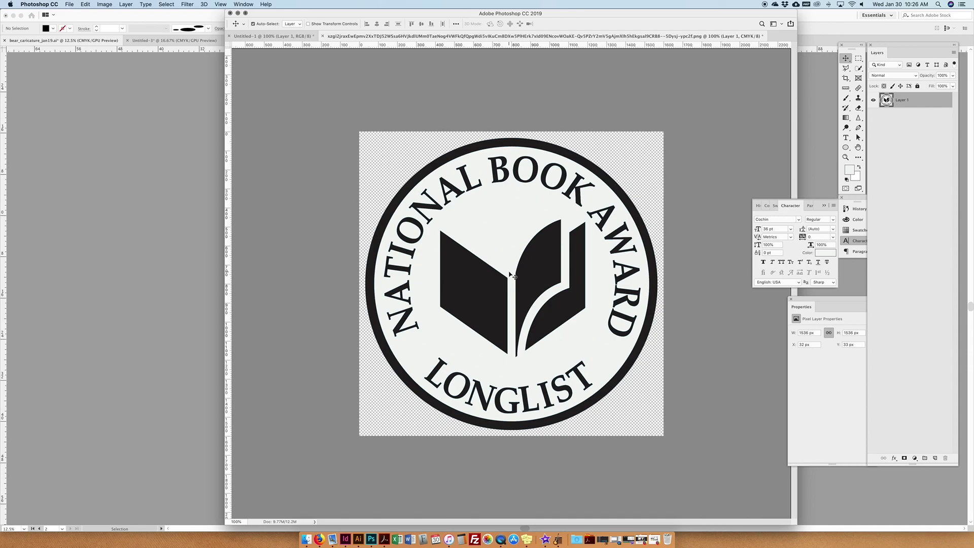
{"action": "key", "text": "super+minus"}
{"action": "key", "text": "super+minus"}
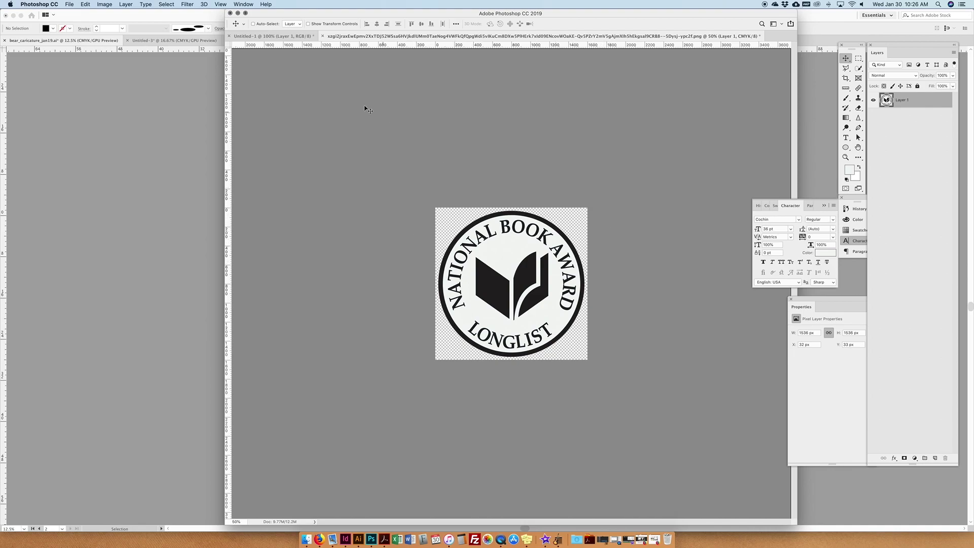
{"action": "left_click", "coordinate": [104, 4]}
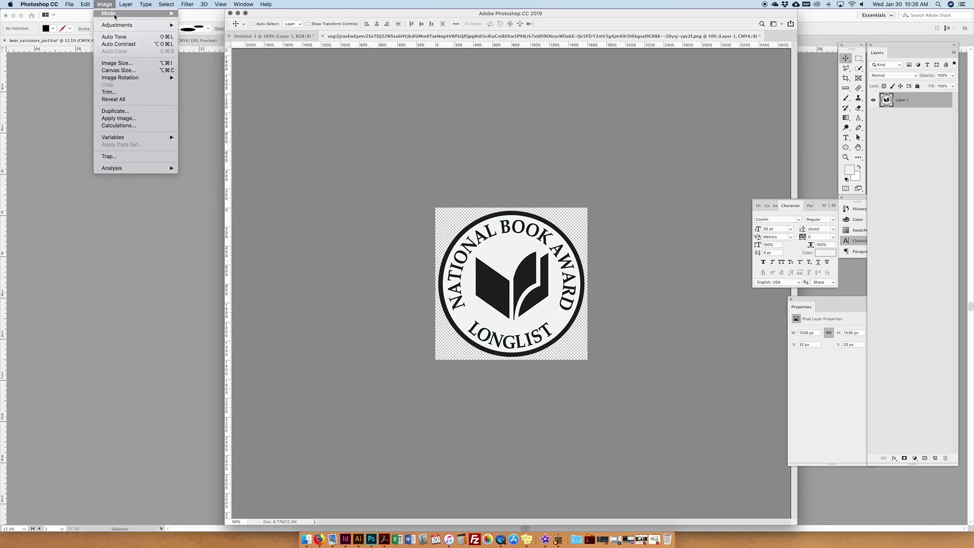
{"action": "mouse_move", "coordinate": [152, 14]}
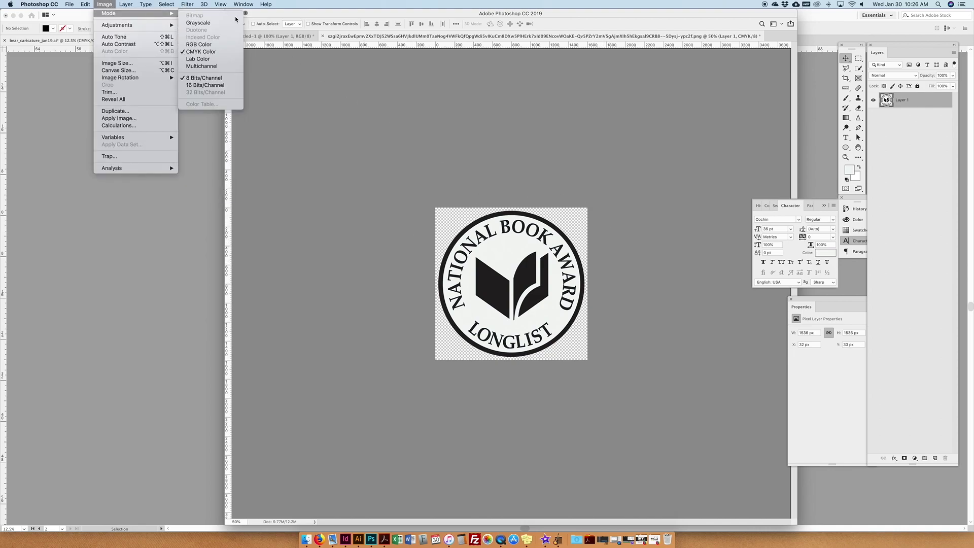
{"action": "left_click", "coordinate": [205, 52]}
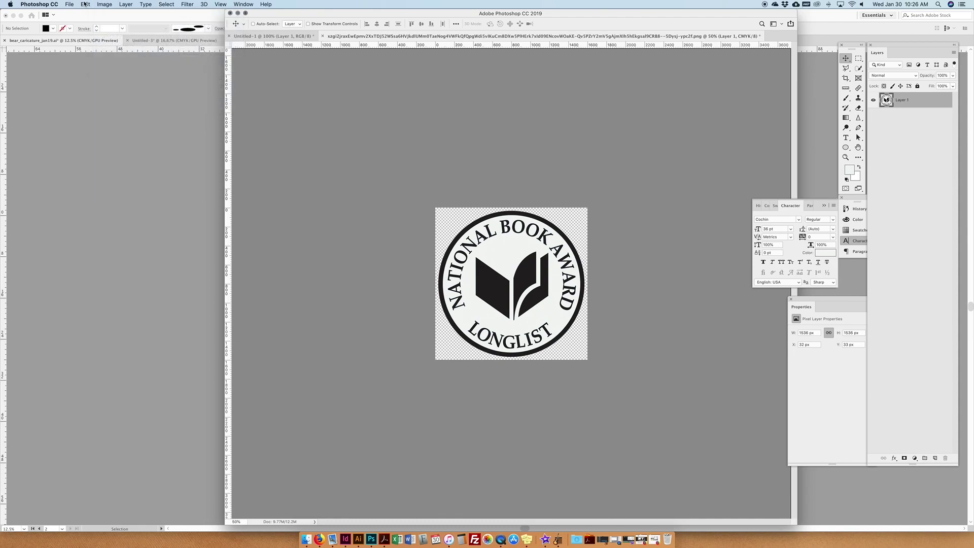
- Resize the award seal image to 1.5 in wide at 300 pixels per inch
{"action": "left_click", "coordinate": [105, 4]}
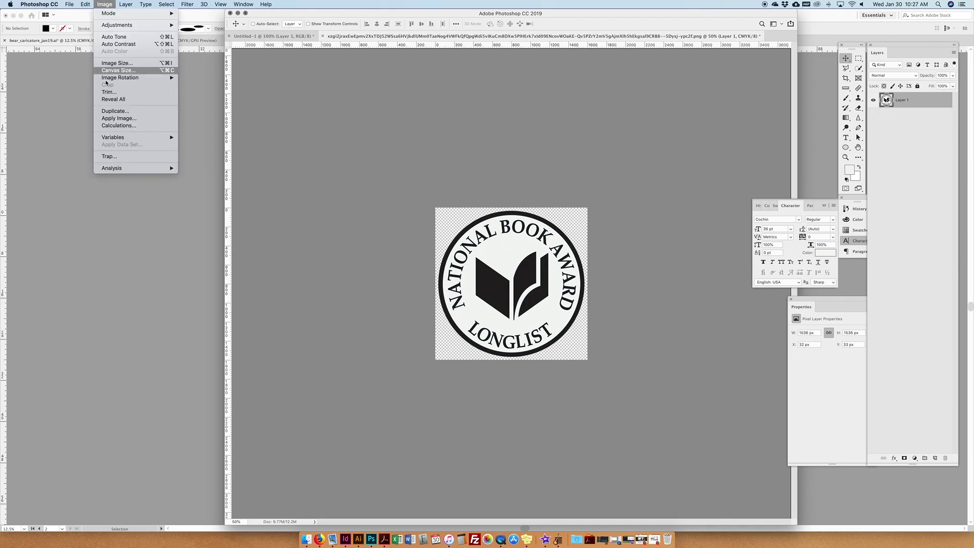
{"action": "left_click", "coordinate": [112, 67]}
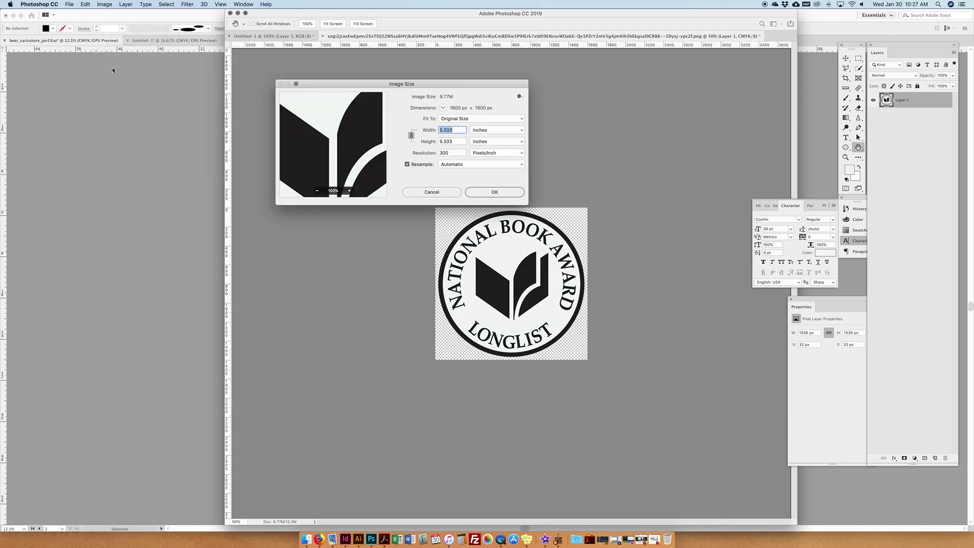
{"action": "double_click", "coordinate": [452, 153]}
{"action": "double_click", "coordinate": [453, 131]}
{"action": "type", "text": "1.5"}
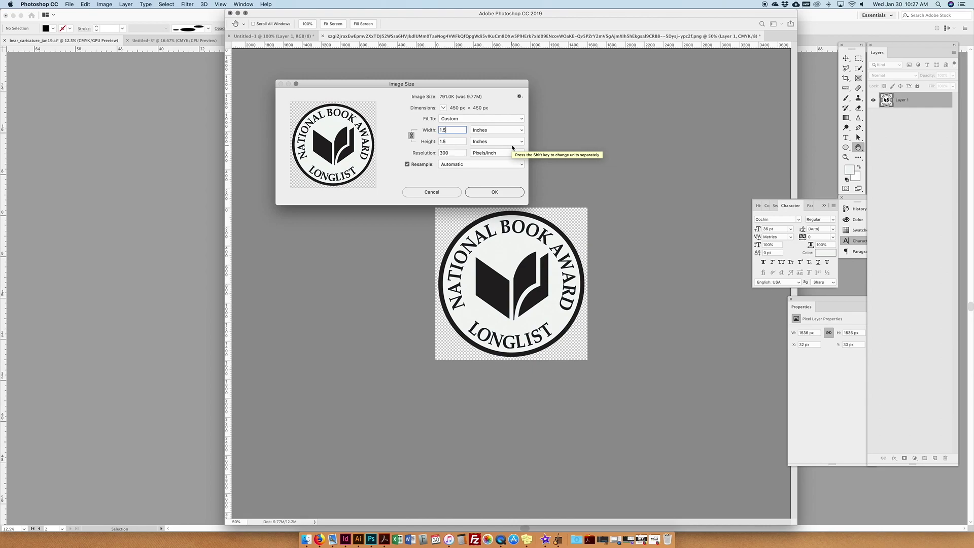
{"action": "left_click", "coordinate": [496, 192]}
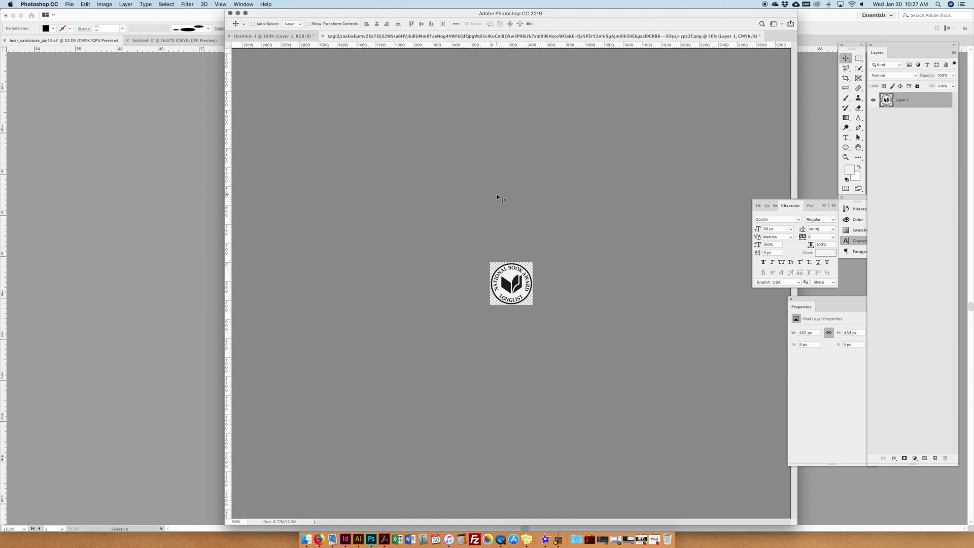
- Draw a rectangle of about 583 × 548 px over the seal, place its layer beneath Layer 1 and fill it dark red
{"action": "key", "text": "super+1"}
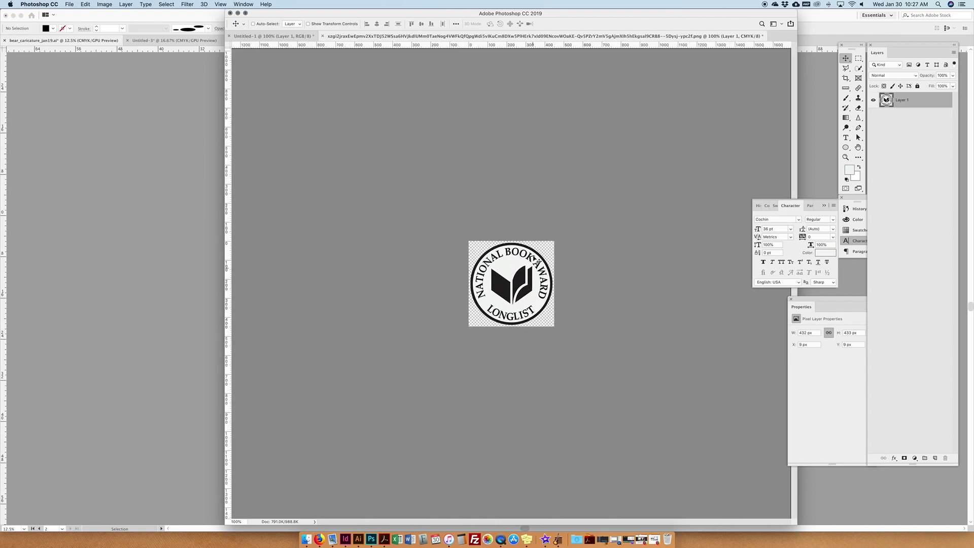
{"action": "left_click", "coordinate": [847, 147]}
{"action": "left_click", "coordinate": [878, 147]}
{"action": "left_click_drag", "start_coordinate": [461, 235], "coordinate": [572, 338]}
{"action": "left_click_drag", "start_coordinate": [899, 99], "coordinate": [893, 122]}
{"action": "double_click", "coordinate": [889, 116]}
{"action": "left_click", "coordinate": [457, 407]}
{"action": "left_click", "coordinate": [531, 349]}
{"action": "left_click", "coordinate": [638, 316]}
{"action": "key", "text": "v"}
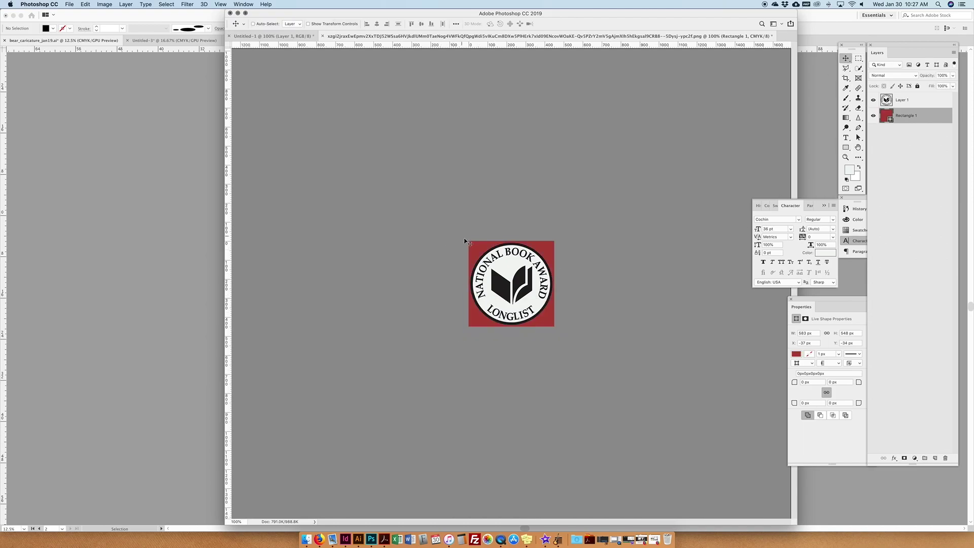
- Hide the red rectangle's layer and delete it
{"action": "left_click", "coordinate": [874, 116]}
{"action": "left_click_drag", "start_coordinate": [926, 118], "coordinate": [946, 458]}
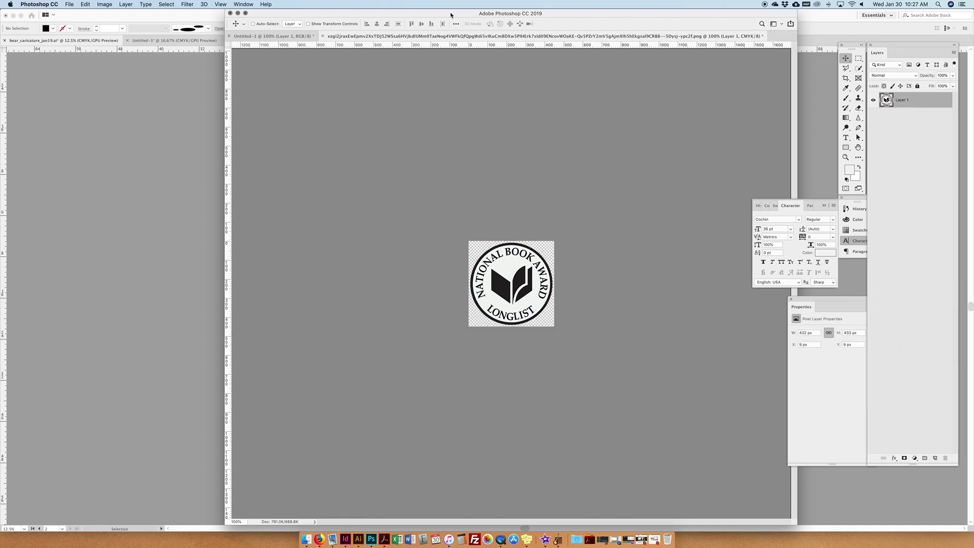
{"action": "left_click_drag", "start_coordinate": [451, 13], "coordinate": [407, 13]}
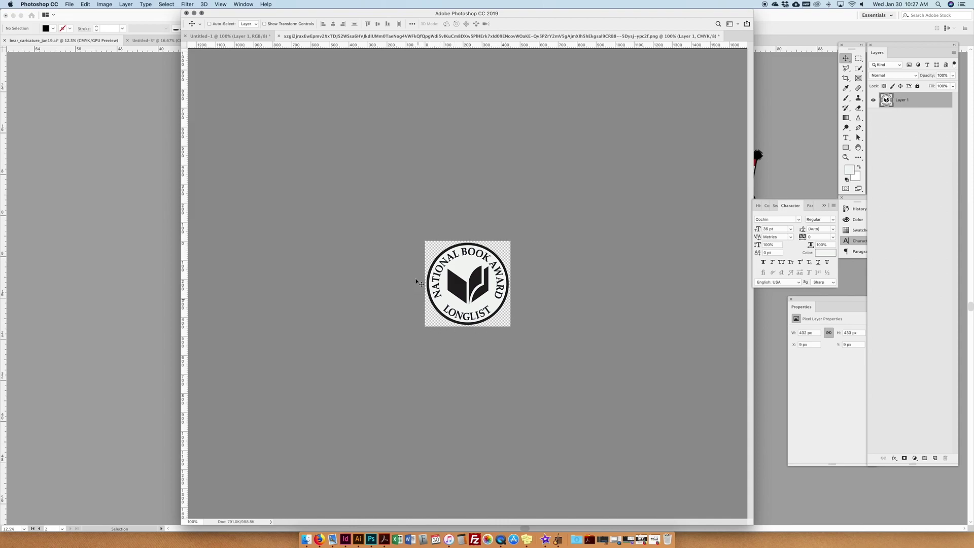
{"action": "left_click", "coordinate": [69, 4]}
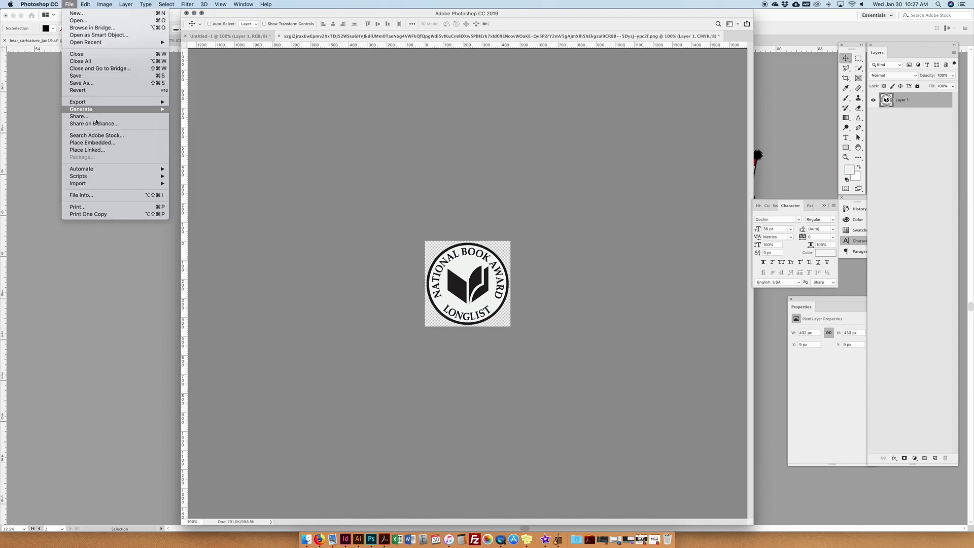
{"action": "left_click", "coordinate": [91, 83]}
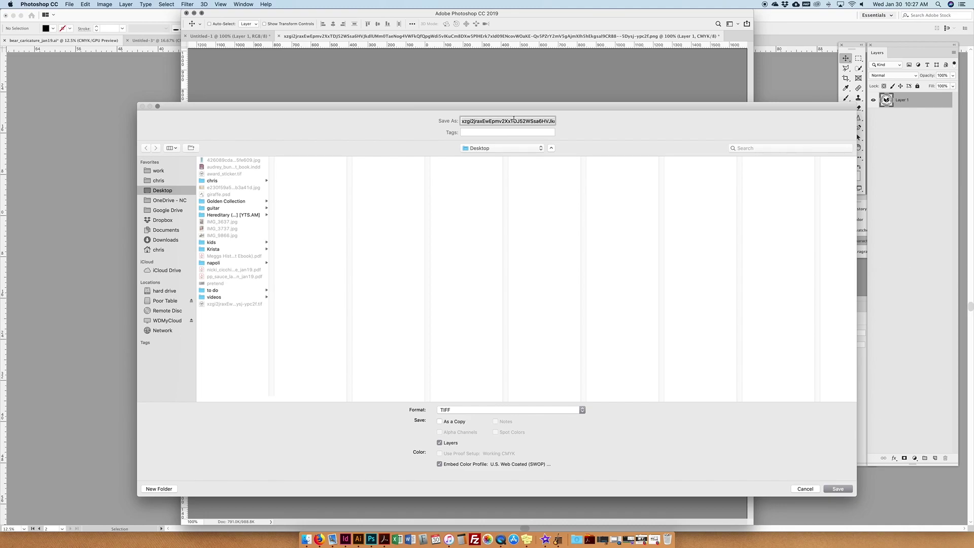
{"action": "left_click", "coordinate": [806, 488]}
{"action": "key", "text": "F11"}
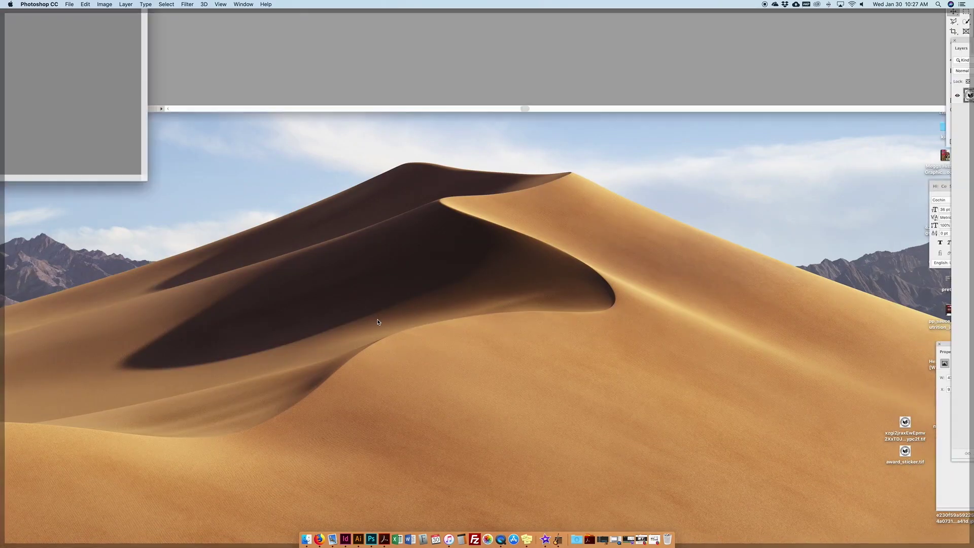
{"action": "key", "text": "F11"}
- Switch to Illustrator and save a copy of the bear artwork to the Desktop as bear_caricature_jan19.ai with the default Illustrator options
{"action": "left_click", "coordinate": [359, 539]}
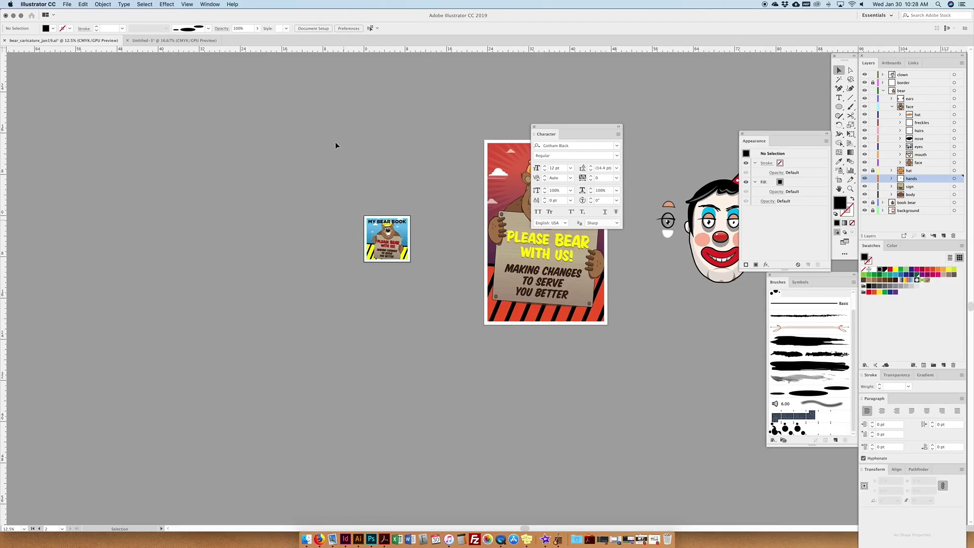
{"action": "left_click_drag", "start_coordinate": [573, 142], "coordinate": [630, 86]}
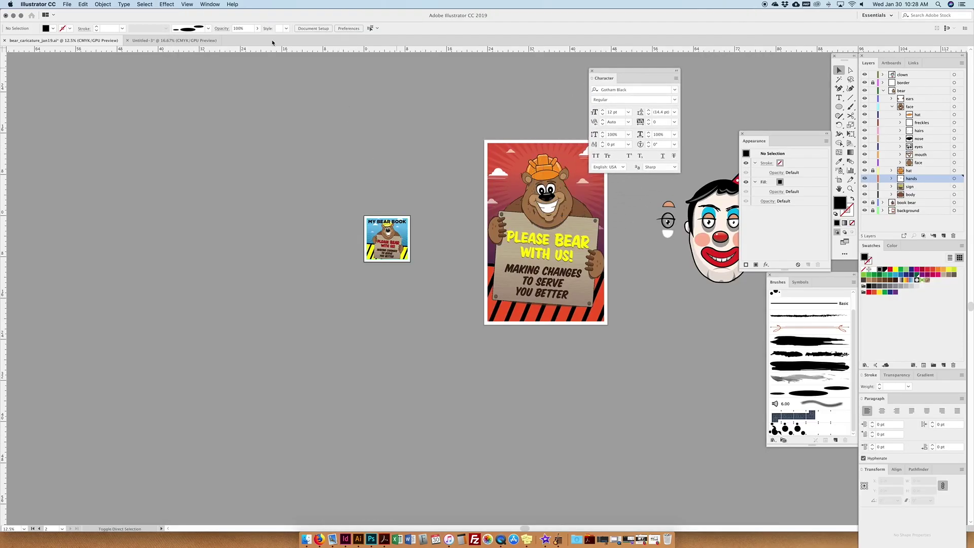
{"action": "left_click", "coordinate": [67, 5]}
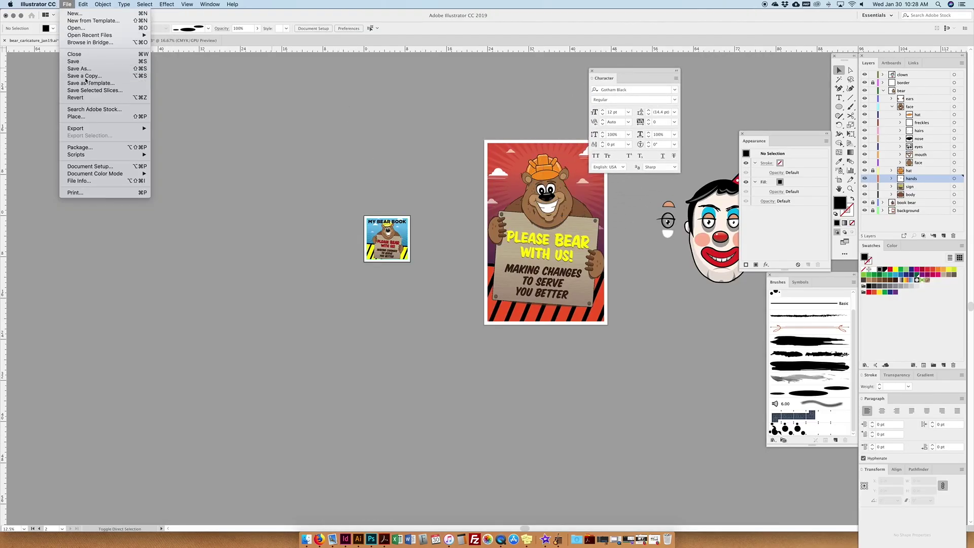
{"action": "left_click", "coordinate": [87, 84]}
{"action": "left_click", "coordinate": [319, 156]}
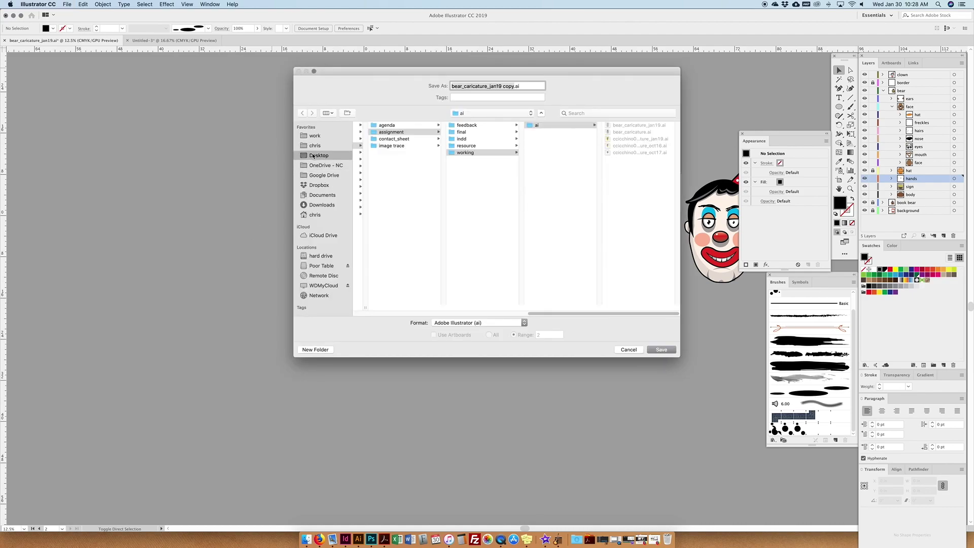
{"action": "left_click", "coordinate": [516, 86]}
{"action": "key", "text": "BackSpace"}
{"action": "key", "text": "BackSpace"}
{"action": "key", "text": "BackSpace"}
{"action": "key", "text": "BackSpace"}
{"action": "key", "text": "BackSpace"}
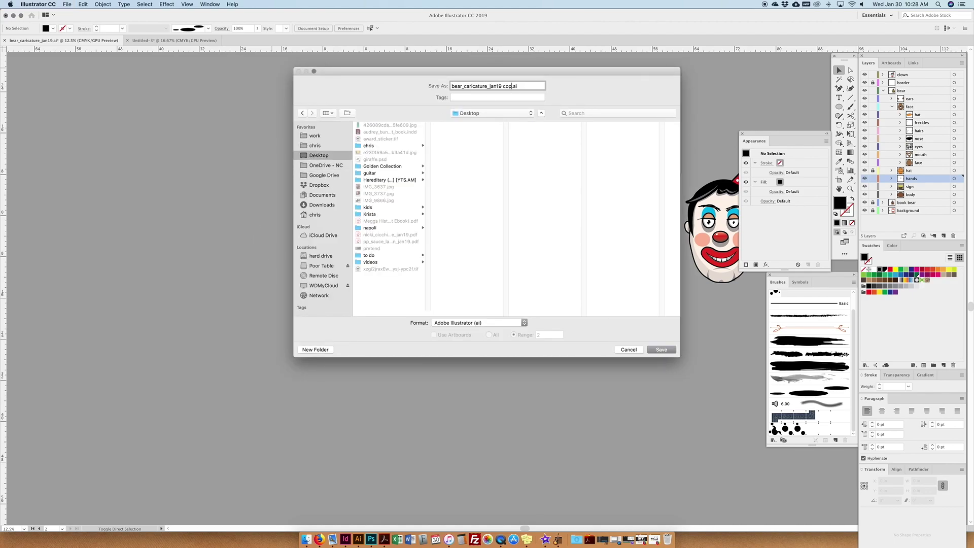
{"action": "left_click", "coordinate": [662, 350]}
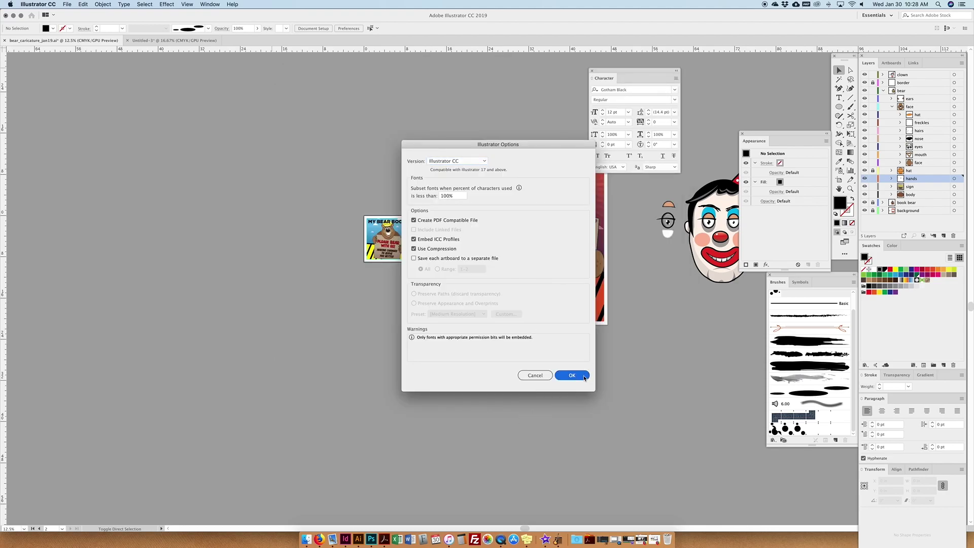
{"action": "left_click", "coordinate": [579, 376]}
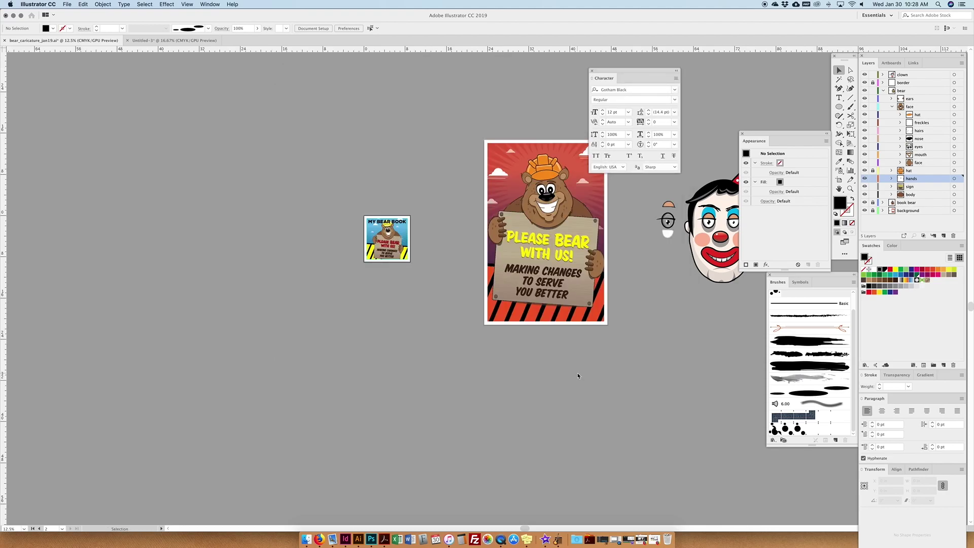
- Create a folder named caricature on the Desktop and move bear_caricature_jan19.ai into it
{"action": "key", "text": "F11"}
{"action": "right_click", "coordinate": [711, 270]}
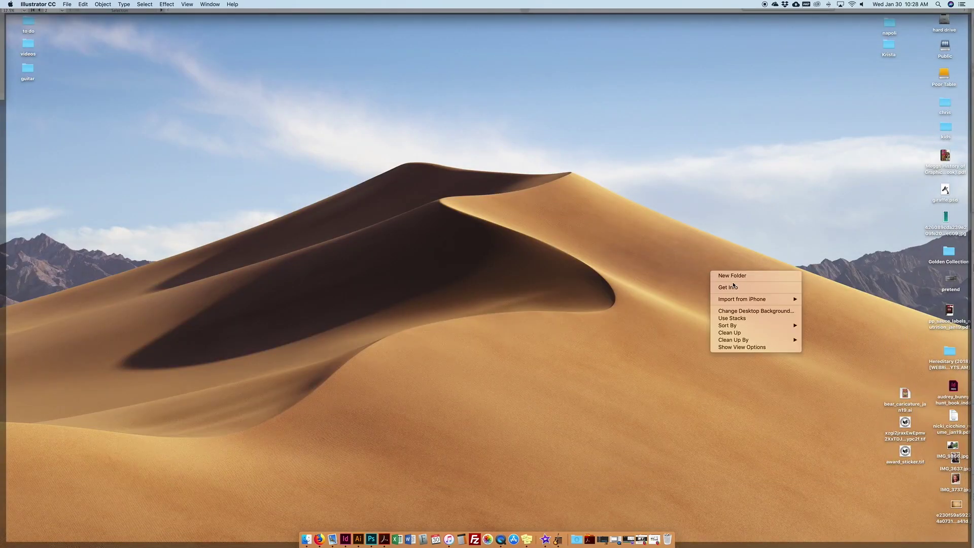
{"action": "left_click", "coordinate": [732, 277]}
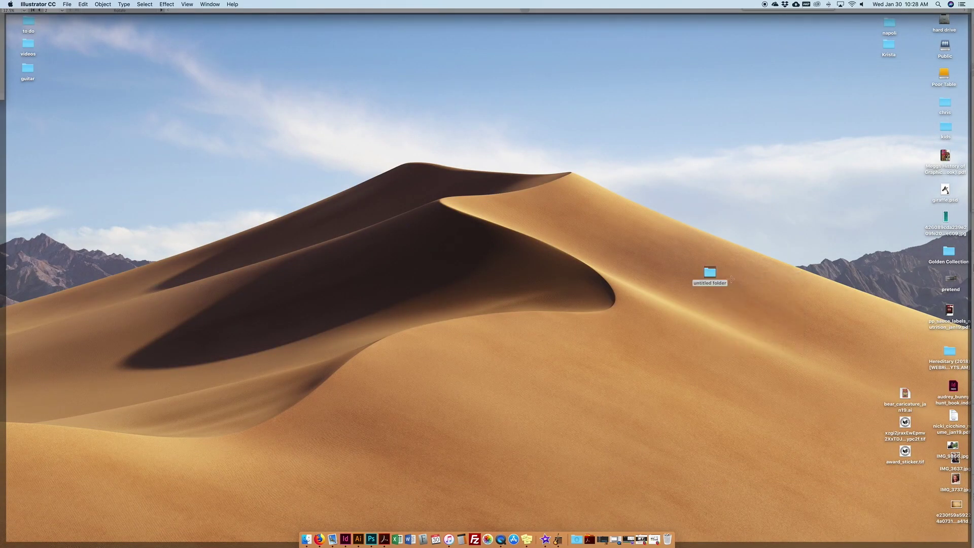
{"action": "left_click", "coordinate": [706, 287]}
{"action": "left_click", "coordinate": [706, 283]}
{"action": "type", "text": "caricature"}
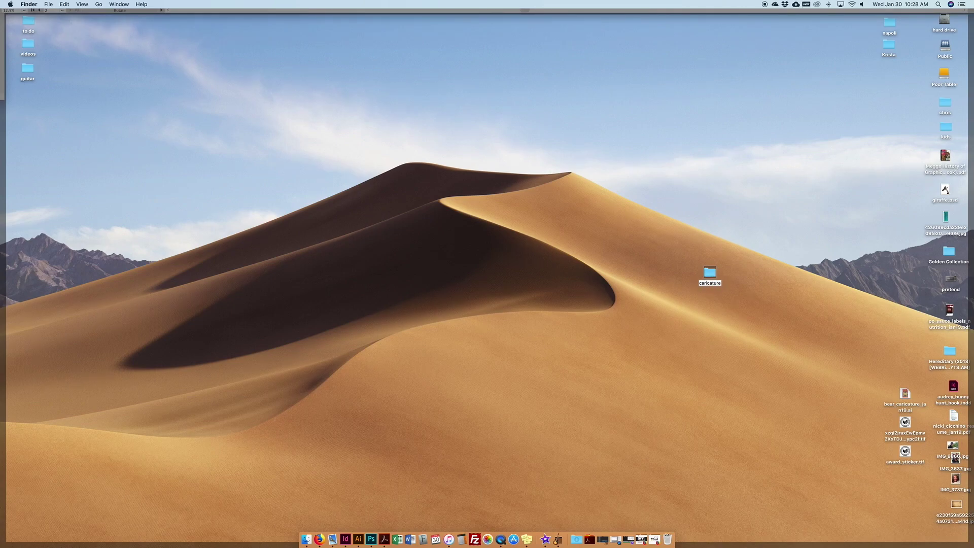
{"action": "left_click", "coordinate": [776, 330]}
{"action": "left_click_drag", "start_coordinate": [907, 396], "coordinate": [711, 276]}
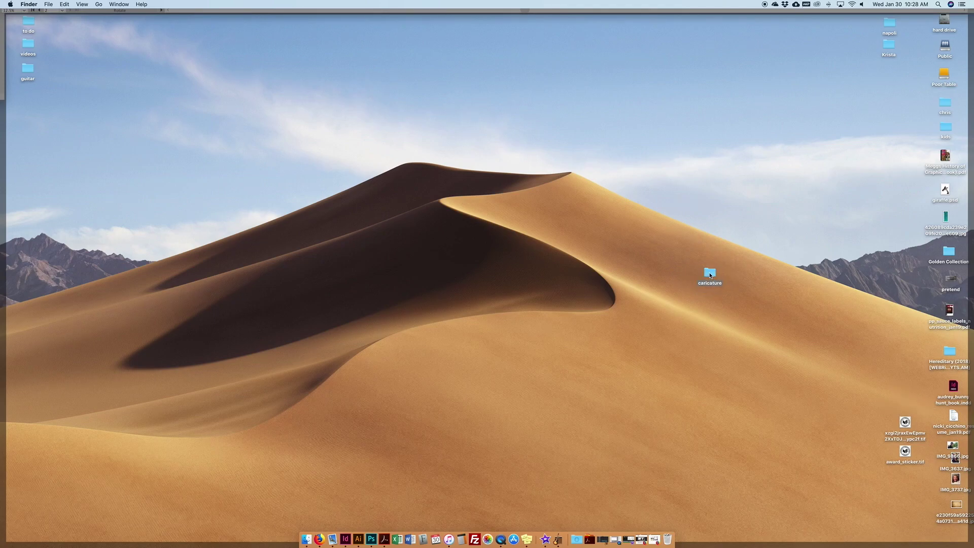
- Create a subfolder named ai inside the caricature folder and move bear_caricature_jan19.ai into it
{"action": "double_click", "coordinate": [710, 275]}
{"action": "right_click", "coordinate": [519, 145]}
{"action": "left_click", "coordinate": [535, 147]}
{"action": "type", "text": "ai"}
{"action": "key", "text": "Return"}
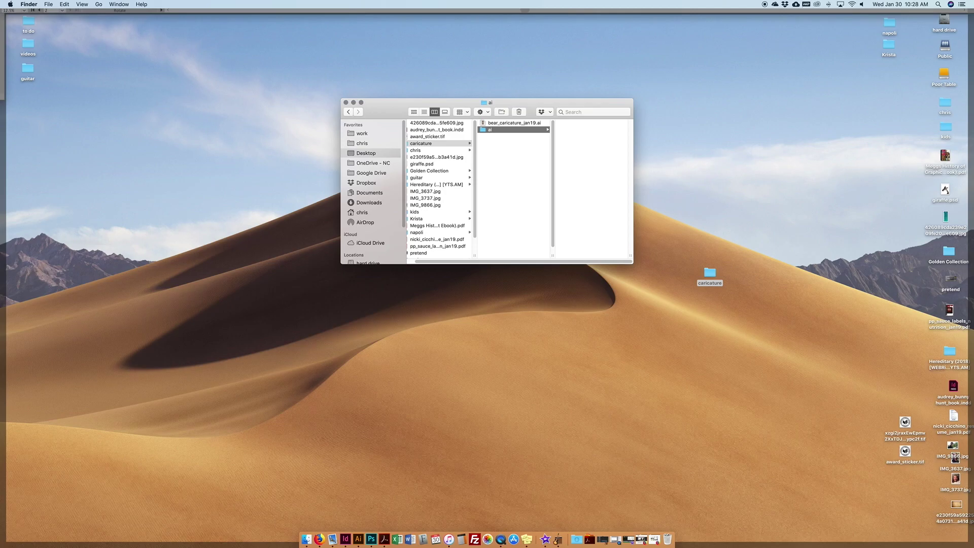
{"action": "left_click_drag", "start_coordinate": [495, 130], "coordinate": [491, 124]}
- Create a second subfolder named links inside the caricature folder
{"action": "right_click", "coordinate": [493, 132]}
{"action": "left_click", "coordinate": [506, 136]}
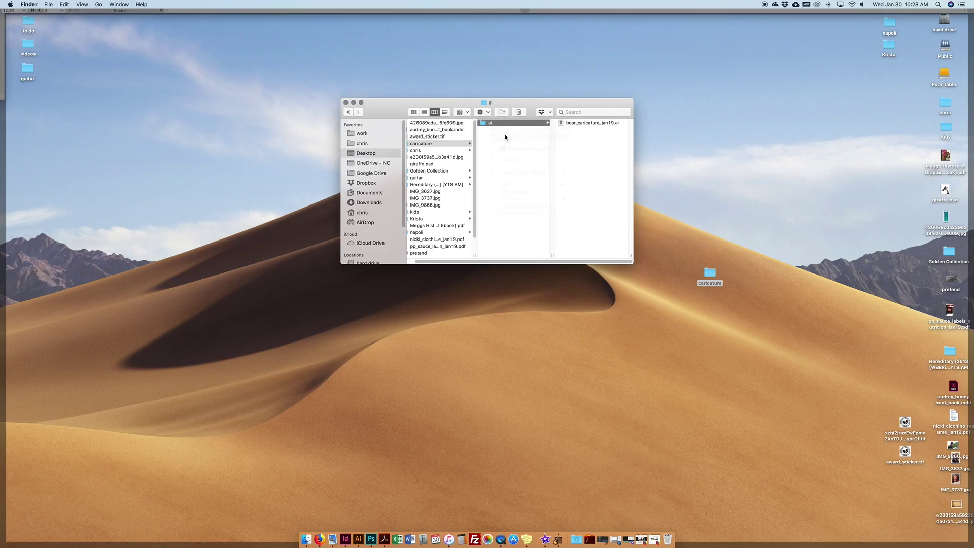
{"action": "type", "text": "inks"}
{"action": "key", "text": "Return"}
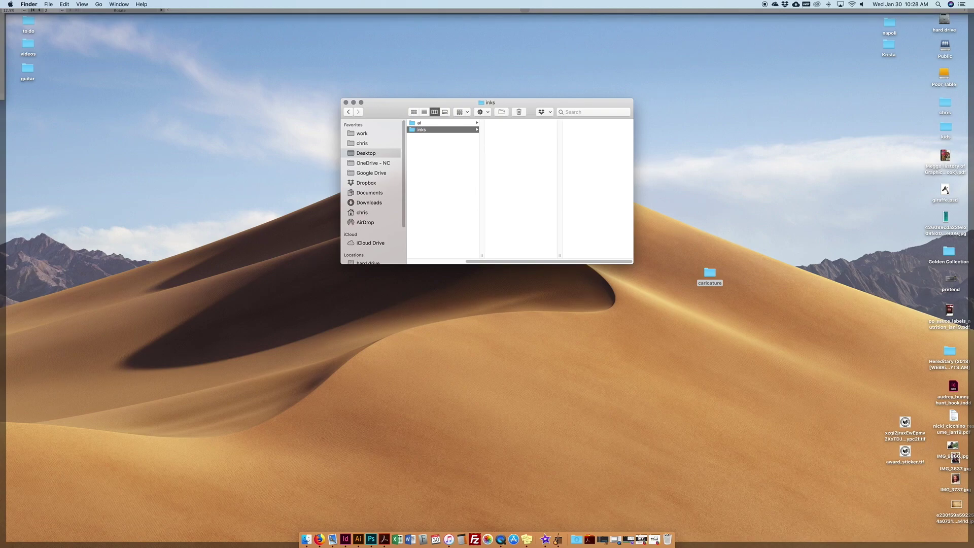
{"action": "left_click", "coordinate": [420, 130]}
{"action": "type", "text": "l"}
{"action": "key", "text": "Return"}
- Create a third subfolder named final inside the caricature folder and close the Finder window
{"action": "right_click", "coordinate": [498, 142]}
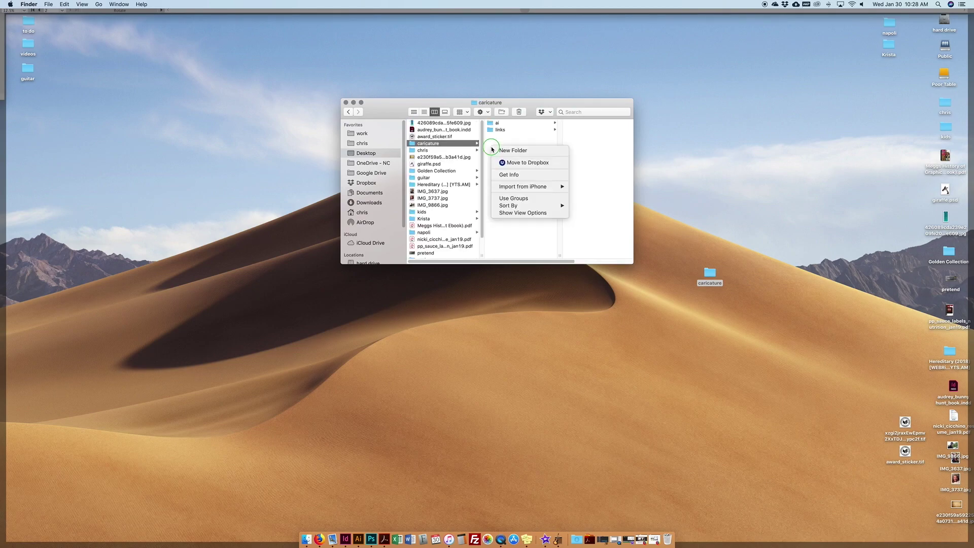
{"action": "left_click", "coordinate": [518, 149]}
{"action": "type", "text": "final"}
{"action": "key", "text": "Return"}
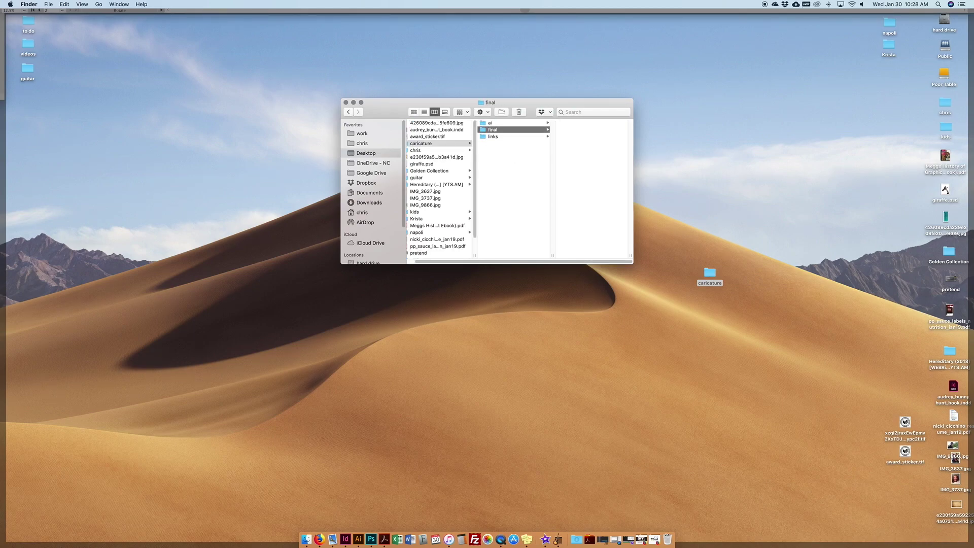
{"action": "left_click", "coordinate": [492, 136]}
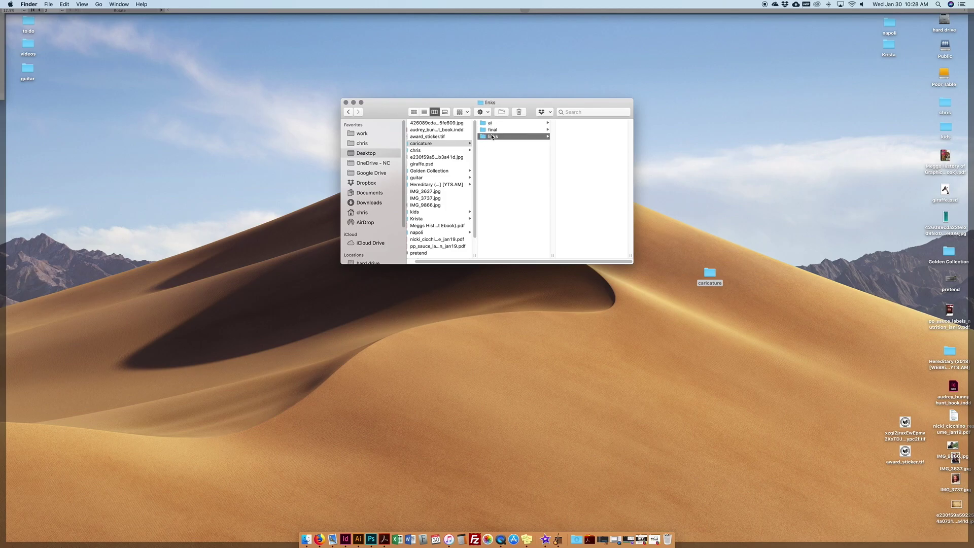
{"action": "left_click", "coordinate": [346, 102]}
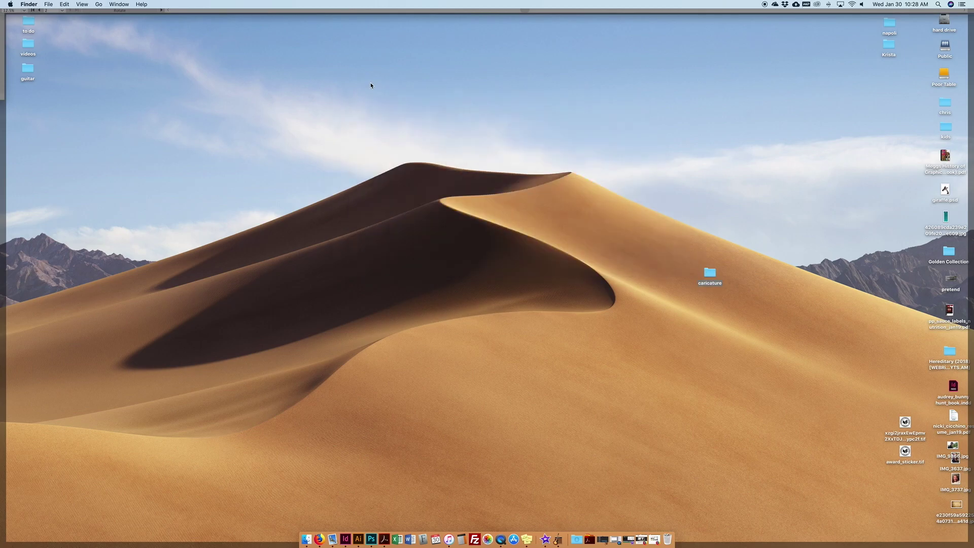
- Switch to Photoshop and save the seal as a TIFF named award_sticker in the caricature folder, keeping transparency and discarding layers
{"action": "left_click", "coordinate": [371, 540]}
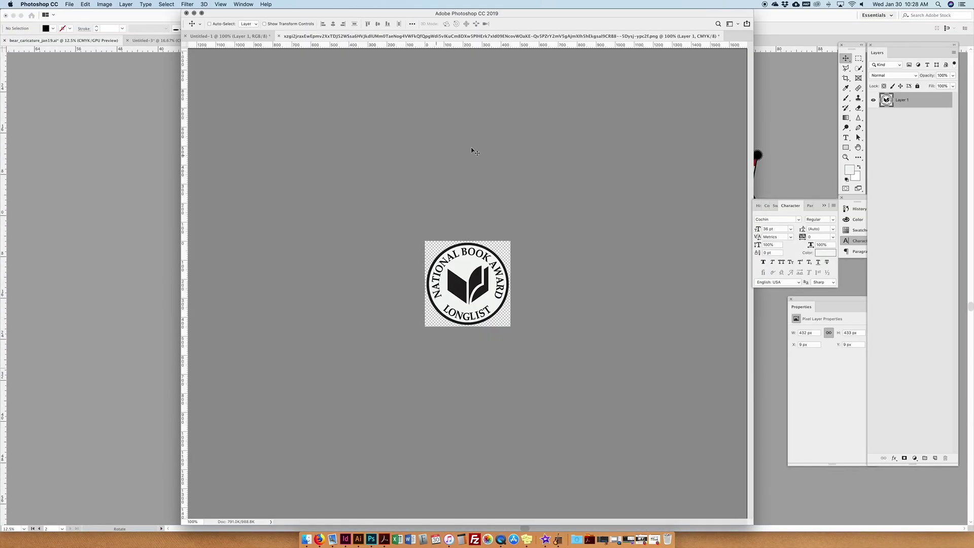
{"action": "left_click", "coordinate": [69, 4]}
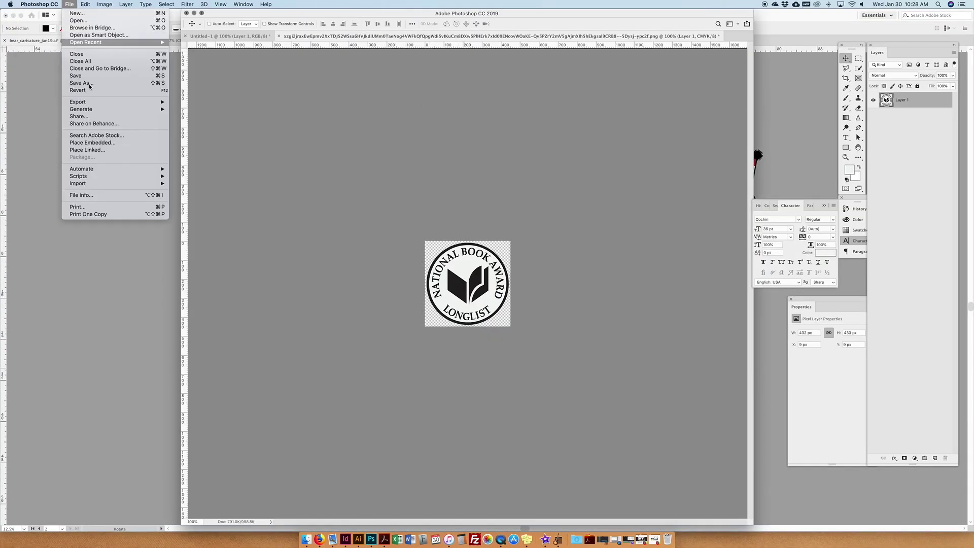
{"action": "left_click", "coordinate": [90, 83]}
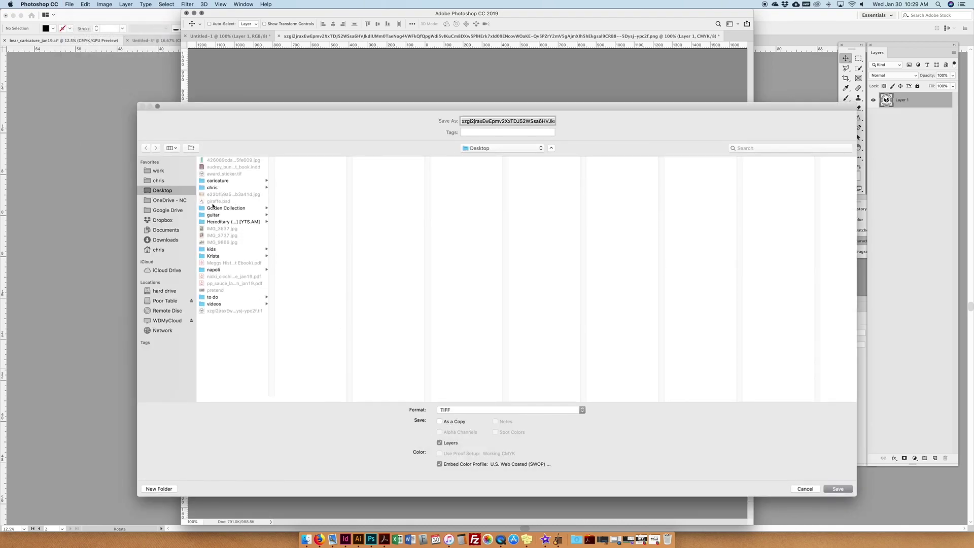
{"action": "left_click", "coordinate": [213, 181]}
{"action": "left_click", "coordinate": [504, 121]}
{"action": "key", "text": "super+a"}
{"action": "type", "text": "award_stik"}
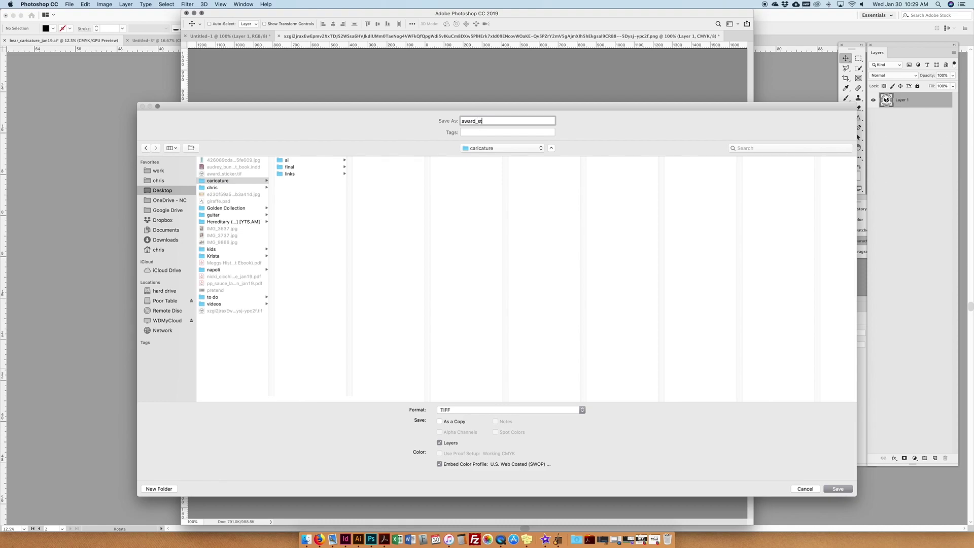
{"action": "type", "text": "icker"}
{"action": "left_click", "coordinate": [840, 489]}
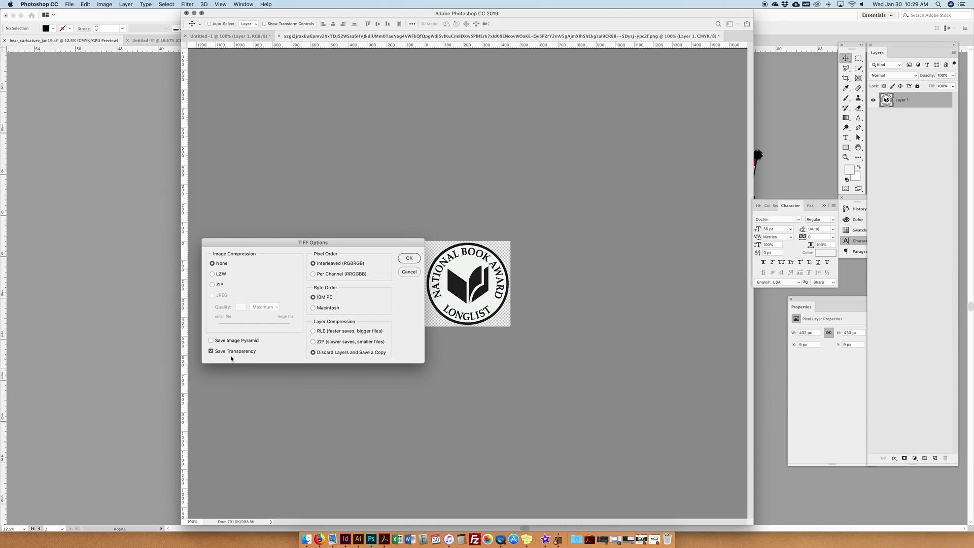
{"action": "left_click", "coordinate": [410, 259]}
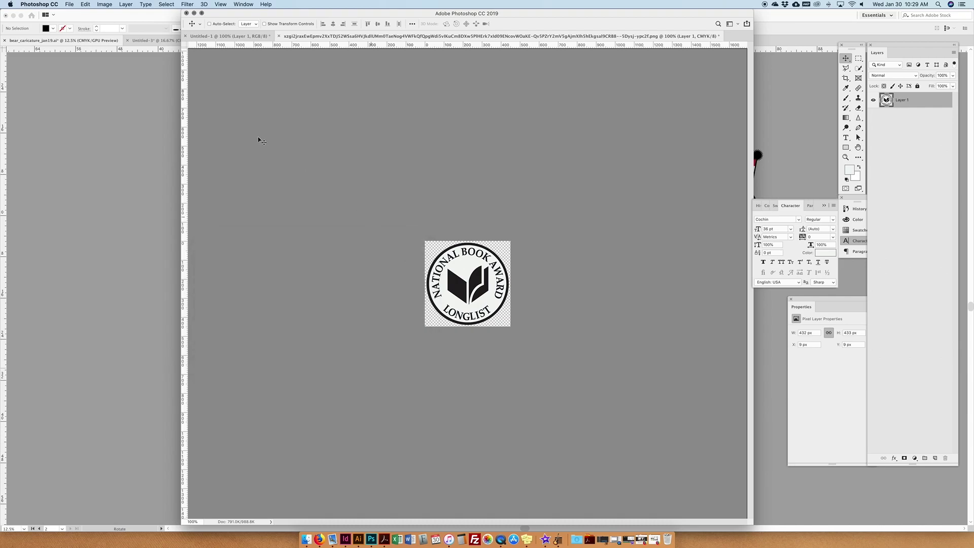
{"action": "left_click", "coordinate": [146, 76]}
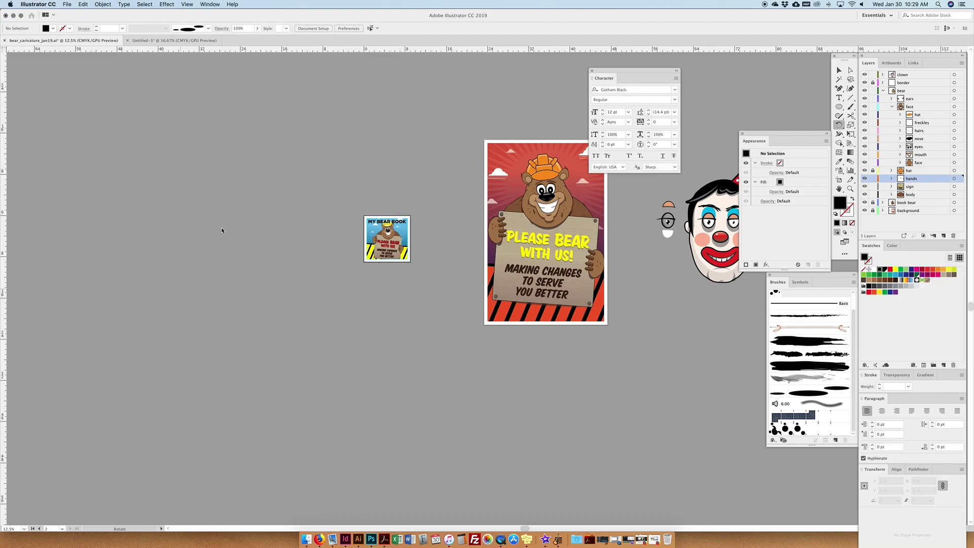
{"action": "key", "text": "a"}
{"action": "left_click", "coordinate": [68, 5]}
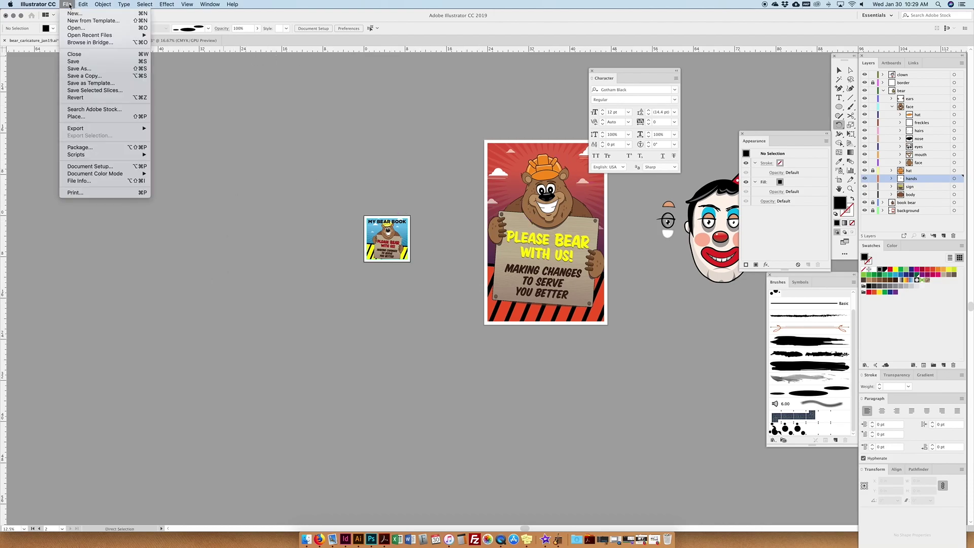
{"action": "left_click", "coordinate": [82, 117]}
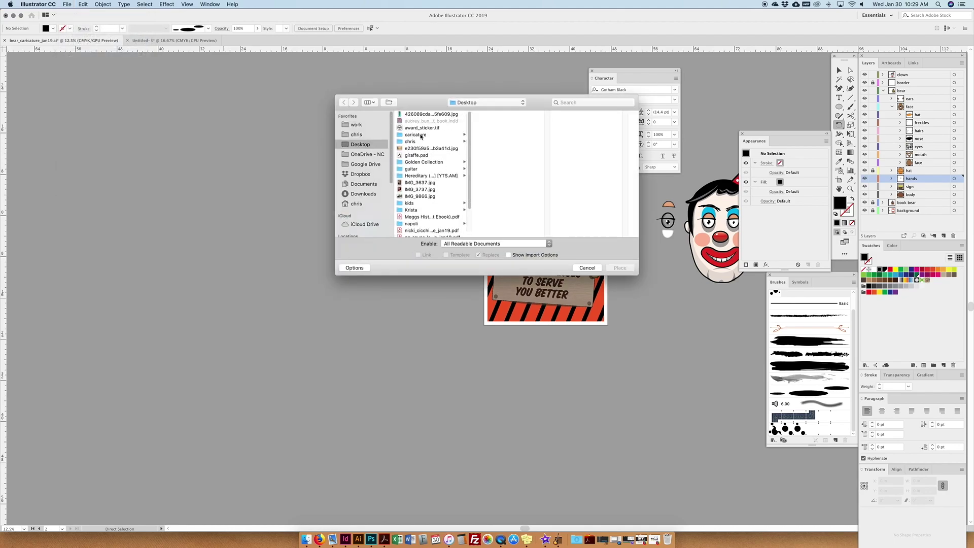
{"action": "left_click", "coordinate": [415, 135]}
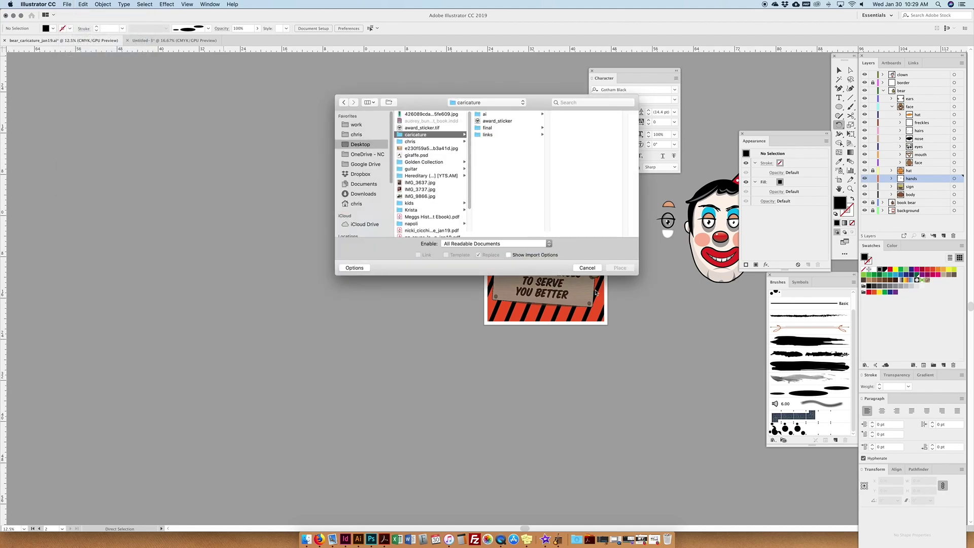
{"action": "left_click", "coordinate": [582, 269]}
- Move the award_sticker file into the caricature folder's links subfolder, close the Finder window and return to the Illustrator artwork
{"action": "key", "text": "F11"}
{"action": "double_click", "coordinate": [711, 274]}
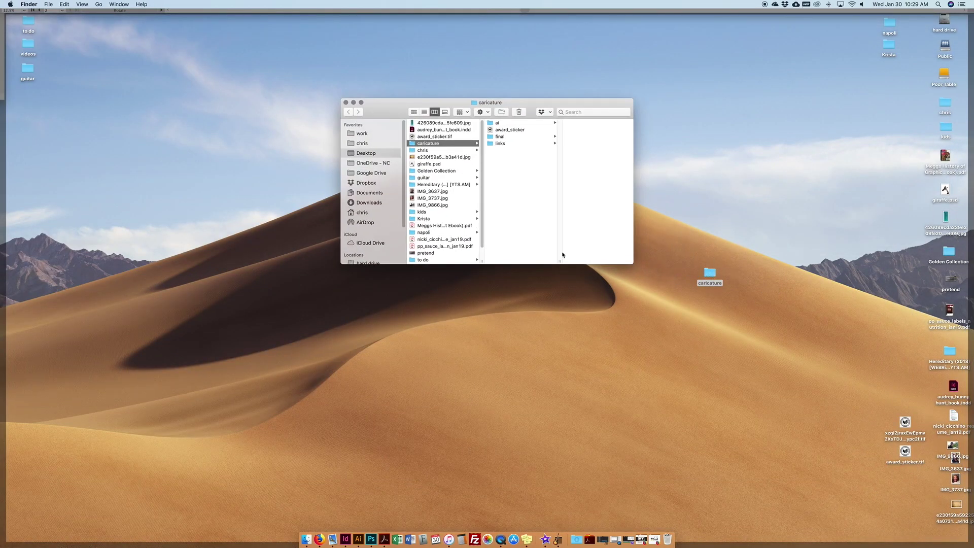
{"action": "mouse_move", "coordinate": [506, 131]}
{"action": "left_mouse_down"}
{"action": "mouse_move", "coordinate": [499, 123]}
{"action": "mouse_move", "coordinate": [499, 144]}
{"action": "left_mouse_up"}
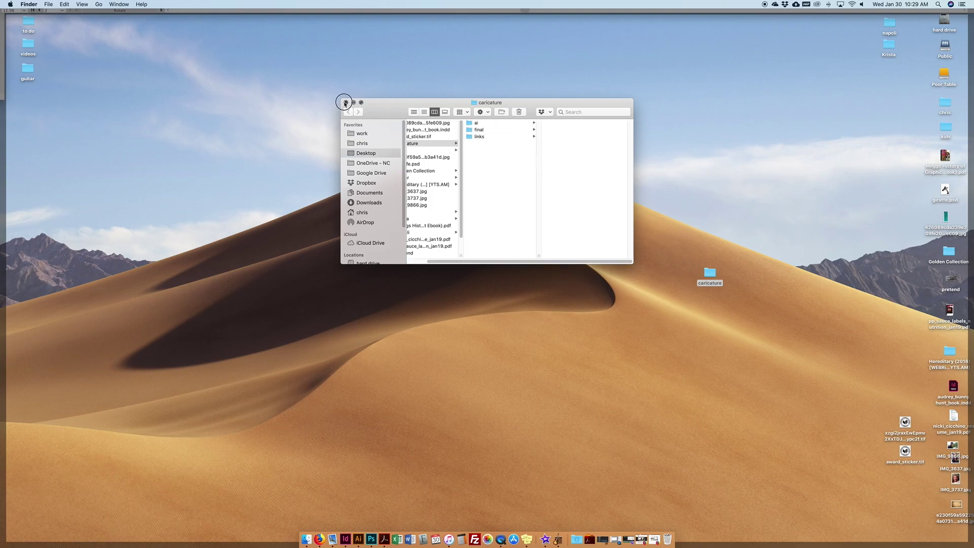
{"action": "left_click", "coordinate": [345, 102]}
{"action": "key", "text": "F11"}
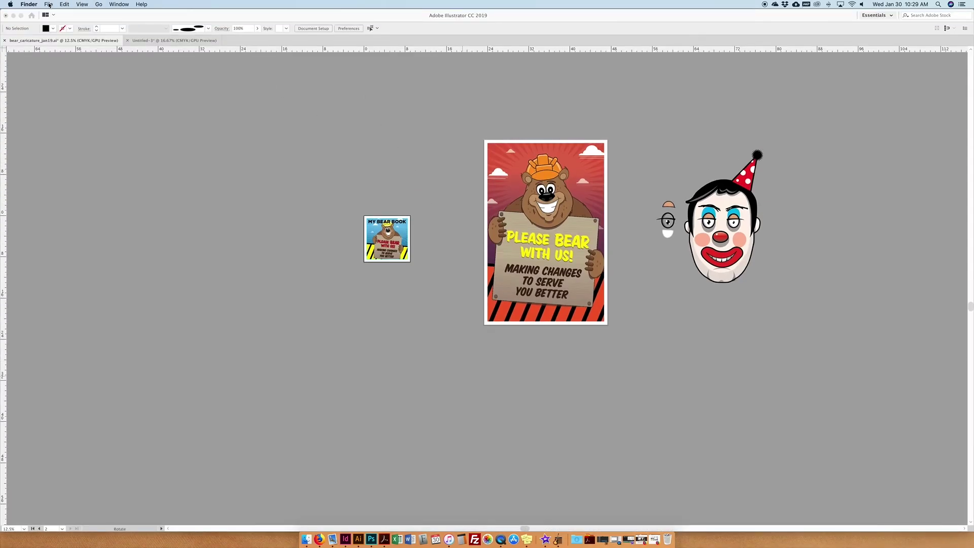
- Place the award_sticker file from the links folder as a linked image on the canvas beside the bear poster
{"action": "left_click", "coordinate": [67, 4]}
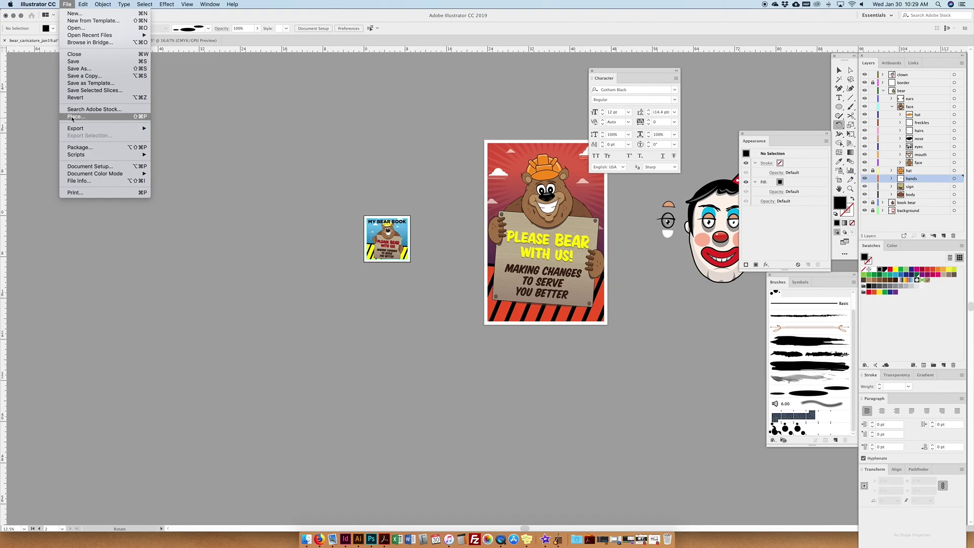
{"action": "left_click", "coordinate": [74, 117]}
{"action": "left_click", "coordinate": [407, 127]}
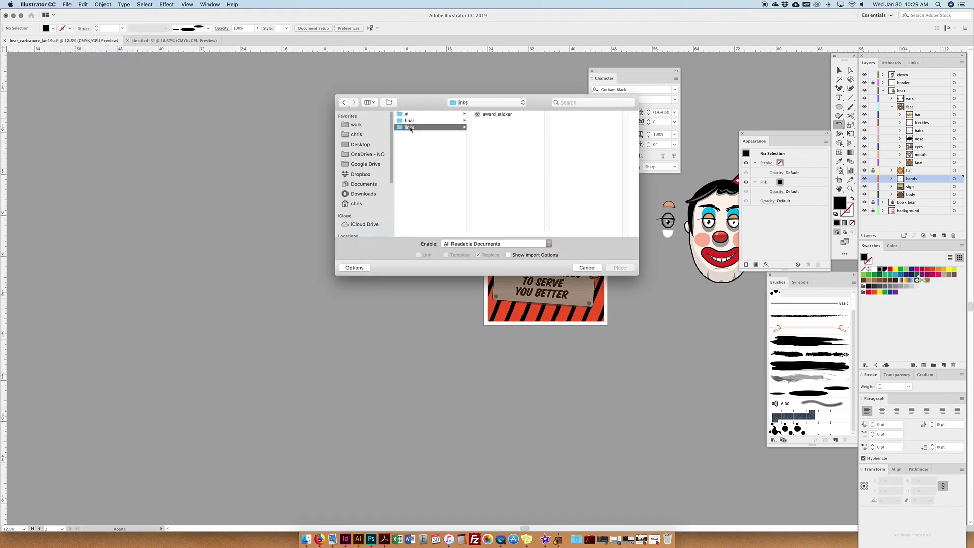
{"action": "left_click", "coordinate": [498, 113]}
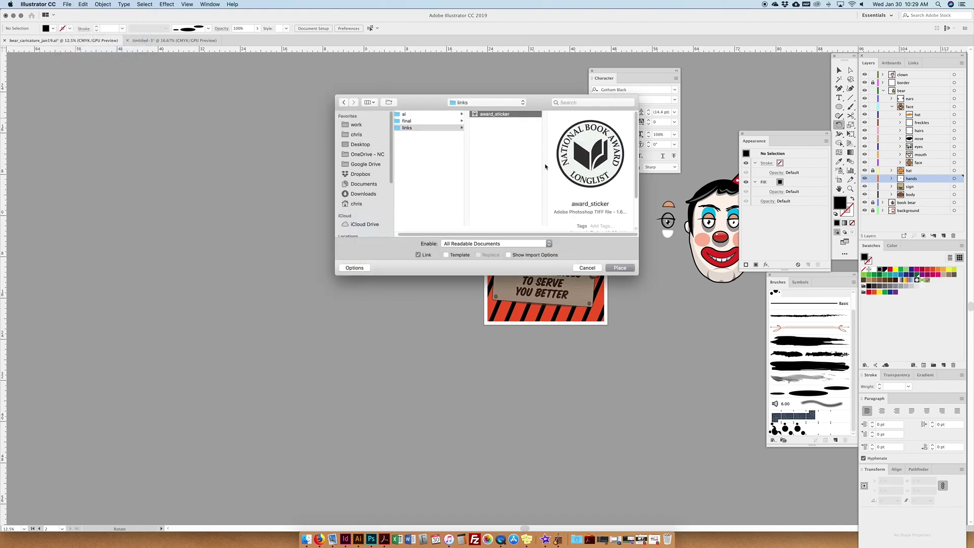
{"action": "left_click", "coordinate": [621, 268]}
{"action": "left_click", "coordinate": [626, 275]}
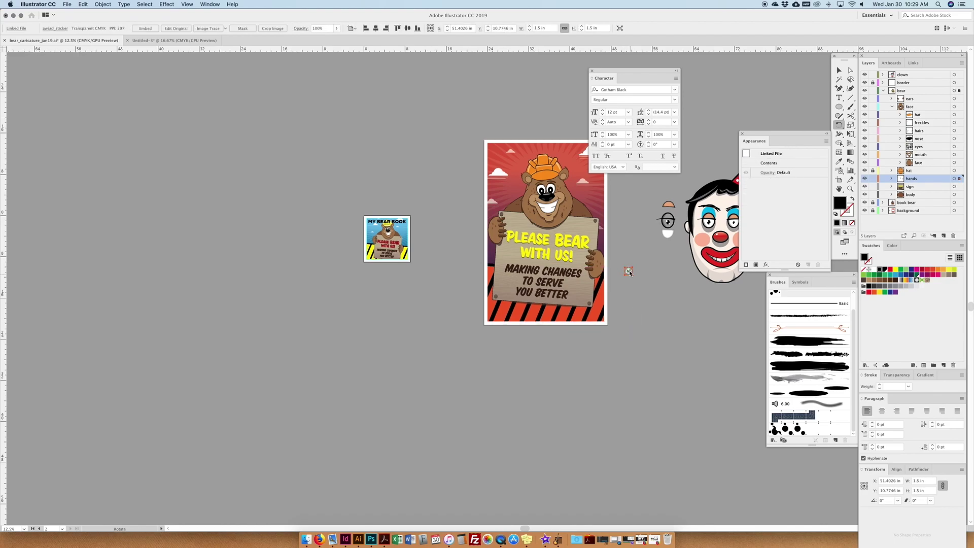
- Move the placed award seal onto the MY BEAR BOOK cover, just below the start of the title
{"action": "left_click", "coordinate": [839, 70]}
{"action": "left_click", "coordinate": [675, 312]}
{"action": "left_click_drag", "start_coordinate": [627, 271], "coordinate": [402, 231]}
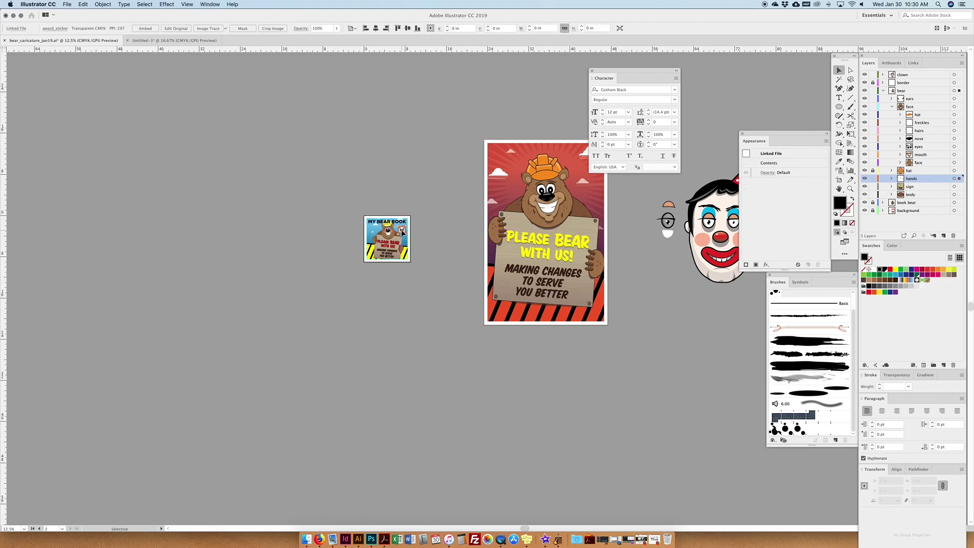
{"action": "key", "text": "super+equal"}
{"action": "key", "text": "super+equal"}
{"action": "key", "text": "super+equal"}
{"action": "key", "text": "super+equal"}
{"action": "key", "text": "super+equal"}
{"action": "key", "text": "super+equal"}
{"action": "left_click_drag", "start_coordinate": [492, 298], "coordinate": [266, 282]}
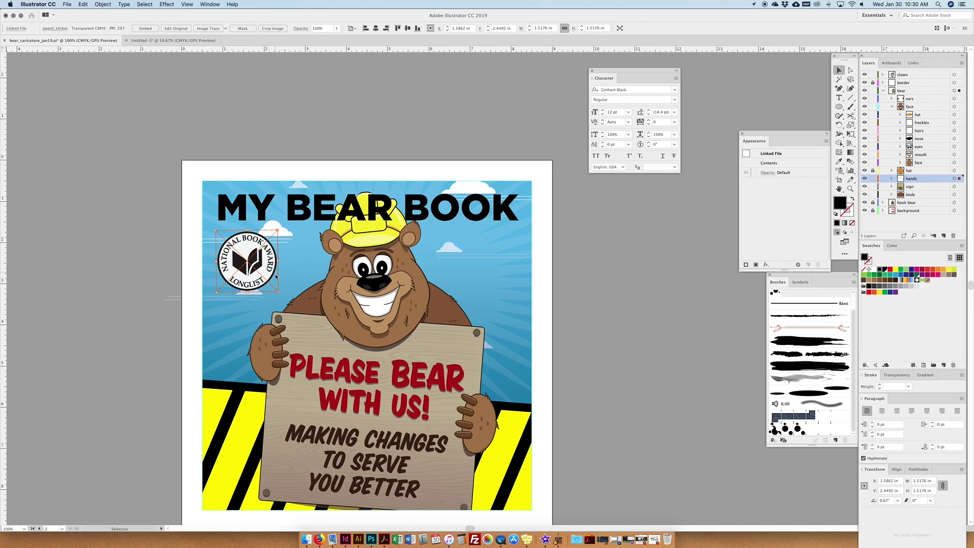
- Check the seal's transparent edges by deselecting and reselecting it, and nudge it slightly toward the cover's left edge
{"action": "left_click", "coordinate": [214, 231]}
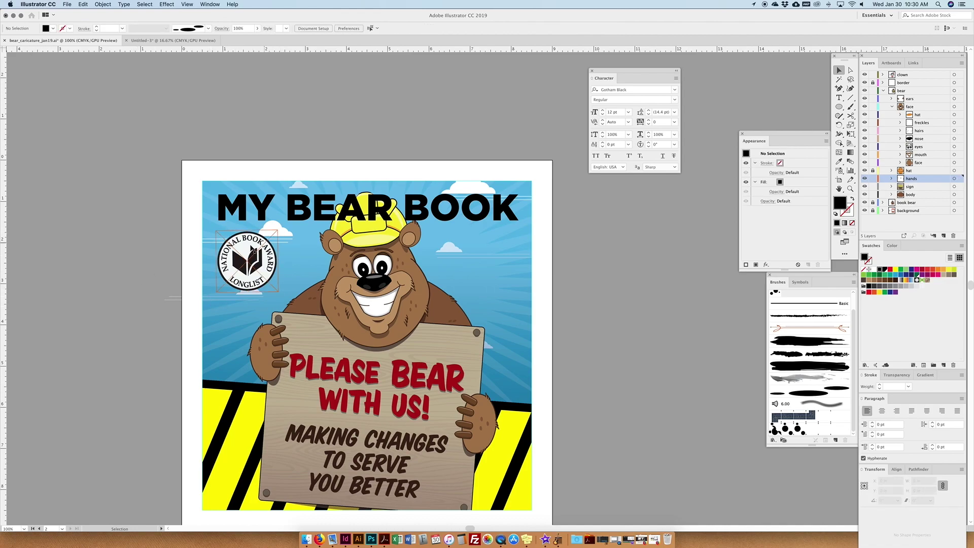
{"action": "left_click", "coordinate": [250, 250]}
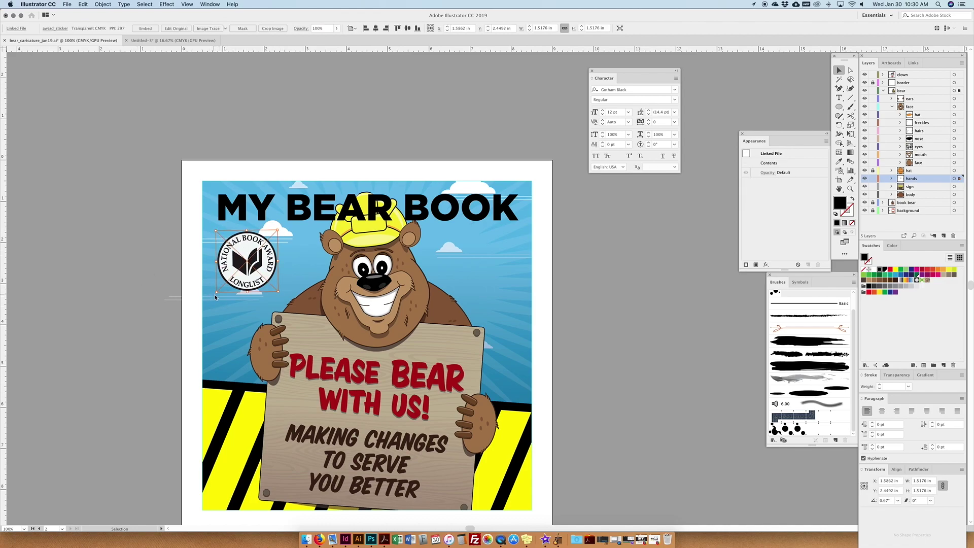
{"action": "left_click", "coordinate": [137, 223]}
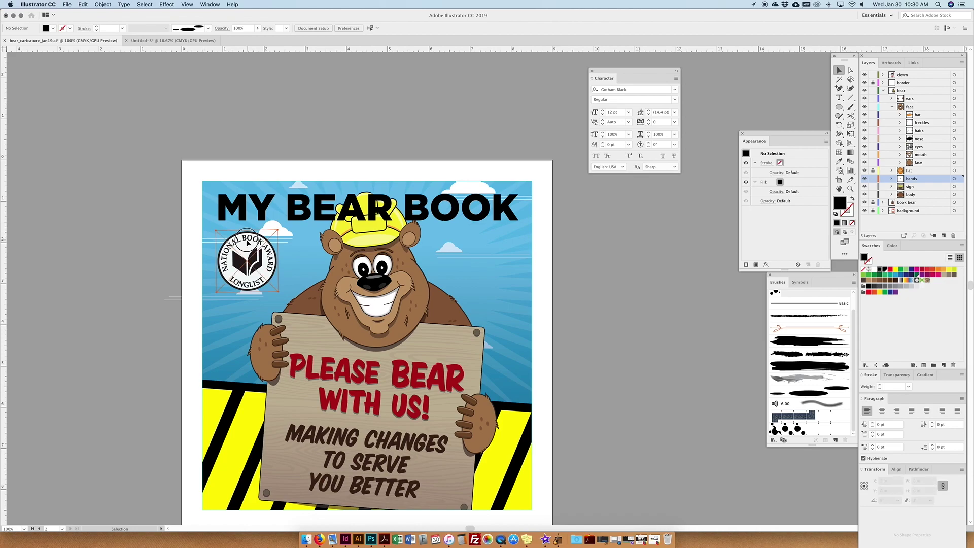
{"action": "left_click_drag", "start_coordinate": [247, 243], "coordinate": [241, 241]}
{"action": "key", "text": "super+minus"}
{"action": "key", "text": "super+minus"}
{"action": "key", "text": "super+minus"}
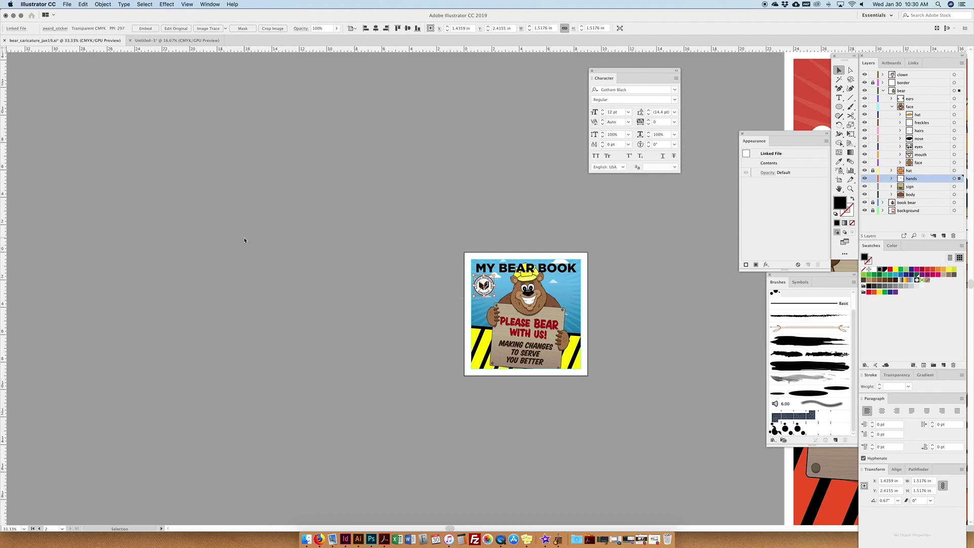
{"action": "scroll", "coordinate": [235, 318], "scroll_direction": "left", "scroll_amount": 1}
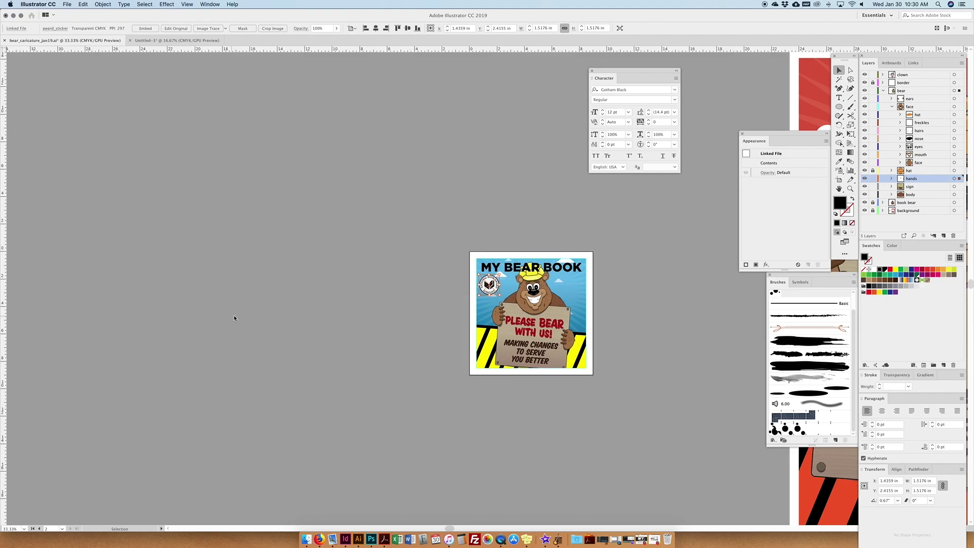
- Switch to Firefox and search Google Images for cookie
{"action": "left_click", "coordinate": [319, 539]}
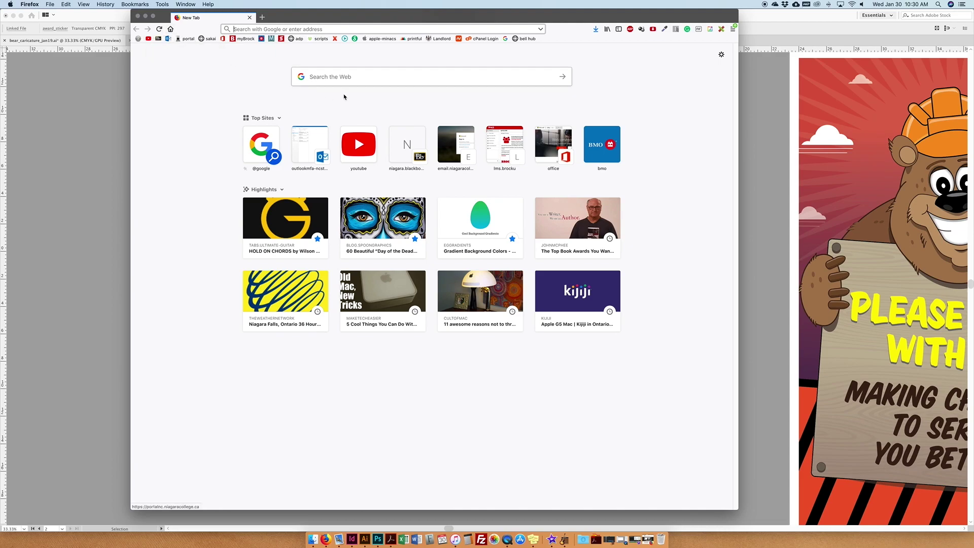
{"action": "left_click", "coordinate": [332, 75]}
{"action": "type", "text": "cookie"}
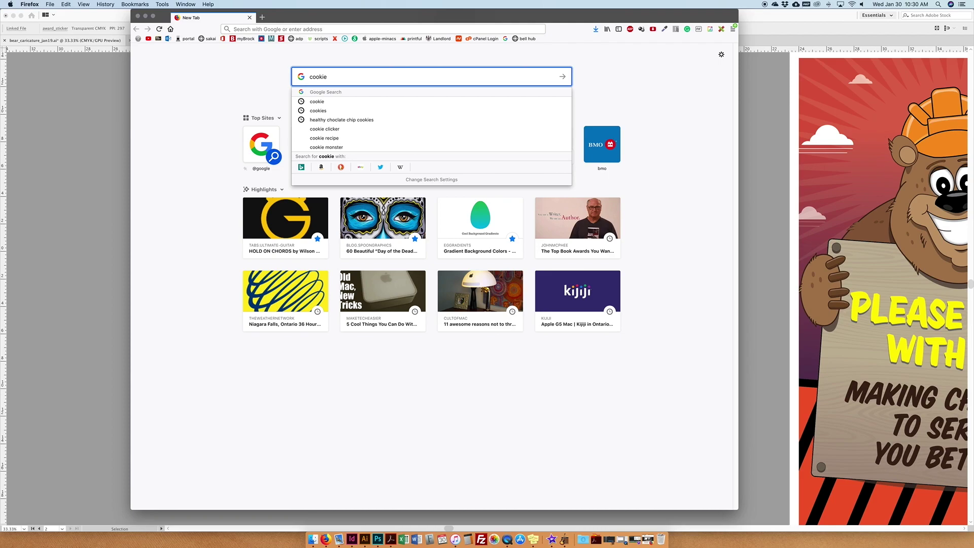
{"action": "key", "text": "Return"}
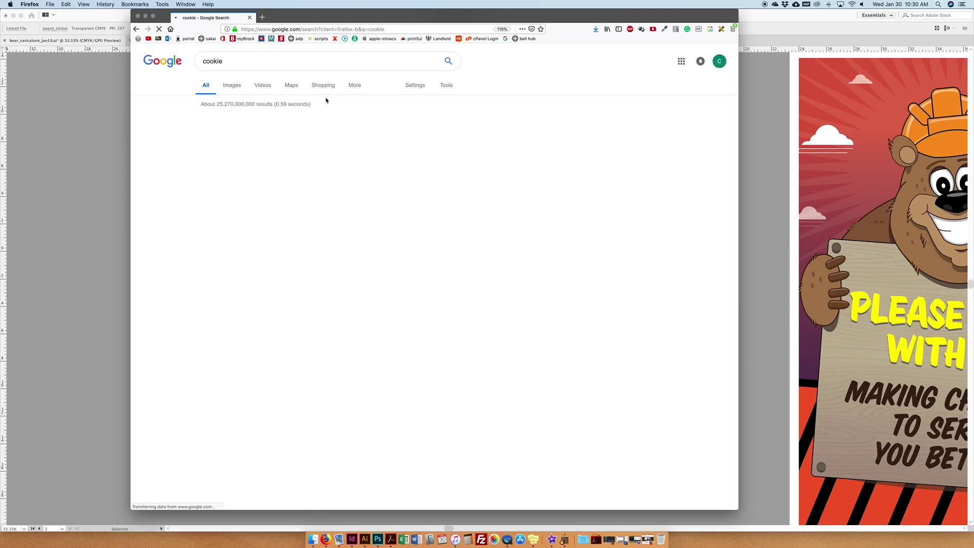
{"action": "left_click", "coordinate": [232, 85]}
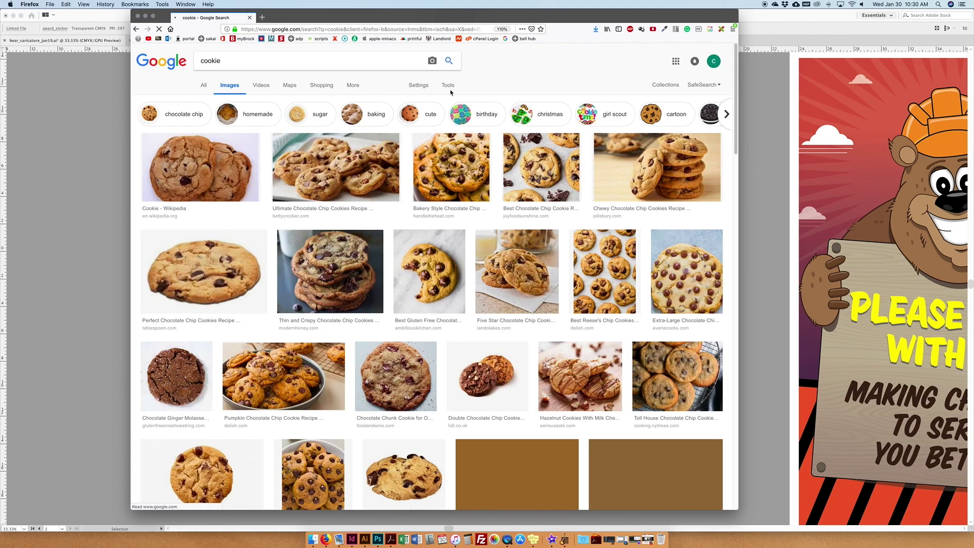
- Filter the cookie image results to sizes larger than 6 MP (2816 × 2112)
{"action": "left_click", "coordinate": [447, 85]}
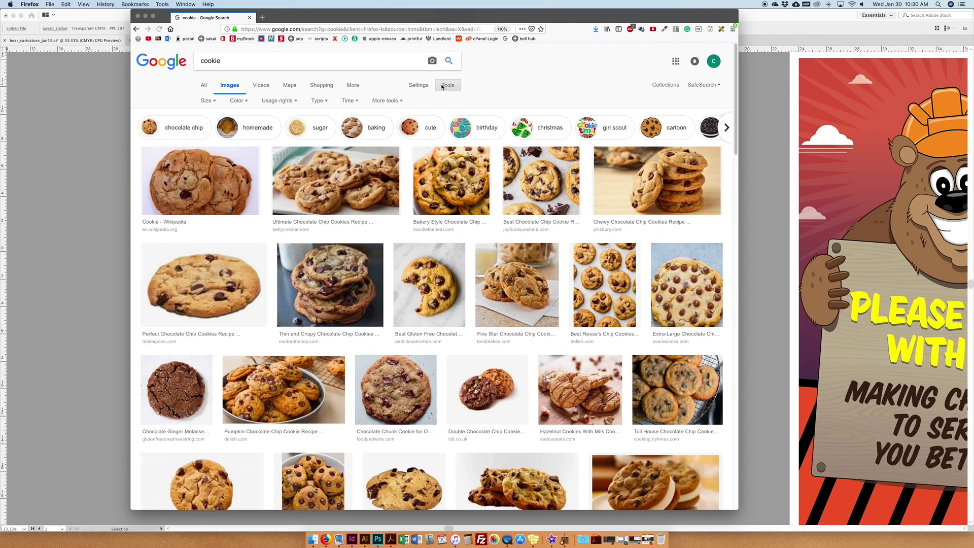
{"action": "left_click", "coordinate": [208, 101]}
{"action": "mouse_move", "coordinate": [218, 162]}
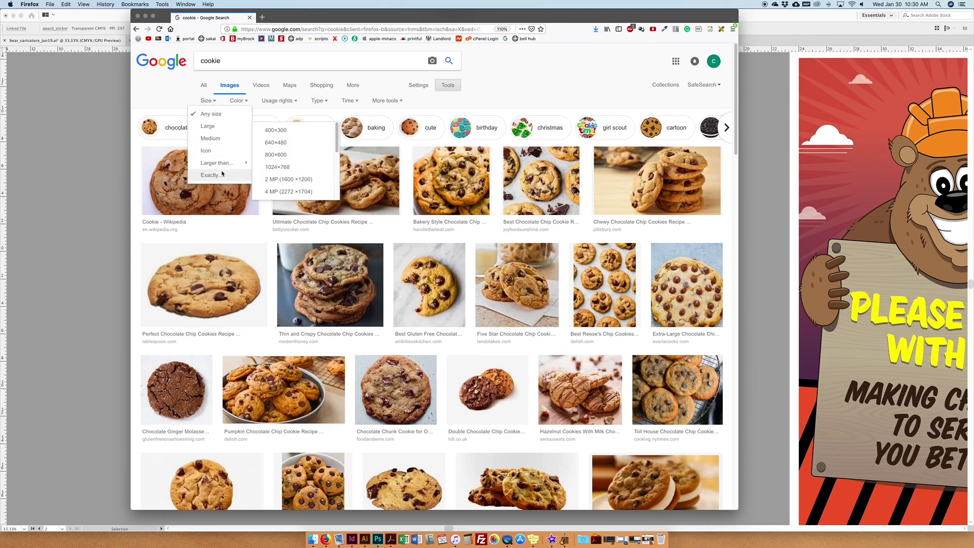
{"action": "left_click_drag", "start_coordinate": [337, 150], "coordinate": [337, 163]}
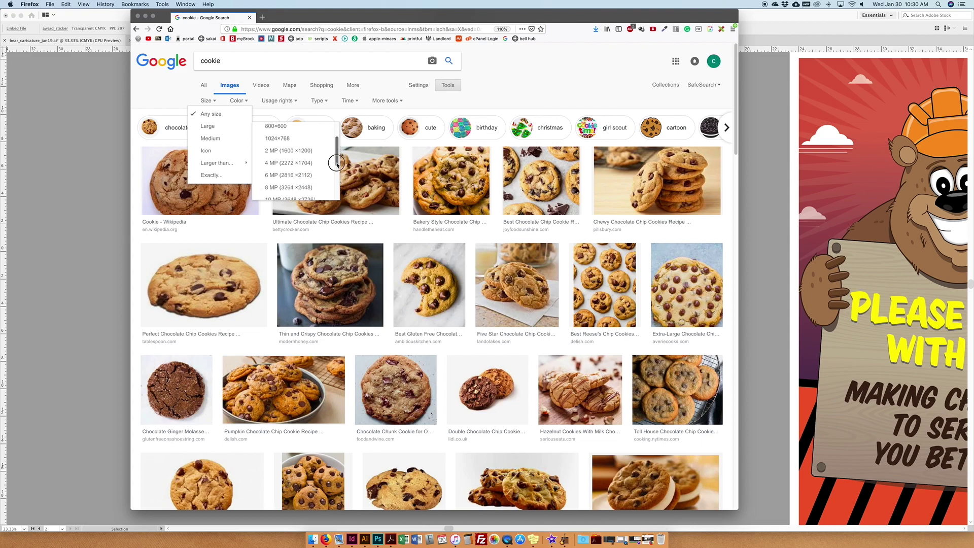
{"action": "left_click", "coordinate": [288, 176]}
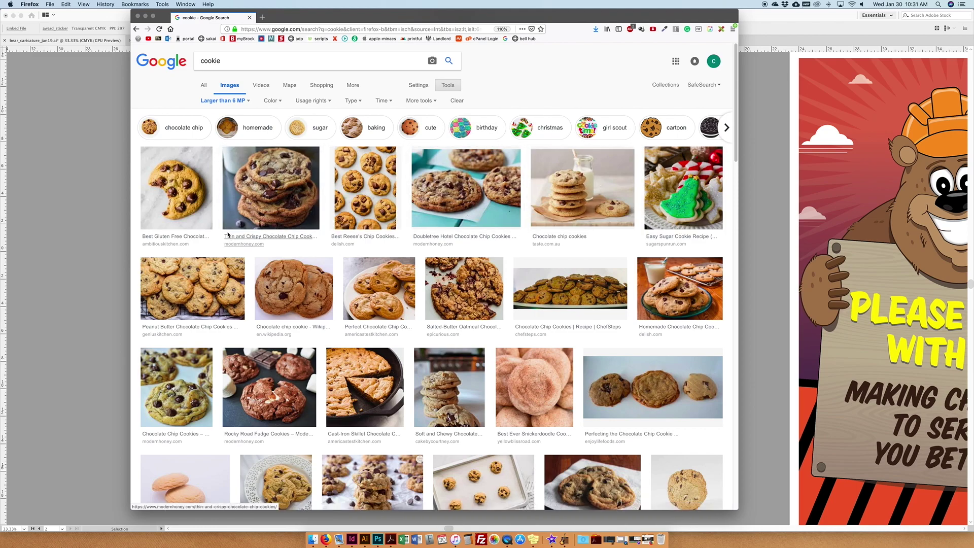
- Open the thin and crispy chocolate chip cookies photo at full size, save it to the desktop and minimise the browser
{"action": "left_click", "coordinate": [269, 185]}
{"action": "left_click", "coordinate": [582, 268]}
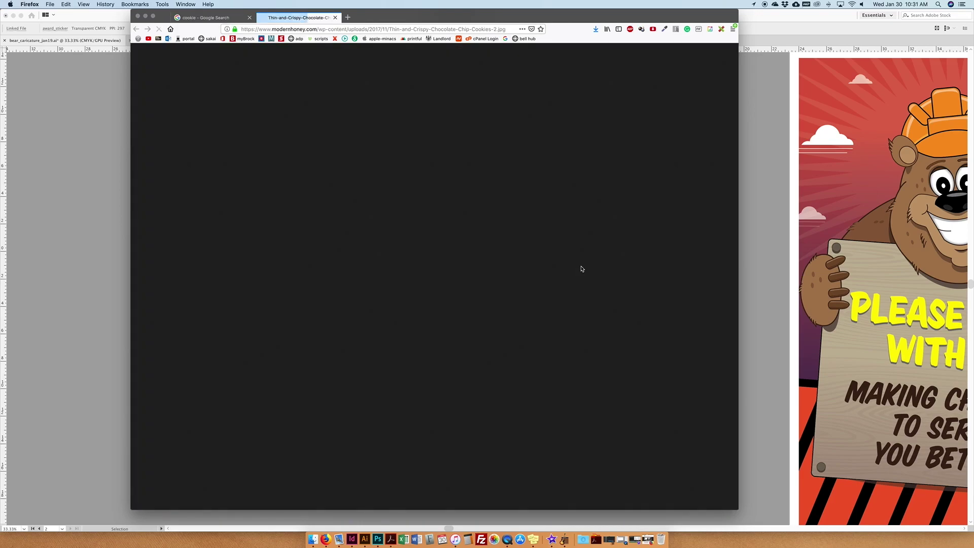
{"action": "left_click_drag", "start_coordinate": [563, 251], "coordinate": [802, 542]}
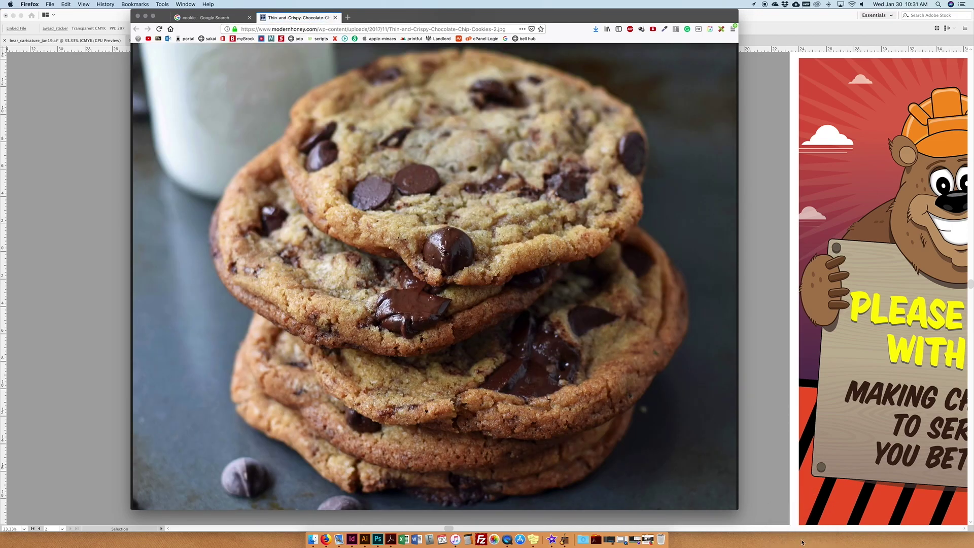
{"action": "right_click", "coordinate": [621, 319]}
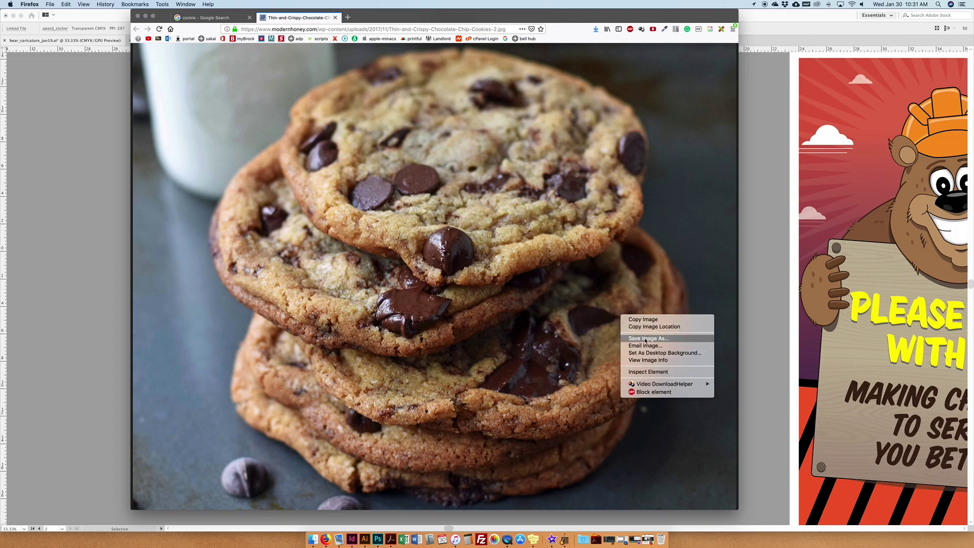
{"action": "left_click", "coordinate": [145, 16]}
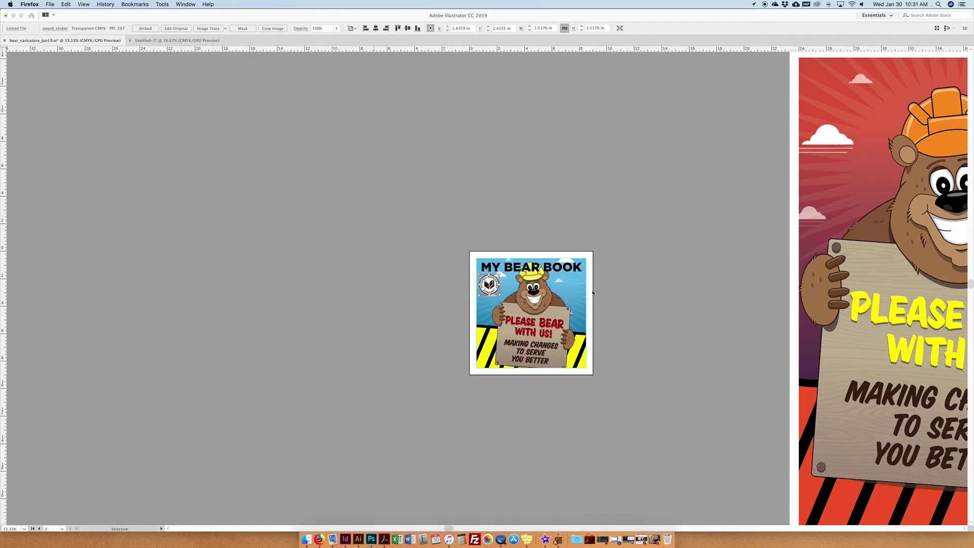
- Open the downloaded cookie photo from the desktop in Photoshop and enlarge the window to fill the screen
{"action": "key", "text": "F11"}
{"action": "left_click_drag", "start_coordinate": [906, 395], "coordinate": [372, 539]}
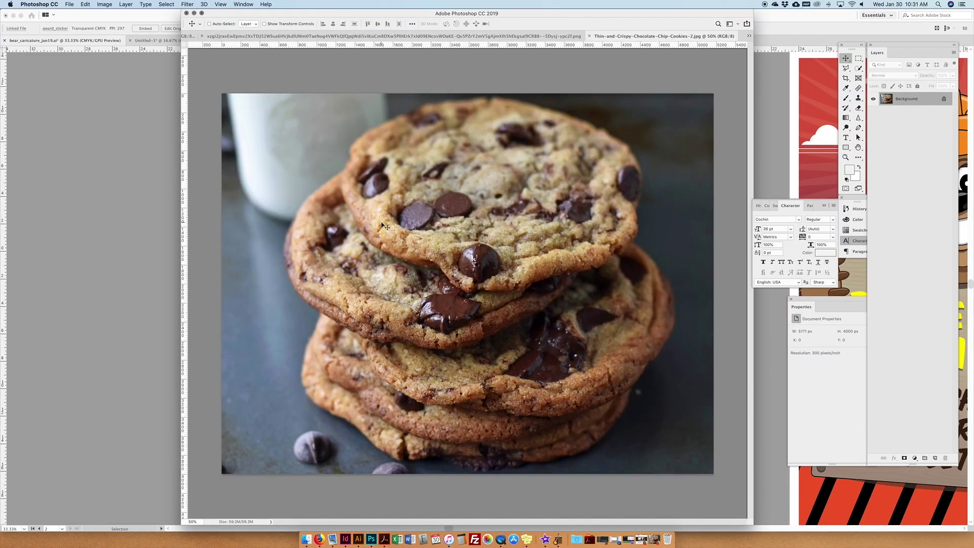
{"action": "left_click_drag", "start_coordinate": [263, 12], "coordinate": [248, 10]}
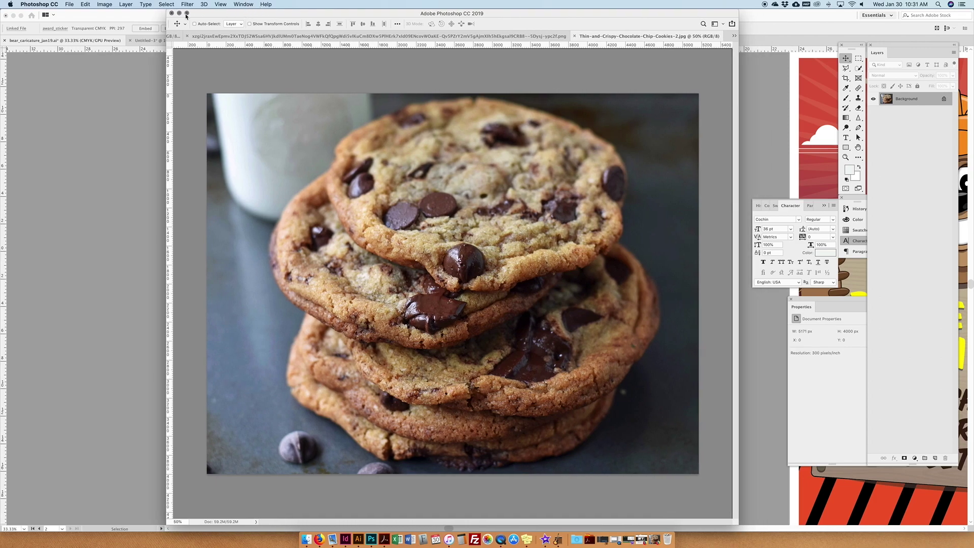
{"action": "left_click", "coordinate": [187, 14]}
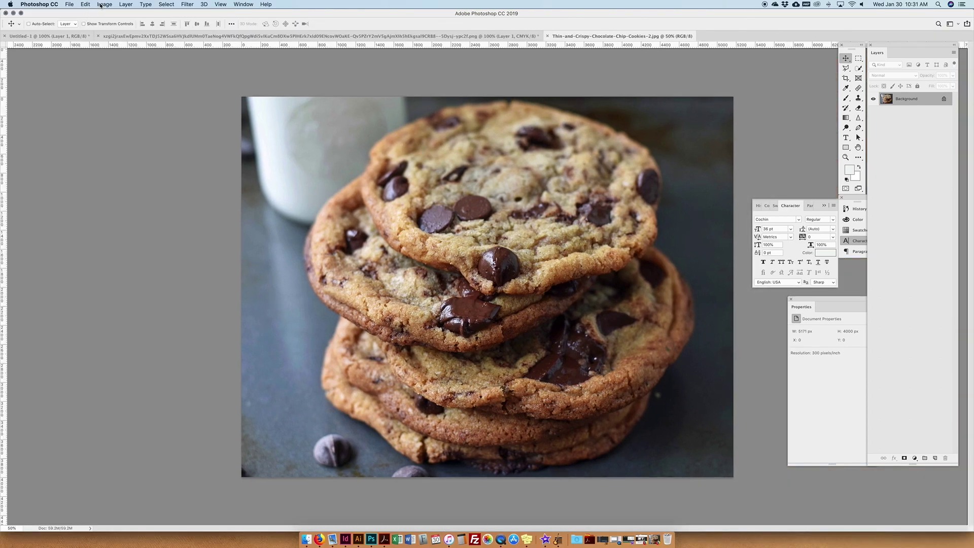
- Convert the cookie photo to CMYK Color mode
{"action": "left_click", "coordinate": [101, 4]}
{"action": "mouse_move", "coordinate": [112, 18]}
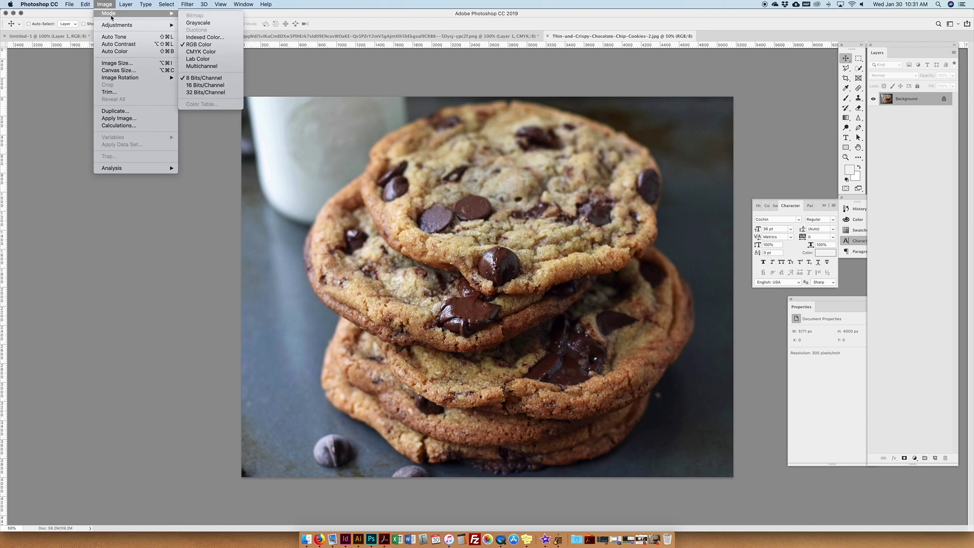
{"action": "left_click", "coordinate": [202, 52]}
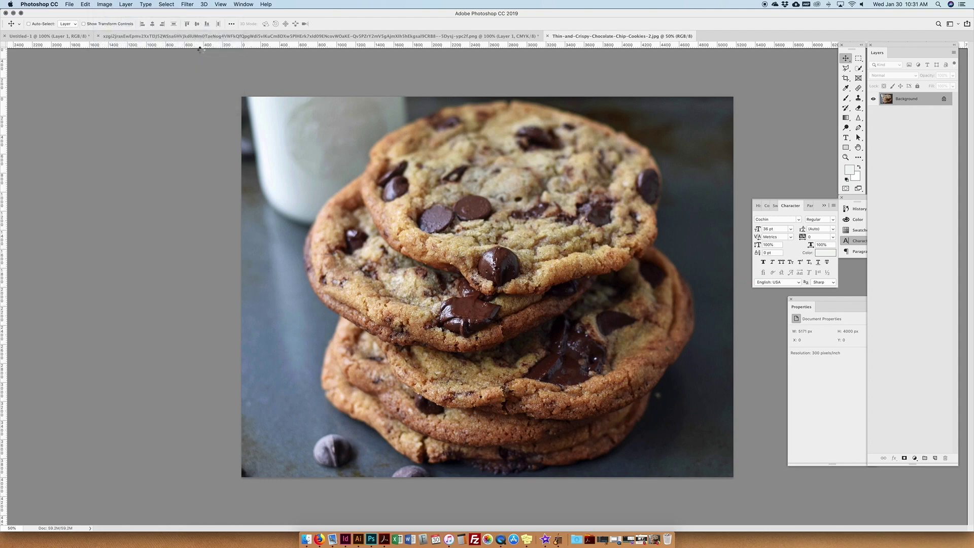
- Examine the cookie photo's resolution, width and height in the Image Size settings and close them
{"action": "left_click", "coordinate": [104, 4]}
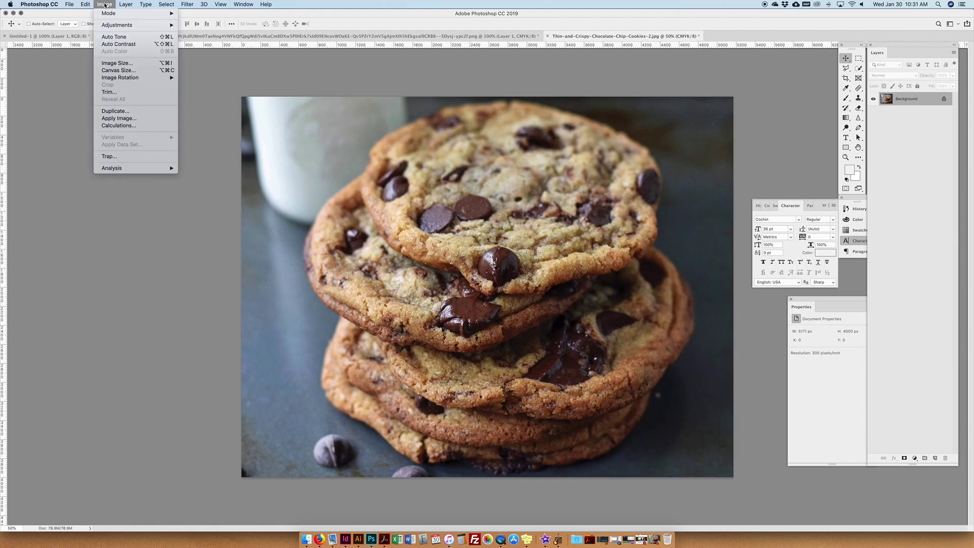
{"action": "mouse_move", "coordinate": [122, 79]}
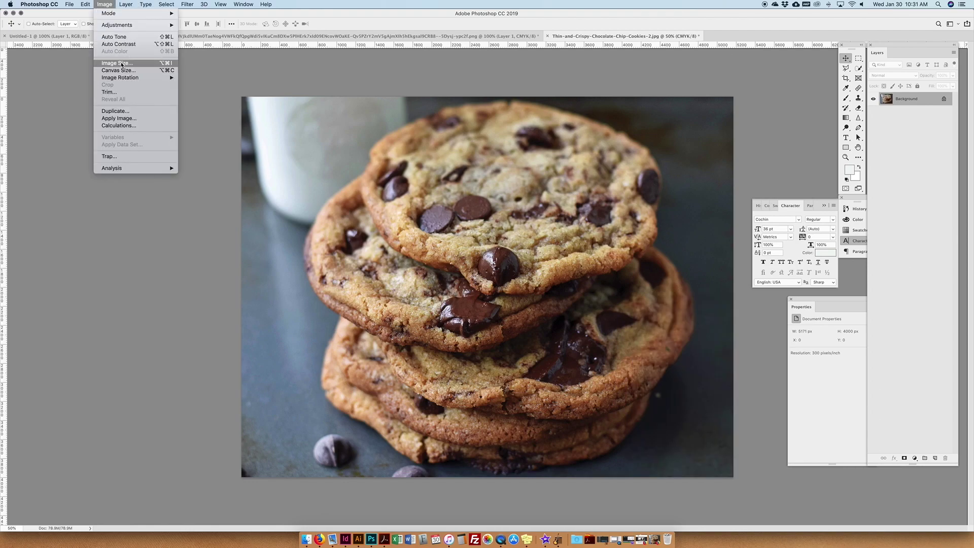
{"action": "left_click", "coordinate": [122, 63]}
{"action": "left_click", "coordinate": [460, 153]}
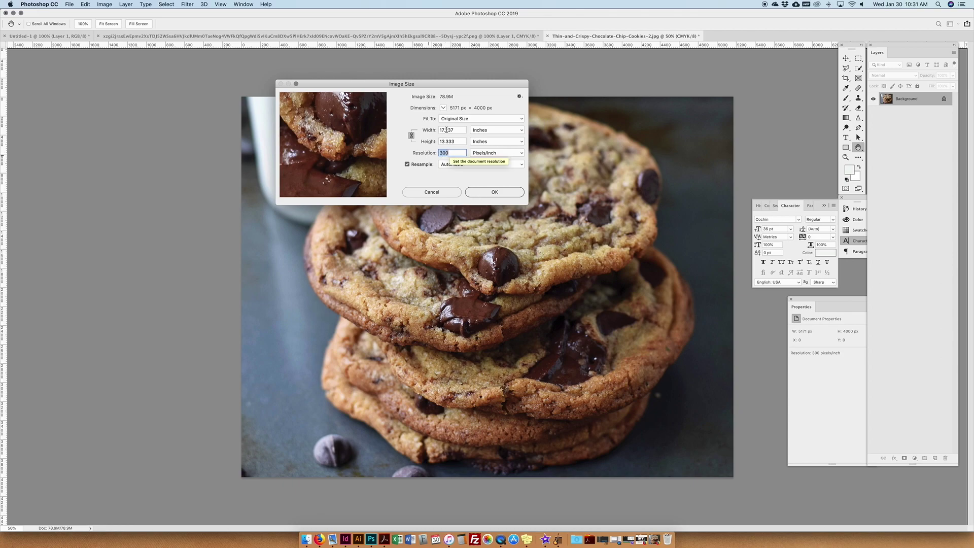
{"action": "left_click", "coordinate": [431, 132]}
{"action": "left_click", "coordinate": [423, 141]}
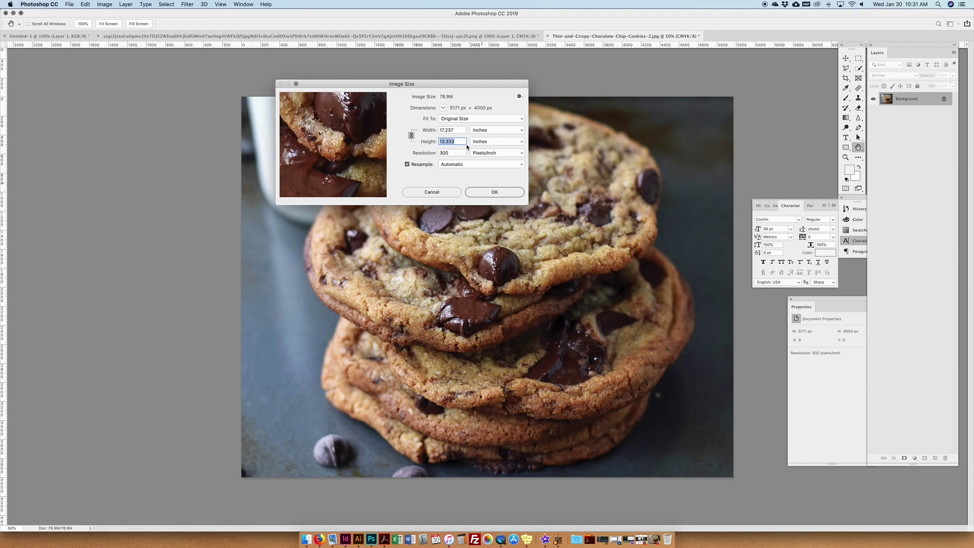
{"action": "left_click", "coordinate": [505, 193]}
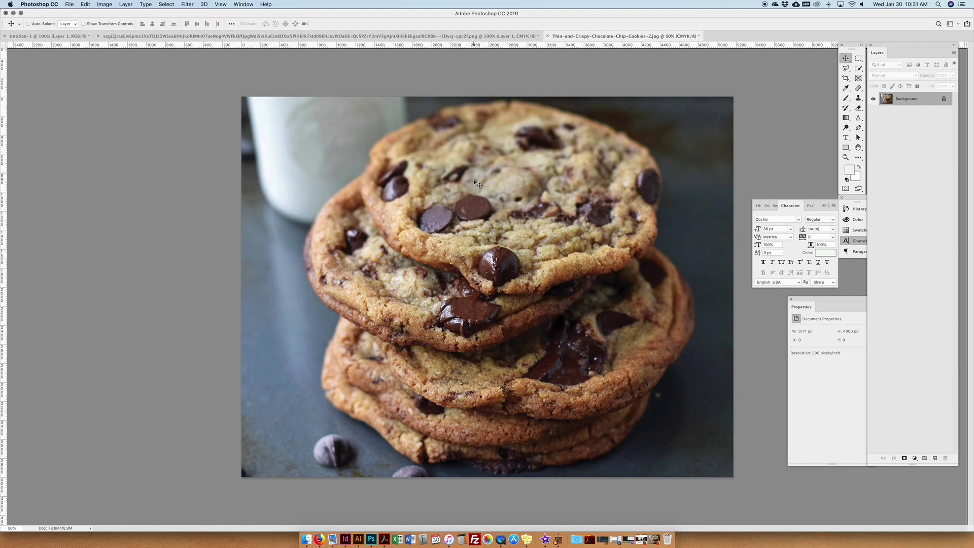
- Try to save the cookie photo to the desktop in TIFF format with its colour profile embedded
{"action": "left_click", "coordinate": [72, 7]}
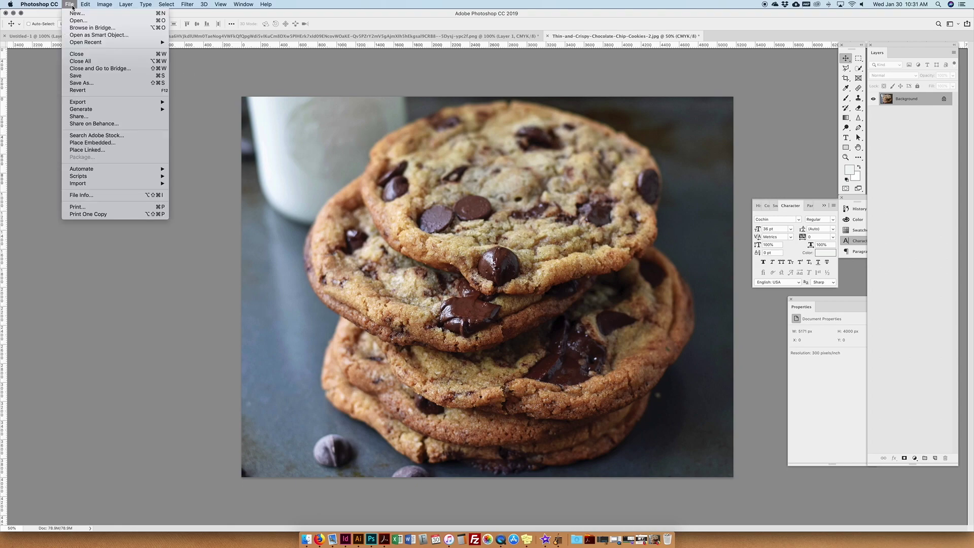
{"action": "left_click", "coordinate": [120, 95]}
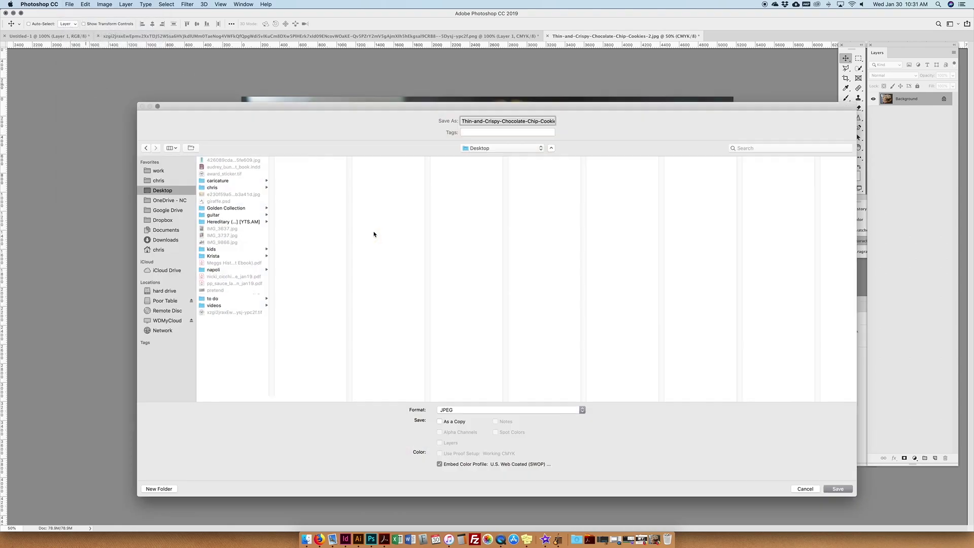
{"action": "left_click", "coordinate": [467, 409]}
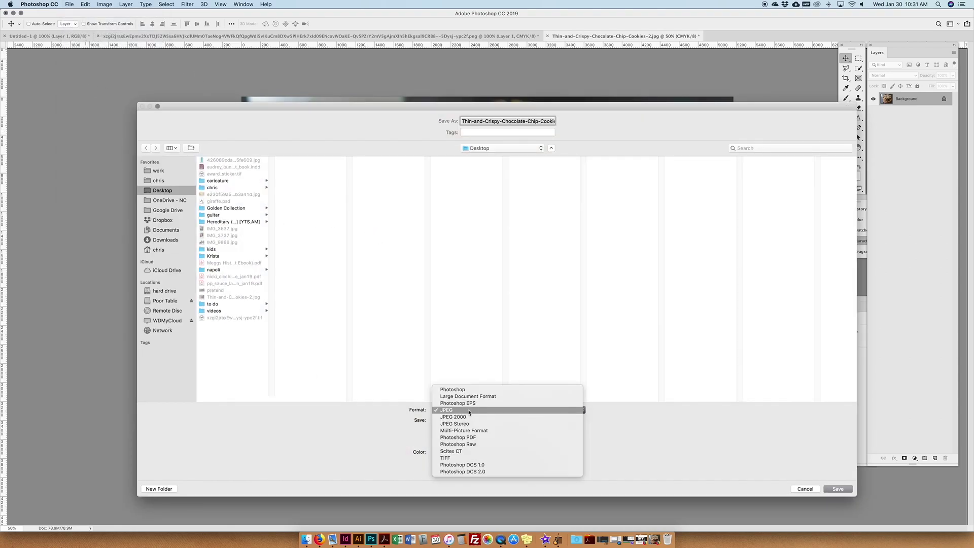
{"action": "left_click", "coordinate": [466, 456]}
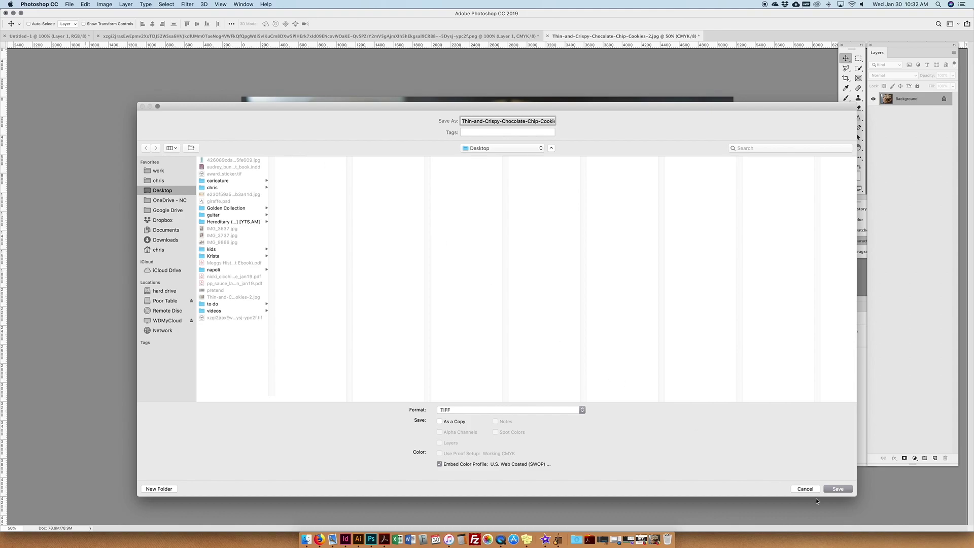
{"action": "left_click", "coordinate": [838, 488]}
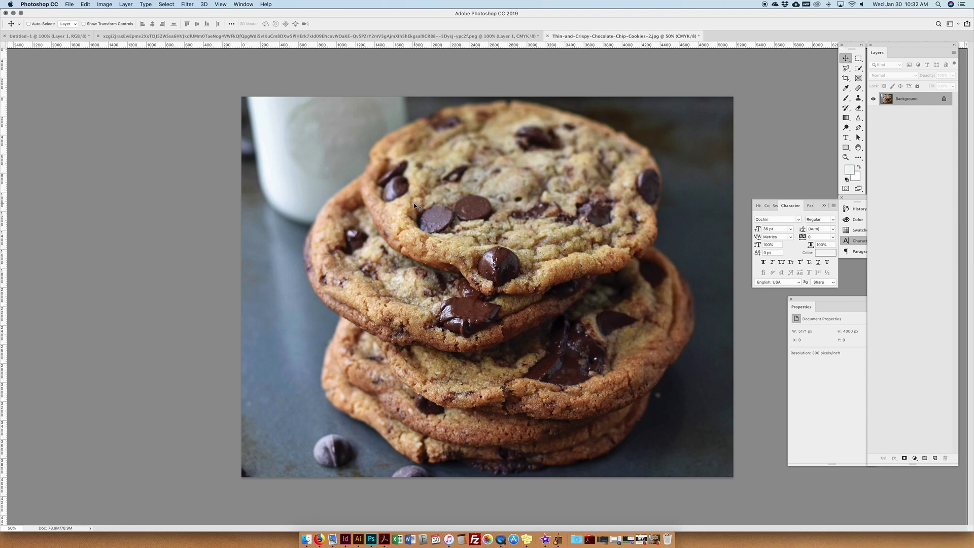
- Review the cookie photo's colour mode and Image Size settings, leaving them without changes
{"action": "left_click", "coordinate": [105, 4]}
{"action": "mouse_move", "coordinate": [107, 14]}
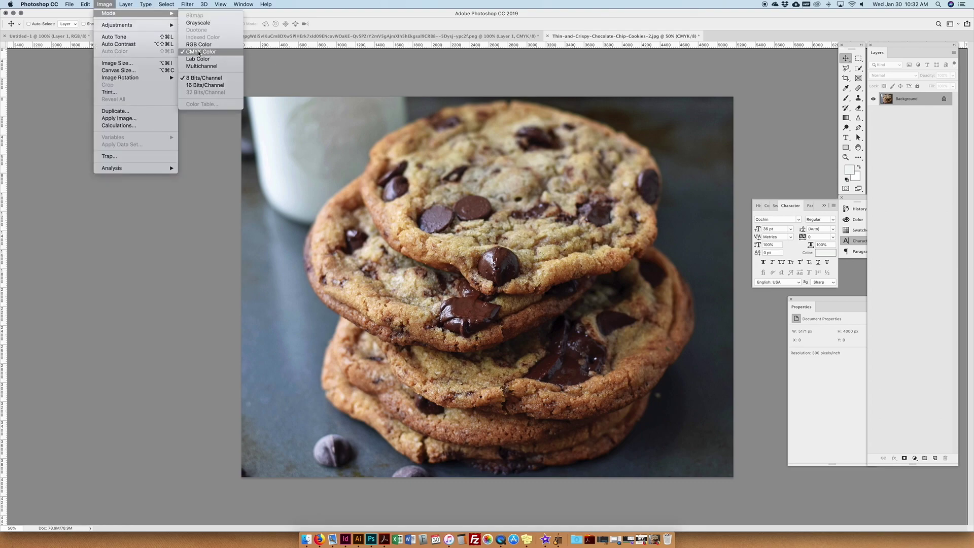
{"action": "left_click", "coordinate": [116, 63]}
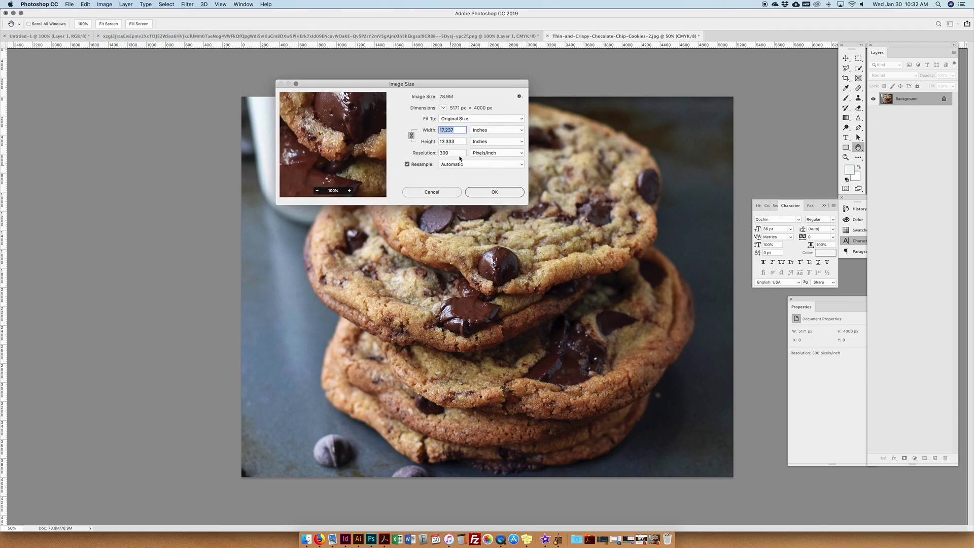
{"action": "left_click", "coordinate": [448, 194]}
{"action": "key", "text": "v"}
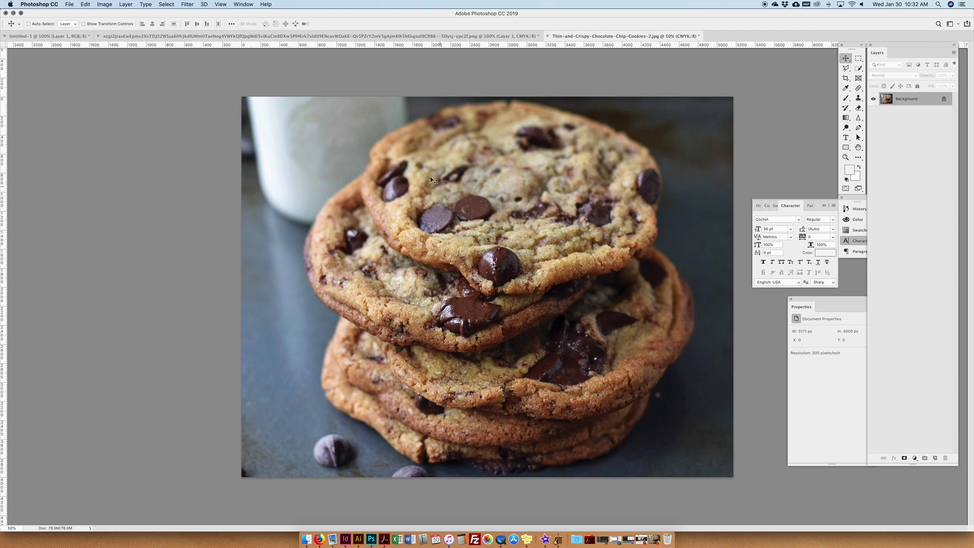
- Minimise the Photoshop window, switch to the bear book cover in Illustrator, enlarge the view of the cover and clear the selection
{"action": "left_click", "coordinate": [14, 14]}
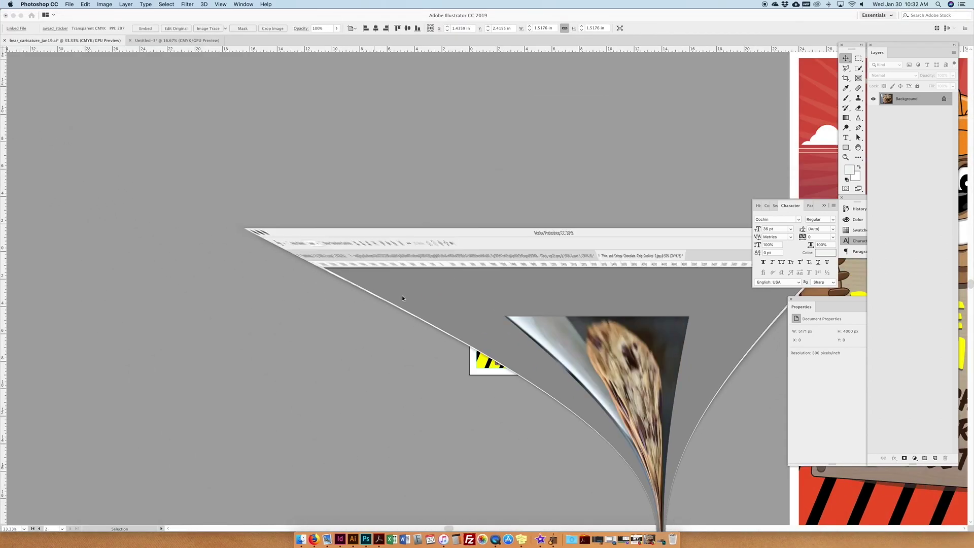
{"action": "left_click", "coordinate": [220, 150]}
{"action": "left_click", "coordinate": [167, 4]}
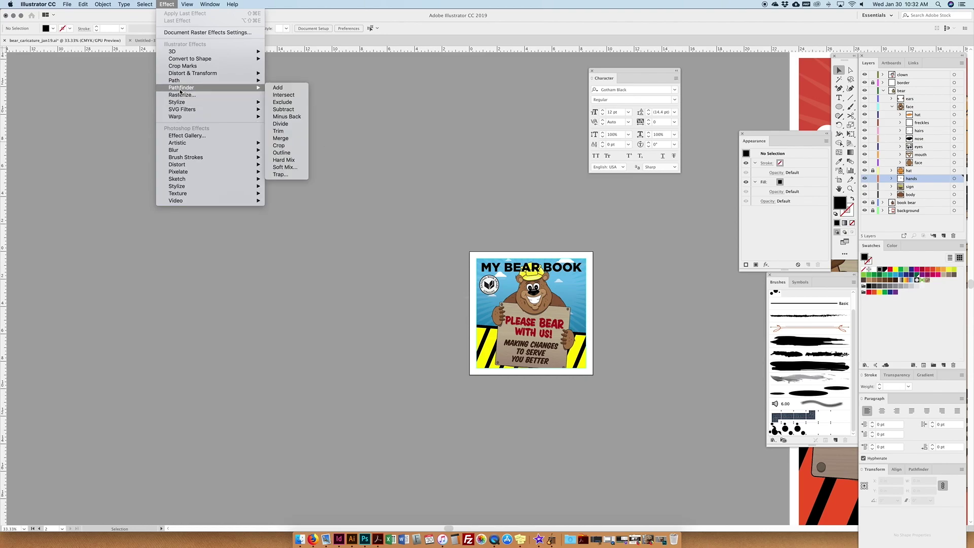
{"action": "left_click", "coordinate": [411, 125]}
{"action": "left_click", "coordinate": [547, 264]}
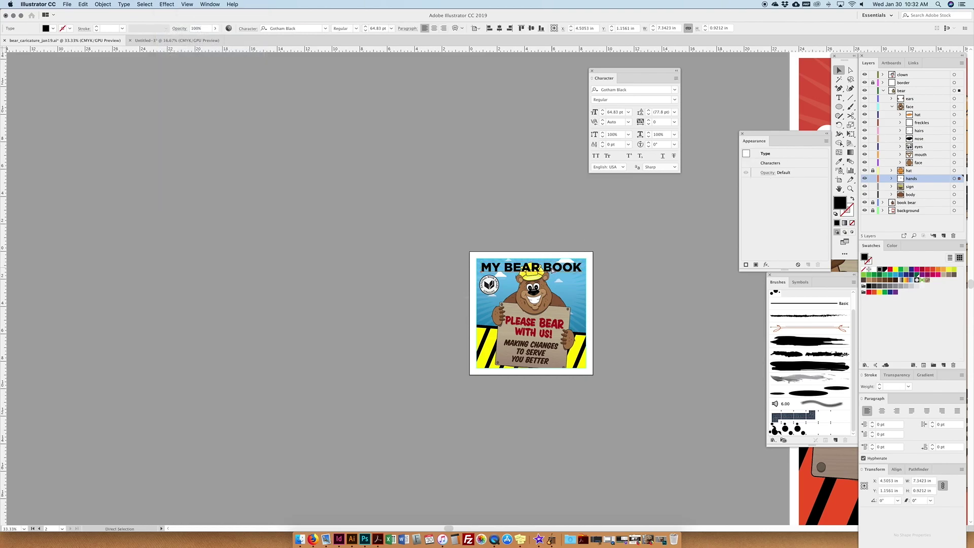
{"action": "key", "text": "super+equal"}
{"action": "key", "text": "super+equal"}
{"action": "scroll", "coordinate": [463, 191], "scroll_direction": "down", "scroll_amount": 3}
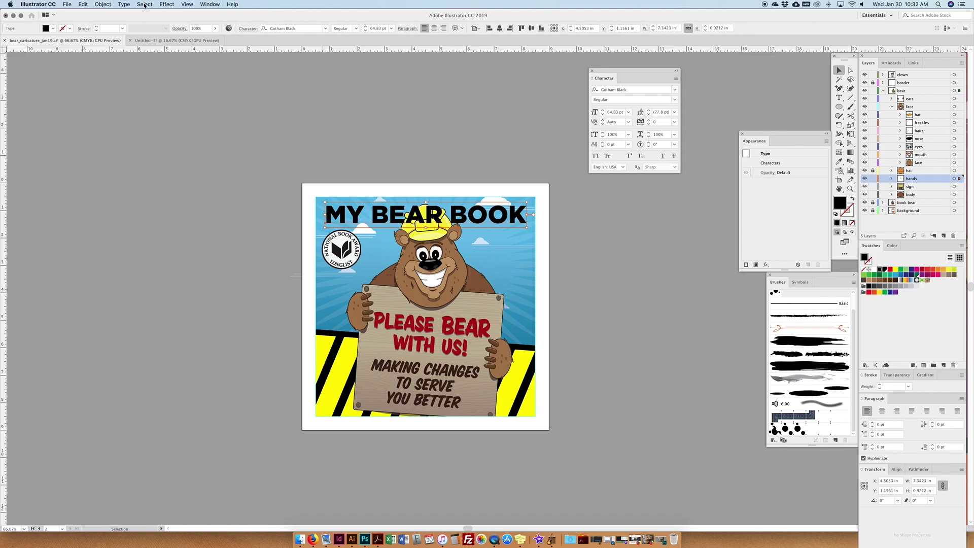
{"action": "key", "text": "super+shift+a"}
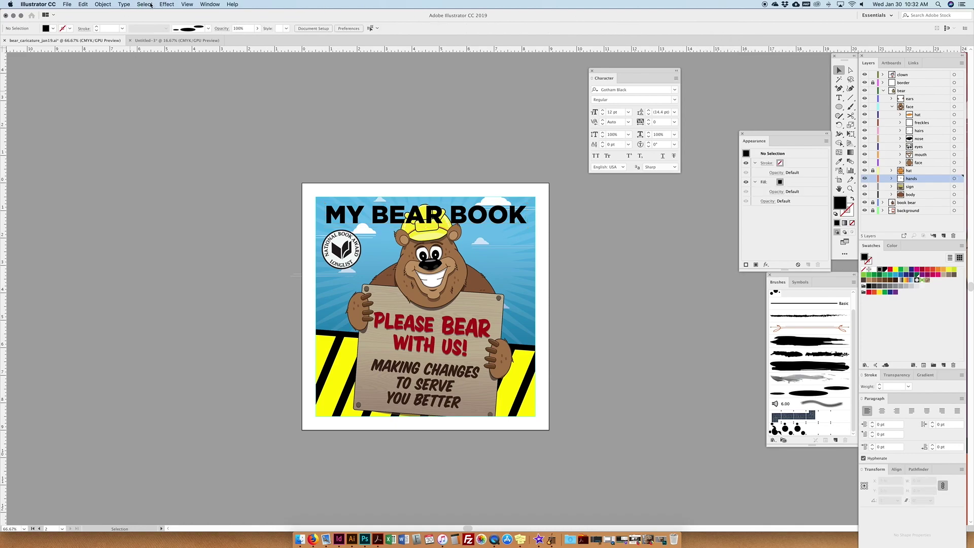
- Try an Arc warp with a 50% horizontal bend while nothing is selected
{"action": "left_click", "coordinate": [170, 4]}
{"action": "mouse_move", "coordinate": [213, 117]}
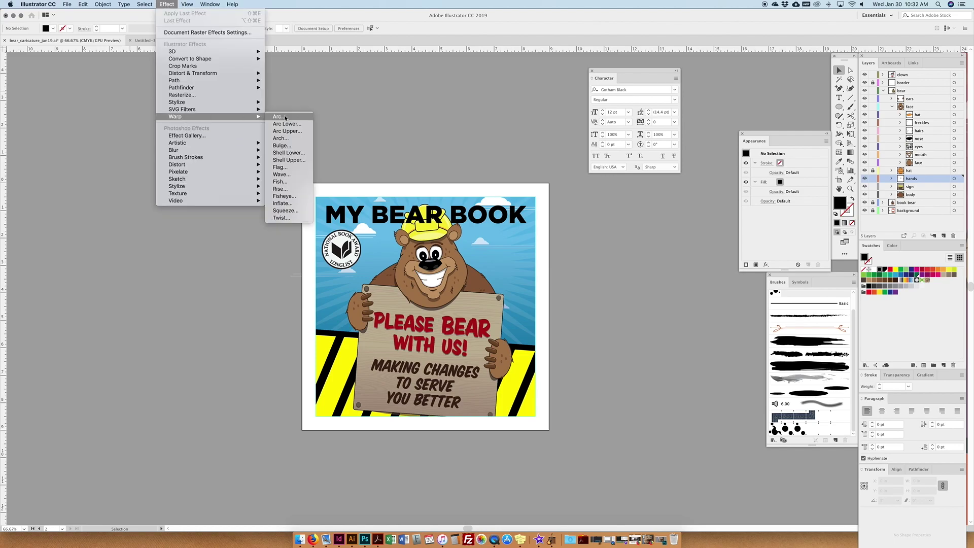
{"action": "left_click", "coordinate": [285, 117]}
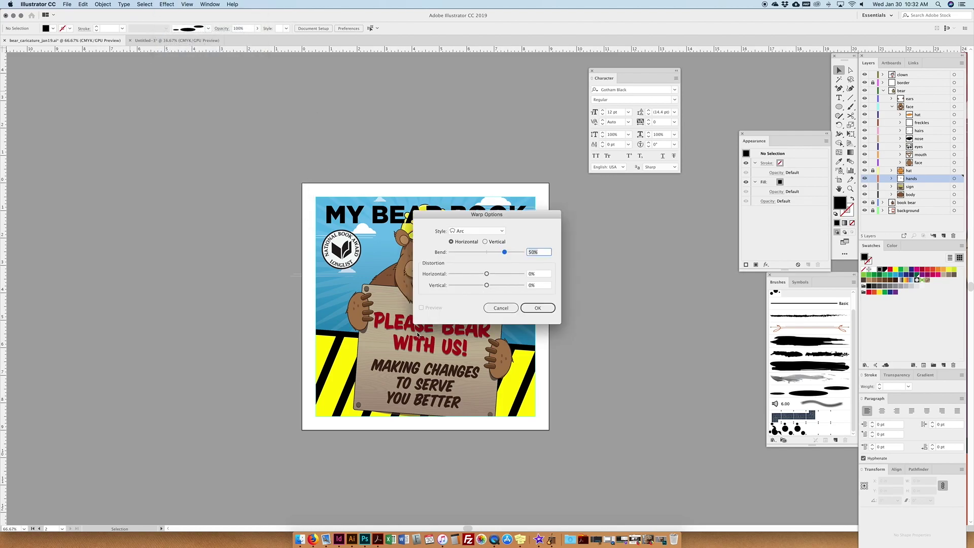
{"action": "left_click_drag", "start_coordinate": [479, 216], "coordinate": [424, 303]}
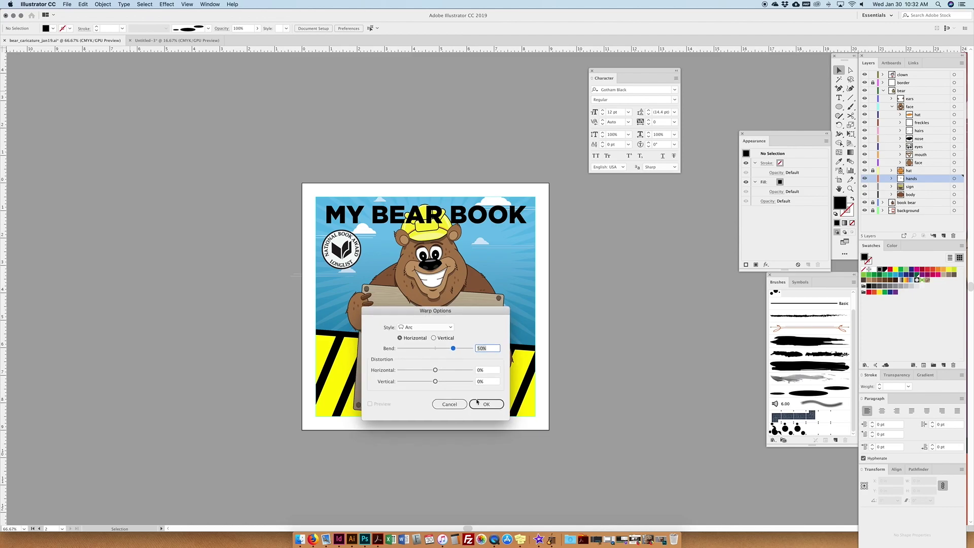
{"action": "left_click", "coordinate": [486, 404]}
- Try to apply a Warp effect to the selected characters of the MY BEAR BOOK title, and undo the stray text edit
{"action": "left_click", "coordinate": [432, 209]}
{"action": "double_click", "coordinate": [433, 210]}
{"action": "key", "text": "super+a"}
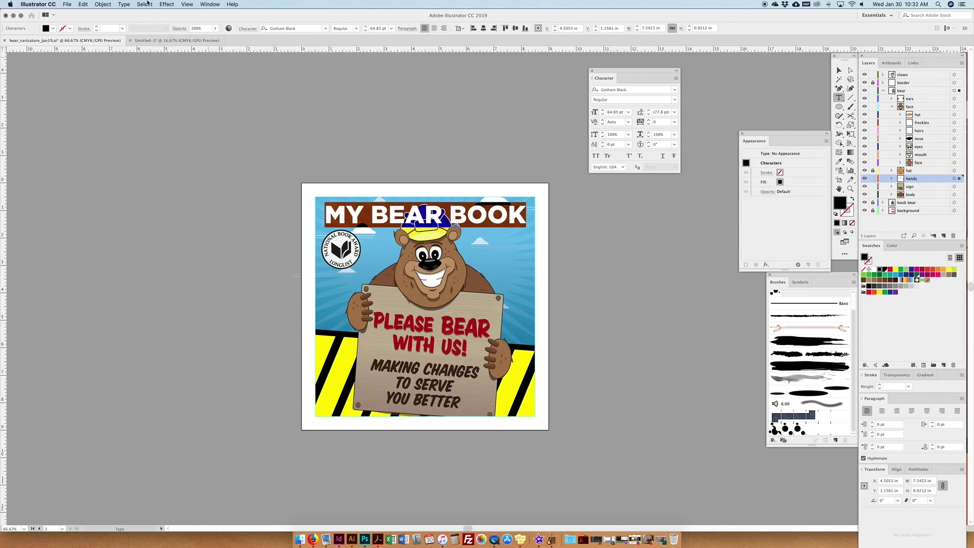
{"action": "left_click", "coordinate": [147, 4]}
{"action": "mouse_move", "coordinate": [167, 4]}
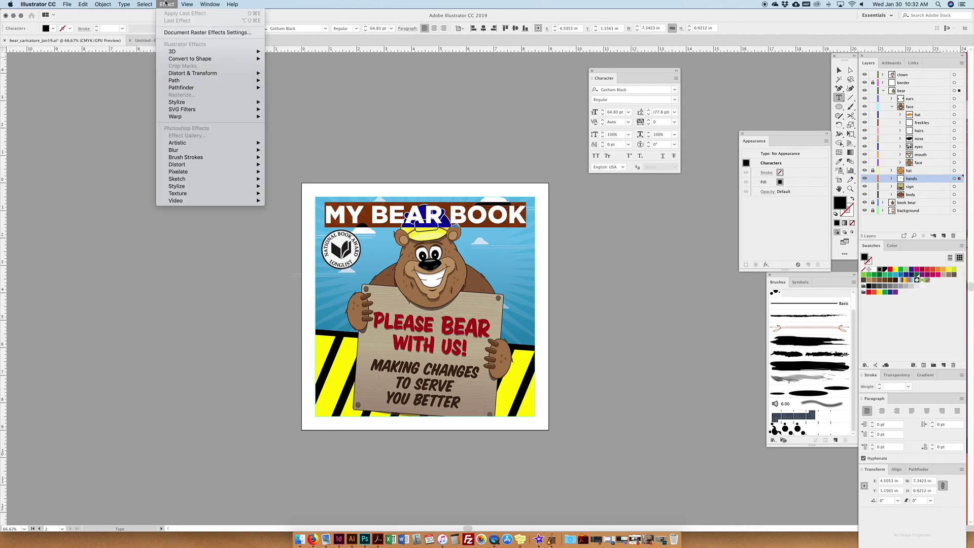
{"action": "mouse_move", "coordinate": [182, 118]}
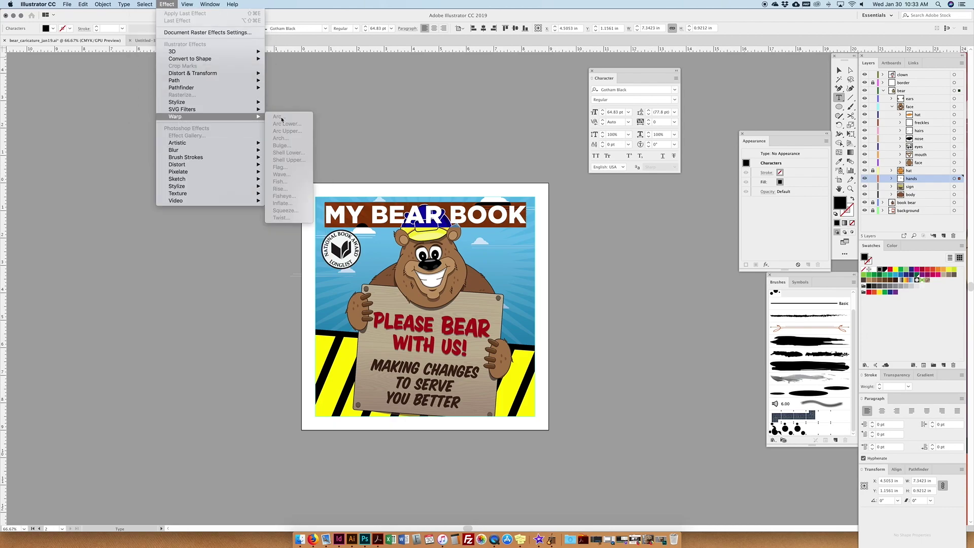
{"action": "left_click", "coordinate": [838, 69]}
{"action": "key", "text": "super+z"}
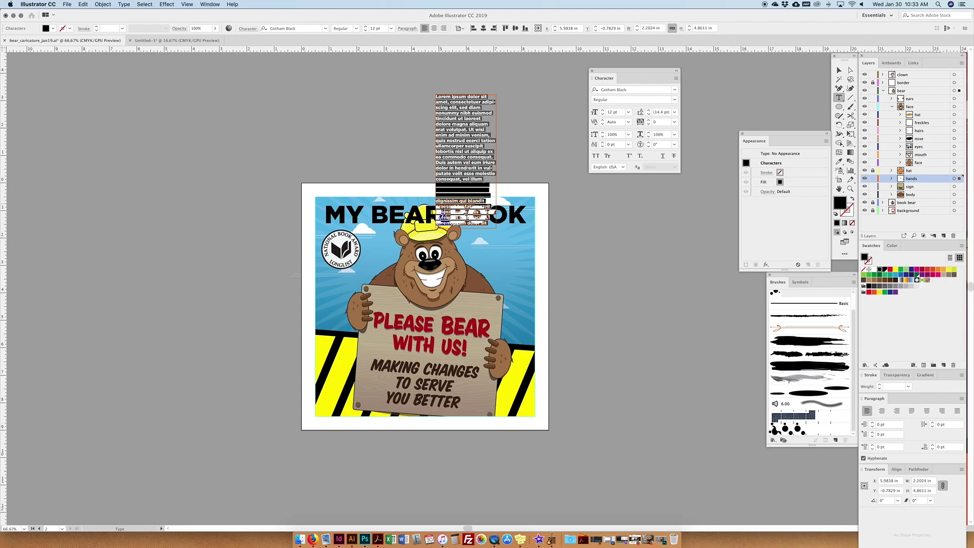
- Duplicate the MY BEAR BOOK title above the artboard and convert the copy to outlines
{"action": "left_click", "coordinate": [839, 70]}
{"action": "left_click_drag", "start_coordinate": [418, 222], "coordinate": [418, 134]}
{"action": "key", "text": "shift+super+o"}
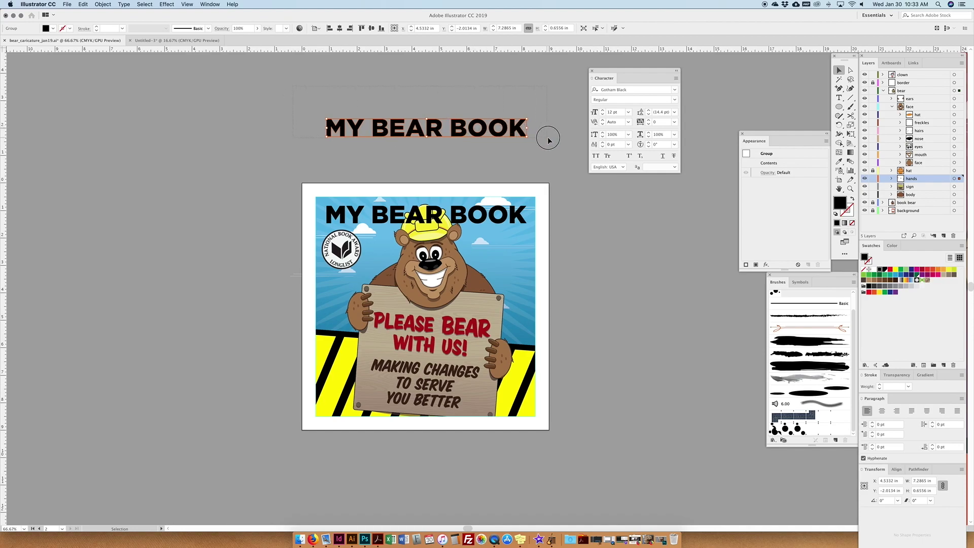
- Start a previewed Arc warp on the outlined title copy with a 20% bend and 2% horizontal distortion
{"action": "left_click", "coordinate": [167, 5]}
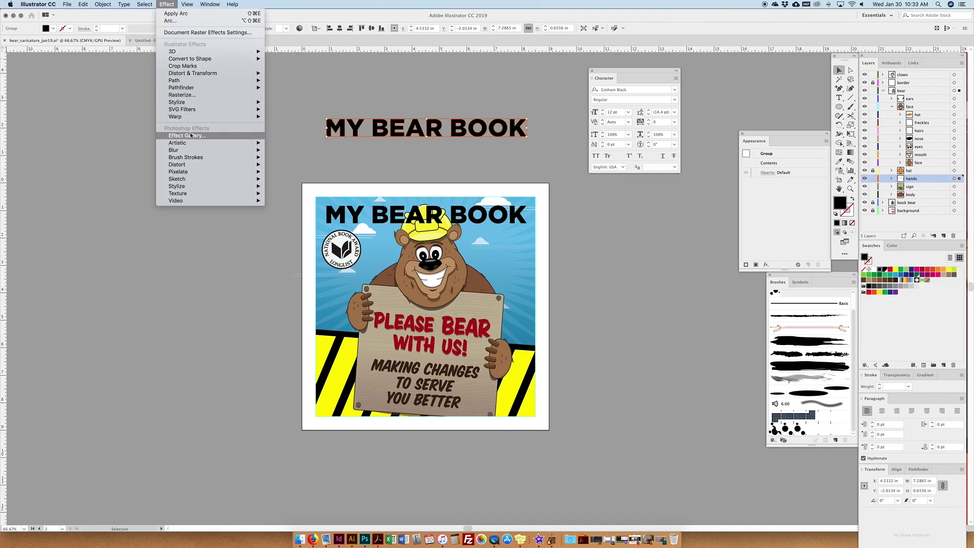
{"action": "mouse_move", "coordinate": [192, 117]}
{"action": "left_click", "coordinate": [295, 117]}
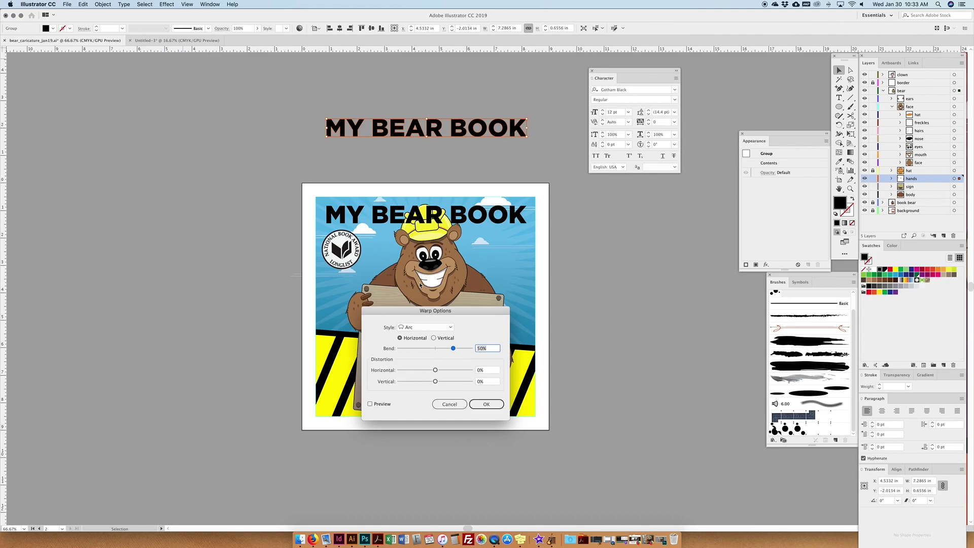
{"action": "left_click", "coordinate": [370, 404]}
{"action": "left_click_drag", "start_coordinate": [453, 349], "coordinate": [436, 370]}
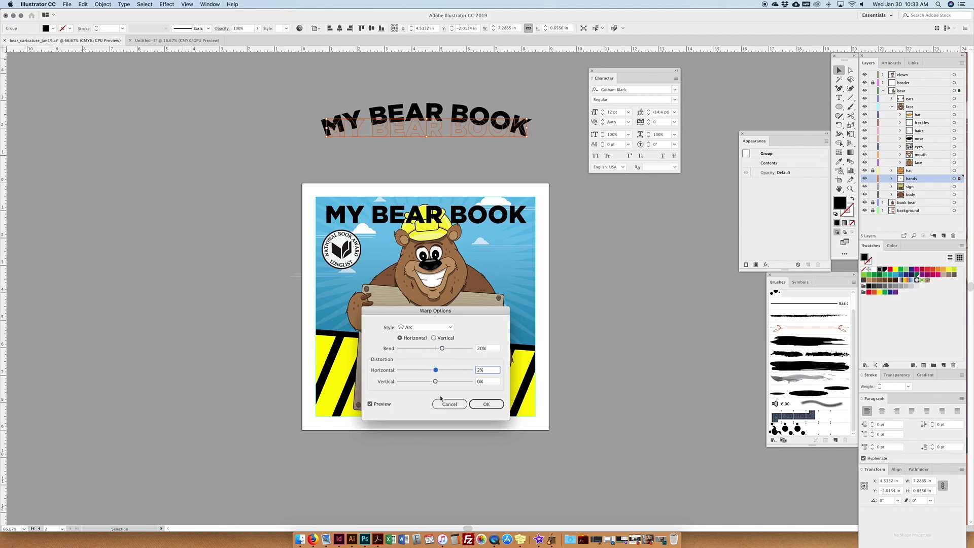
- Preview the Arc Lower warp style, Arc Upper at 37% bend and Arch at 32% bend on the title copy
{"action": "left_click", "coordinate": [426, 329]}
{"action": "left_click", "coordinate": [423, 344]}
{"action": "left_click_drag", "start_coordinate": [441, 348], "coordinate": [440, 348]}
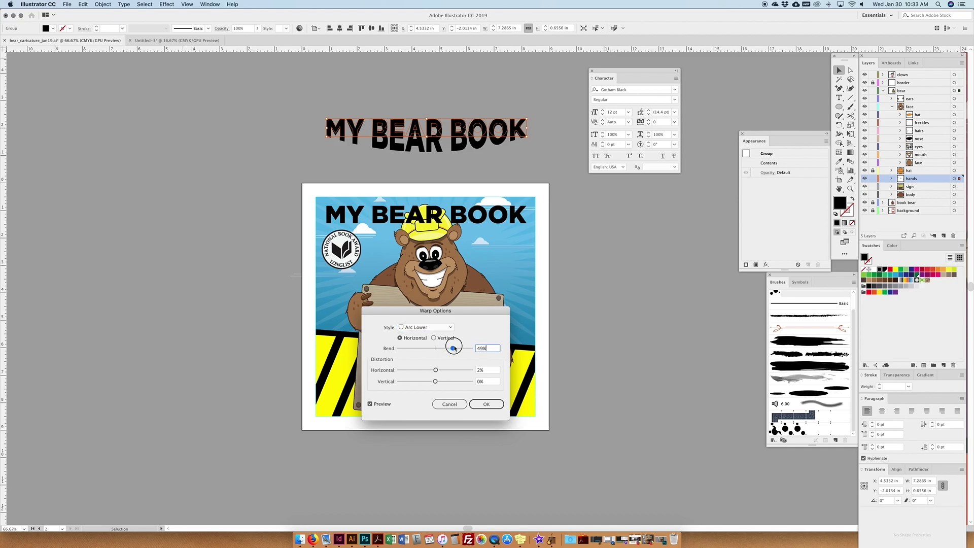
{"action": "left_click", "coordinate": [426, 327]}
{"action": "left_click", "coordinate": [426, 338]}
{"action": "mouse_move", "coordinate": [440, 348]}
{"action": "left_mouse_down"}
{"action": "mouse_move", "coordinate": [451, 348]}
{"action": "mouse_move", "coordinate": [427, 348]}
{"action": "mouse_move", "coordinate": [451, 349]}
{"action": "left_mouse_up"}
{"action": "left_click", "coordinate": [440, 327]}
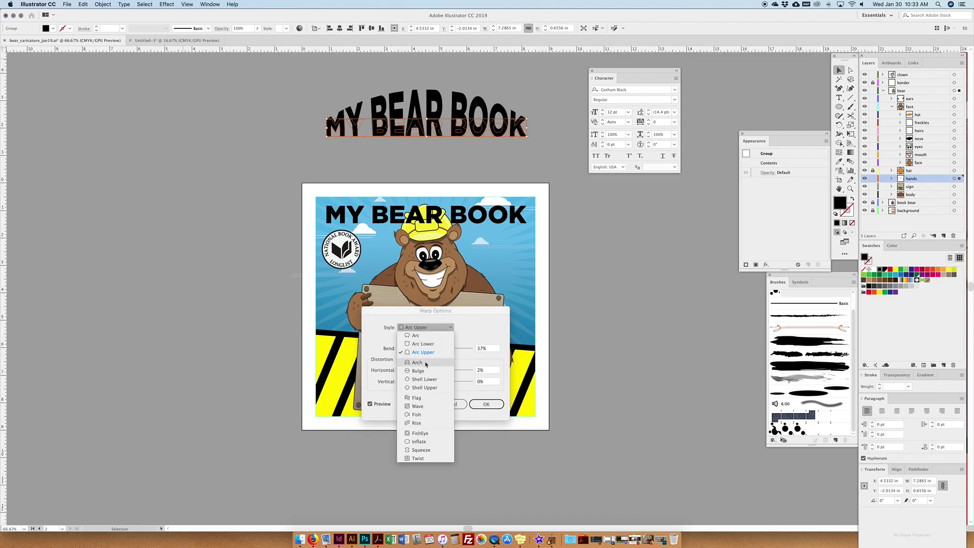
{"action": "left_click", "coordinate": [426, 363]}
{"action": "left_click_drag", "start_coordinate": [450, 348], "coordinate": [446, 348]}
- Preview the Shell Lower and Flag styles, and set the title copy's warp to Rise with 2% bend and 4% horizontal distortion
{"action": "left_click", "coordinate": [426, 327]}
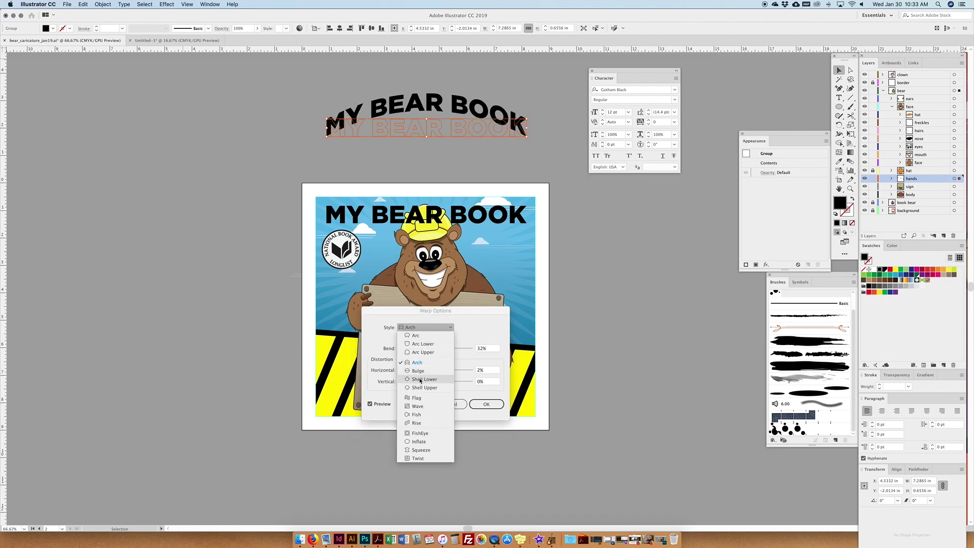
{"action": "left_click", "coordinate": [424, 379]}
{"action": "left_click", "coordinate": [424, 327]}
{"action": "left_click", "coordinate": [423, 399]}
{"action": "left_click", "coordinate": [421, 327]}
{"action": "left_click", "coordinate": [415, 423]}
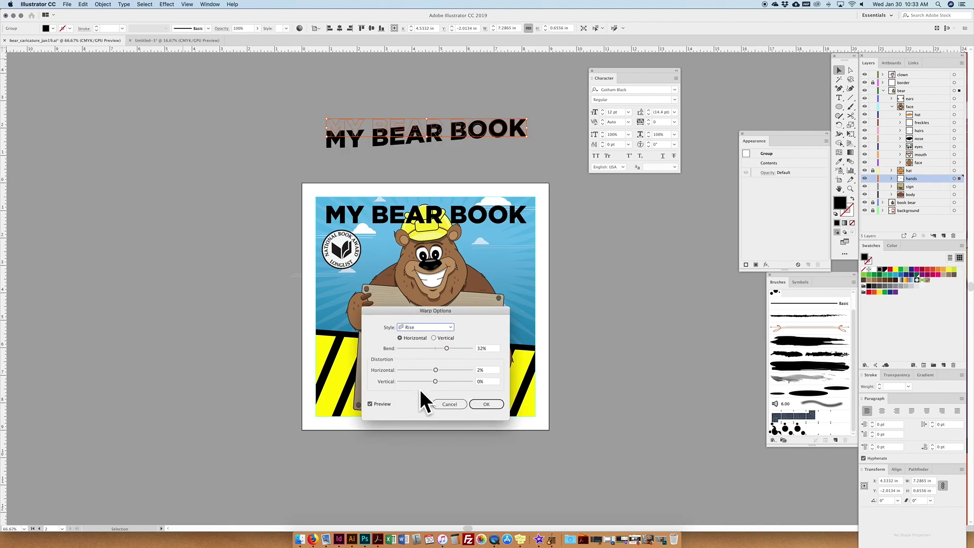
{"action": "left_click_drag", "start_coordinate": [446, 349], "coordinate": [436, 349]}
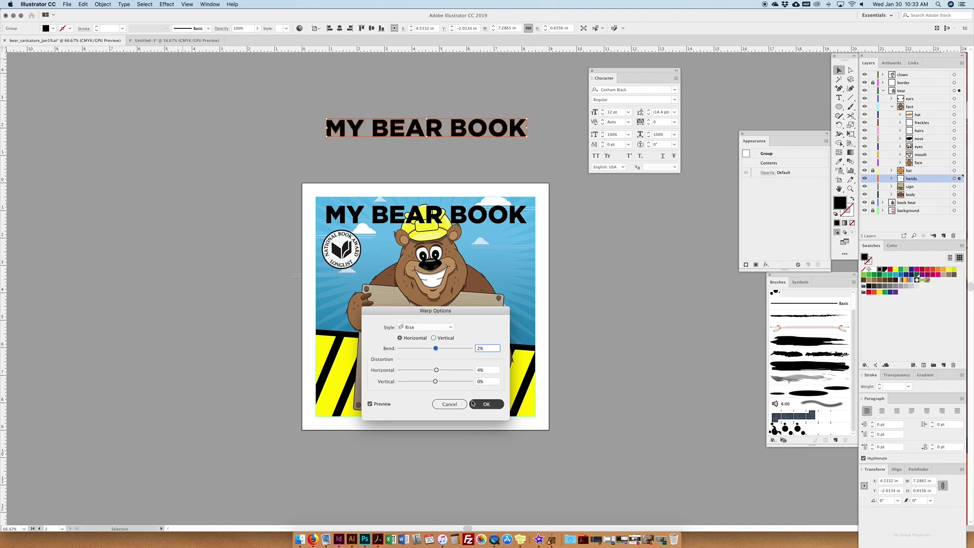